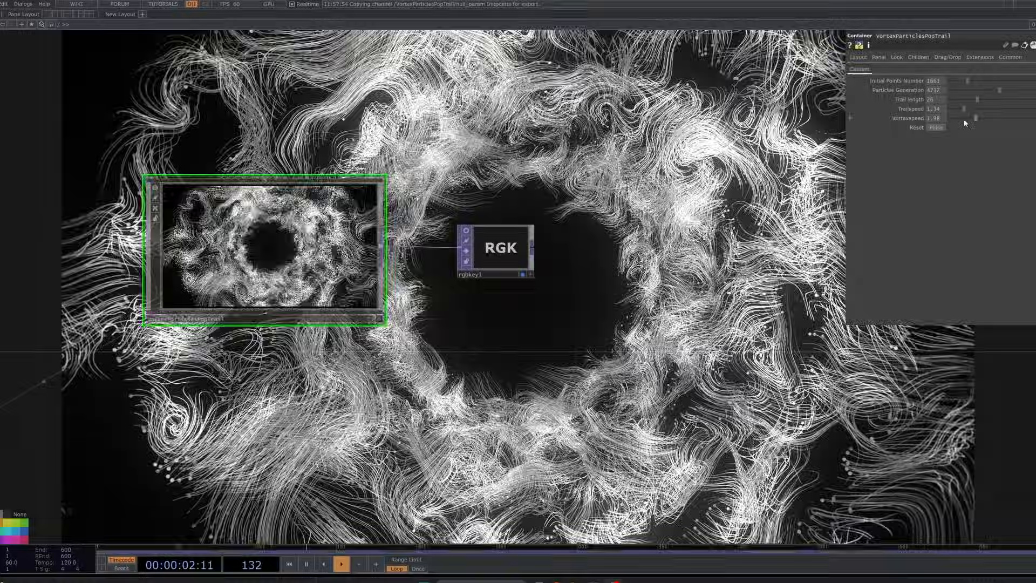
Adjust the VortexParticlesPopTrail container: reduce Trail length to 4 and Trailspeed to 0.2, and raise Initial Points Number to about 6276
mouse_move(964, 119)
mouse_down()
mouse_move(1019, 119)
mouse_move(988, 118)
mouse_move(984, 100)
mouse_move(997, 100)
mouse_move(954, 107)
mouse_up()
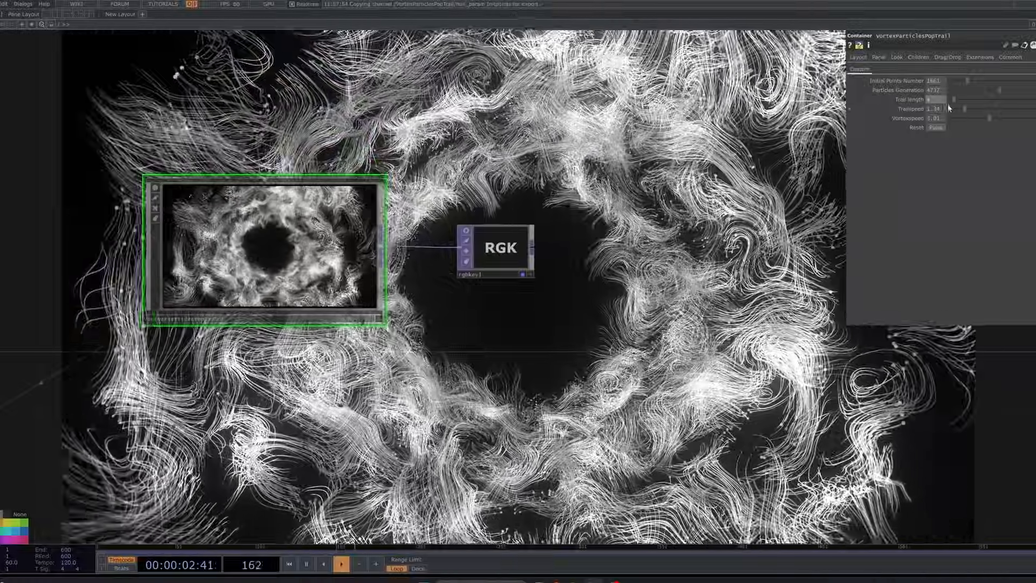
drag(964, 108, 954, 108)
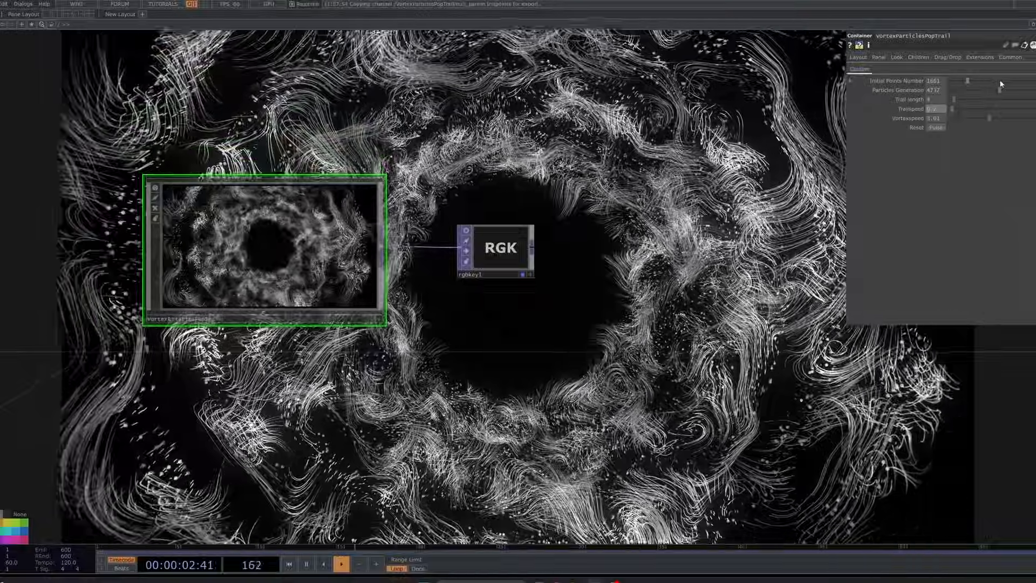
drag(975, 79, 1017, 81)
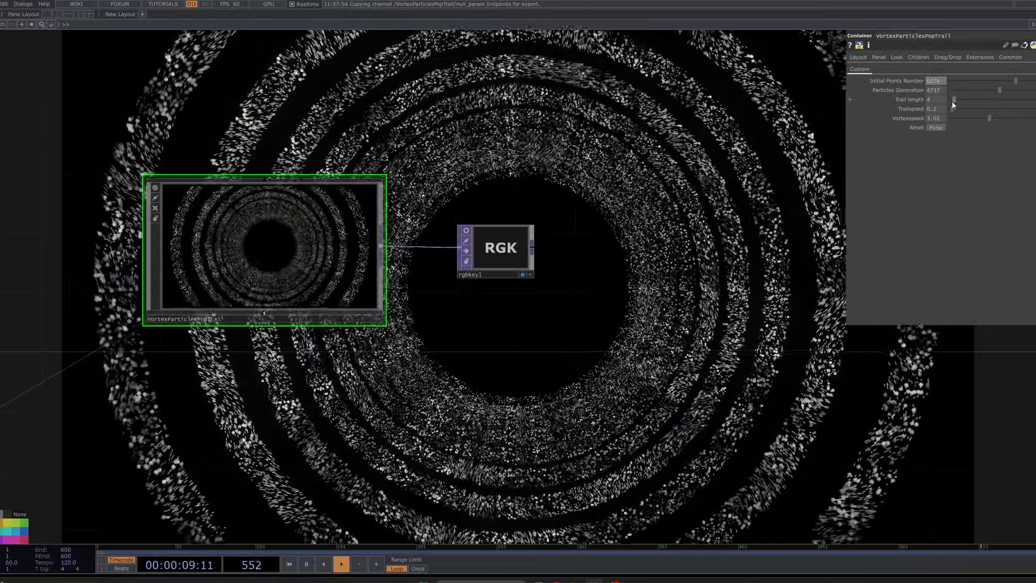
Set the particle effect's Trail length to 10, Particles Generation to about 2227 and Trailspeed to about 1.13
drag(954, 101, 985, 97)
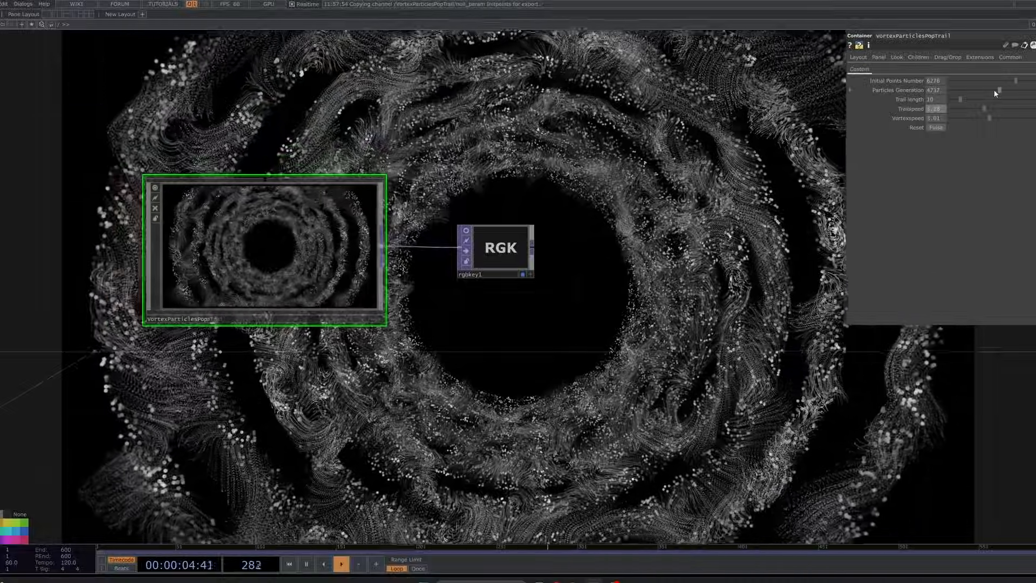
drag(998, 90, 973, 90)
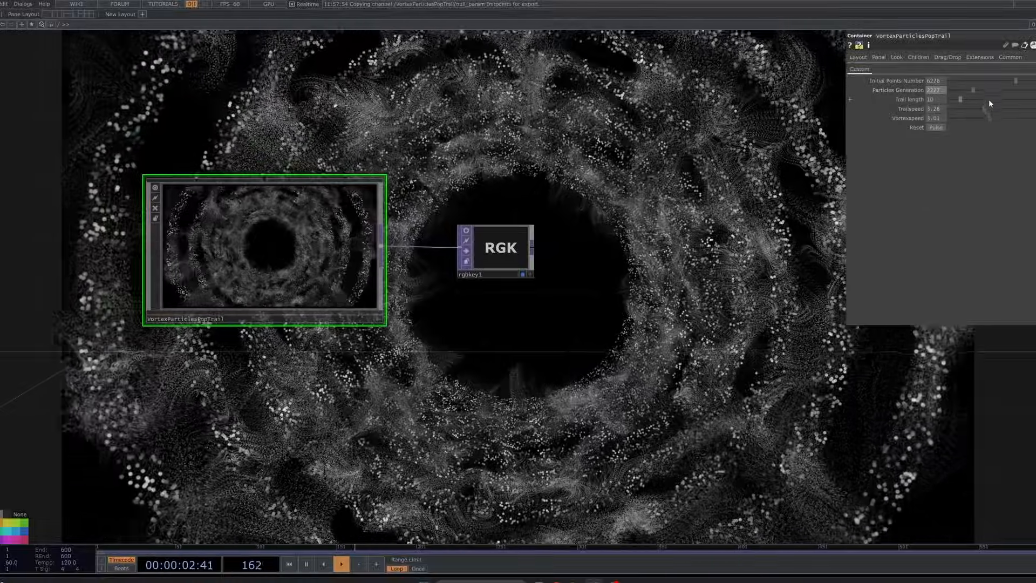
drag(984, 108, 964, 110)
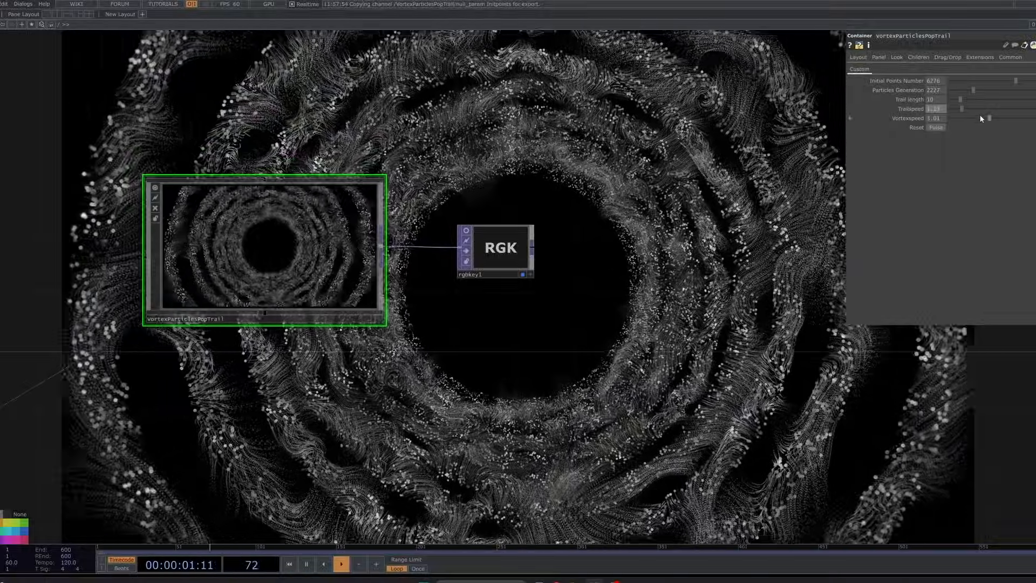
click(970, 117)
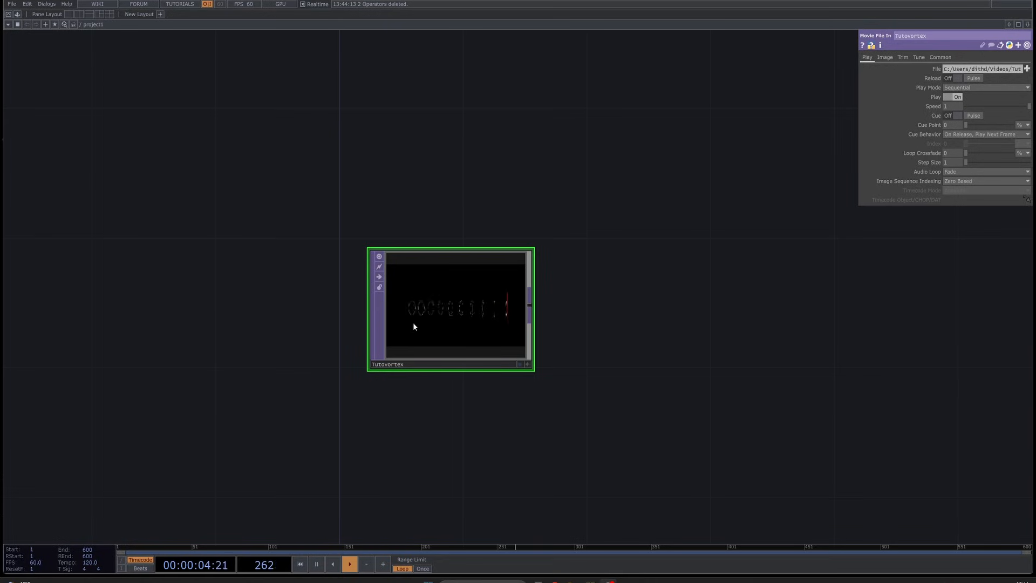
Pause the timeline playback and add a Point Generator POP beside the Tutovortex reference clip
scroll(411, 312, up, 6)
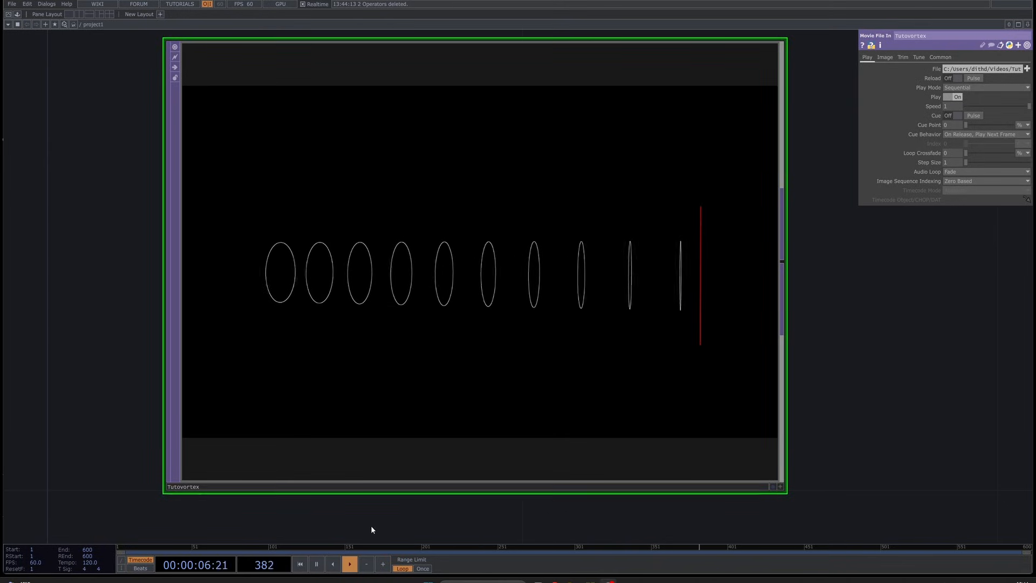
click(316, 563)
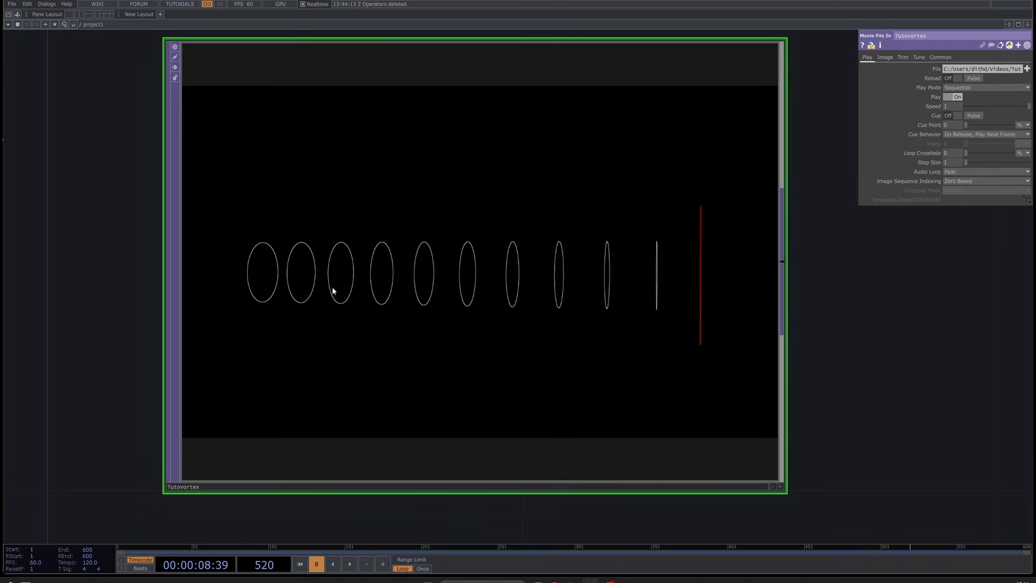
drag(809, 291, 623, 271)
scroll(623, 271, down, 6)
drag(761, 320, 490, 347)
key(Tab)
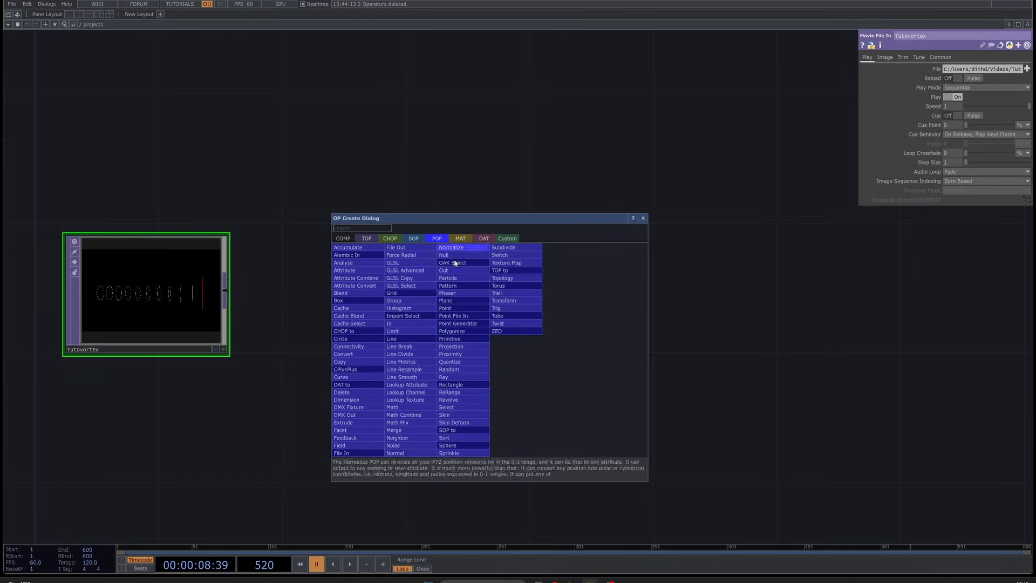
click(488, 325)
click(477, 327)
scroll(467, 291, up, 3)
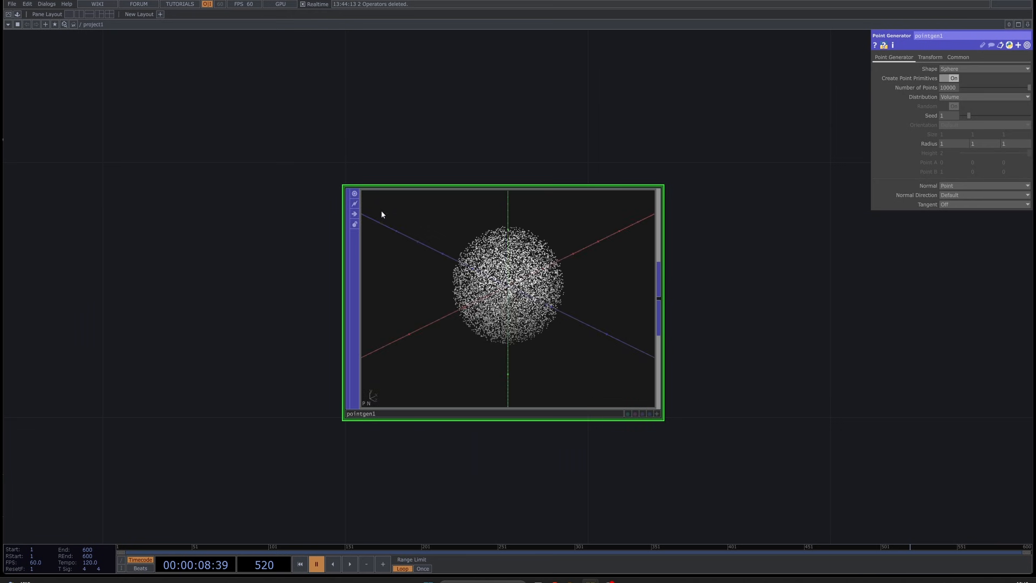
scroll(570, 316, up, 3)
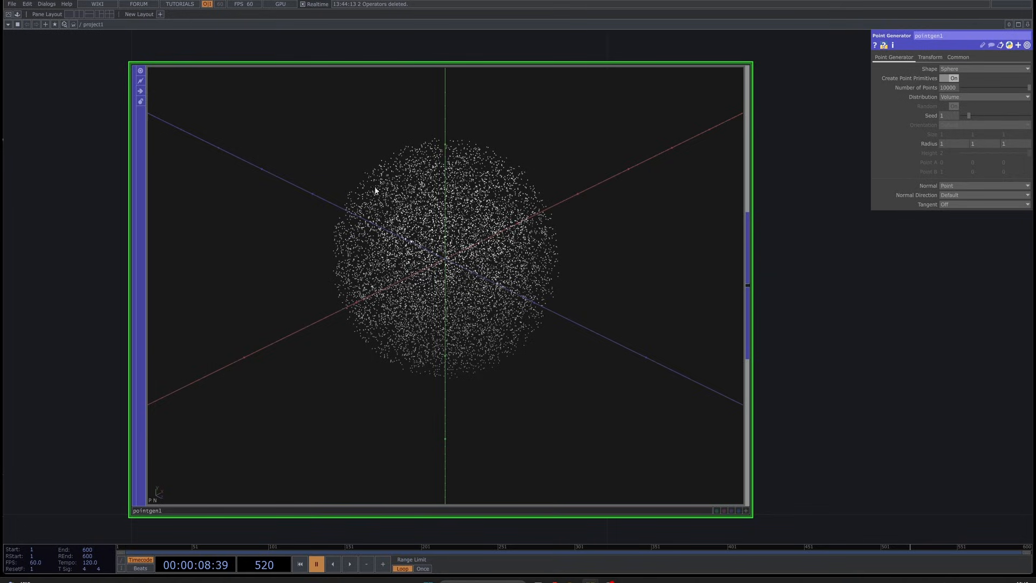
Set the point generator's shape to Torus with the XY Plane (Z axis) orientation
scroll(524, 197, down, 2)
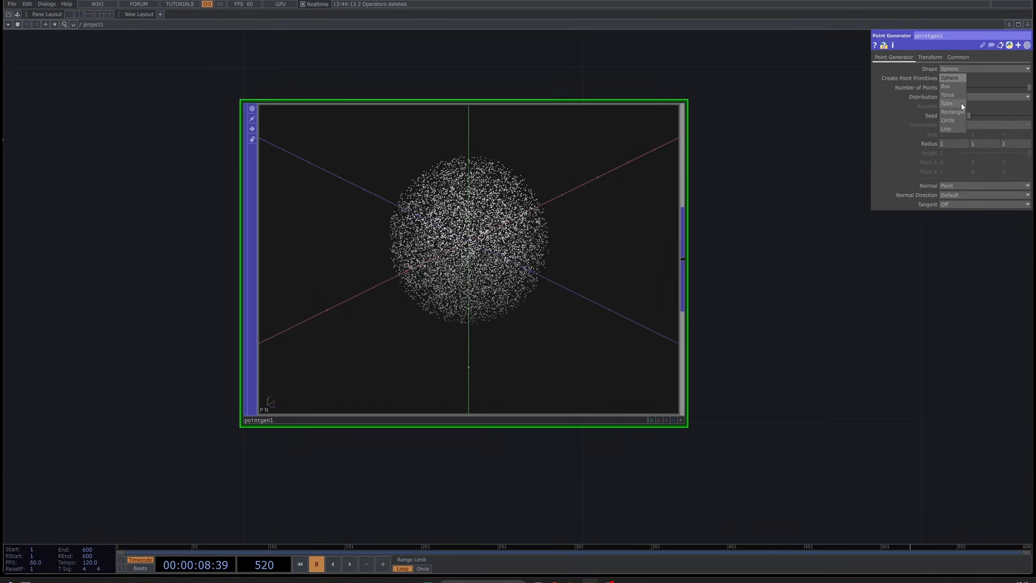
click(948, 95)
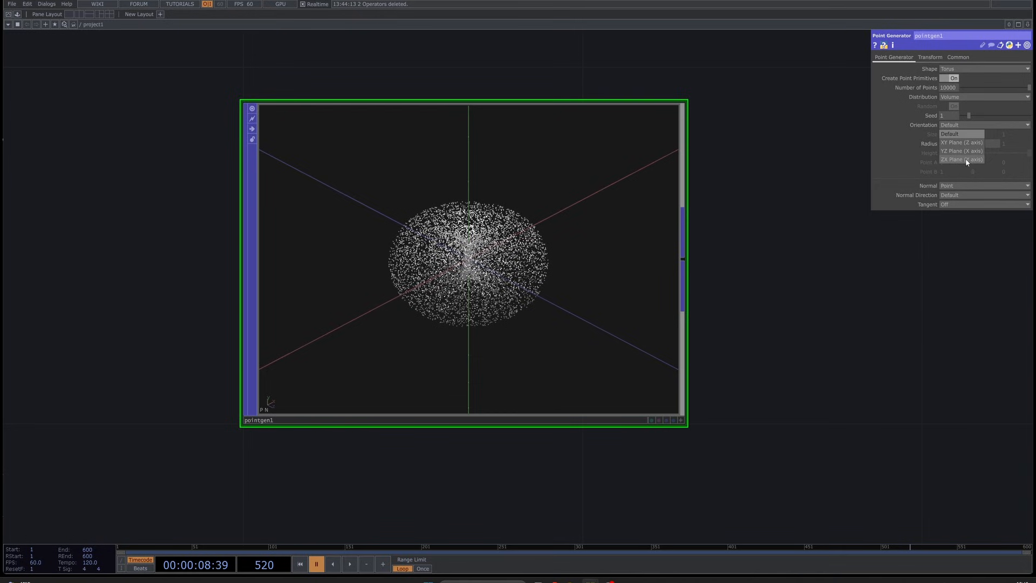
click(954, 142)
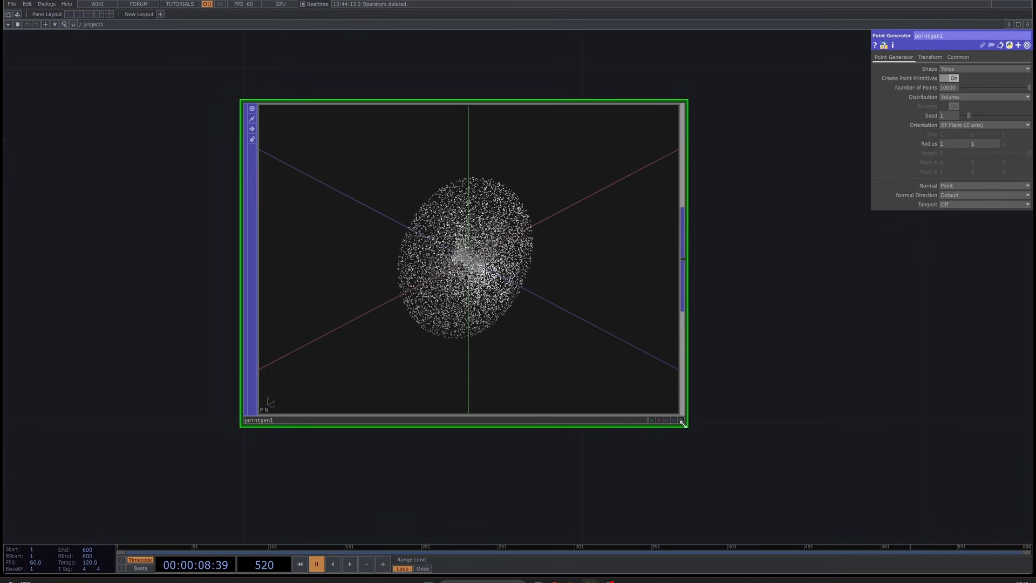
Set the torus radii to 2 and 0.1 to form a thin ring
drag(586, 418, 501, 419)
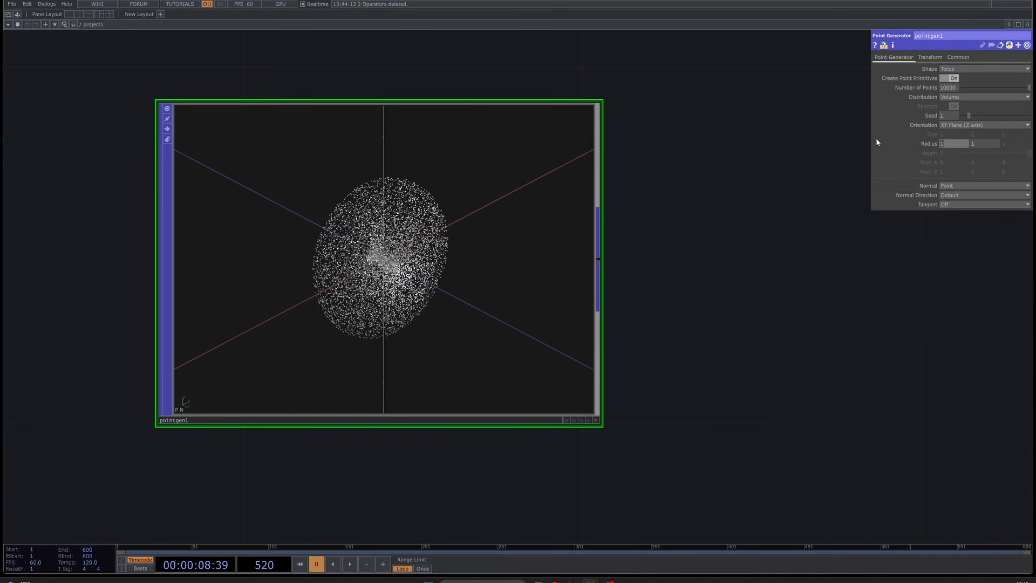
drag(989, 144, 659, 412)
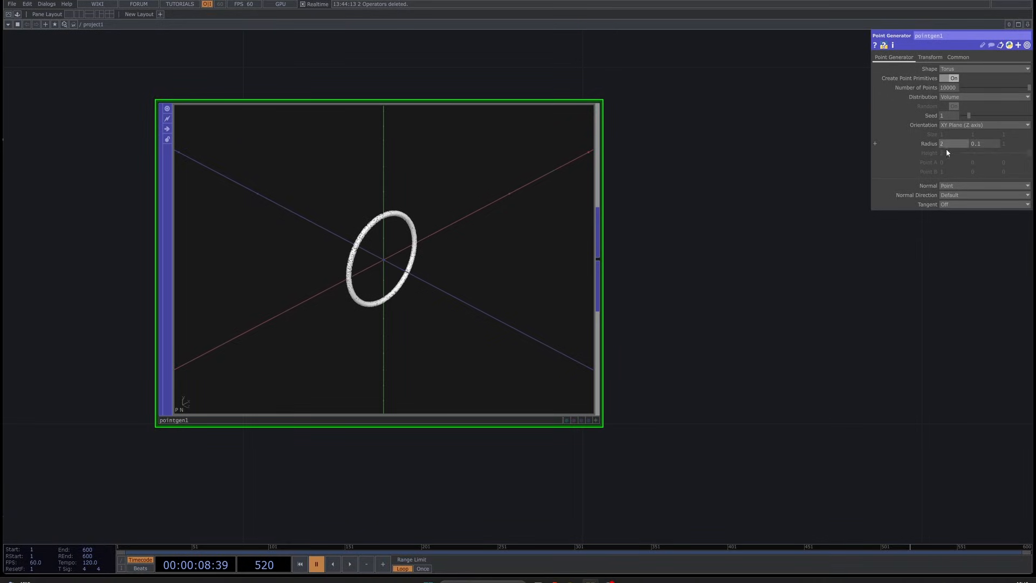
middle_drag(951, 143, 987, 143)
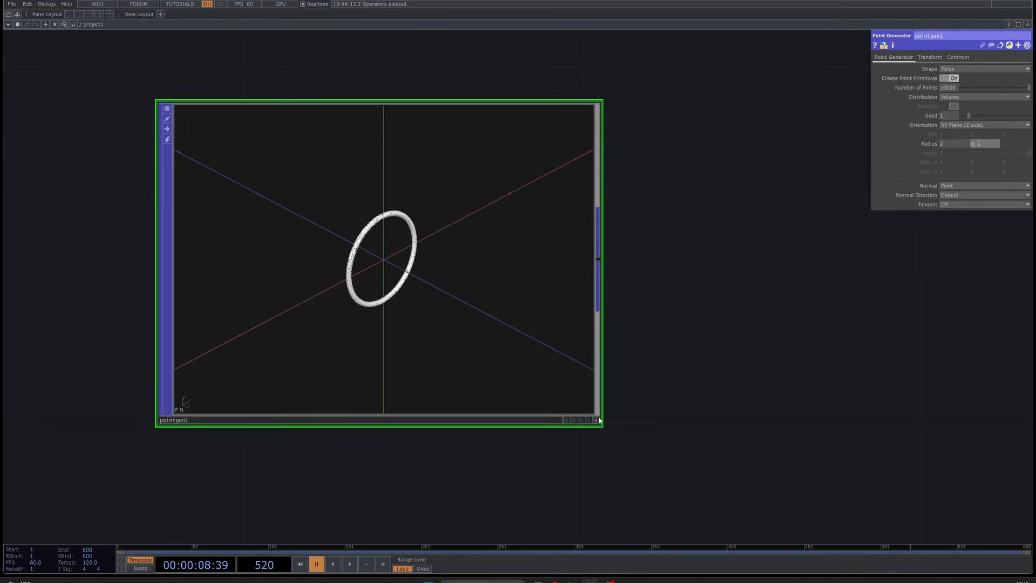
scroll(698, 416, up, 3)
scroll(707, 416, down, 5)
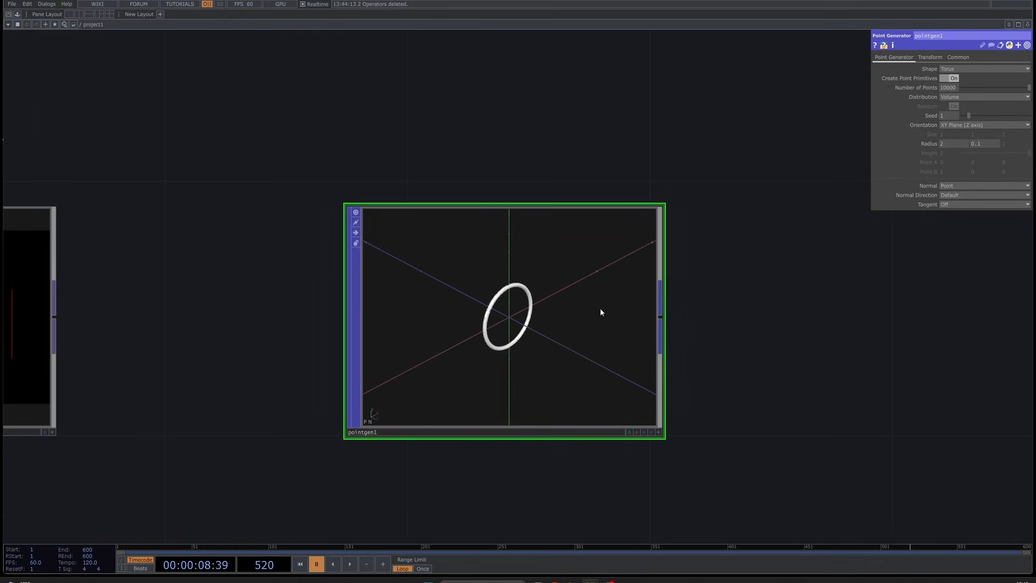
Set the point generator's number of points to 5000
drag(768, 372, 686, 368)
scroll(524, 426, up, 3)
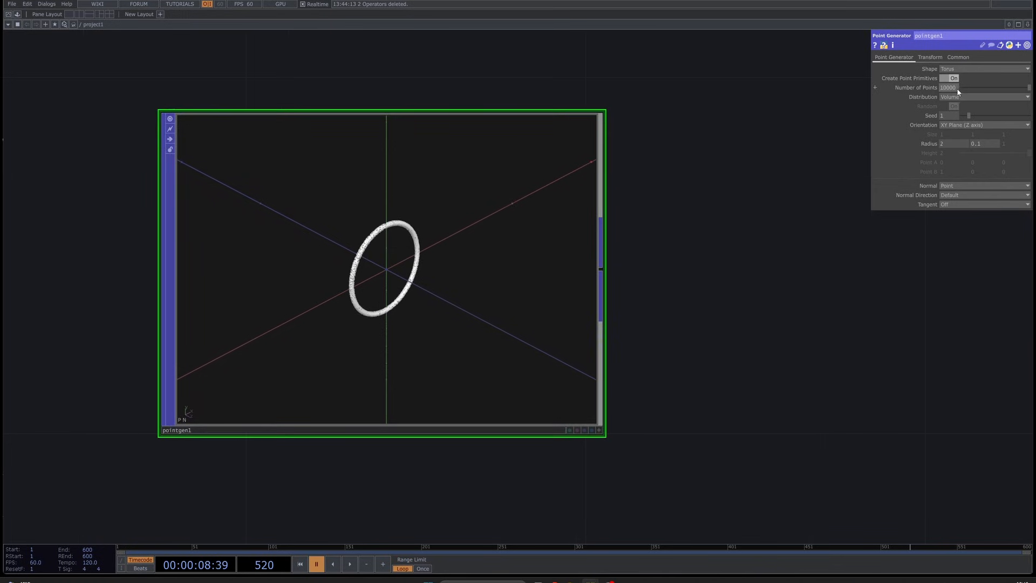
text(50)
key(Return)
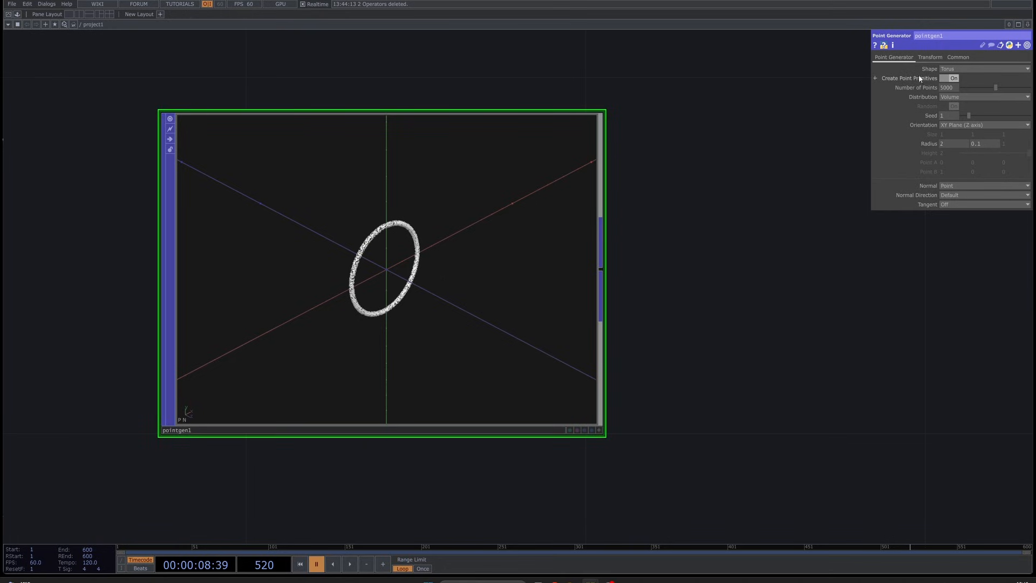
Rotate the ring in pointgen1's viewer to a nearly edge-on view and compare it with the Tutovortex reference clip
click(599, 430)
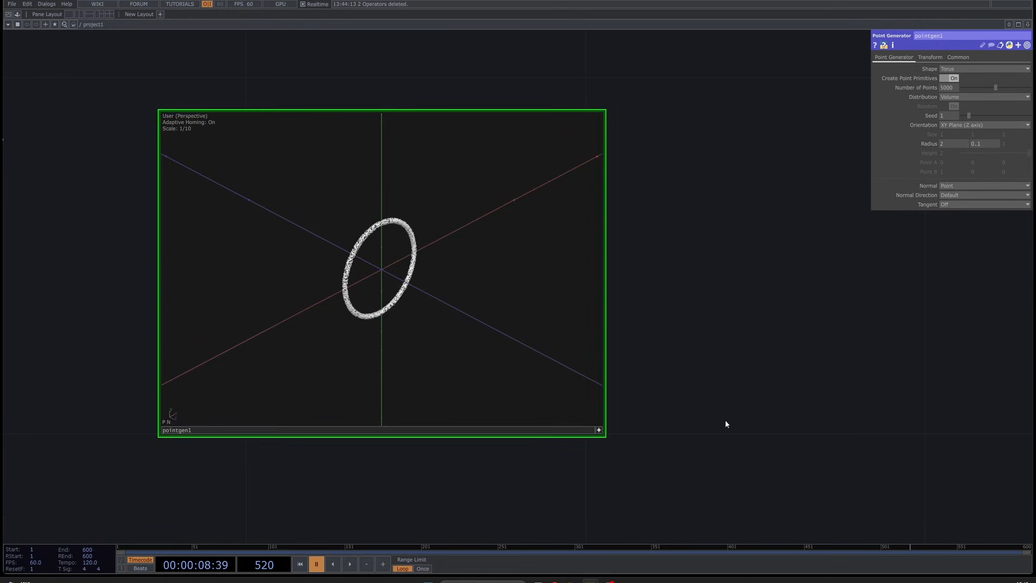
drag(727, 423, 843, 435)
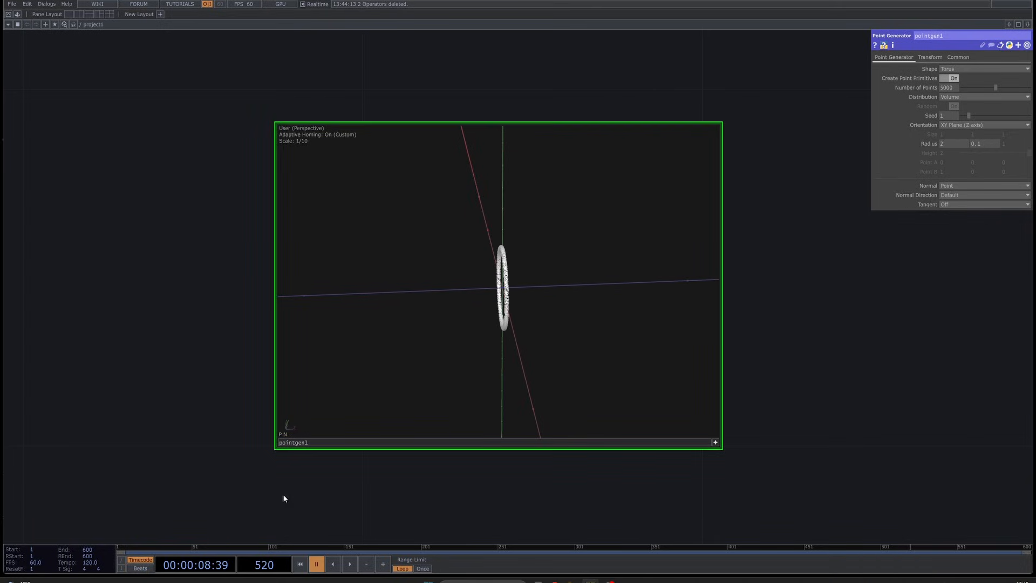
scroll(285, 497, down, 5)
scroll(238, 428, up, 6)
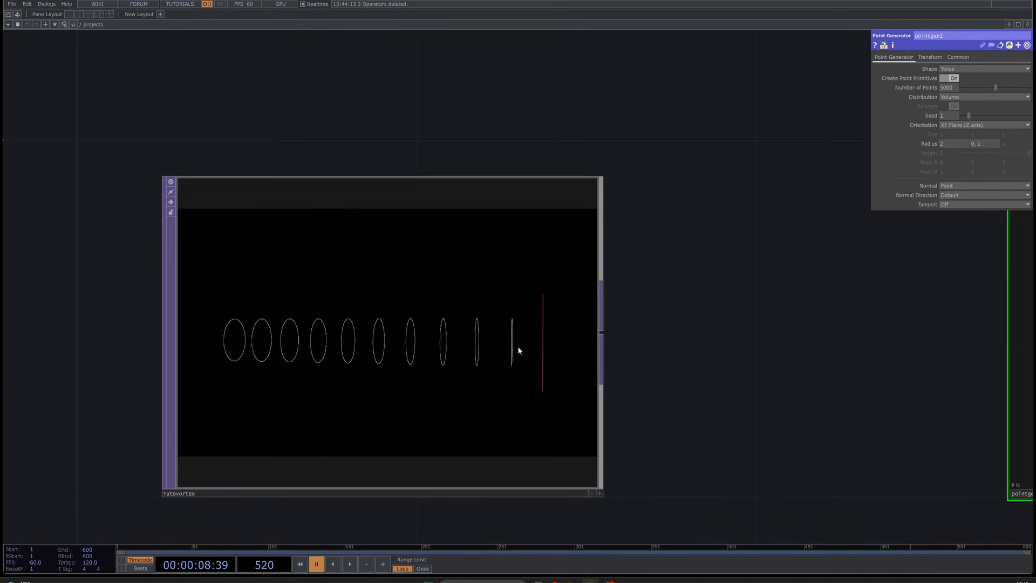
drag(748, 343, 372, 313)
scroll(372, 312, down, 4)
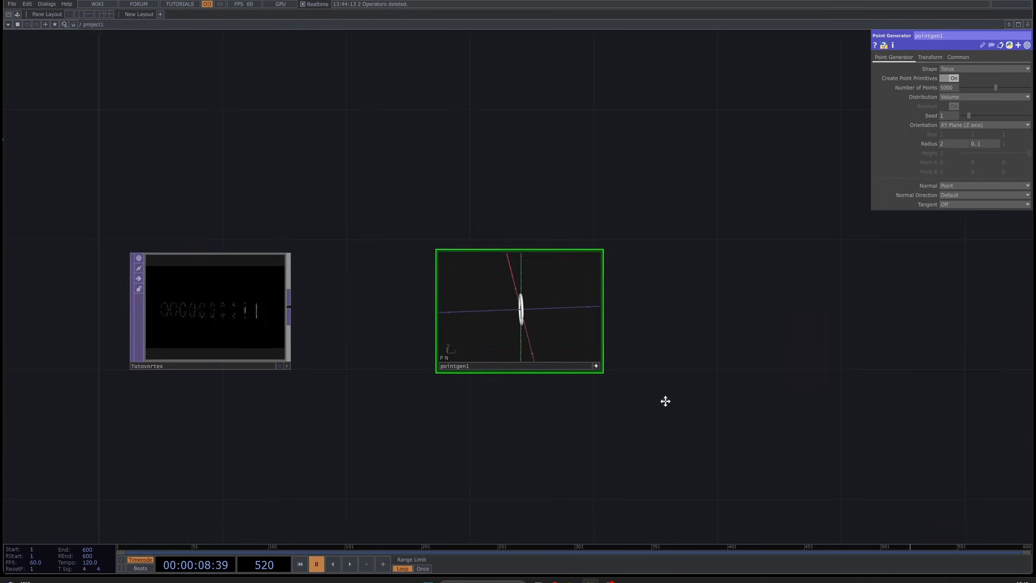
Add a Copy POP connected to the output of pointgen1
drag(666, 400, 478, 353)
right_click(468, 295)
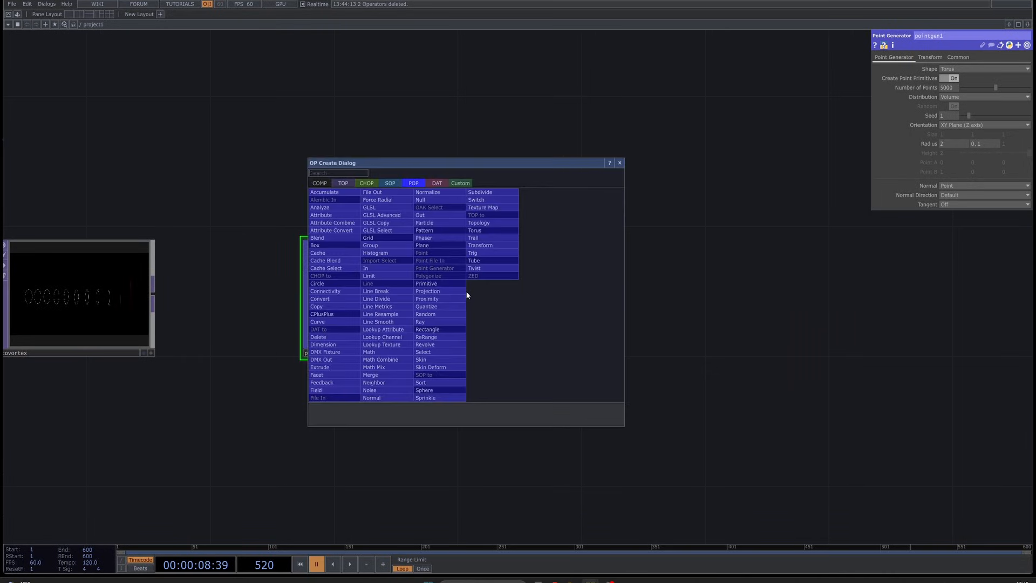
click(339, 306)
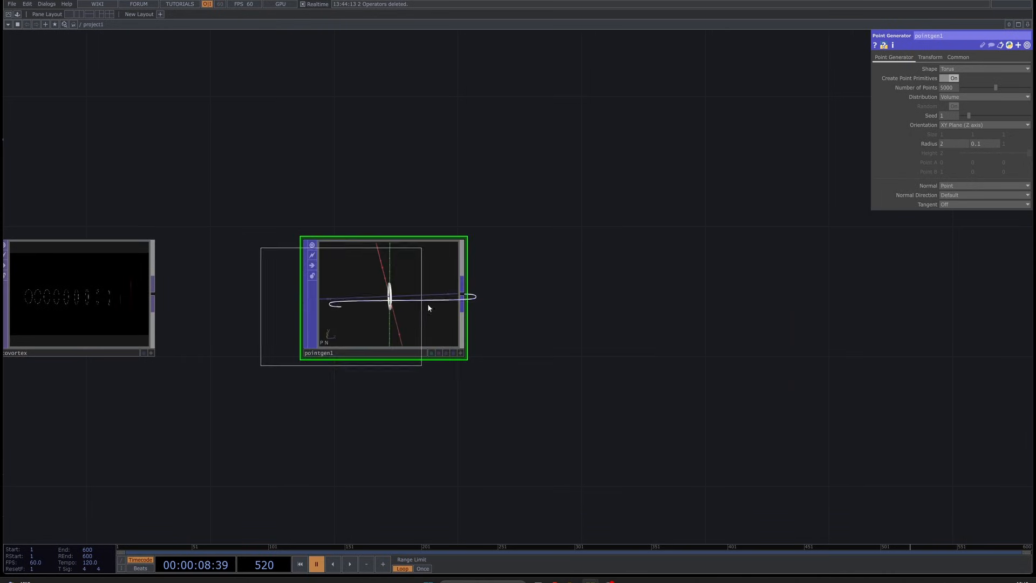
click(605, 297)
scroll(601, 300, up, 3)
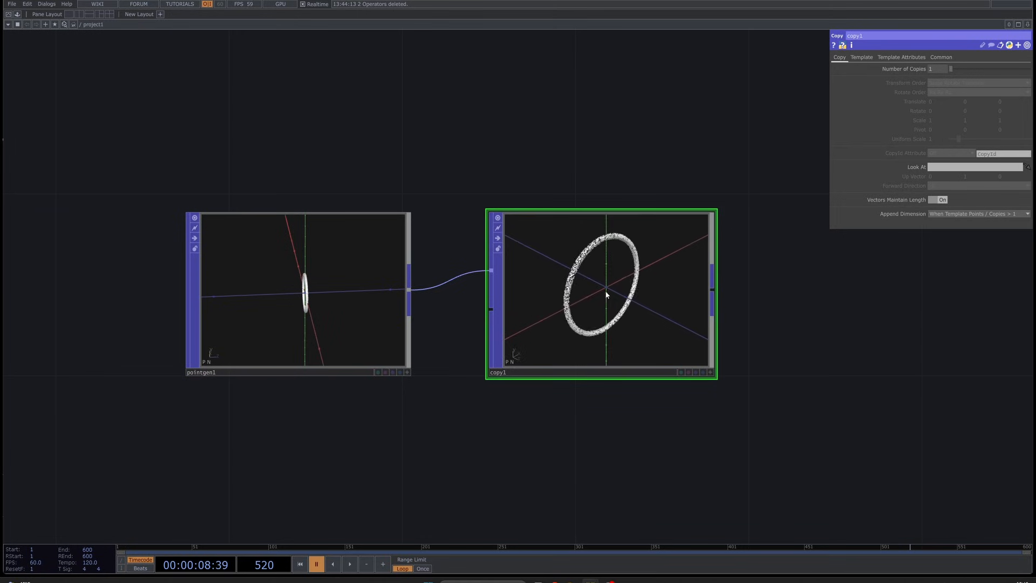
Set the Copy POP's number of copies to 10
scroll(605, 290, up, 2)
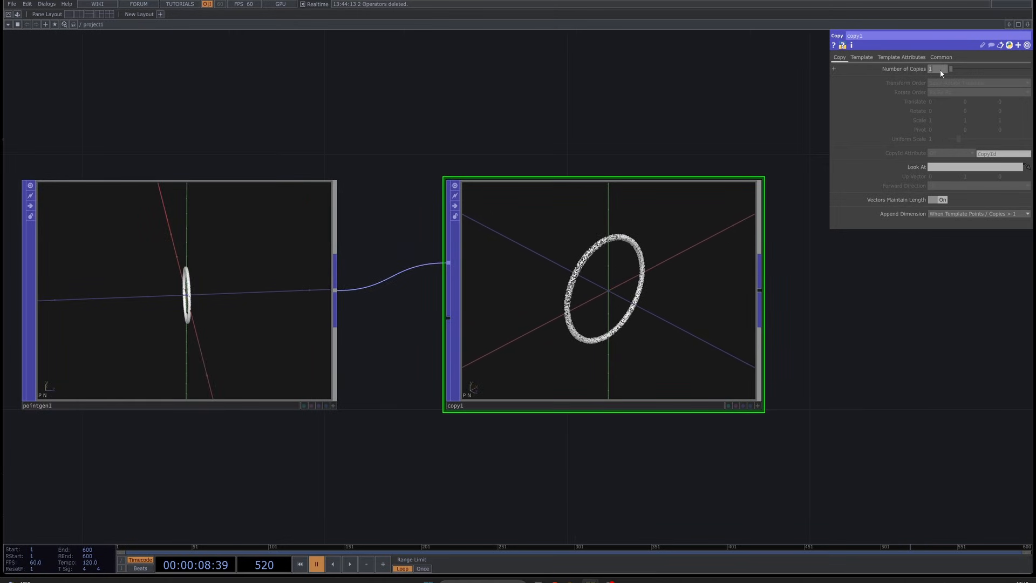
text(0)
key(Return)
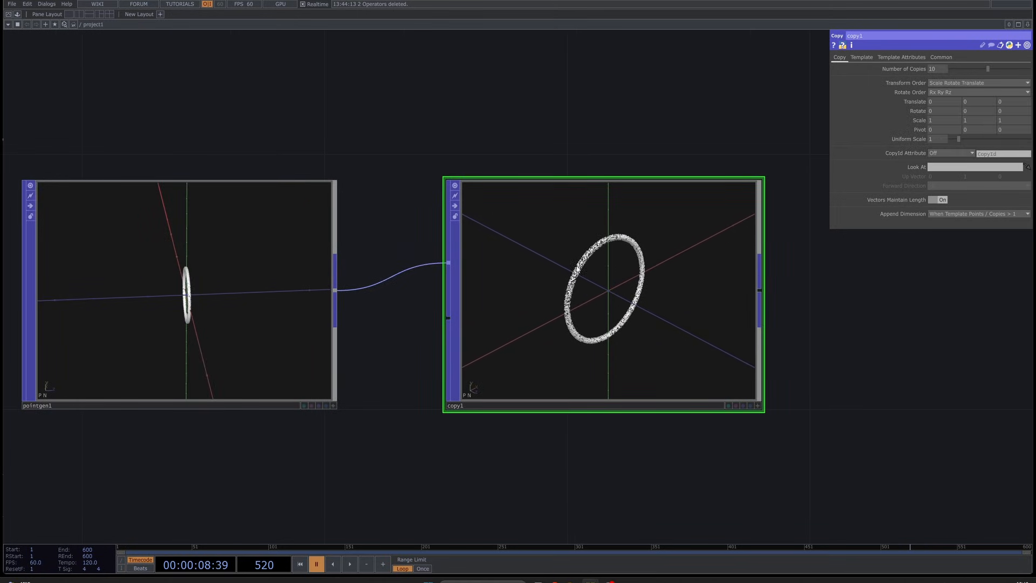
Set the Copy POP's Z translate to -1.5 and frame the whole row of rings from the side in its viewer
click(761, 406)
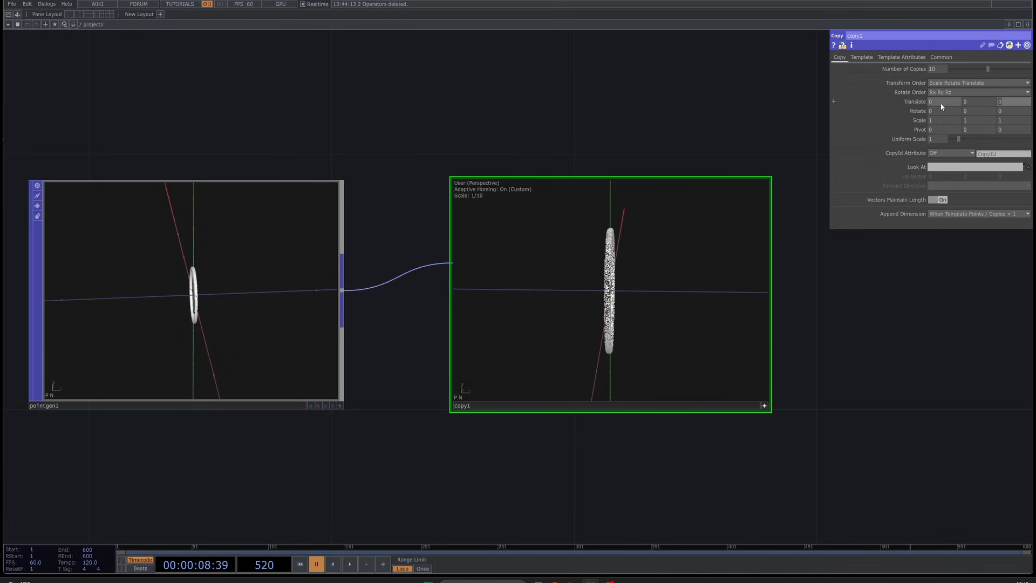
key(Return)
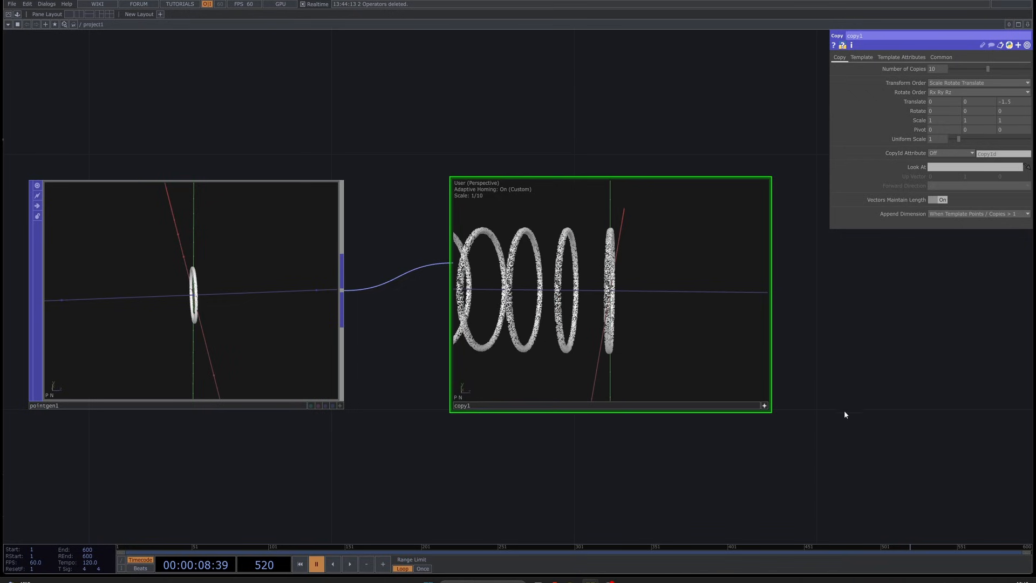
drag(845, 412, 881, 400)
mouse_move(652, 316)
mouse_down()
mouse_move(721, 308)
mouse_move(662, 306)
mouse_up()
scroll(652, 312, down, 3)
drag(805, 385, 686, 351)
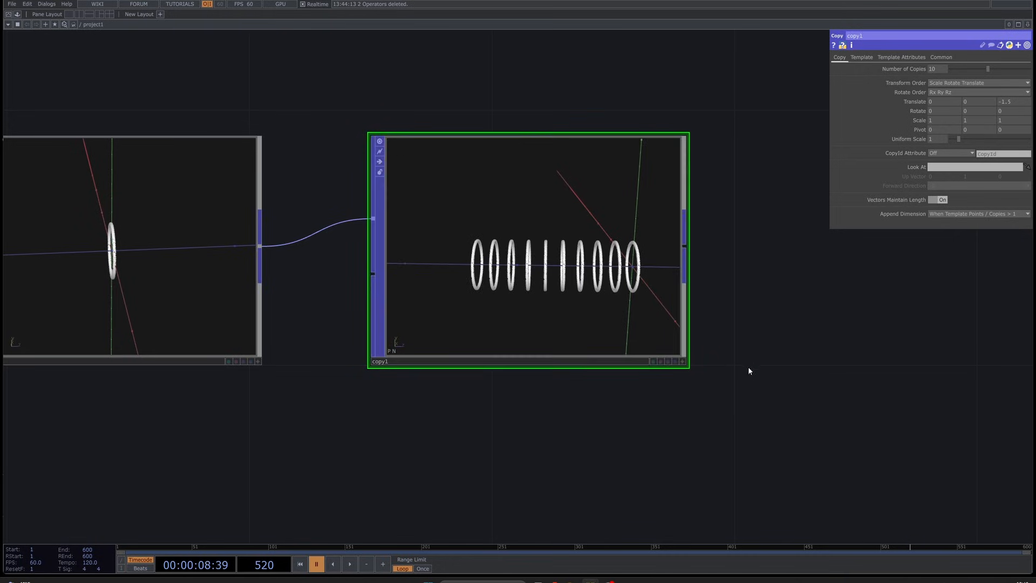
Add a Transform POP connected to the output of copy1
scroll(652, 354, down, 5)
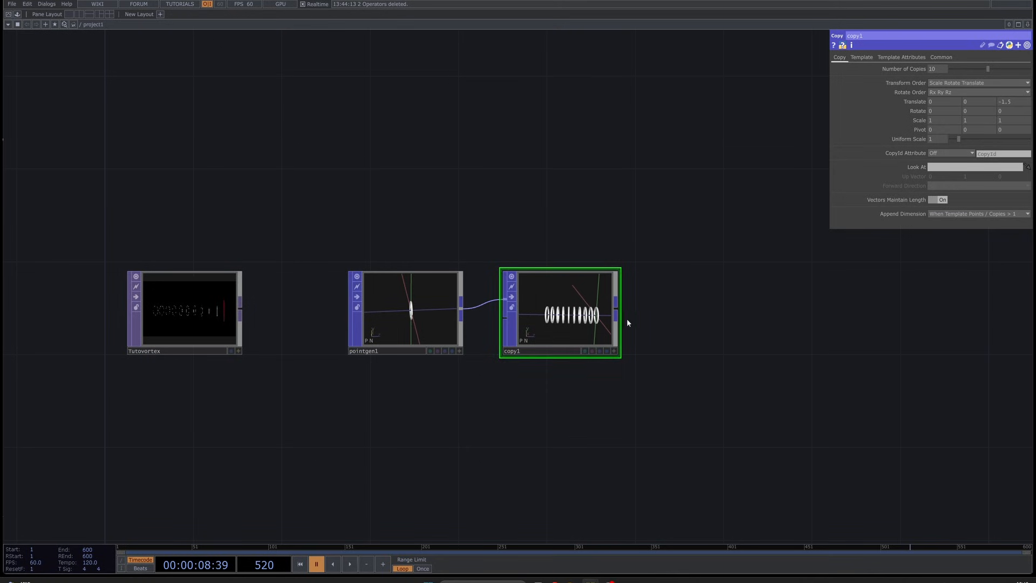
drag(630, 327, 578, 327)
drag(515, 327, 398, 324)
right_click(450, 307)
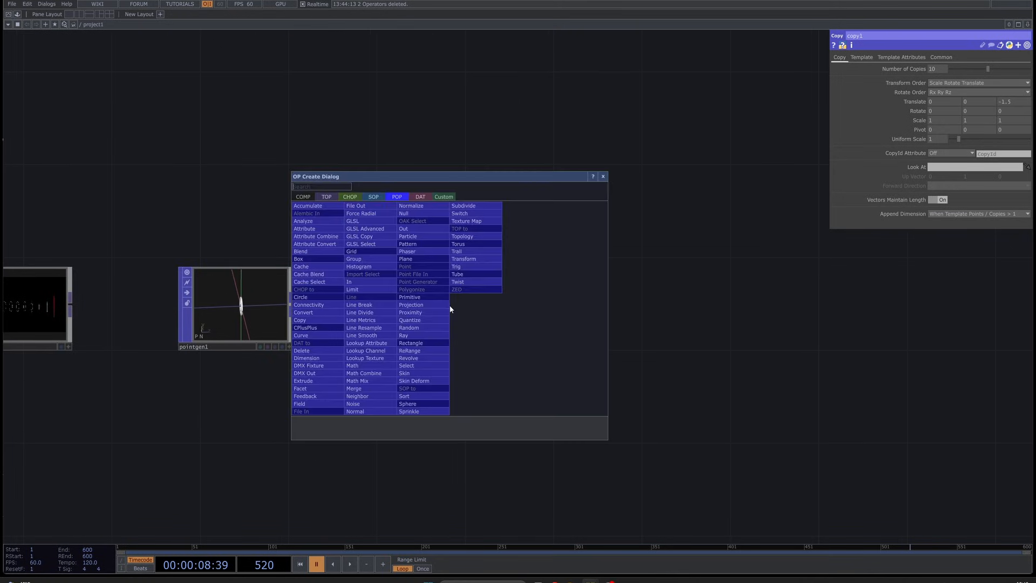
text(tr)
click(482, 260)
click(541, 307)
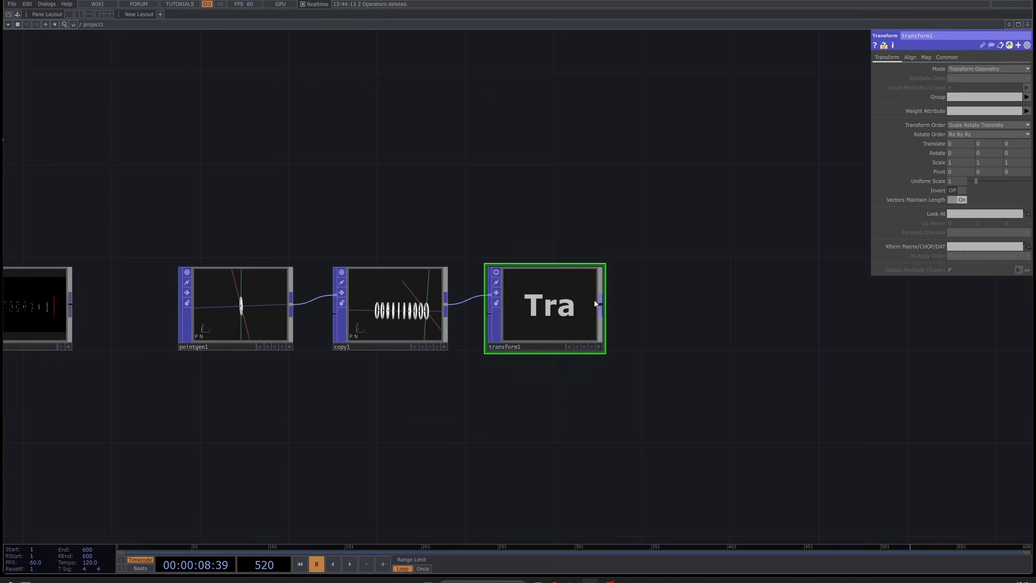
Shift the row of rings along Z by setting transform1's Z translate to -0.8
scroll(556, 309, up, 4)
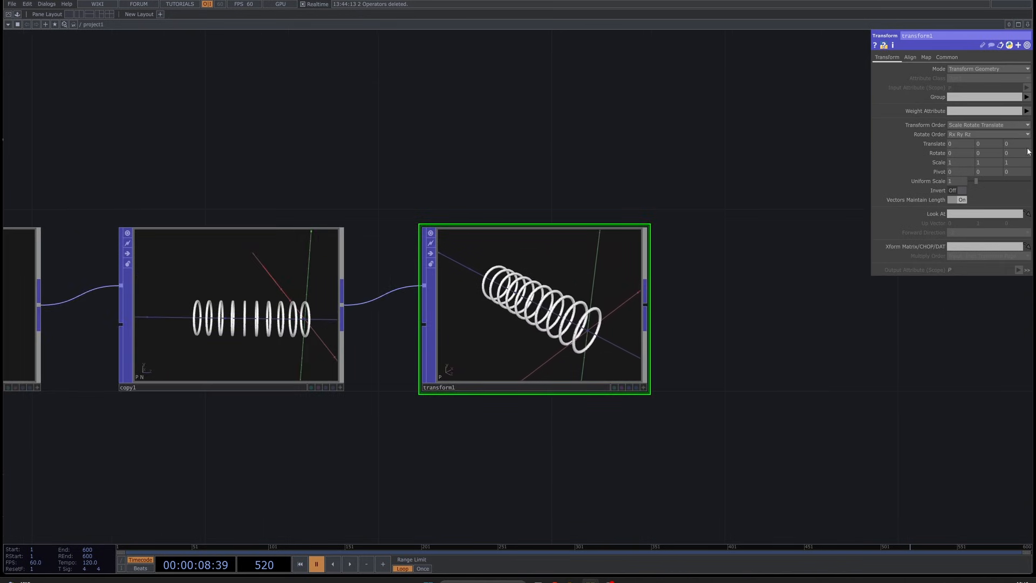
middle_drag(1015, 144, 1012, 131)
scroll(681, 388, up, 4)
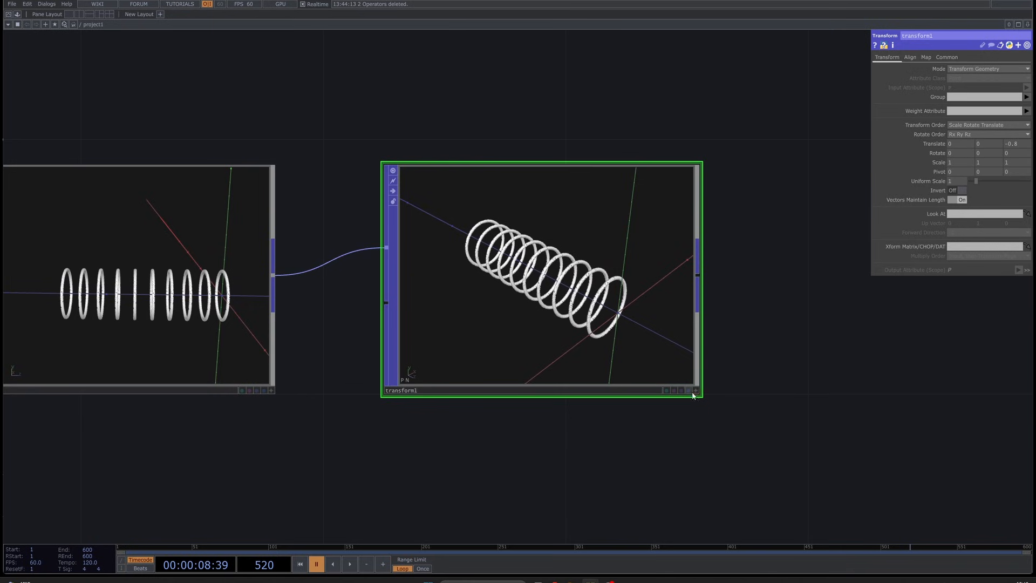
Add a Limit POP connected to the output of transform1
scroll(621, 324, right, 3)
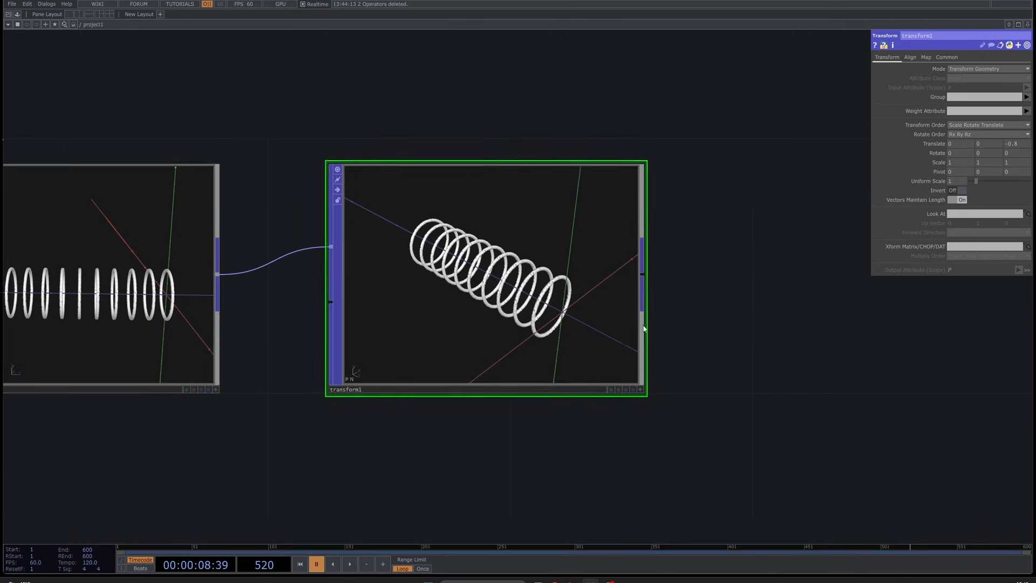
key(Tab)
text(lim)
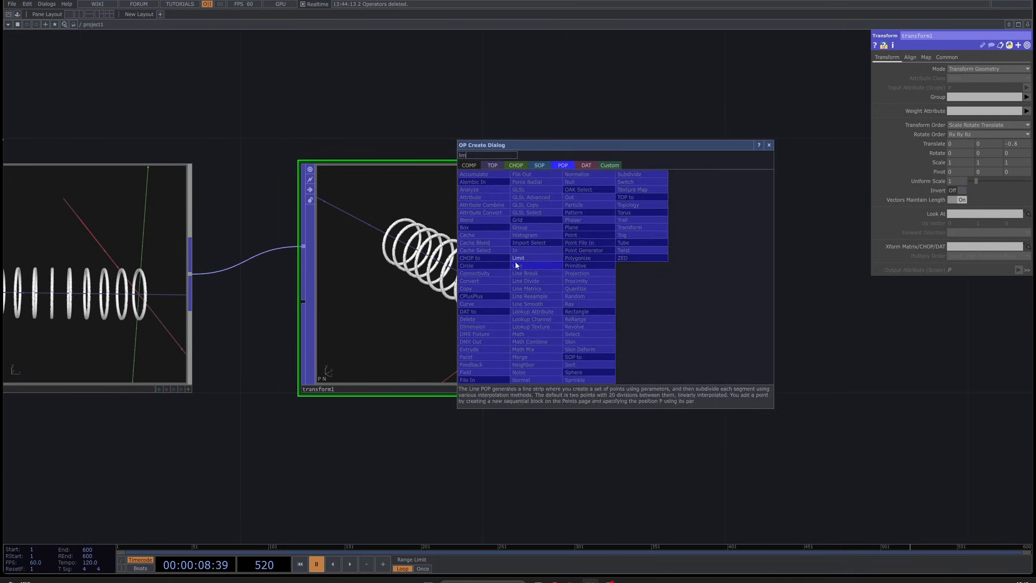
key(Return)
click(842, 281)
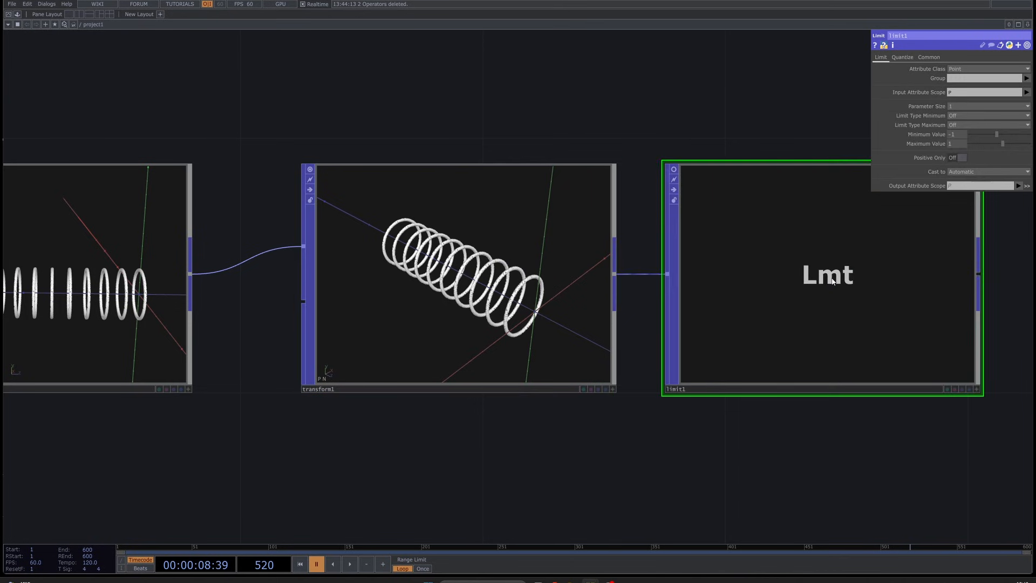
scroll(759, 411, right, 5)
click(524, 157)
scroll(770, 284, up, 3)
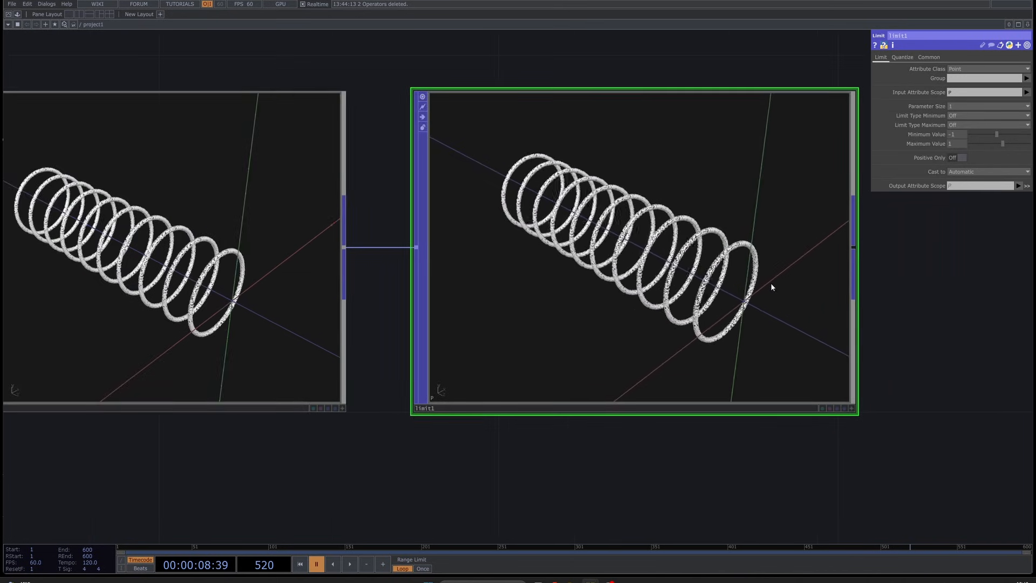
Restrict limit1's input attribute scope to P(2), leaving a single-component parameter size
scroll(934, 264, right, 2)
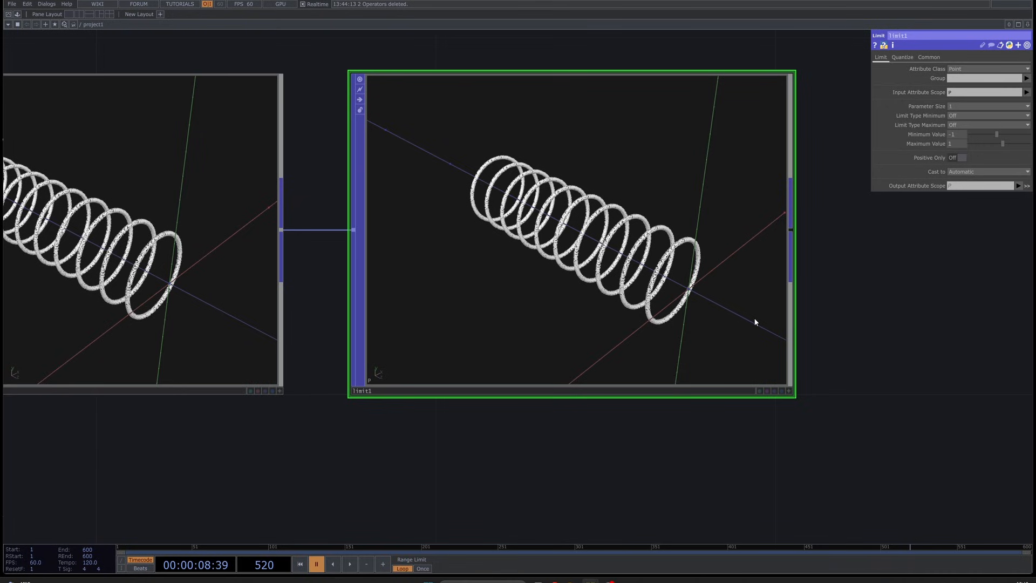
click(962, 105)
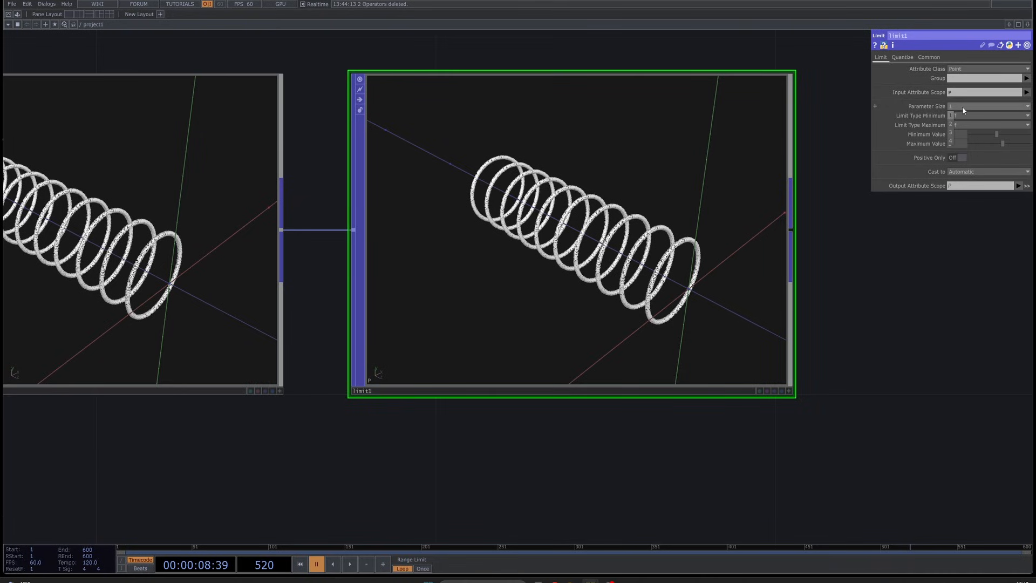
click(951, 132)
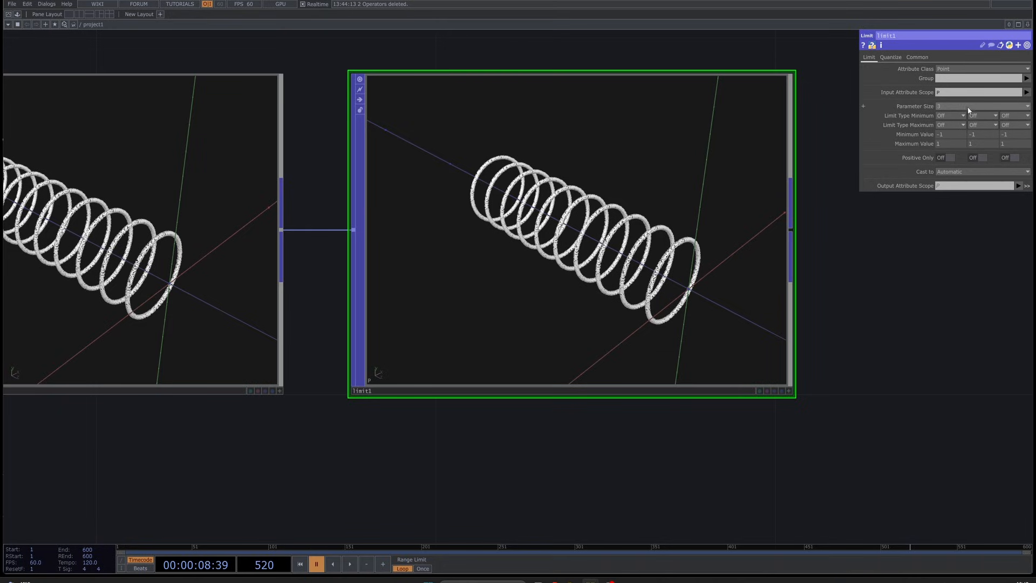
click(944, 114)
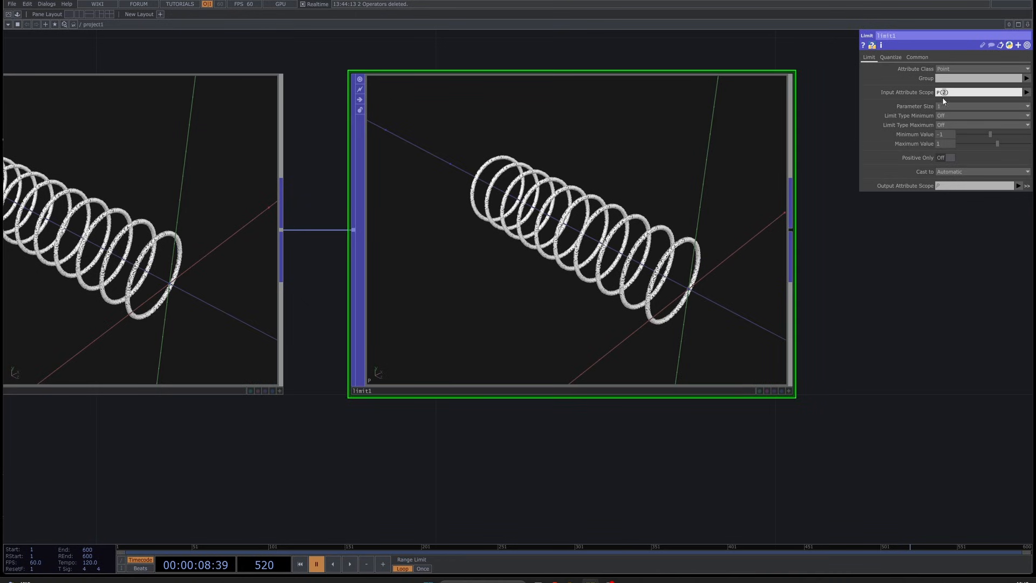
drag(924, 315, 925, 314)
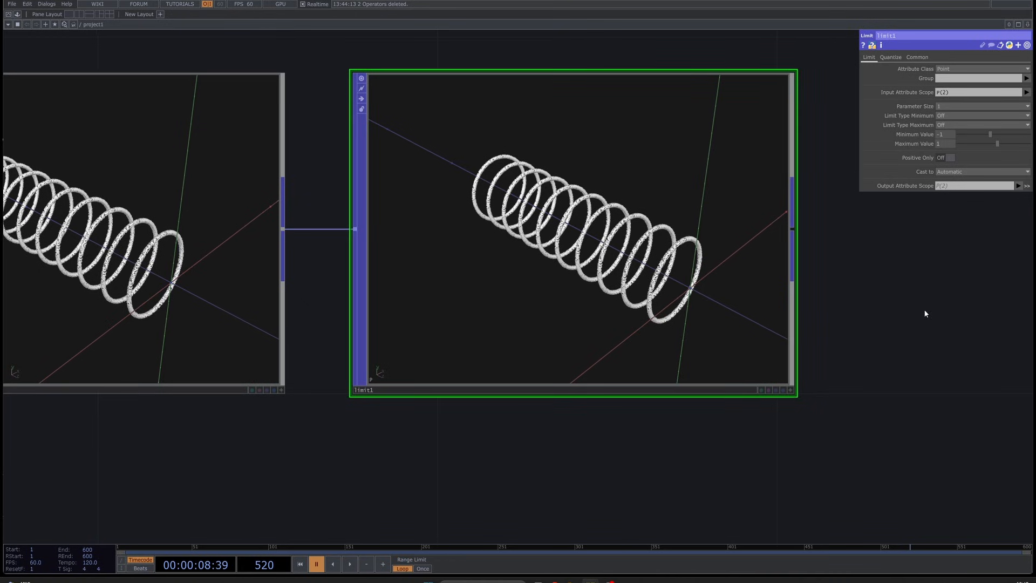
Set limit1's maximum value to 0 and its minimum value to -15
click(944, 143)
text(0)
scroll(786, 282, down, 5)
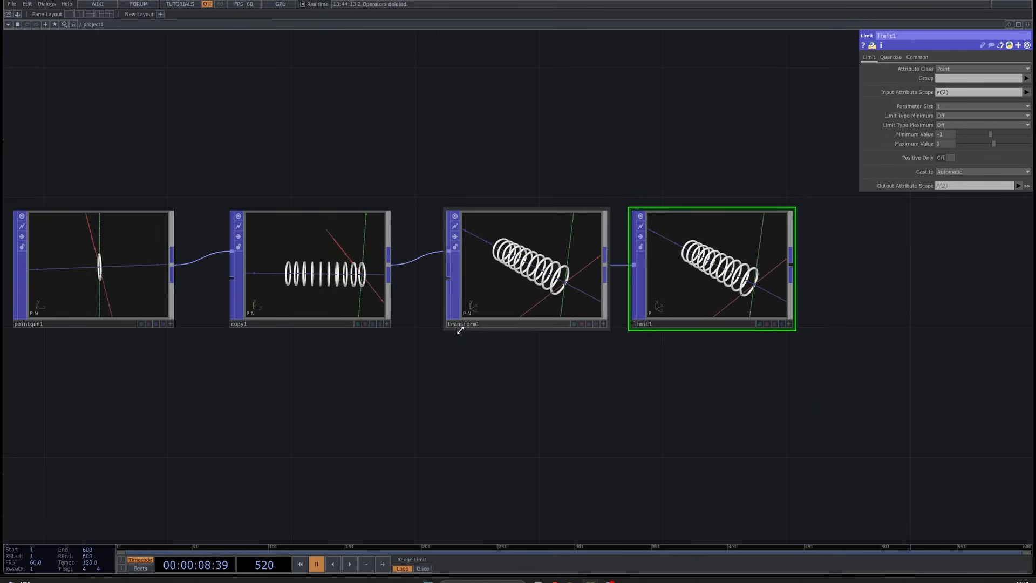
scroll(385, 321, up, 2)
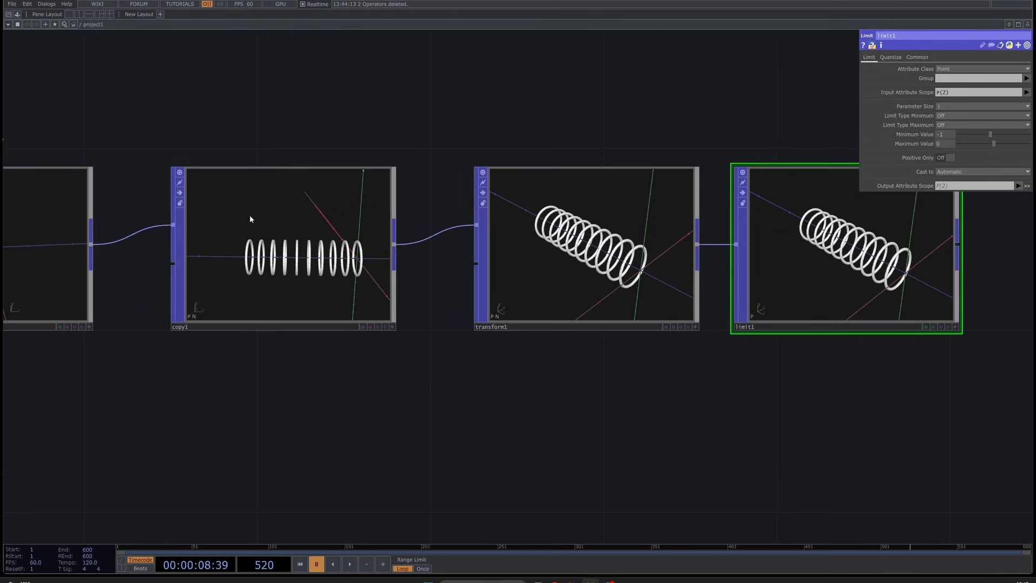
drag(137, 314, 257, 325)
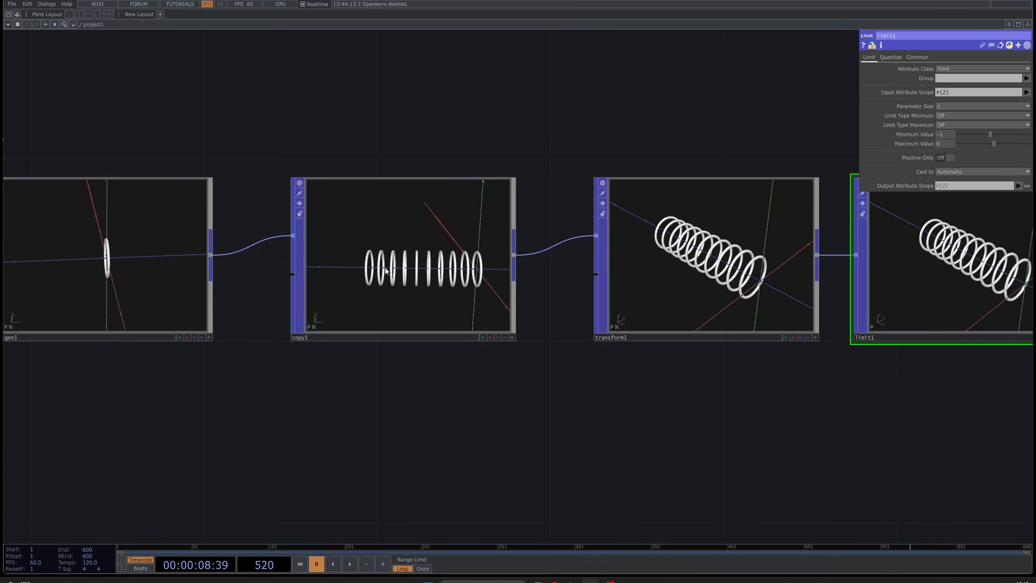
drag(666, 381, 497, 360)
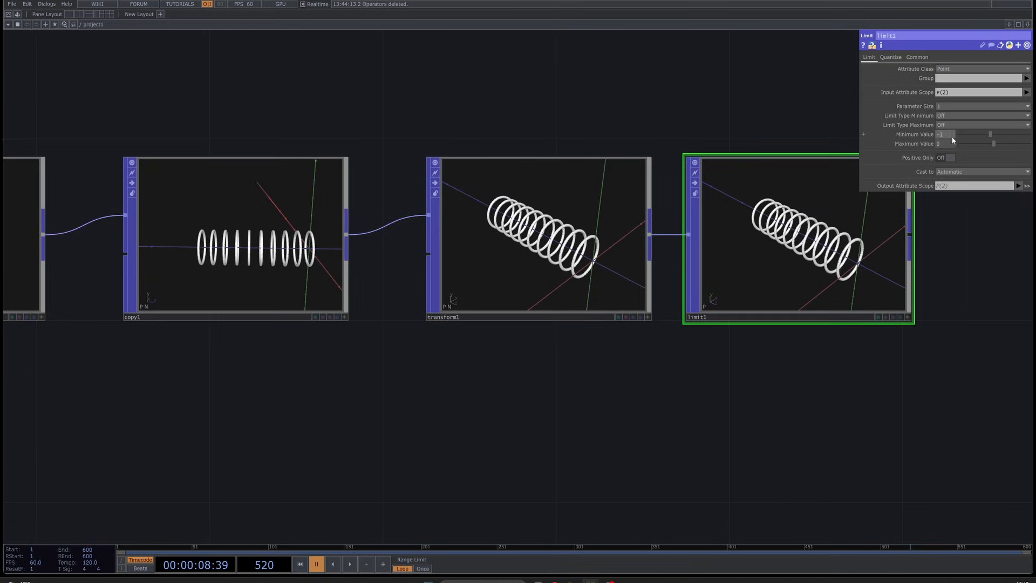
click(949, 135)
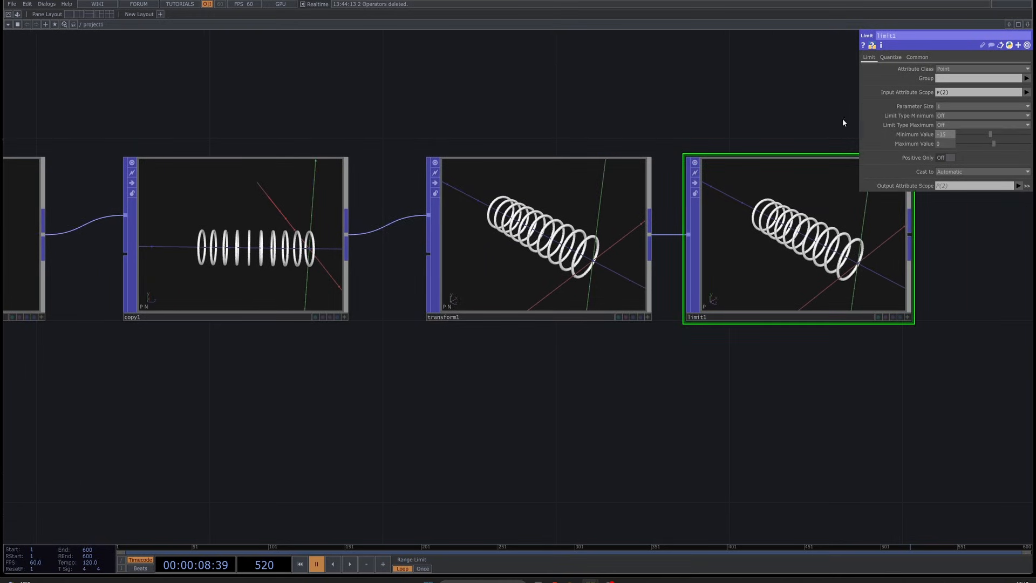
Open limit1's parameters in a floating window and show copy1's parameters alongside it
scroll(713, 139, down, 2)
click(184, 209)
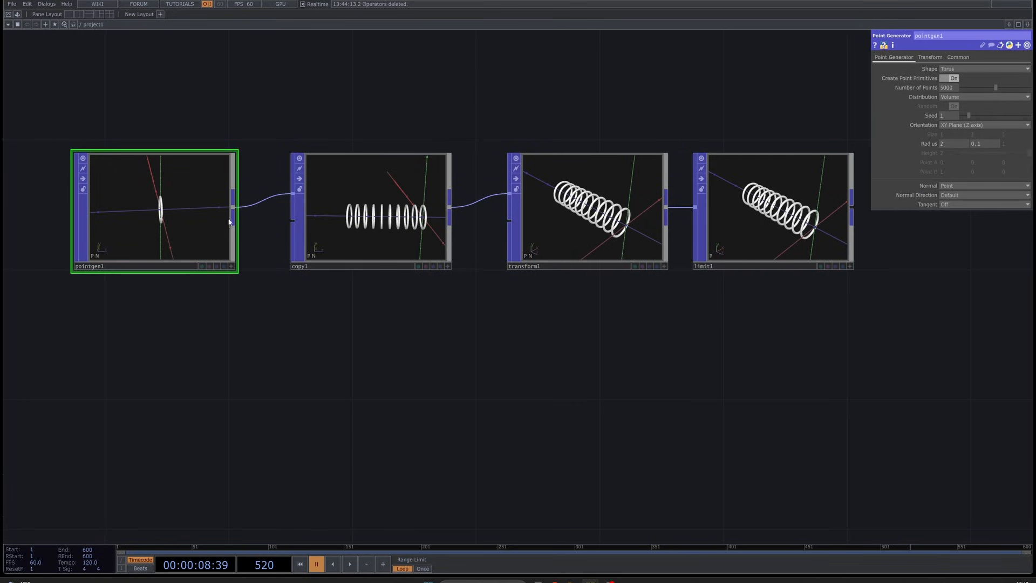
click(788, 206)
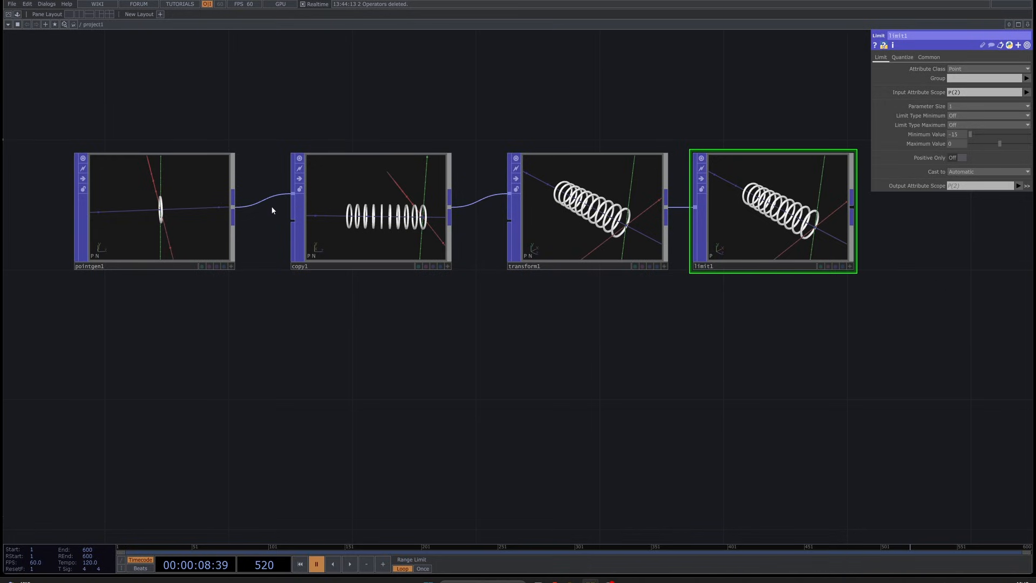
click(372, 227)
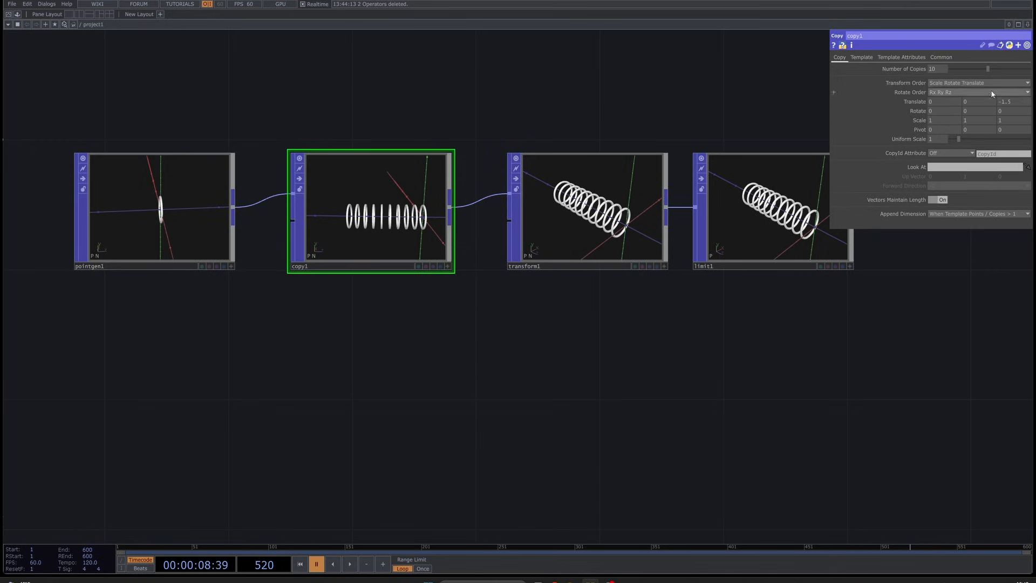
click(782, 200)
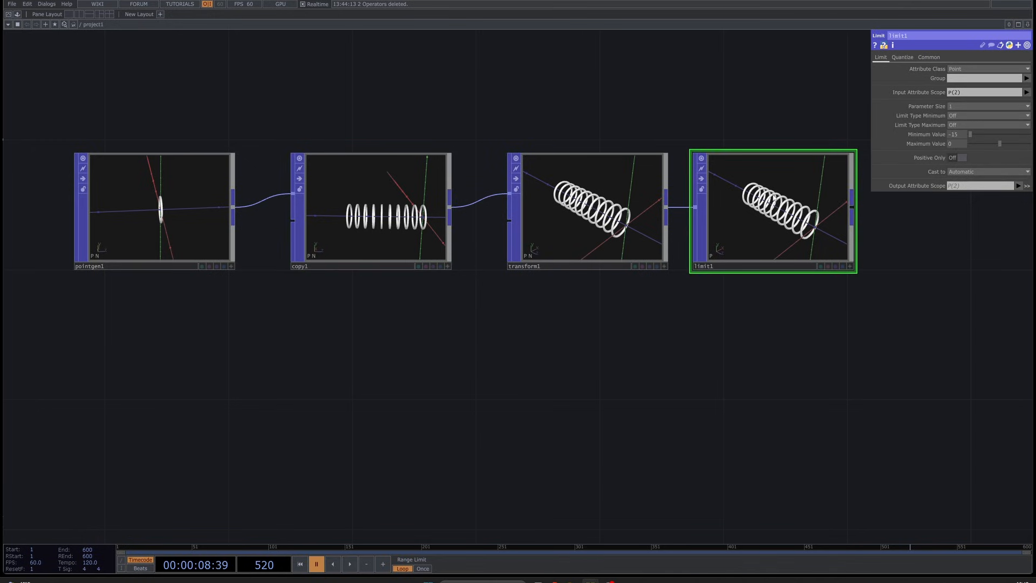
middle_click(831, 152)
right_click(769, 178)
click(795, 187)
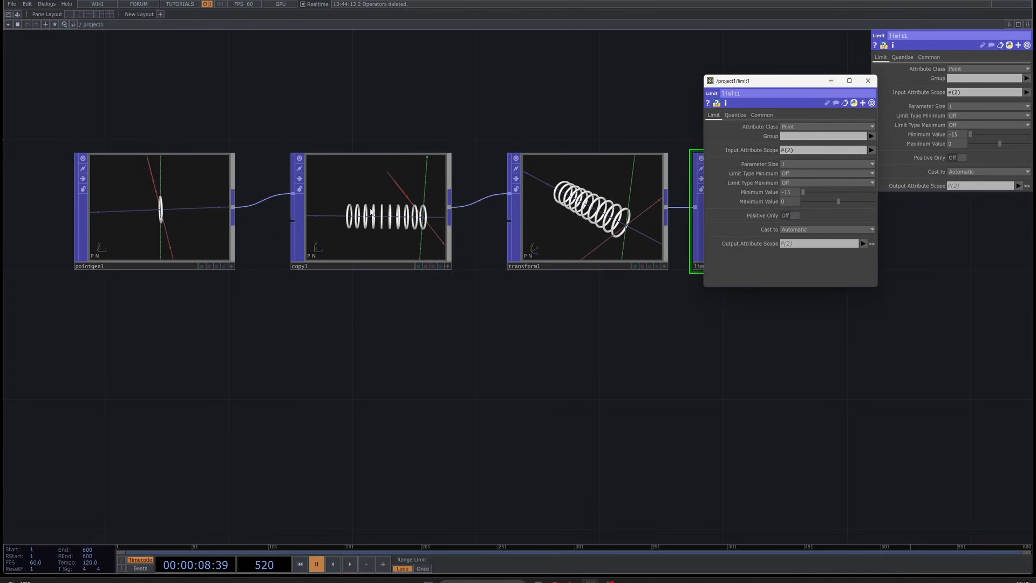
click(382, 213)
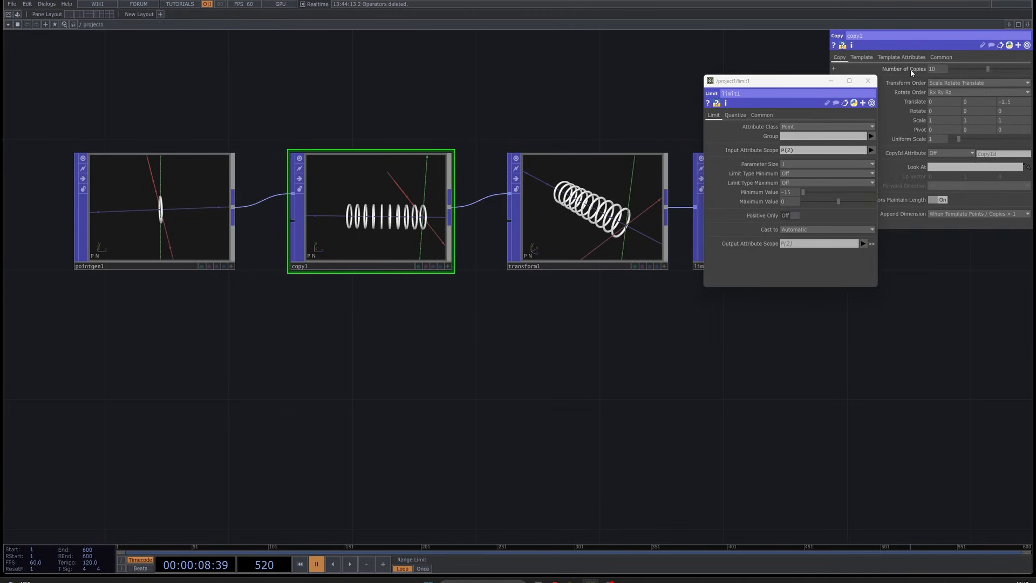
Reference copy1's number of copies in limit1's minimum value and expand copy1's individual translate components
drag(911, 69, 786, 192)
click(793, 190)
click(914, 102)
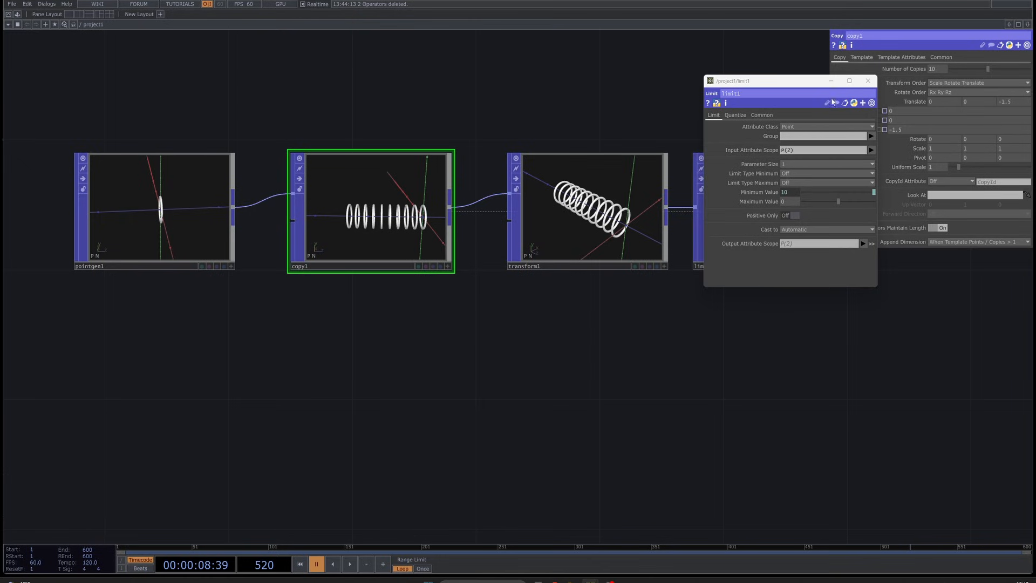
drag(811, 75, 712, 70)
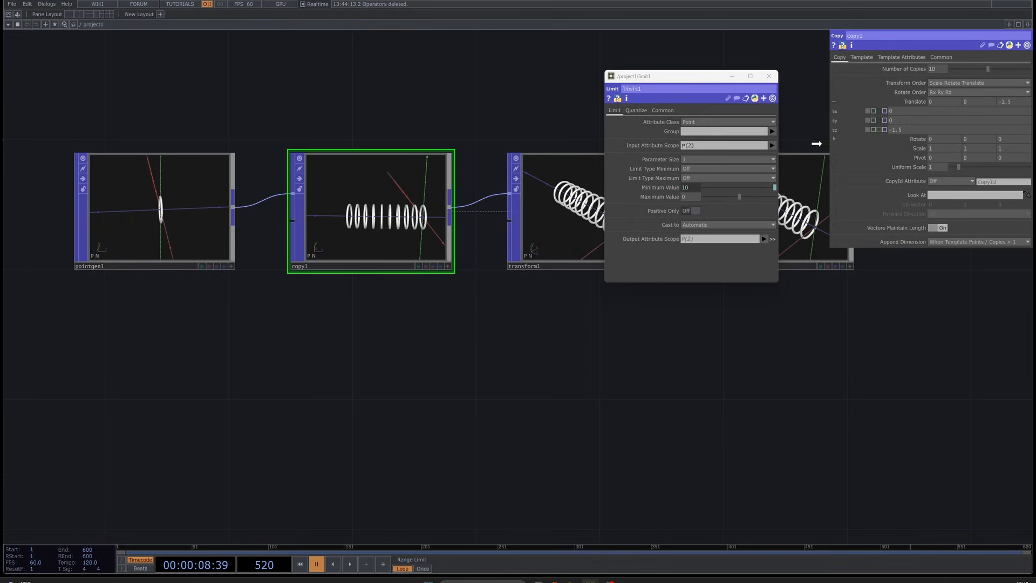
Multiply limit1's minimum value expression by copy1's Z translate: op('copy1').par.ncy*op('copy1').par.tz
drag(697, 193, 693, 189)
click(696, 199)
key(ctrl+c)
key(BackSpace)
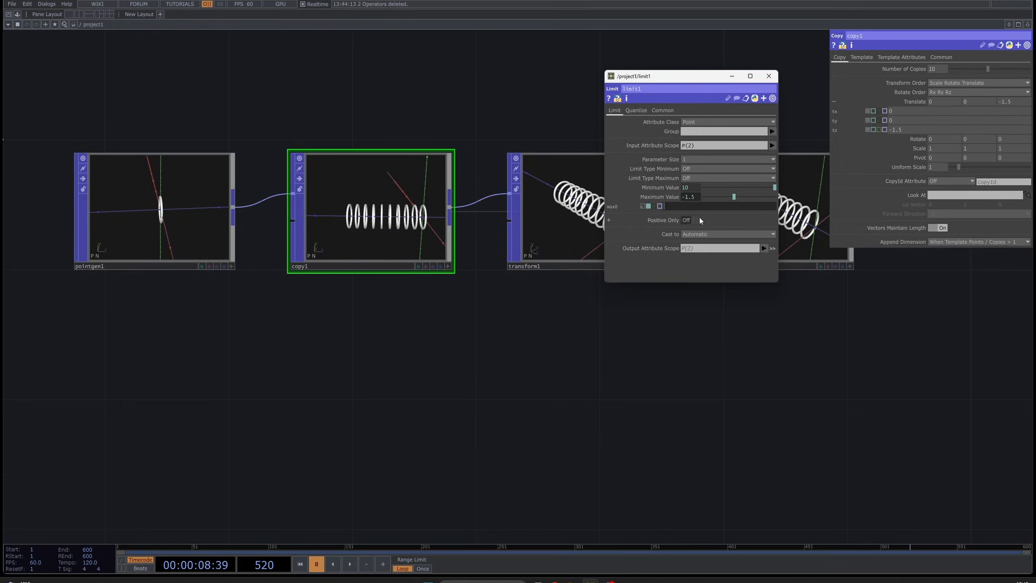
click(670, 189)
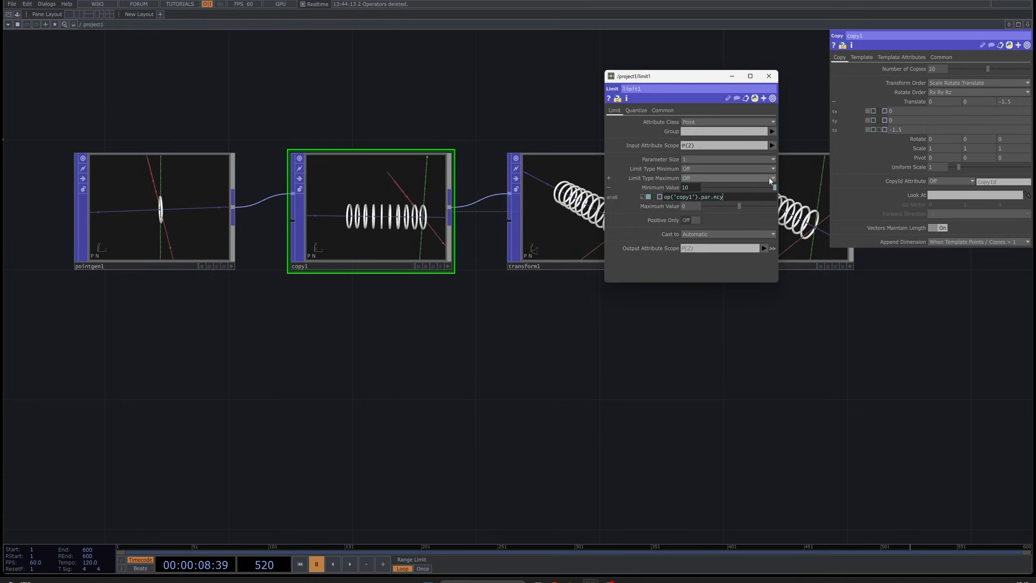
key(ctrl+v)
key(Return)
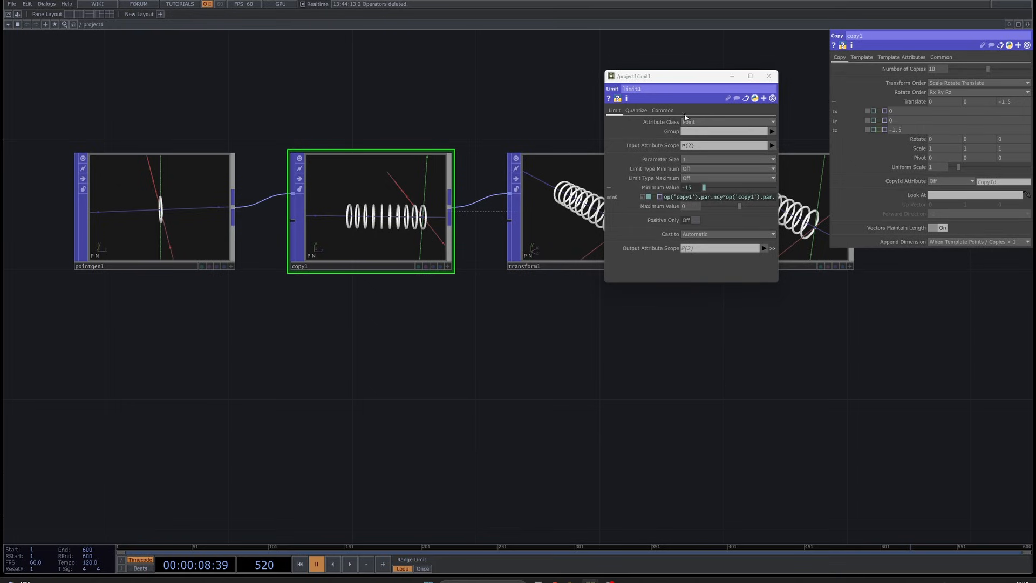
Test limit1's minimum value expression by changing copy1's Z translate to -1 and restoring it to -1.5
drag(680, 77, 523, 325)
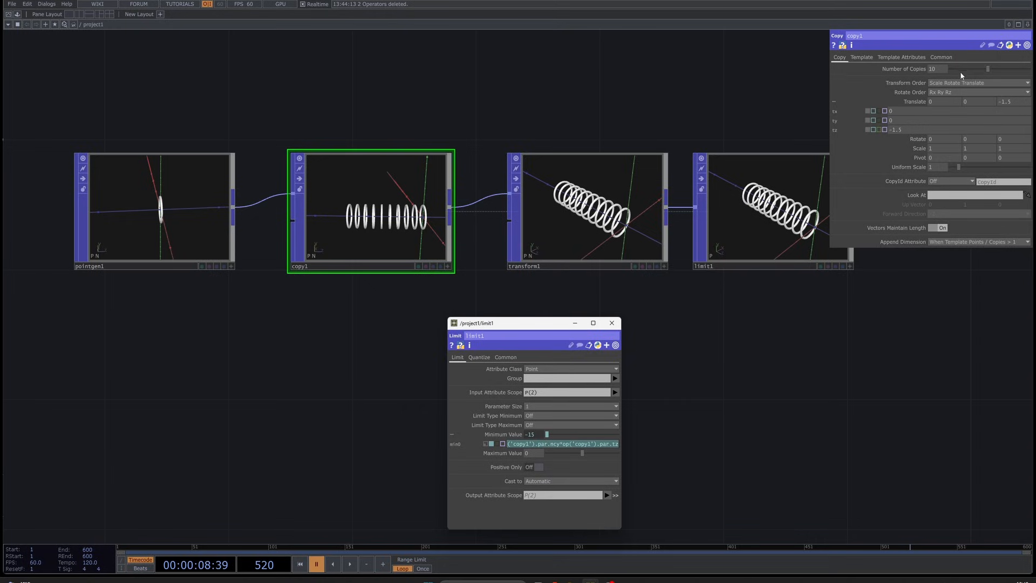
drag(989, 71, 988, 70)
mouse_move(1009, 101)
middle_down()
mouse_move(994, 89)
mouse_move(1015, 85)
middle_up()
drag(876, 378, 701, 356)
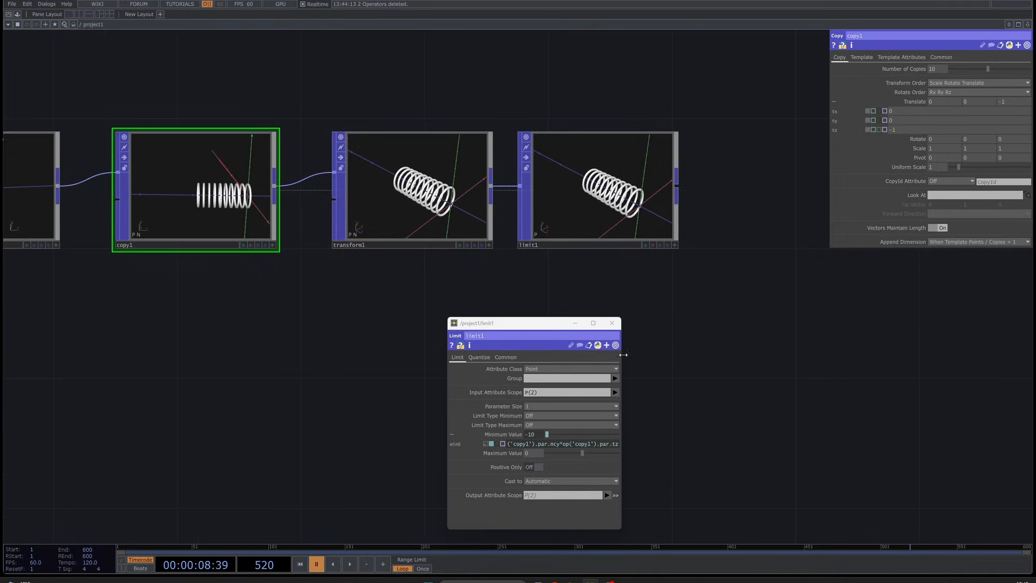
middle_drag(1013, 103, 1007, 86)
Close limit1's floating parameter window and return to the transform1 and limit1 nodes in the network
click(611, 322)
scroll(615, 351, up, 3)
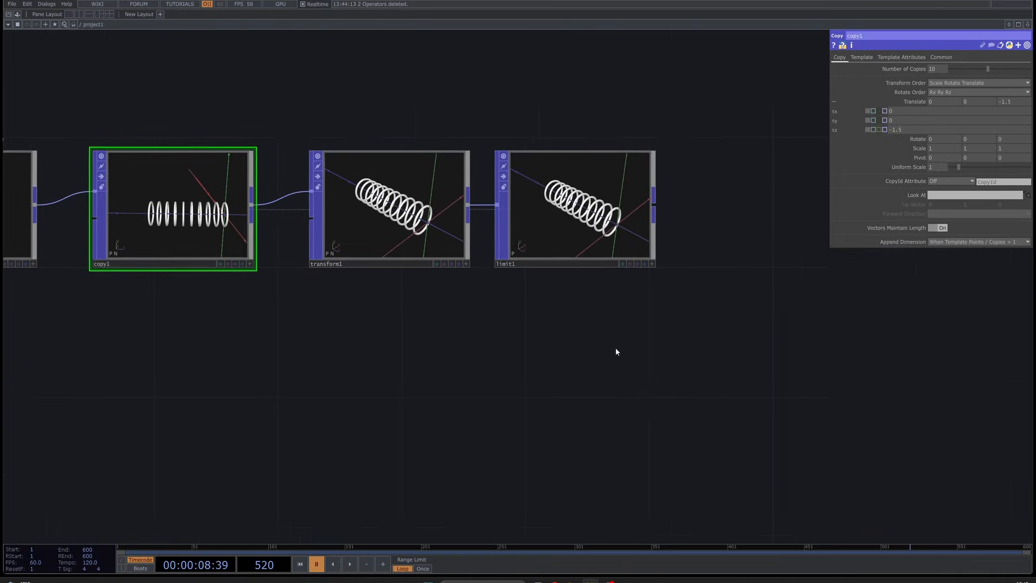
scroll(650, 291, down, 3)
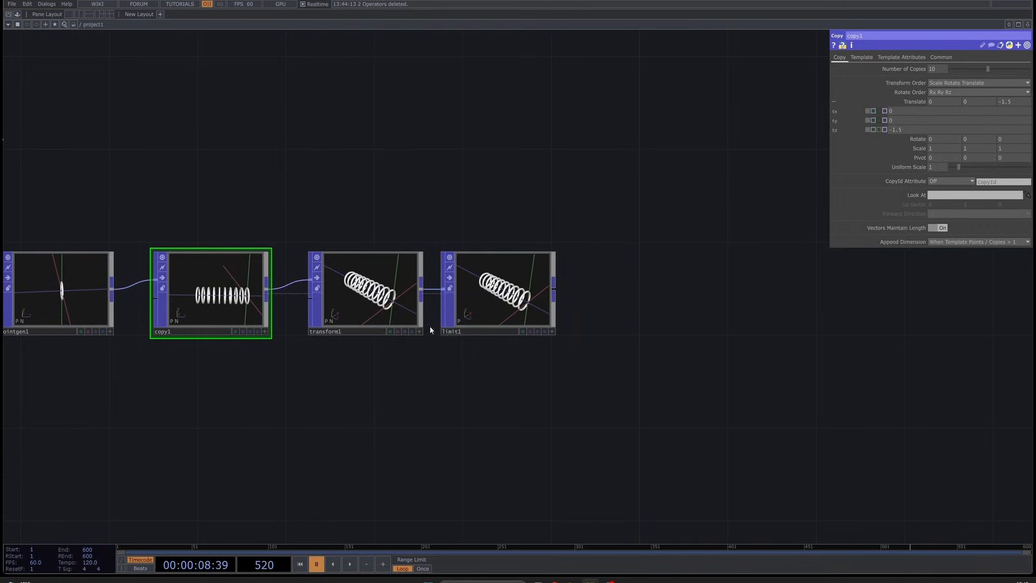
scroll(576, 293, up, 4)
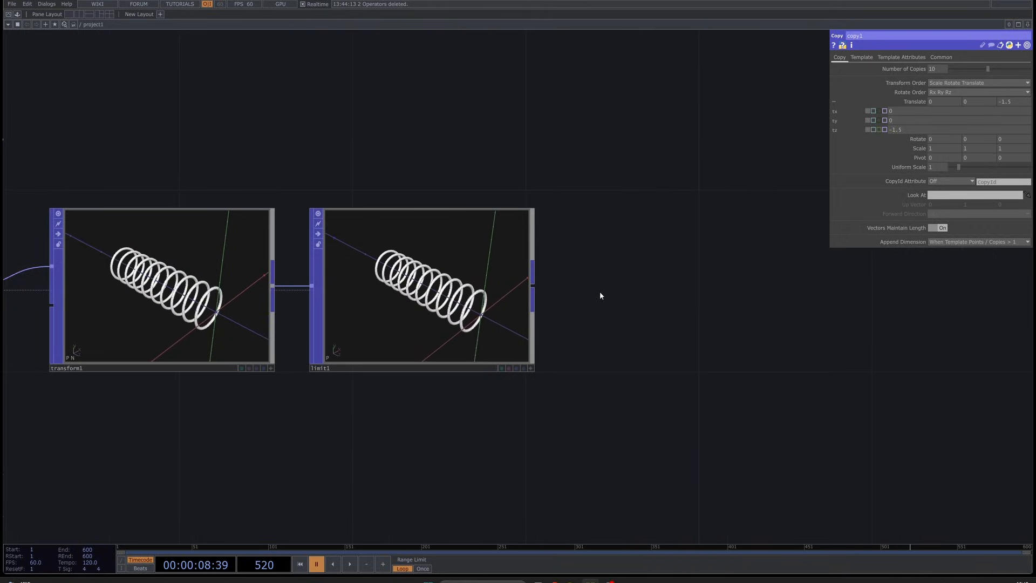
Add a Geometry COMP fed by limit1's output and place it after limit1 in the network
scroll(534, 300, down, 2)
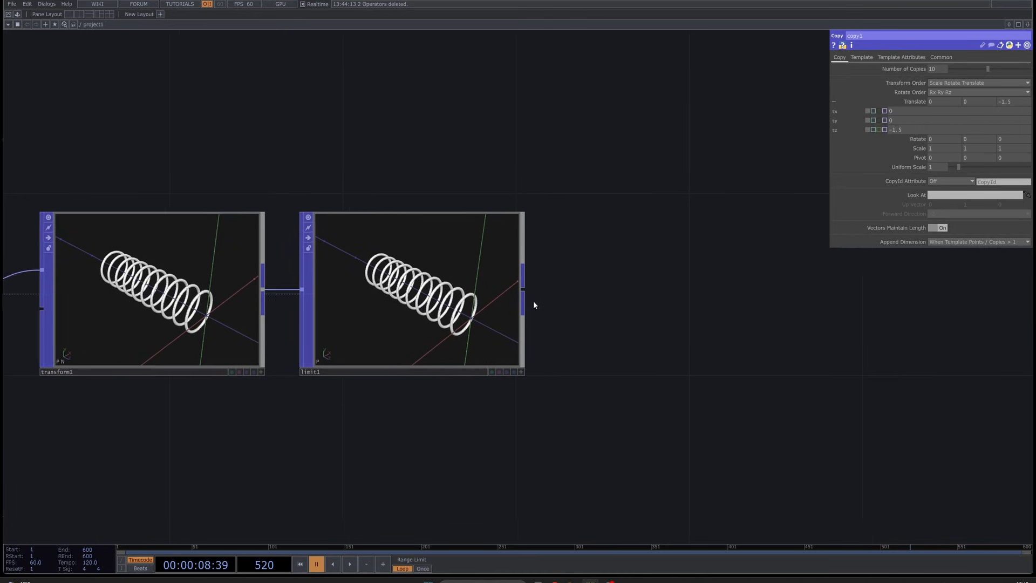
scroll(530, 299, down, 3)
drag(582, 299, 434, 298)
scroll(527, 295, up, 1)
click(420, 295)
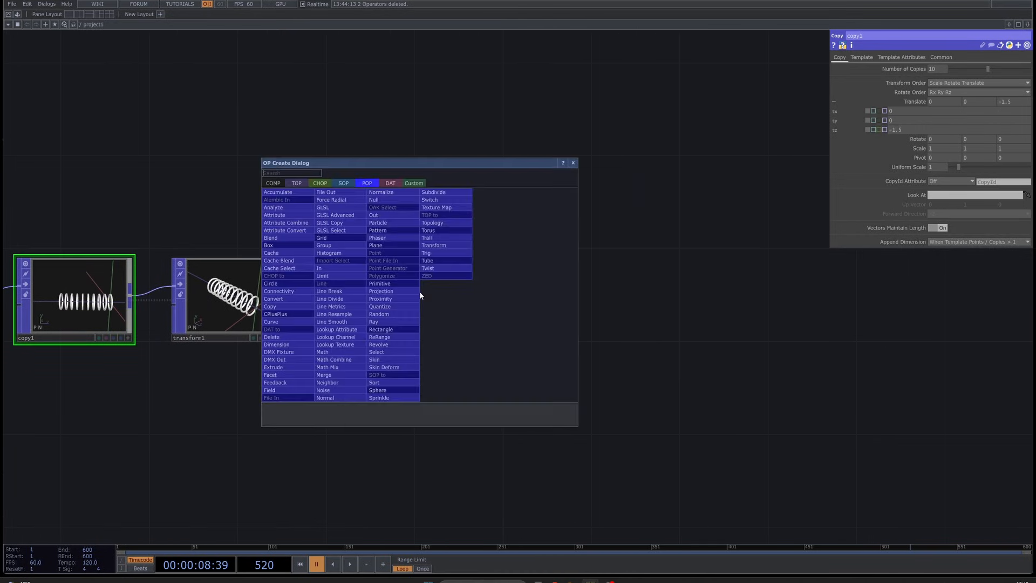
click(273, 184)
click(290, 263)
click(544, 248)
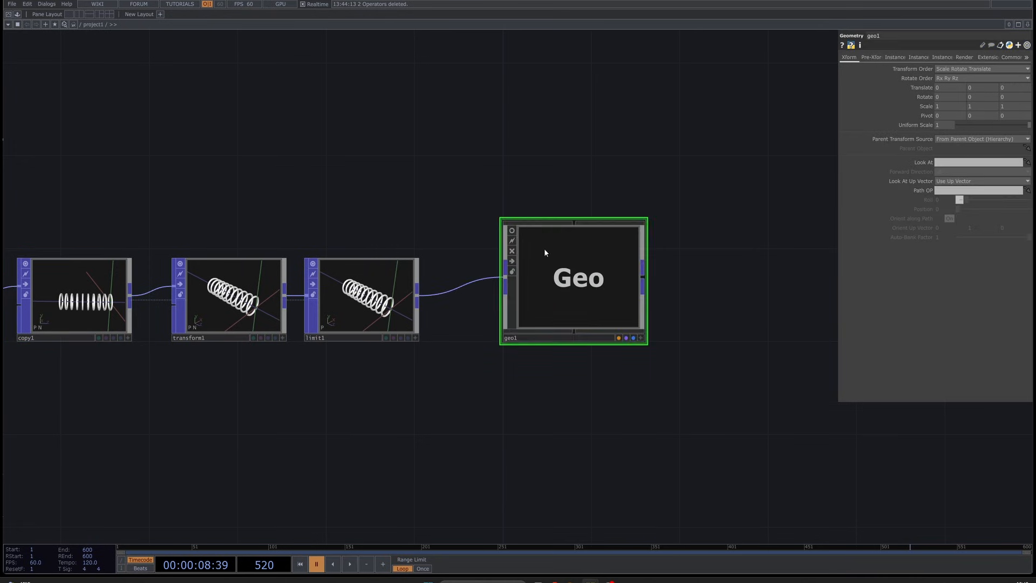
Add a Camera COMP above geo1
key(Tab)
click(324, 222)
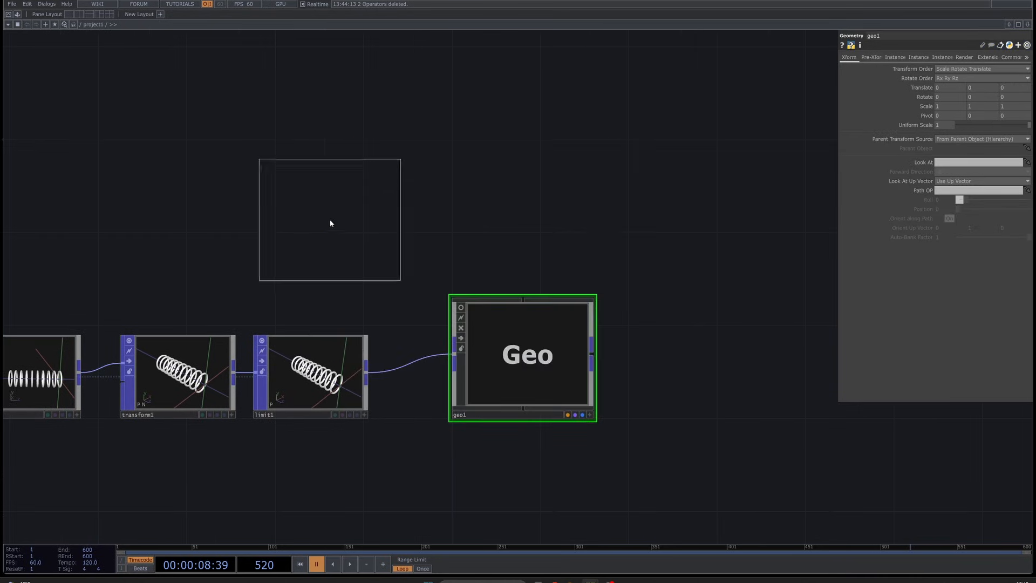
click(517, 216)
Create a Point Sprite material below geo1, assign it to geo1, and lower its alpha to about 0.37
key(Tab)
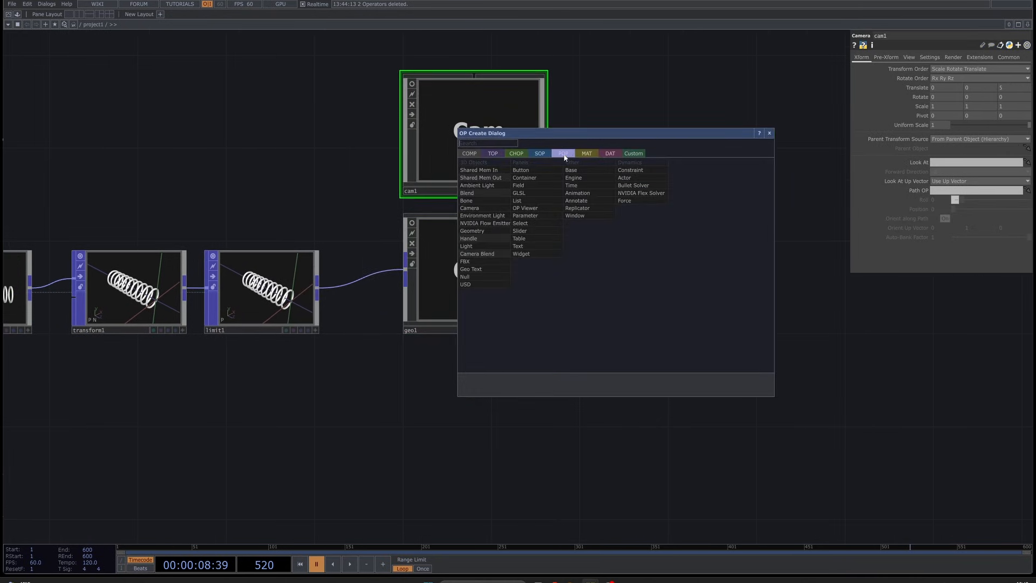
click(586, 153)
click(488, 232)
click(480, 405)
drag(481, 405, 479, 268)
click(479, 269)
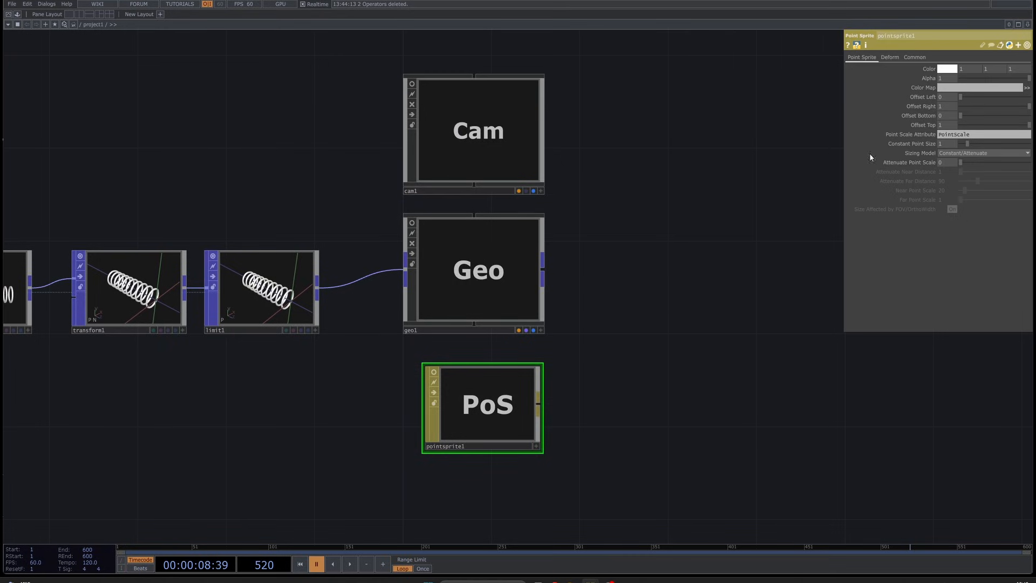
drag(999, 81, 991, 81)
click(913, 57)
Add a Render TOP beside the camera and geometry components
scroll(559, 175, down, 5)
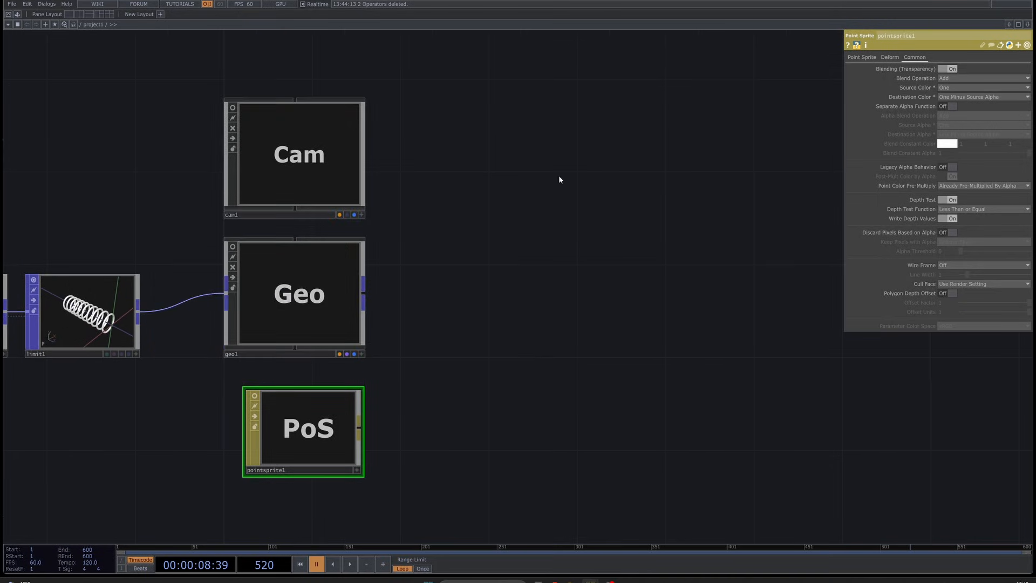
key(Tab)
click(389, 103)
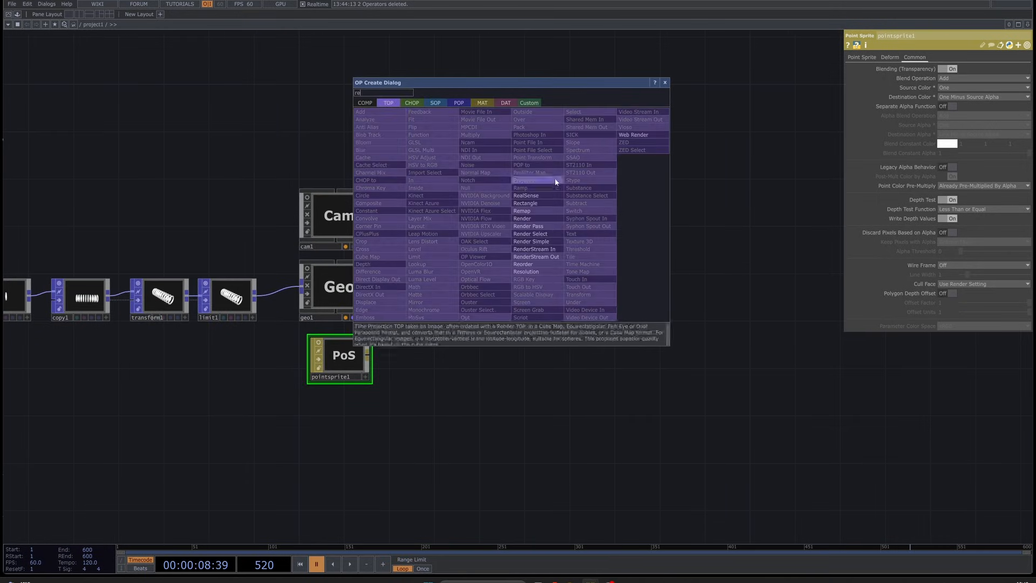
click(536, 219)
click(454, 294)
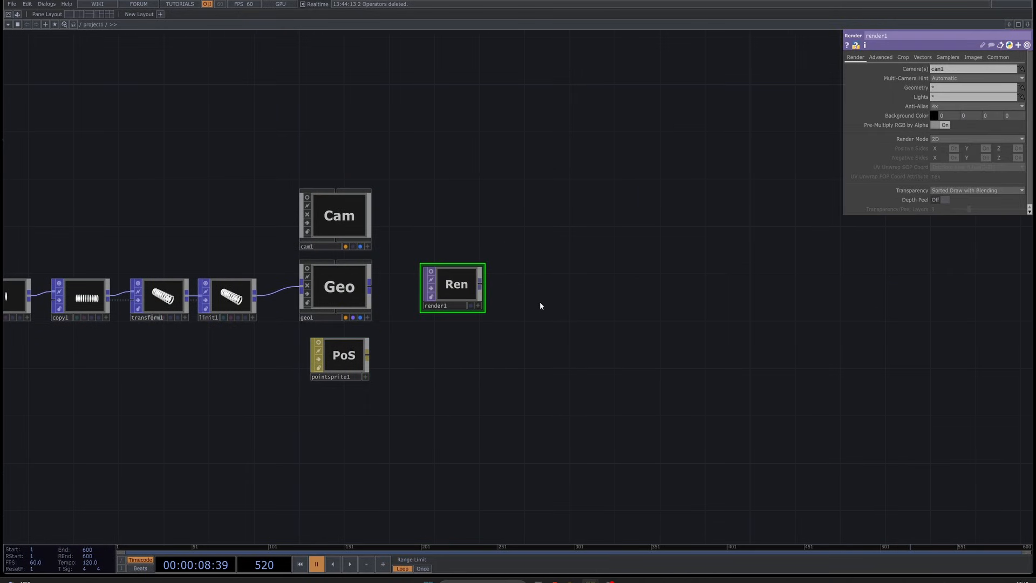
Connect an RGB Key TOP to render1's output and display it as the network background
right_click(482, 286)
text(rg)
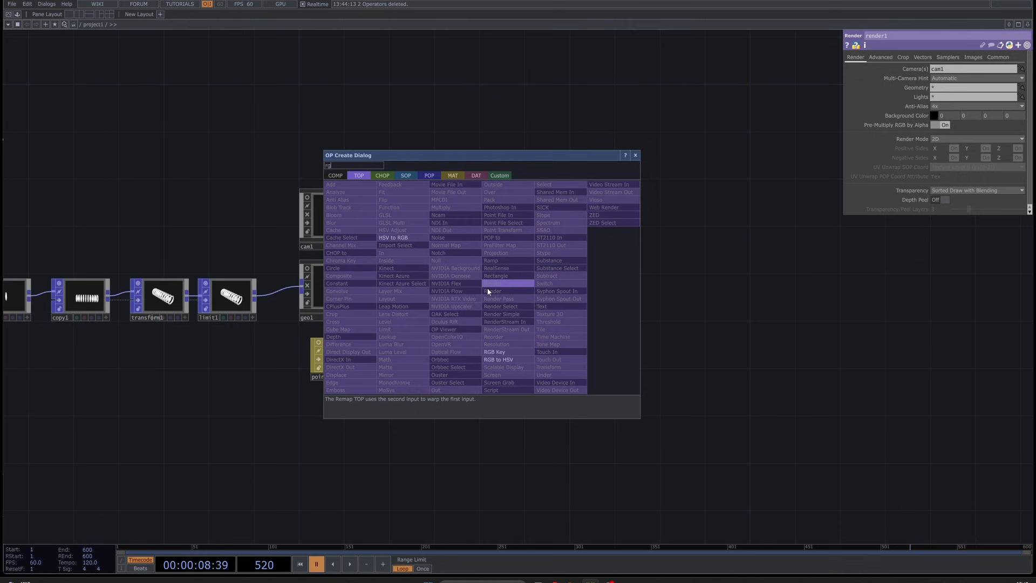
click(501, 352)
click(772, 300)
click(754, 319)
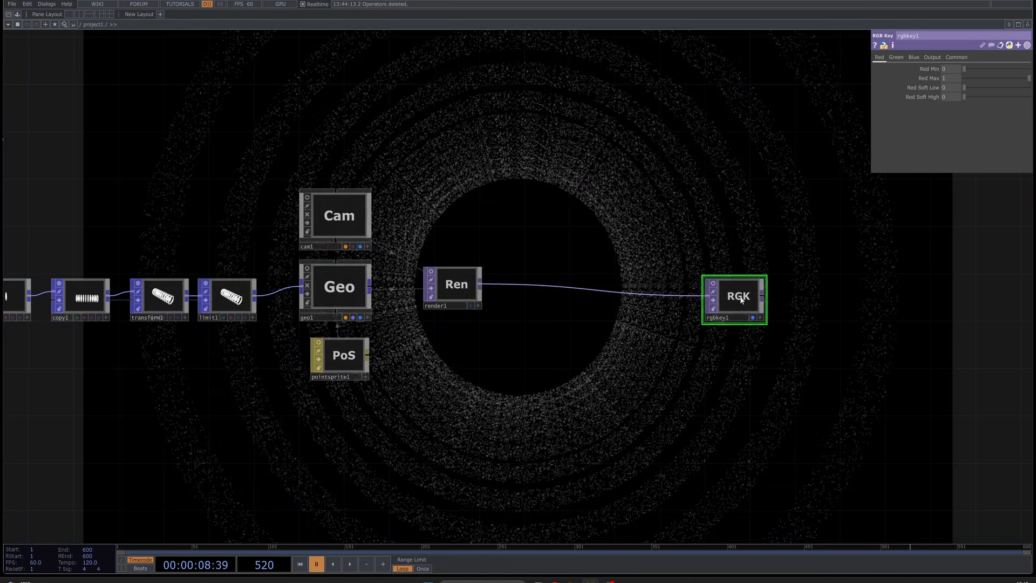
key(h)
scroll(516, 174, up, 2)
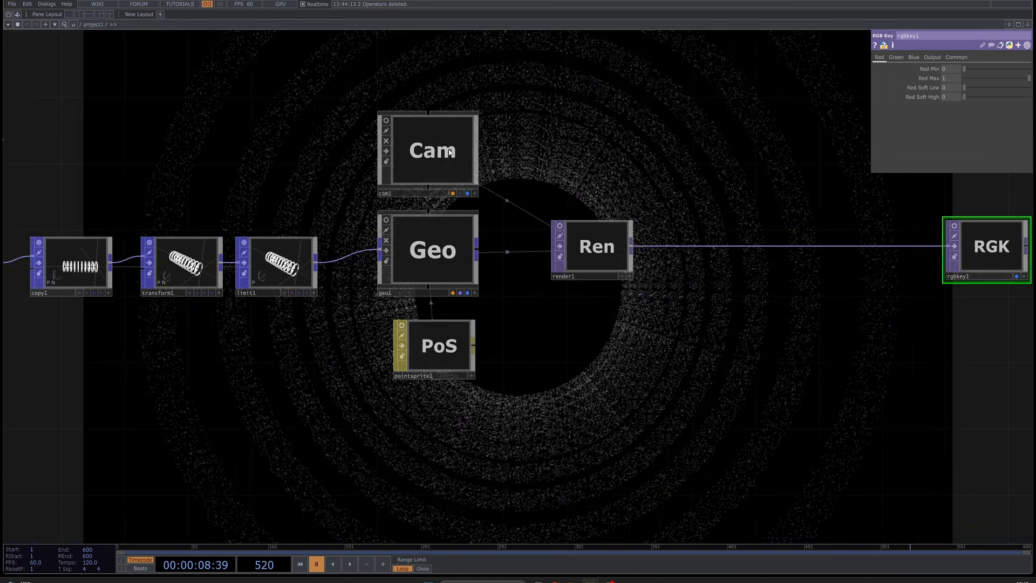
Test the ring motion in the background by scrubbing transform1's Z translate to about 4.3
click(451, 152)
drag(637, 351, 701, 335)
drag(700, 423, 762, 431)
click(285, 266)
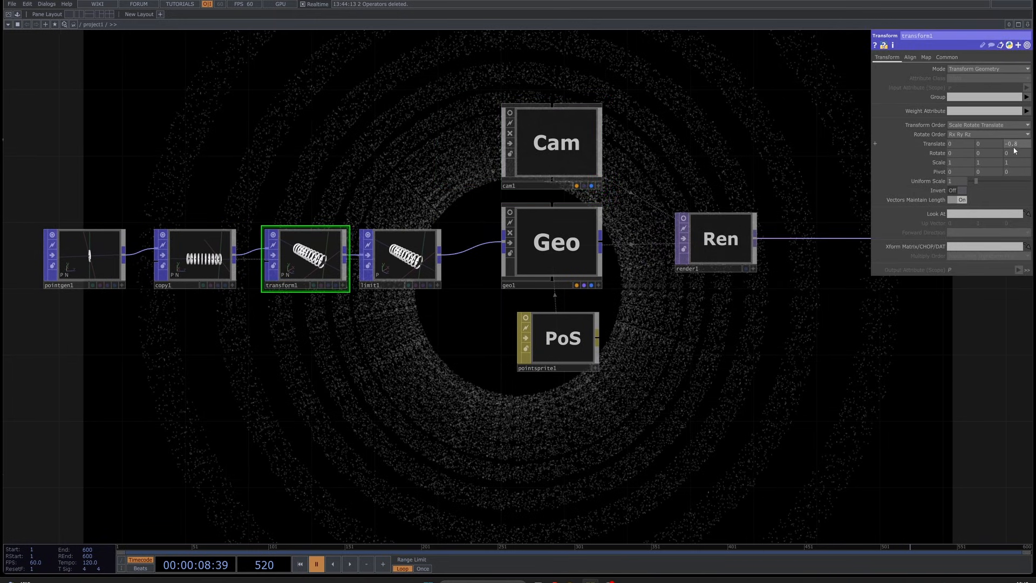
mouse_move(1013, 144)
middle_down()
mouse_move(1020, 132)
mouse_move(1018, 146)
middle_up()
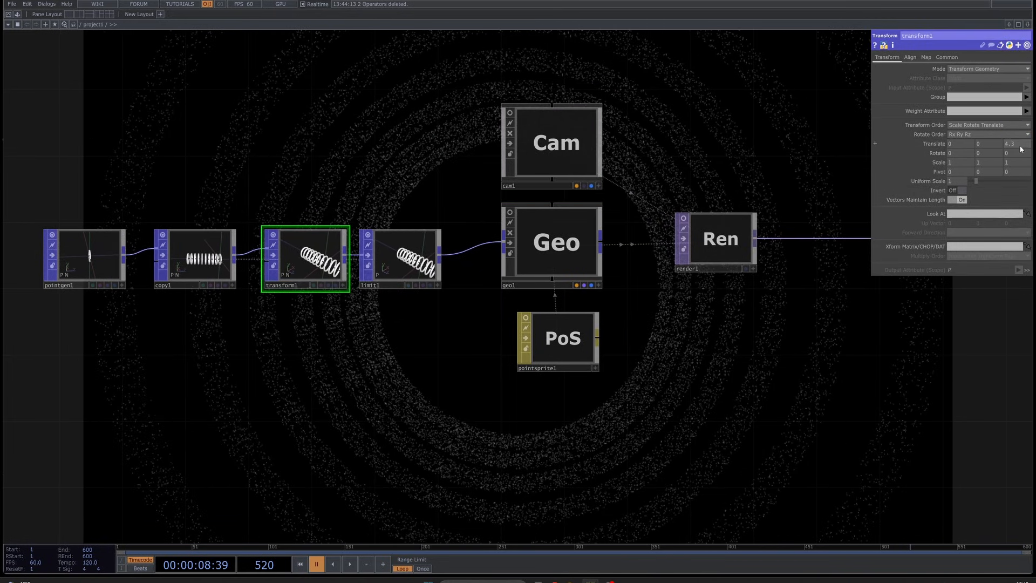
Animate transform1's Z translate with the expression absTime.seconds and start timeline playback
text(absTime.seconds)
key(Return)
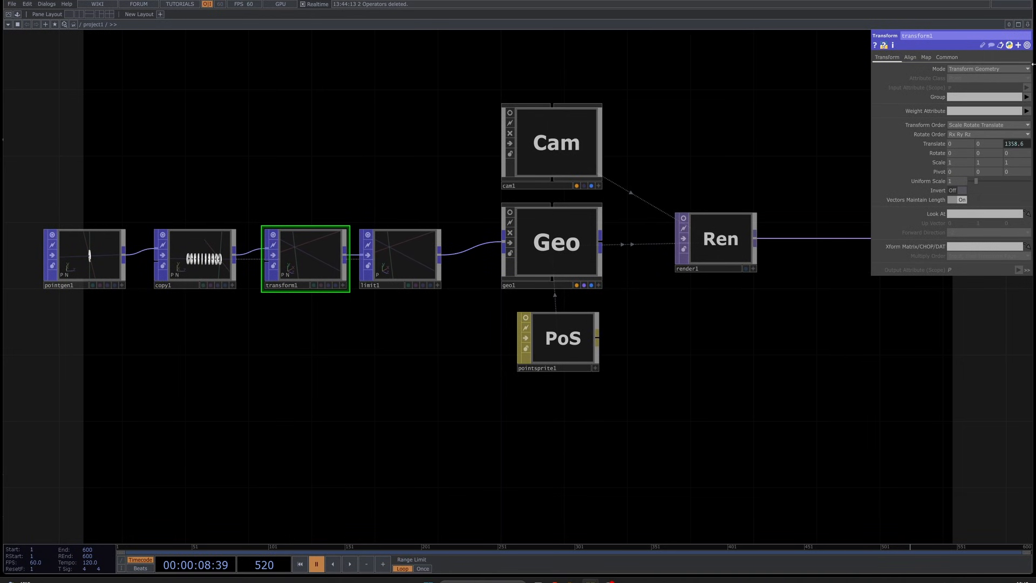
click(1013, 144)
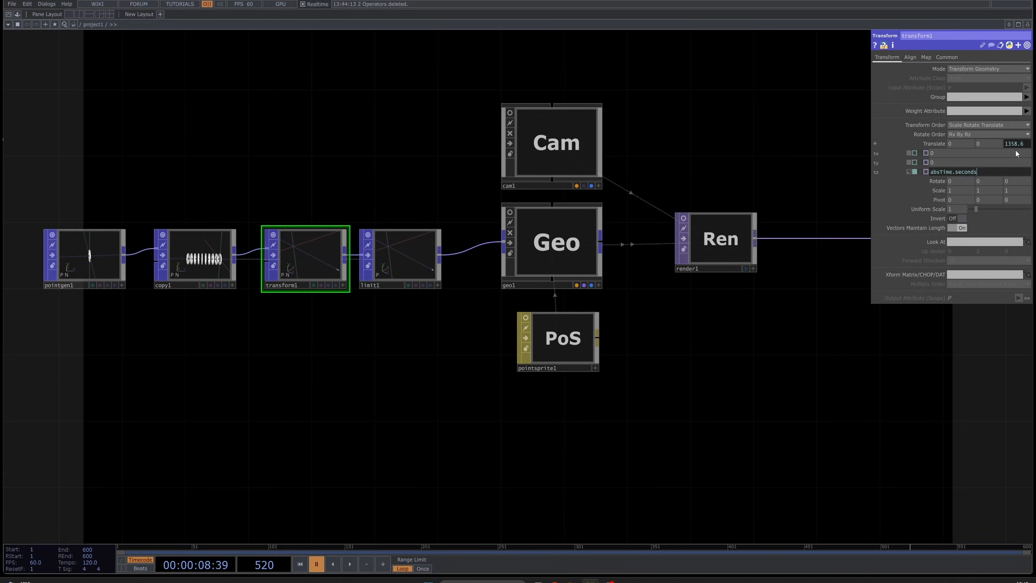
click(349, 564)
Set limit1's Limit Type Maximum to Loop
drag(433, 408, 434, 400)
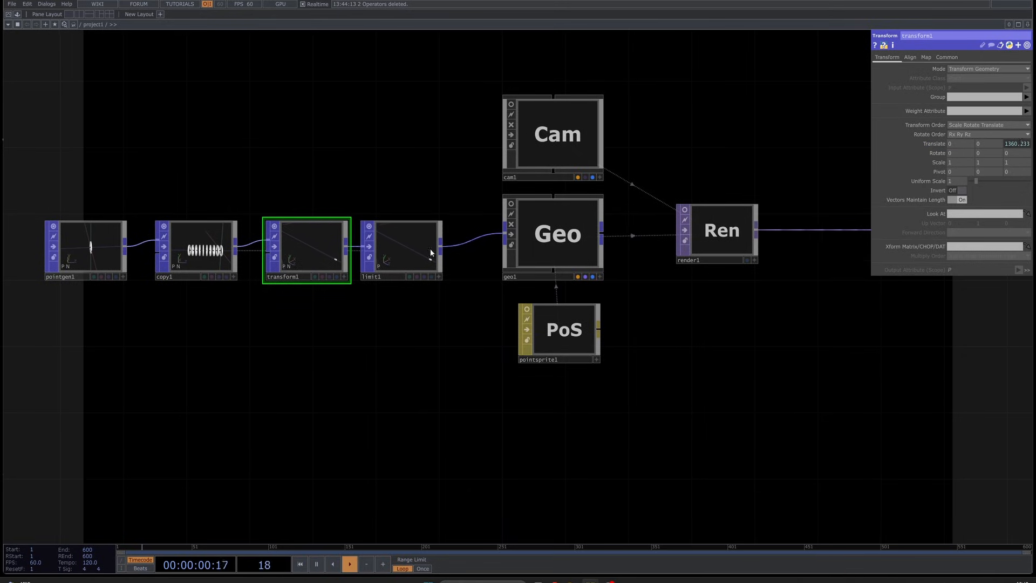
scroll(380, 265, up, 5)
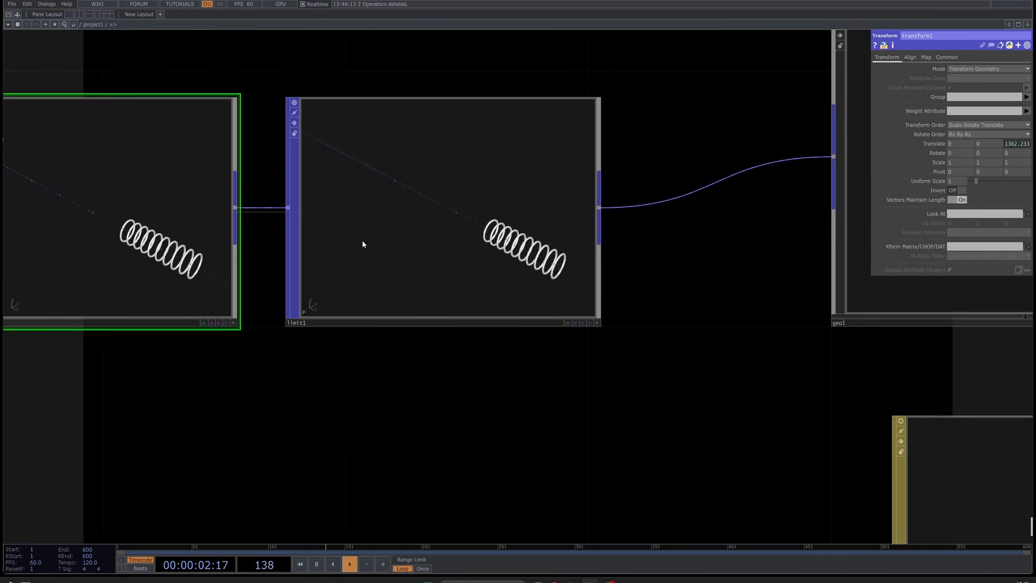
scroll(456, 245, down, 3)
scroll(456, 243, down, 1)
click(456, 242)
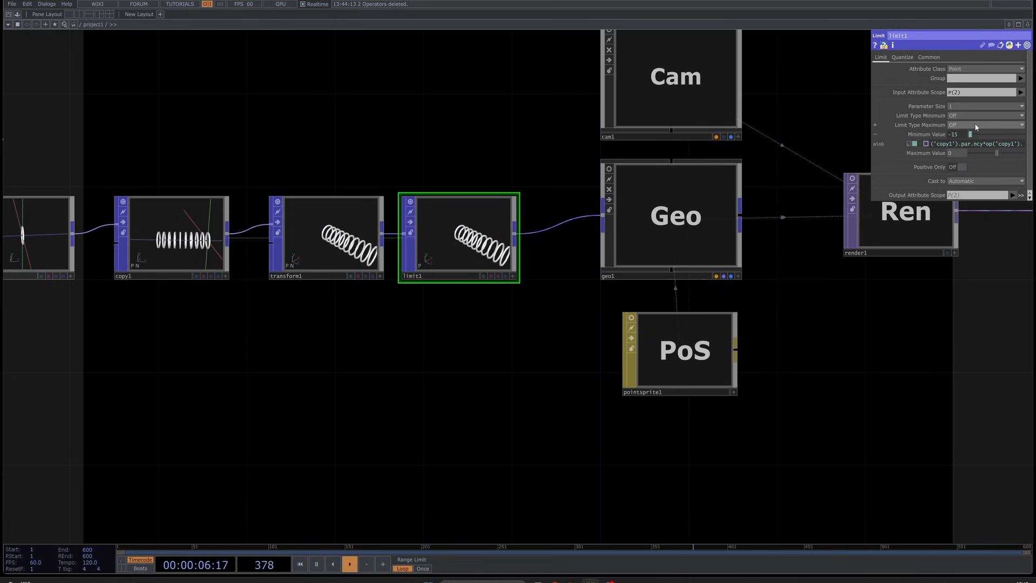
click(972, 124)
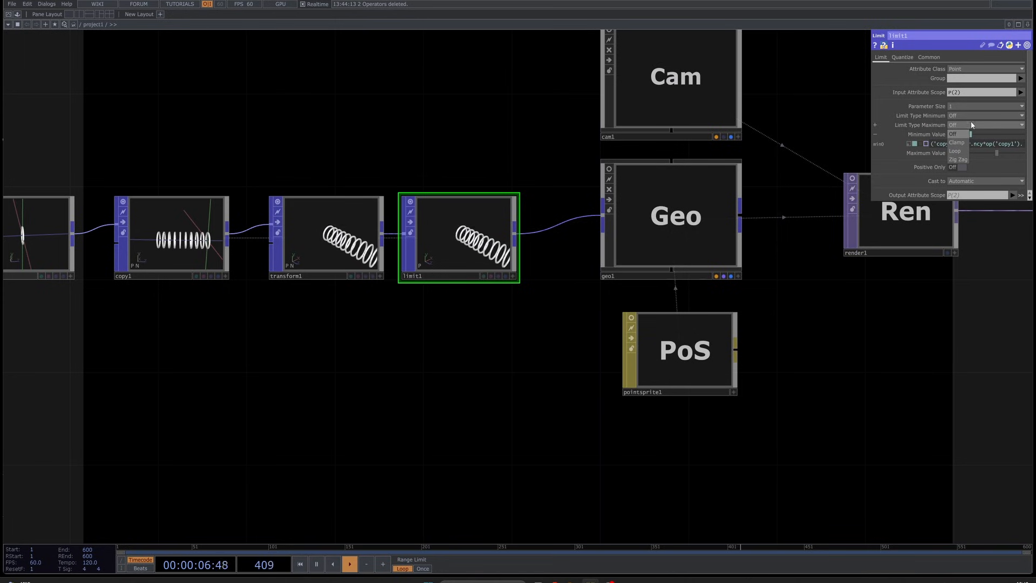
click(956, 152)
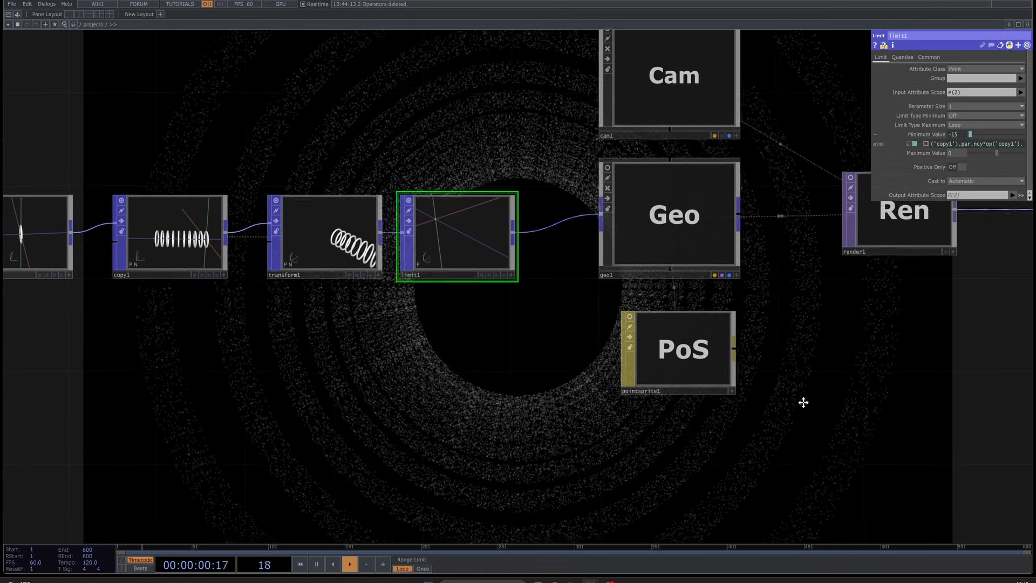
Set cam1's Z translate to 4.5
drag(827, 419, 787, 399)
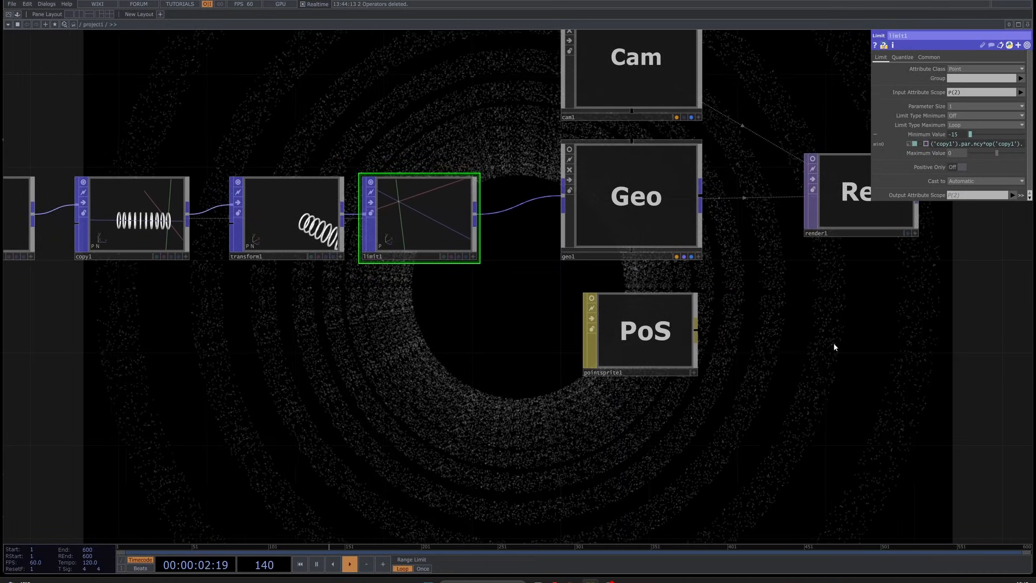
drag(843, 346, 666, 319)
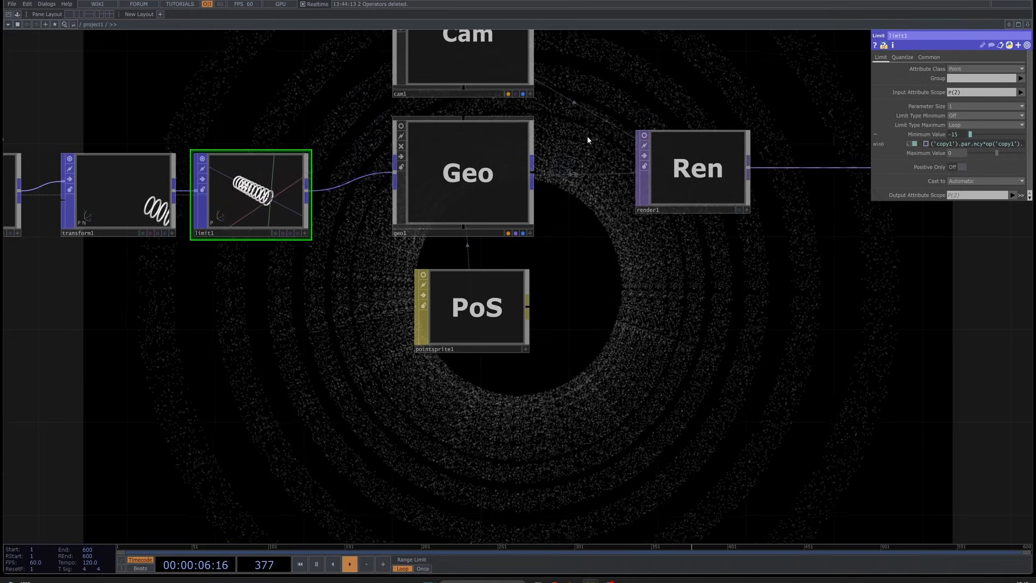
click(517, 70)
mouse_move(1007, 87)
middle_down()
mouse_move(1007, 76)
mouse_move(982, 77)
mouse_move(1011, 87)
middle_up()
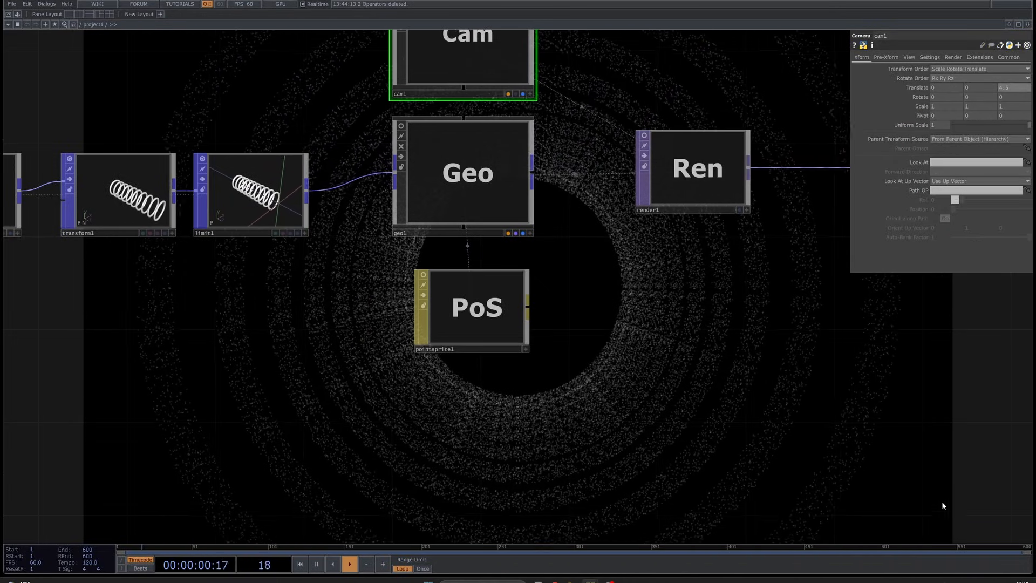
Save the project with the current camera and render setup
drag(633, 372, 531, 314)
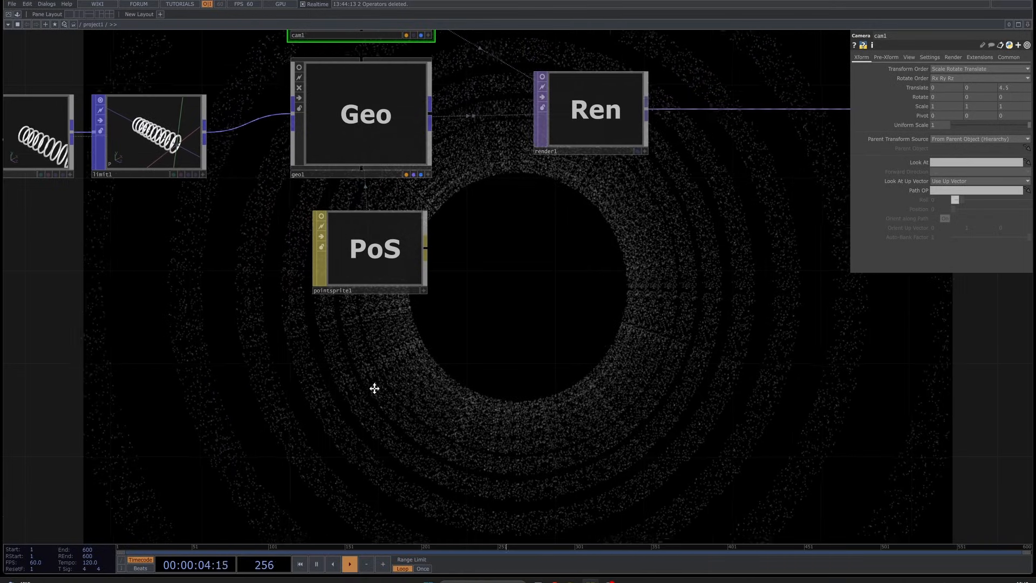
drag(374, 389, 448, 398)
key(ctrl+s)
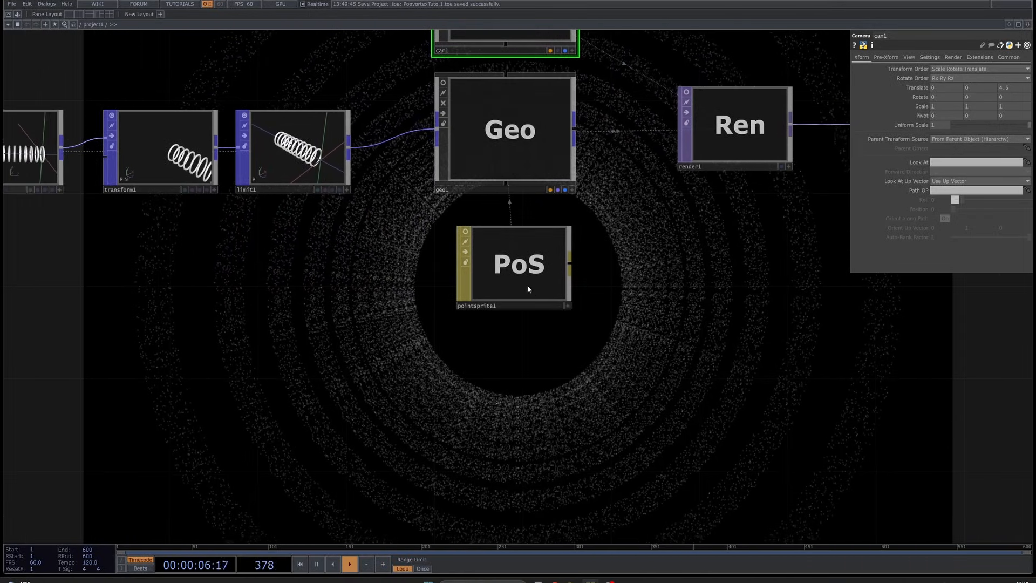
Set pointsprite1's Attenuate Point Scale to 1, Near Point Scale to 4 and Far Point Scale to 0
click(528, 288)
drag(444, 359, 521, 358)
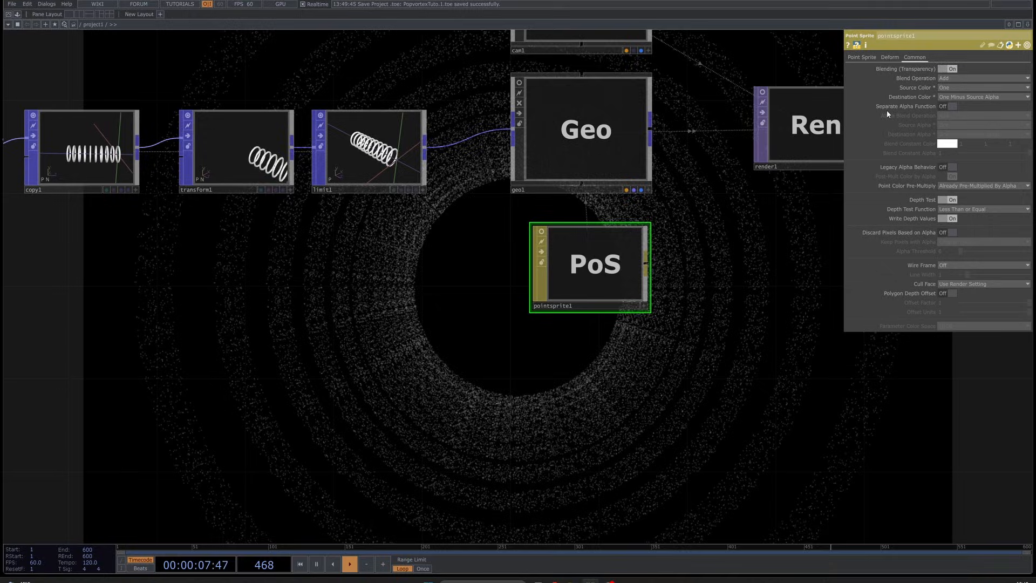
click(865, 58)
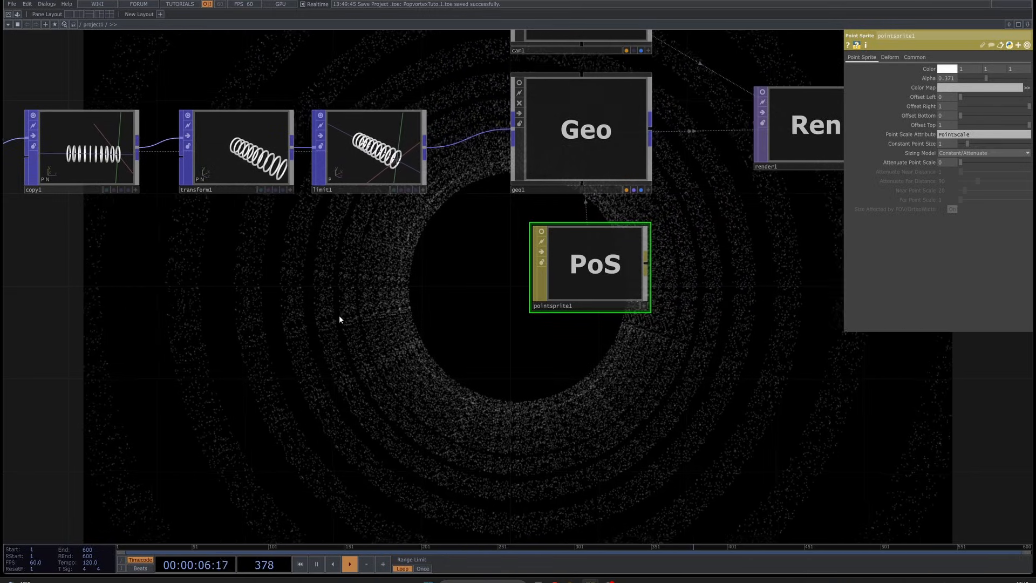
click(967, 162)
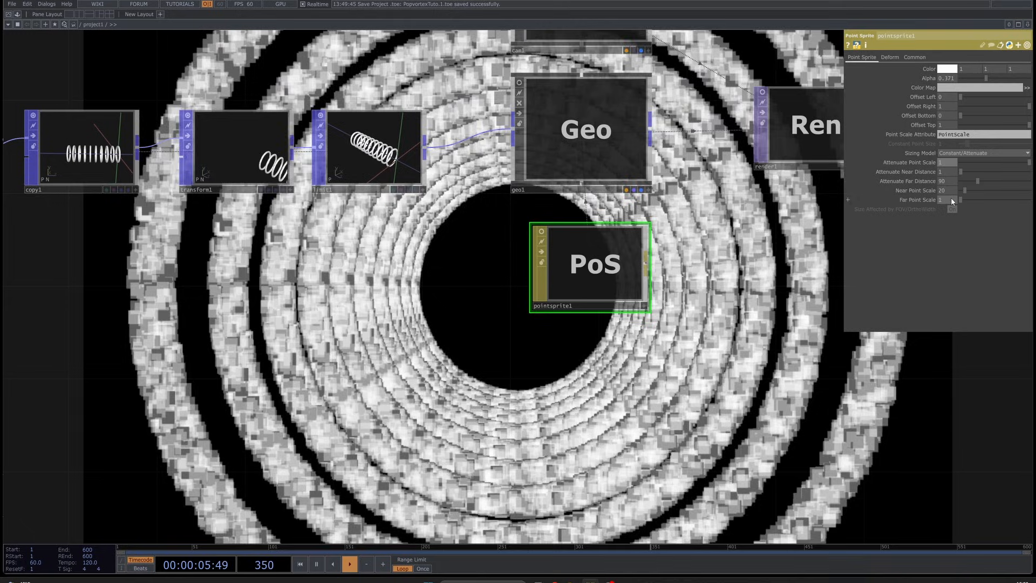
drag(951, 198, 822, 209)
text(04)
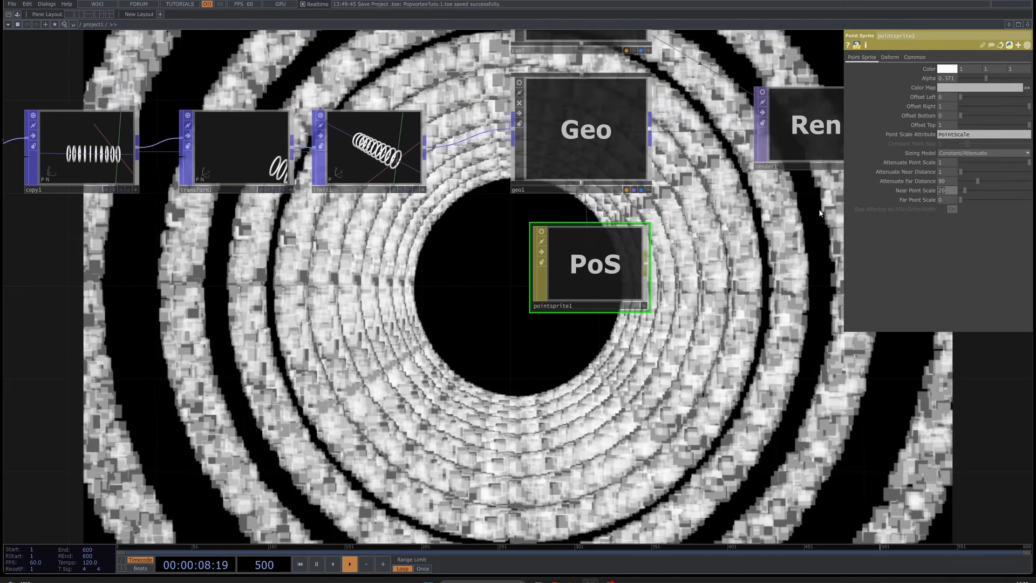
key(Return)
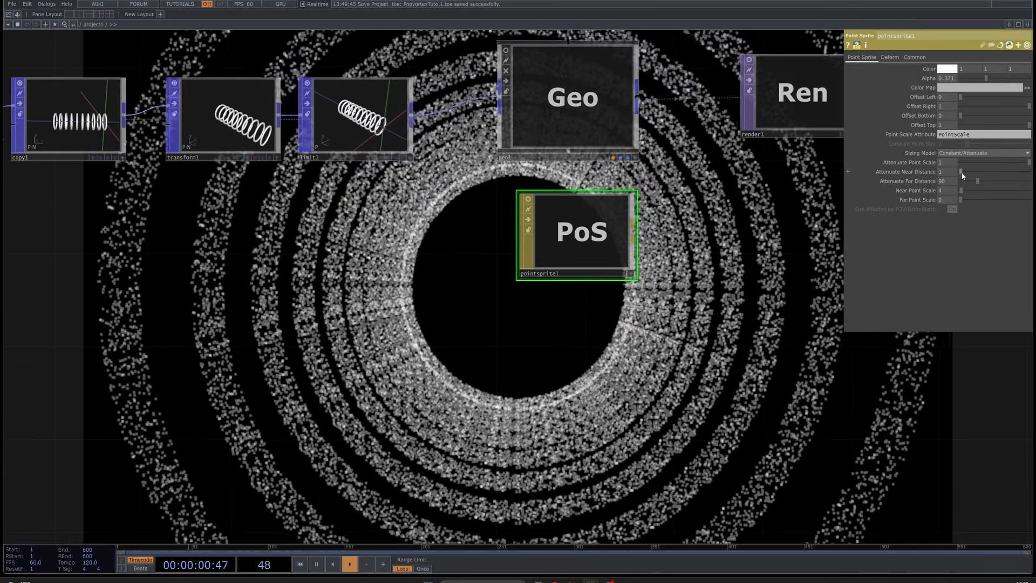
Set pointsprite1's Attenuate Near Distance to 0 and Attenuate Far Distance to about 17
drag(950, 171, 782, 237)
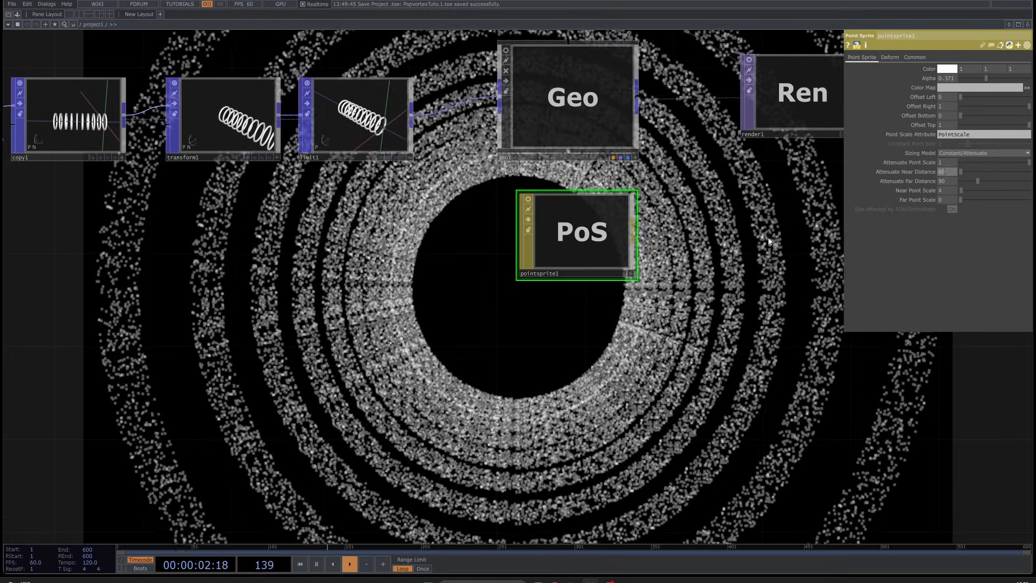
text(00)
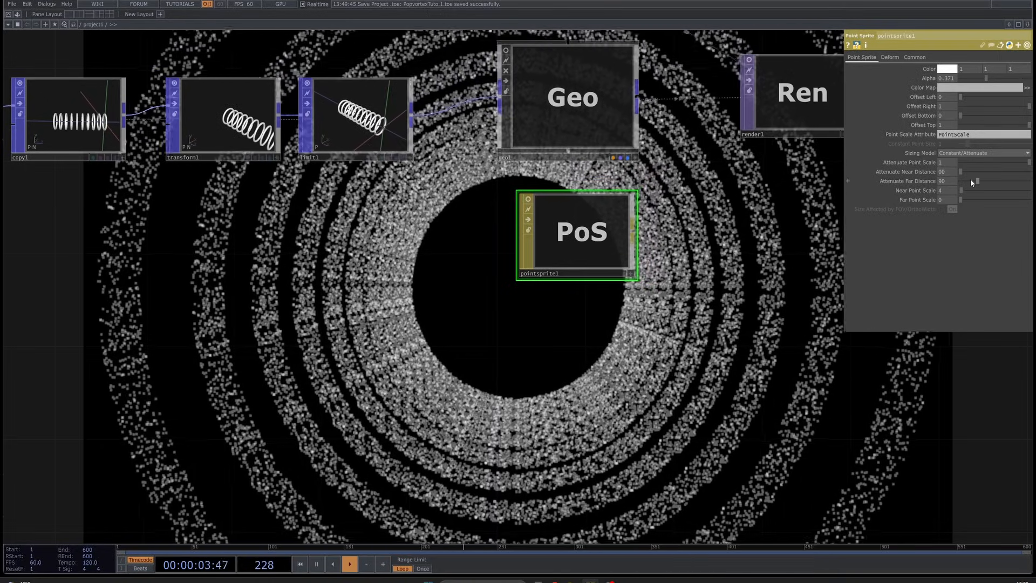
drag(970, 179, 964, 180)
middle_drag(953, 178, 949, 184)
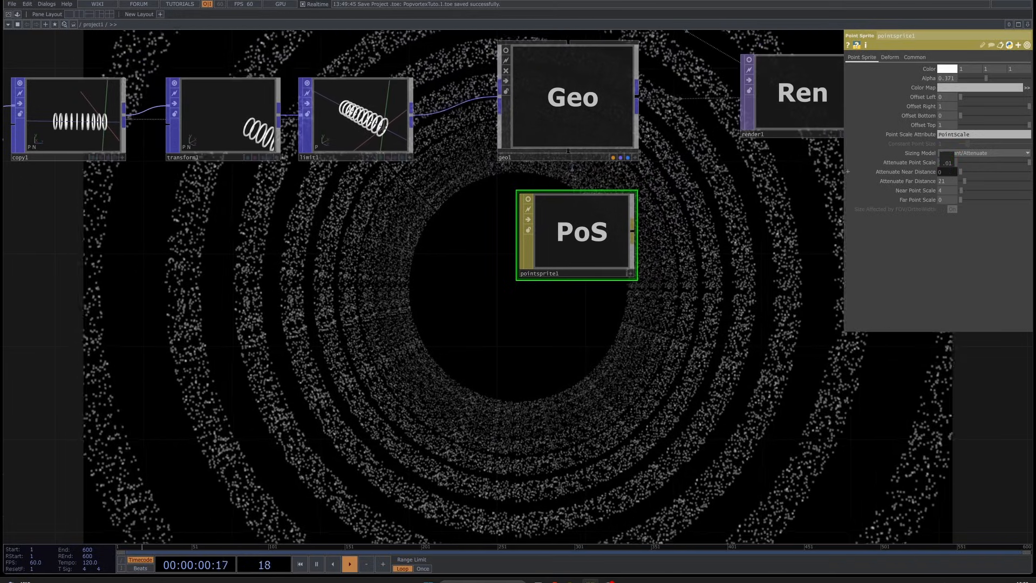
mouse_move(948, 178)
middle_down()
mouse_move(944, 189)
mouse_move(949, 169)
middle_up()
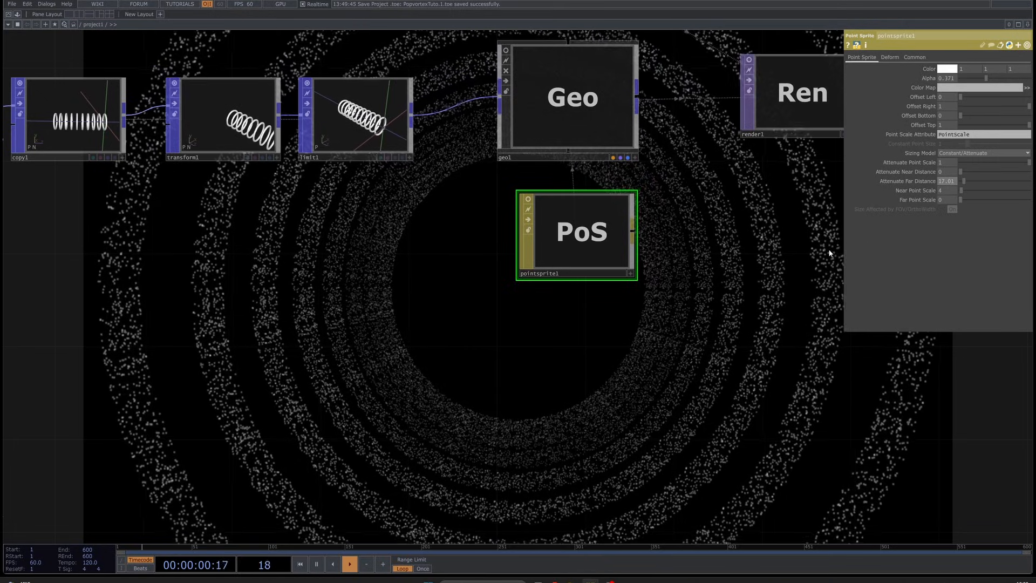
Delete the Tutovortex Movie File In operator from the network
scroll(735, 335, down, 5)
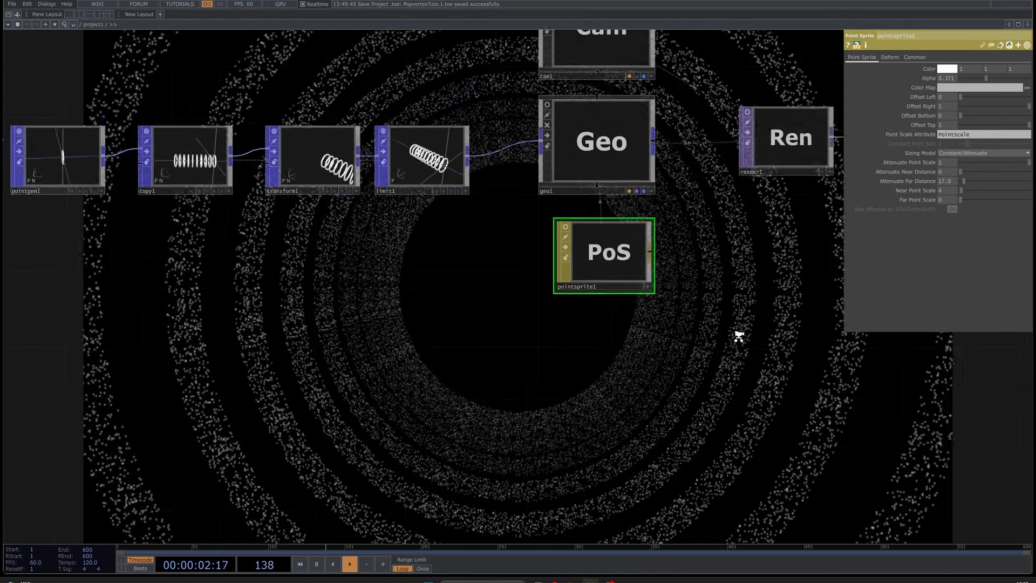
scroll(613, 354, down, 5)
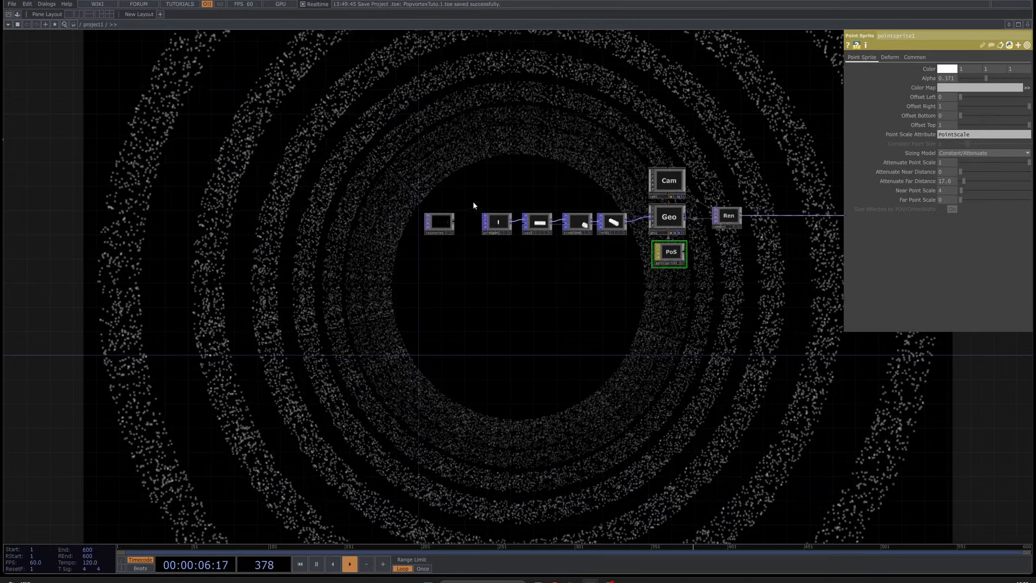
drag(680, 362, 555, 342)
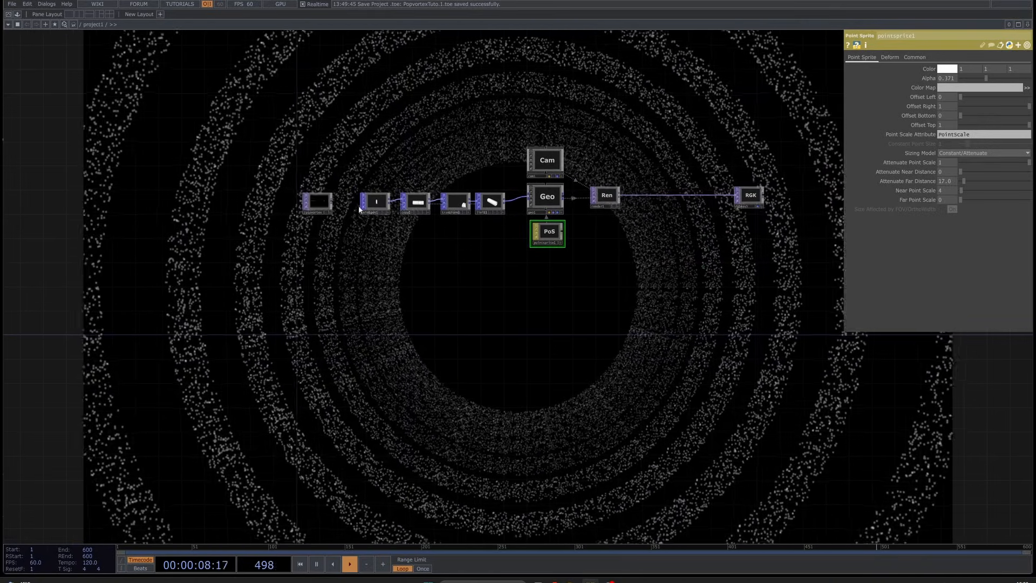
drag(340, 294, 468, 317)
drag(438, 236, 261, 234)
scroll(261, 234, up, 5)
drag(719, 375, 573, 354)
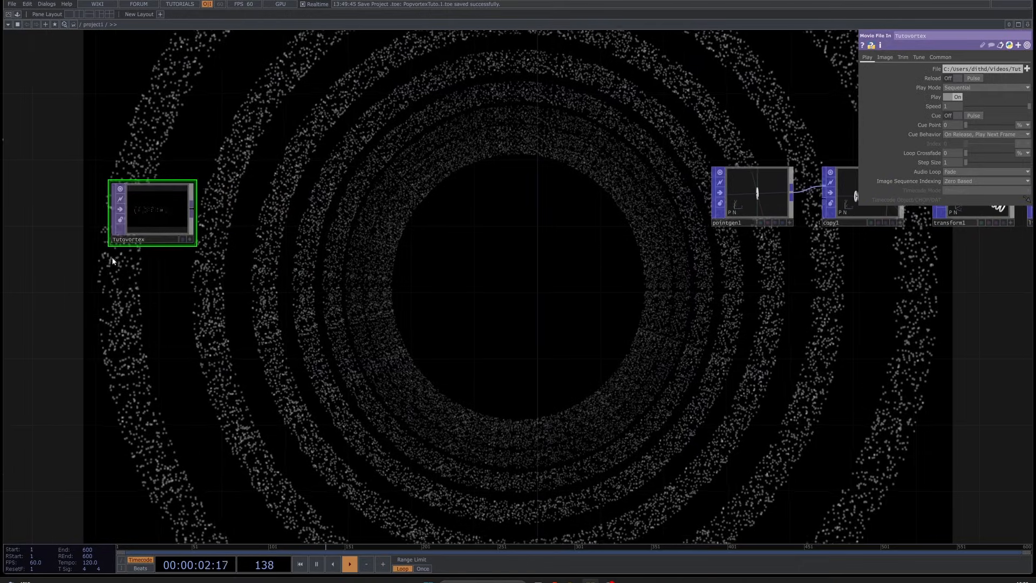
scroll(119, 242, up, 5)
scroll(409, 306, down, 10)
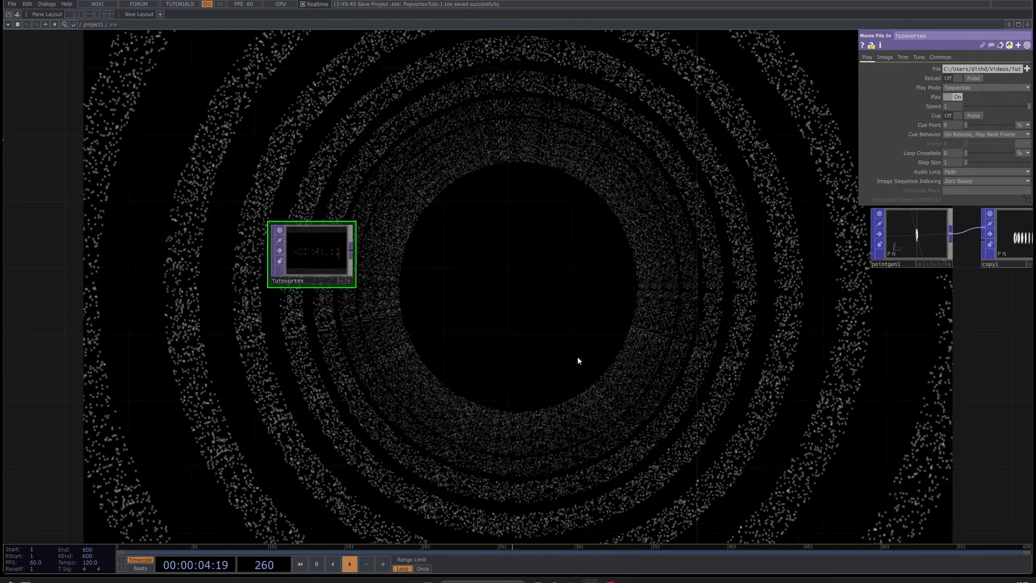
key(Delete)
Move pointgen1 and copy1 together away from transform1 to open a wide gap in the chain
drag(752, 375, 393, 344)
scroll(378, 342, down, 5)
right_drag(396, 252, 580, 330)
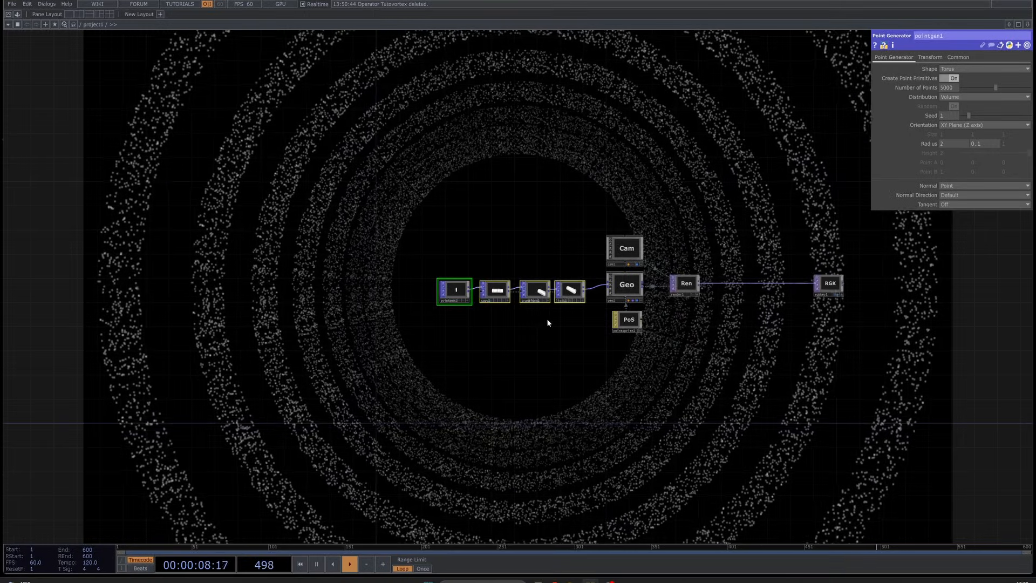
right_drag(399, 254, 513, 338)
drag(521, 409, 700, 440)
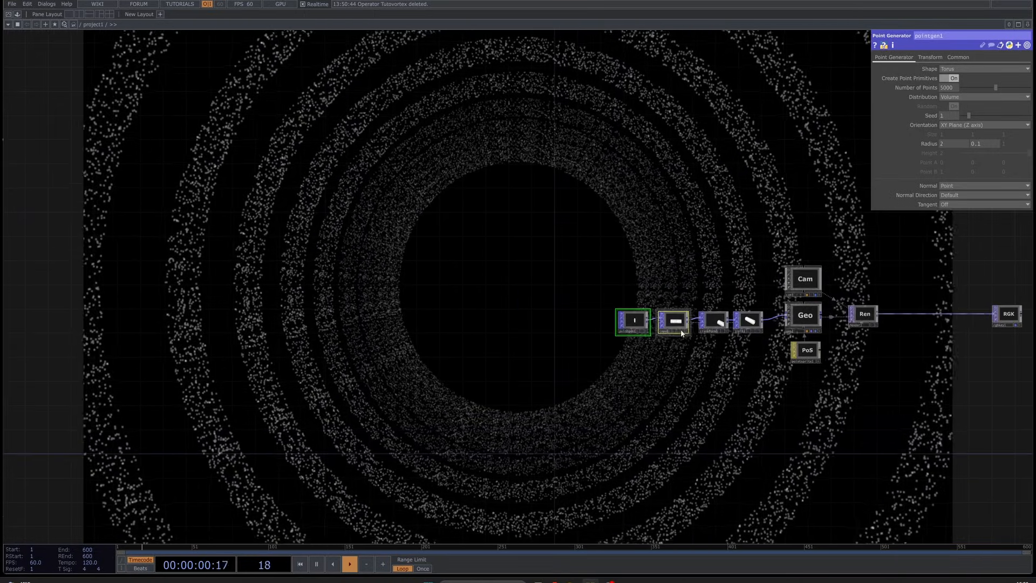
drag(679, 328, 362, 329)
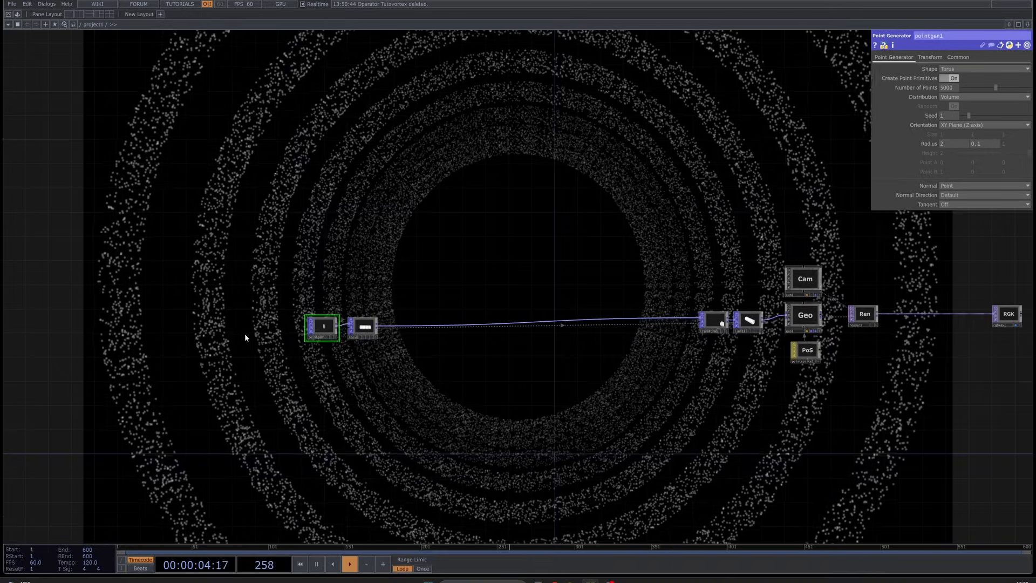
Insert a Null POP between copy1 and transform1, placing it right beside copy1
scroll(254, 332, up, 2)
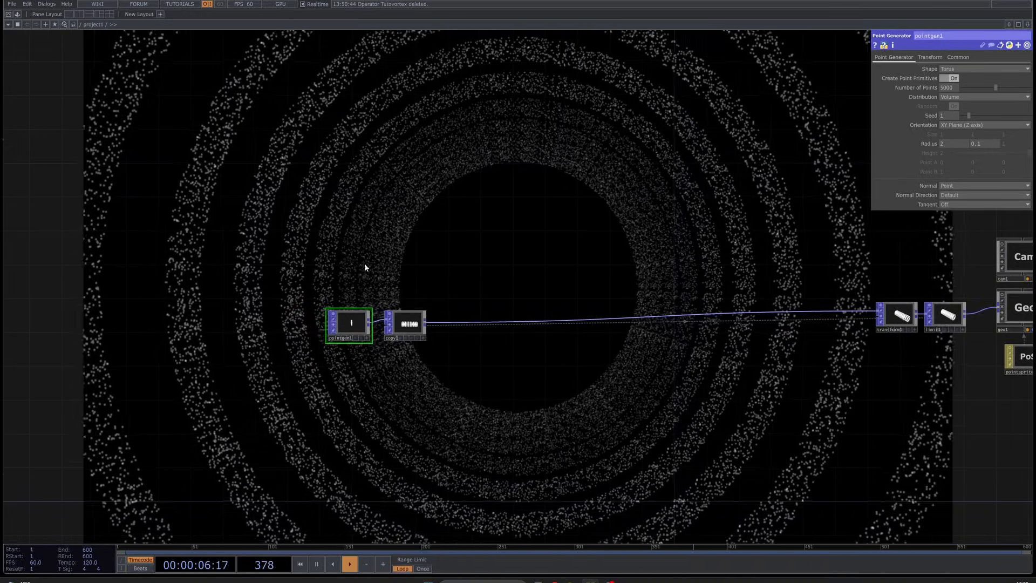
right_click(455, 323)
click(471, 315)
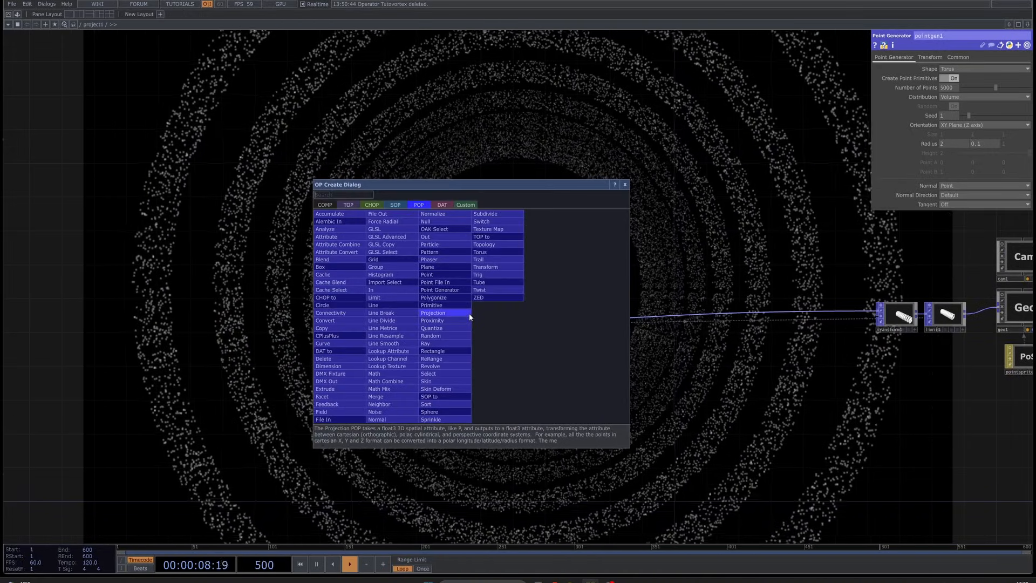
text(nu)
click(429, 222)
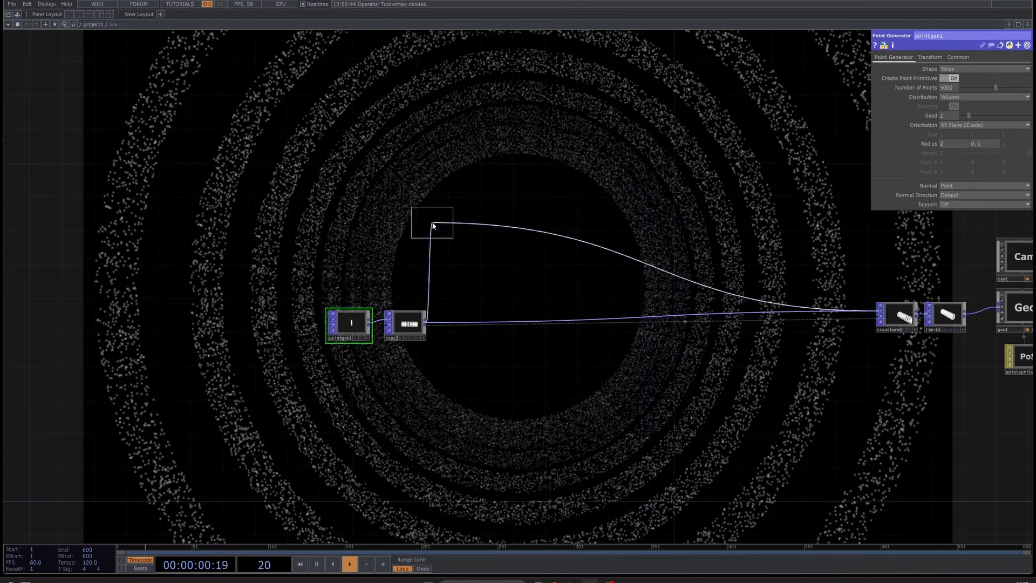
click(454, 323)
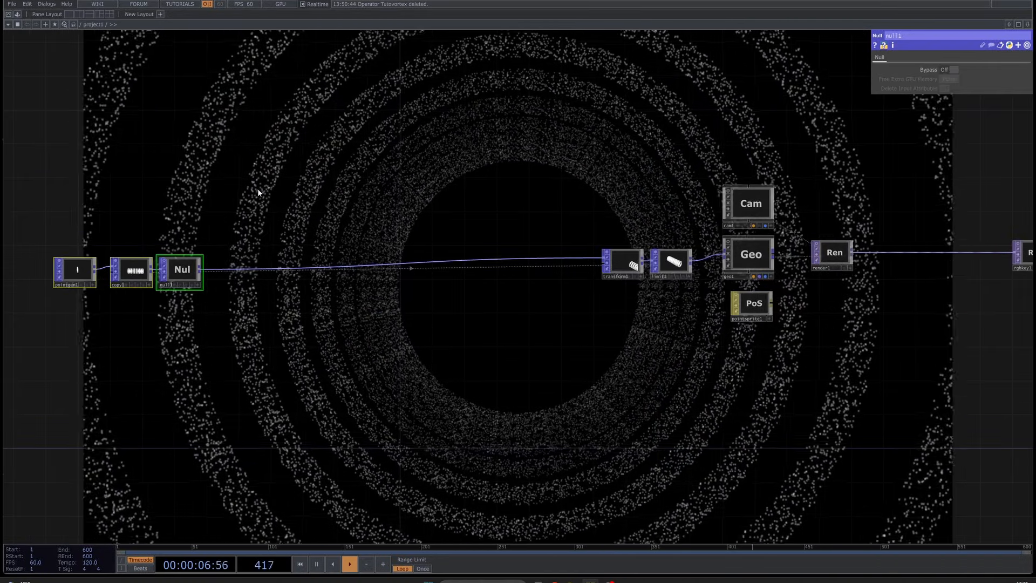
Insert a Particle POP into the connection between null1 and transform1
scroll(215, 259, up, 4)
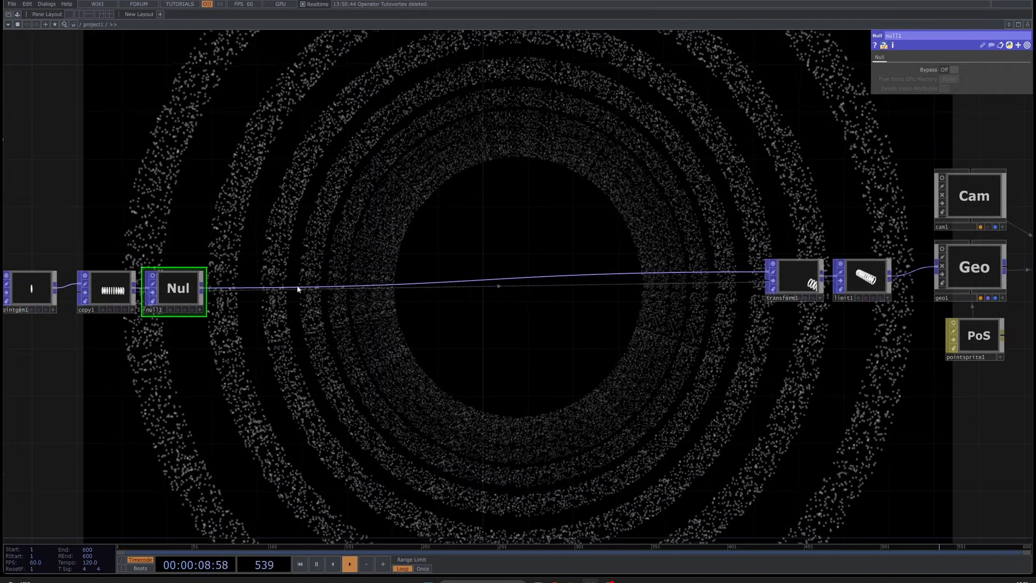
right_click(305, 287)
click(325, 277)
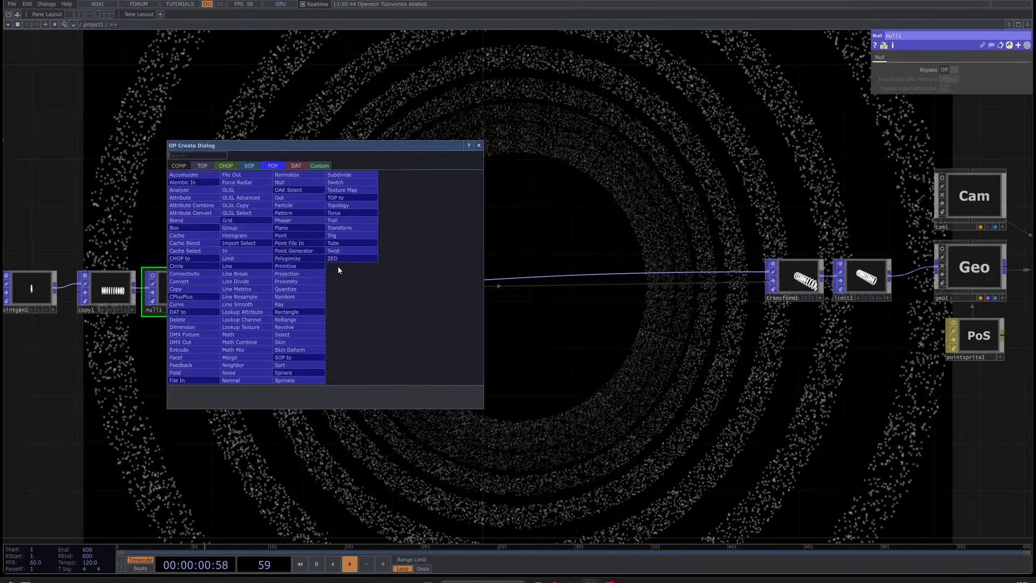
text(part)
click(299, 205)
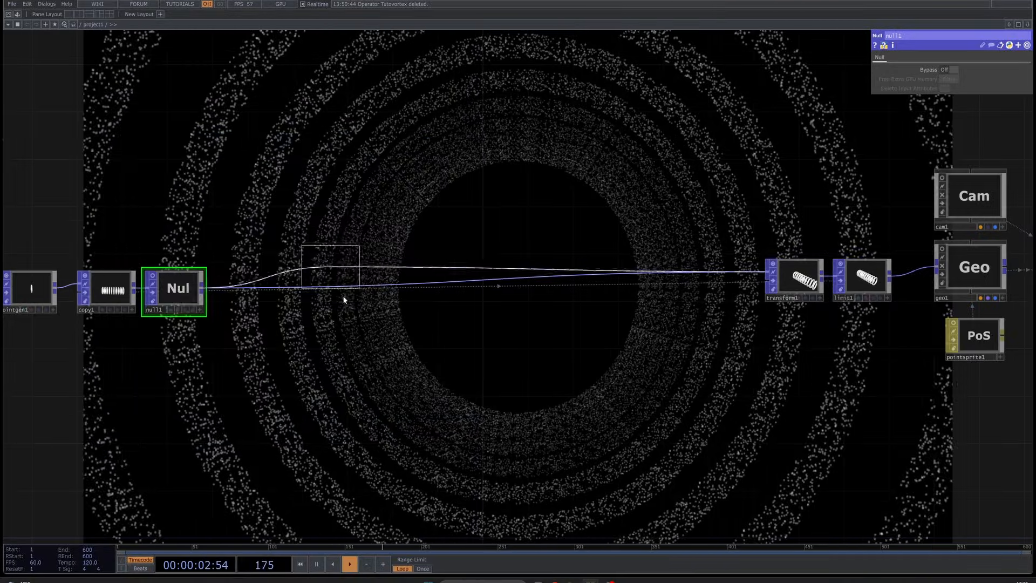
click(311, 298)
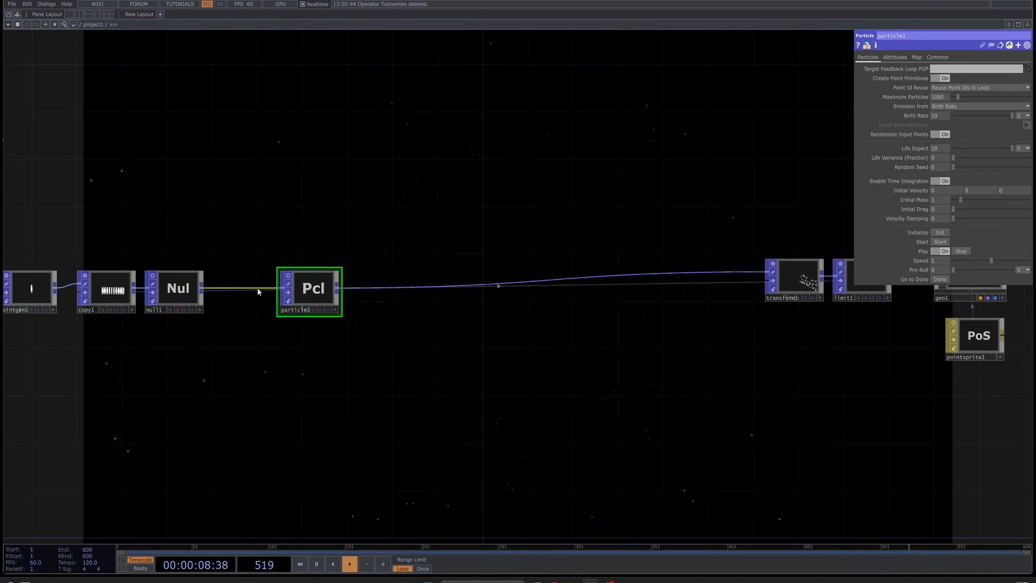
Set particle1's Birth Rate to 2000 with its unit switched to F
drag(386, 412, 438, 412)
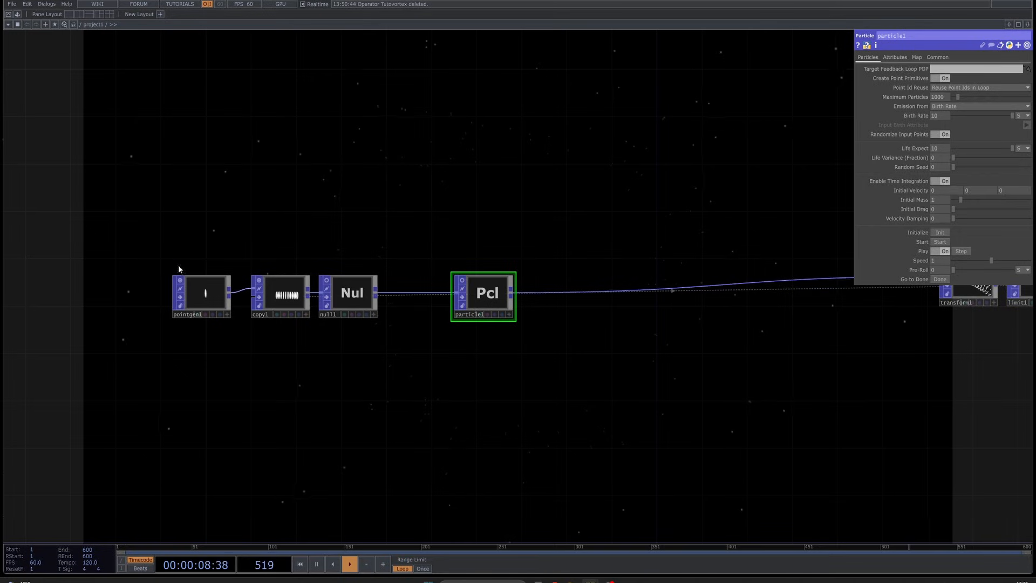
scroll(346, 318, up, 3)
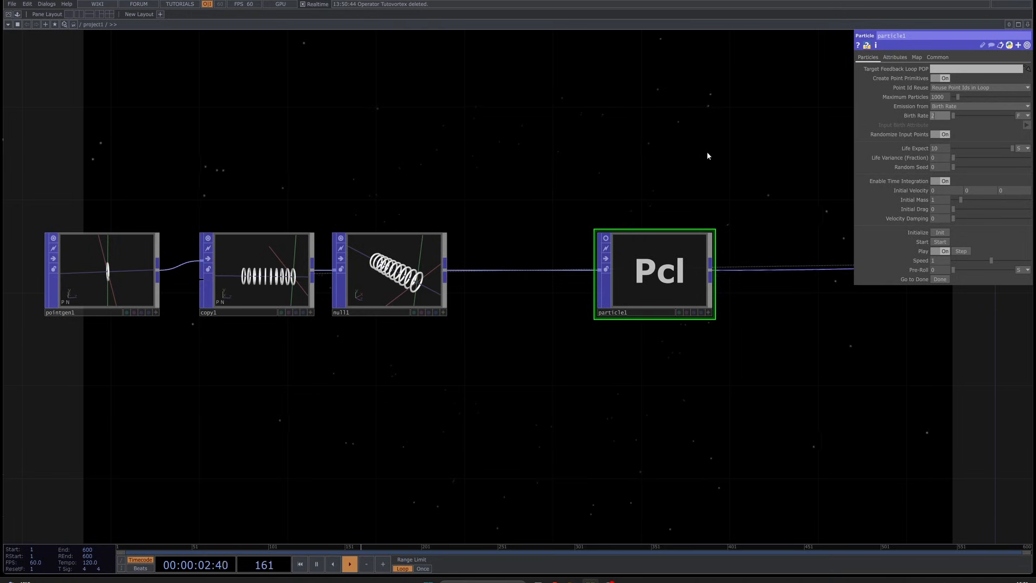
text(000)
key(Return)
Set particle1's Maximum Particles to 100000
drag(891, 407, 848, 397)
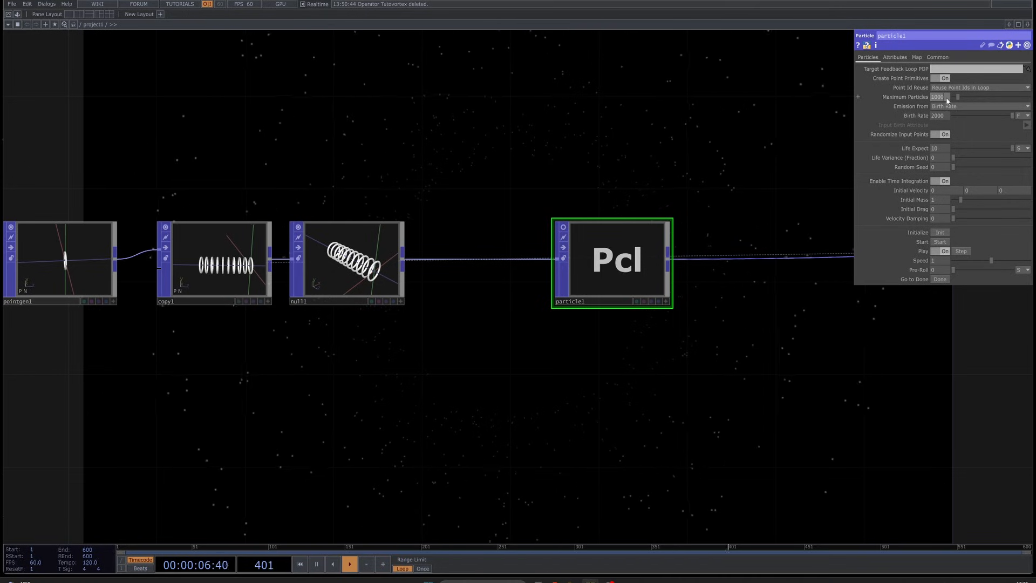
text(000)
key(Return)
drag(695, 346, 690, 277)
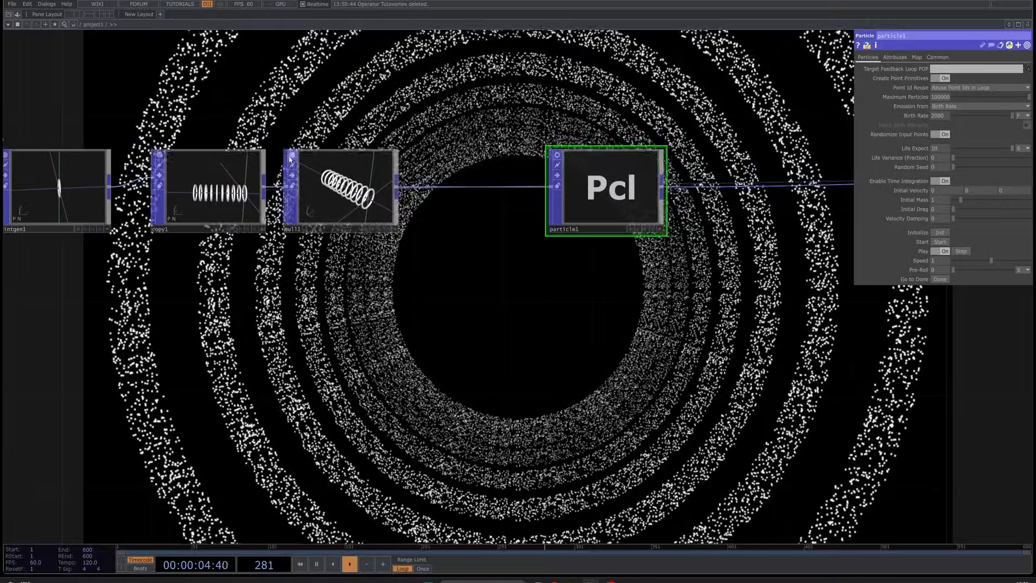
Insert a second Null POP between particle1 and transform1, leaving space after particle1
scroll(345, 189, up, 5)
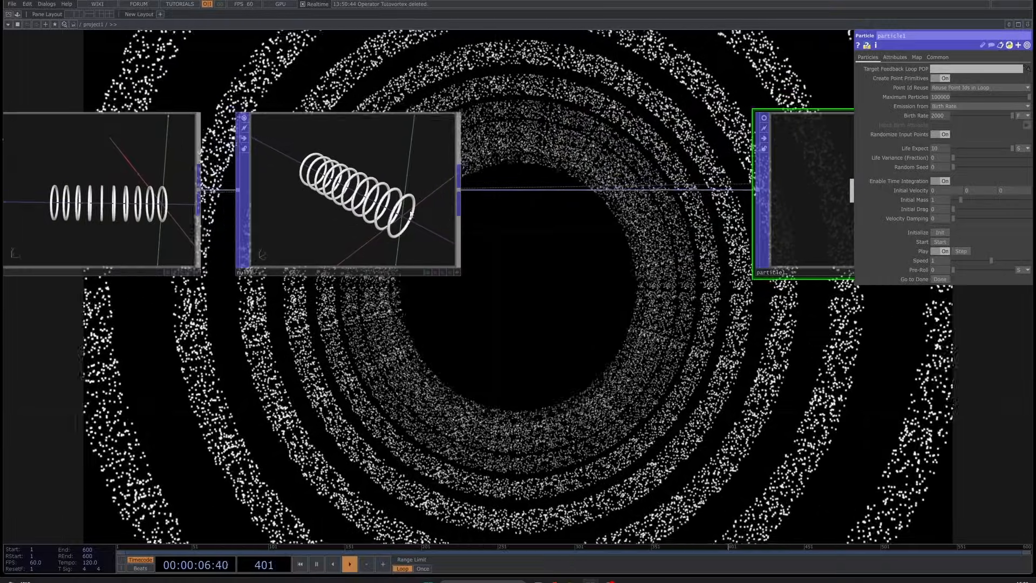
scroll(432, 216, up, 5)
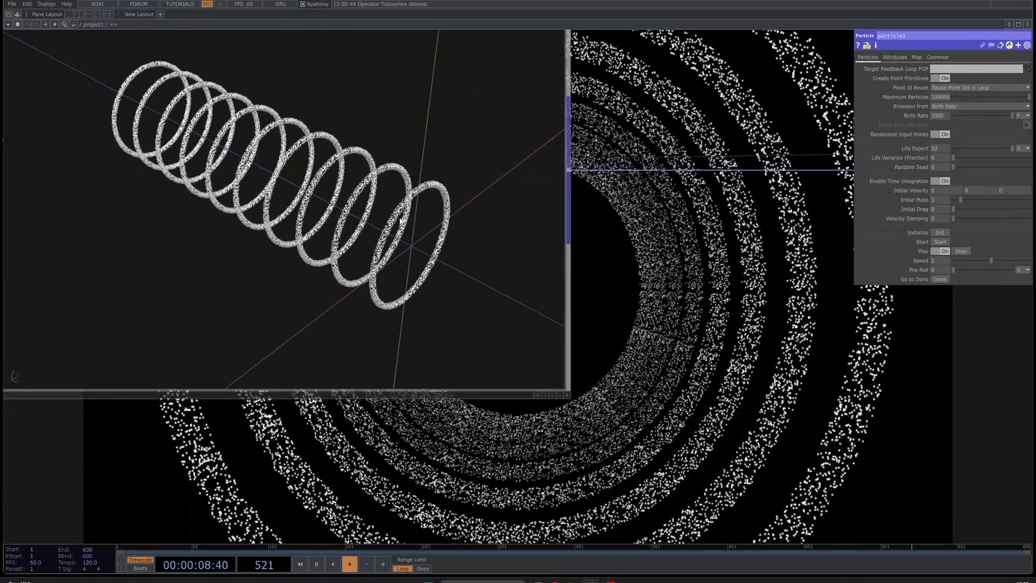
scroll(374, 211, down, 8)
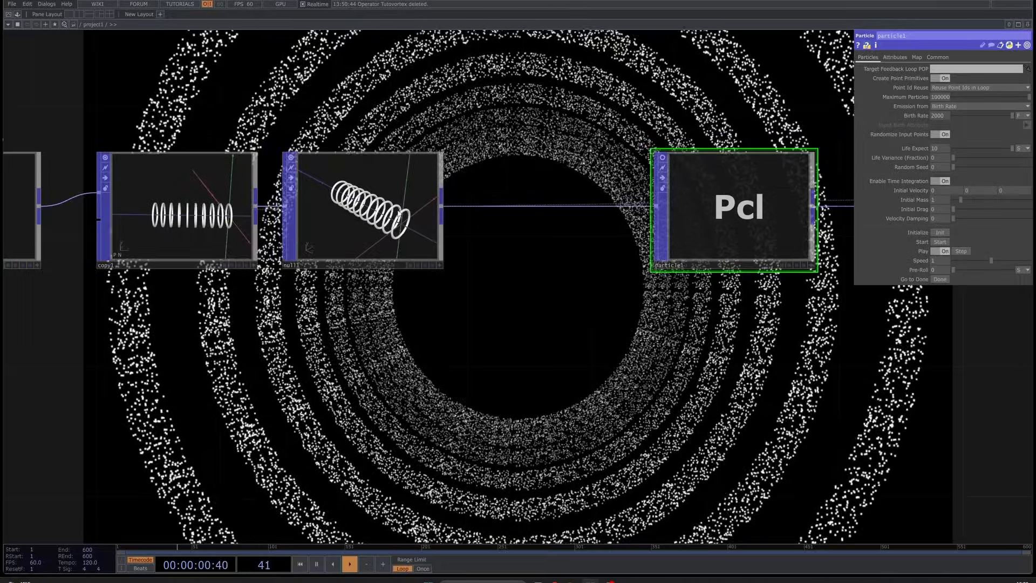
drag(518, 345, 437, 322)
scroll(479, 321, down, 4)
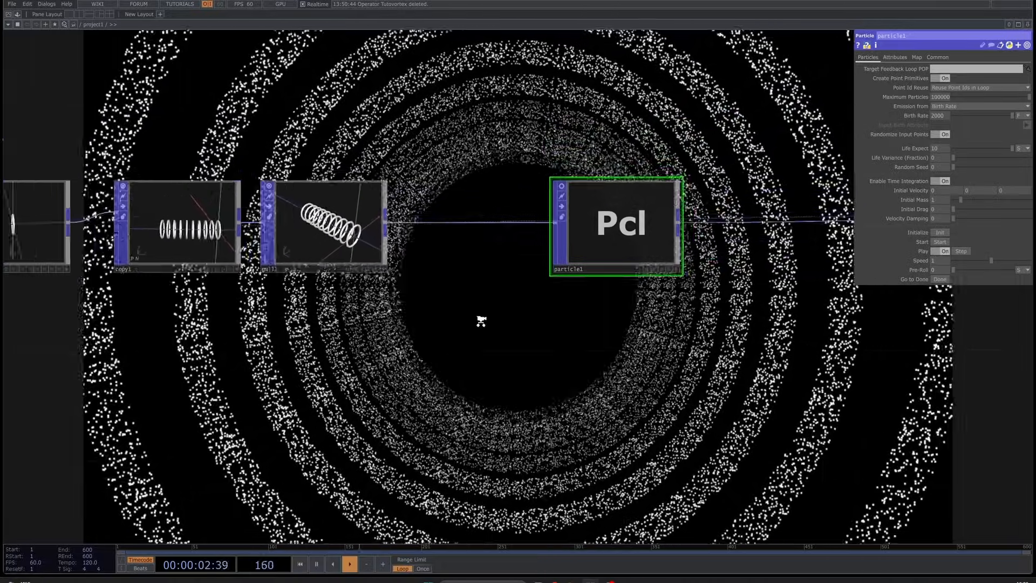
scroll(478, 298, down, 2)
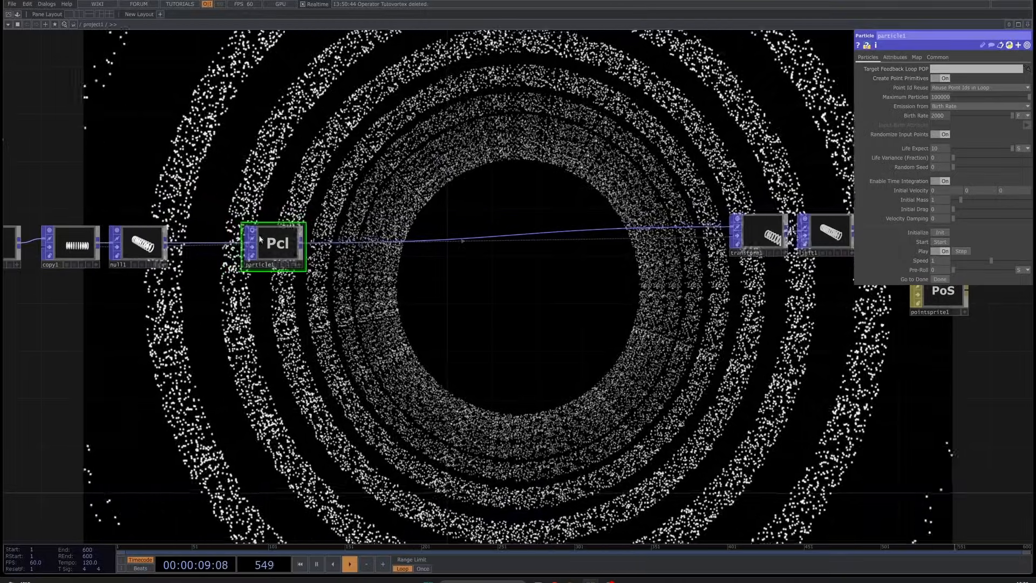
scroll(334, 244, up, 2)
scroll(369, 242, up, 2)
right_click(411, 233)
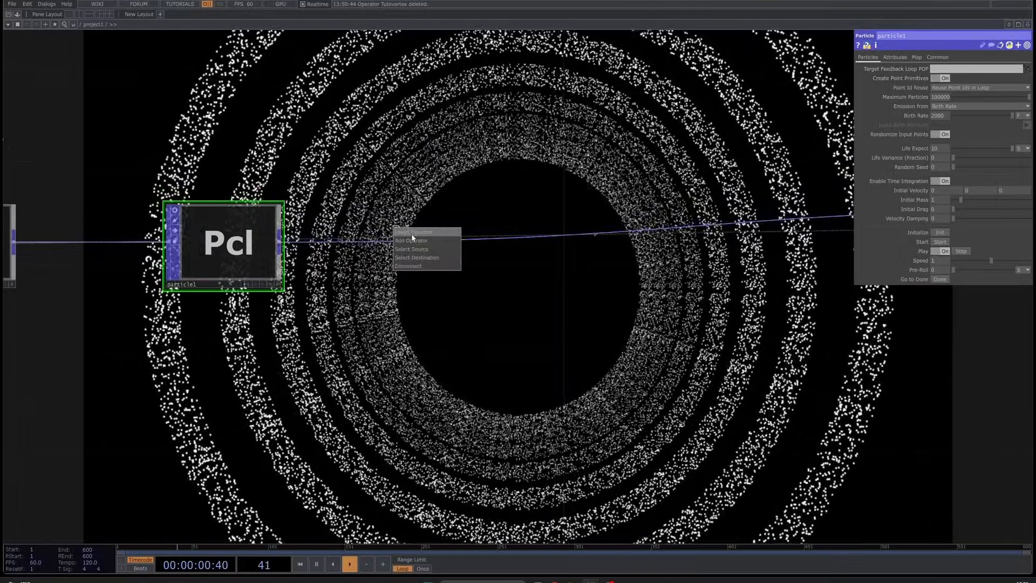
click(410, 235)
text(nu)
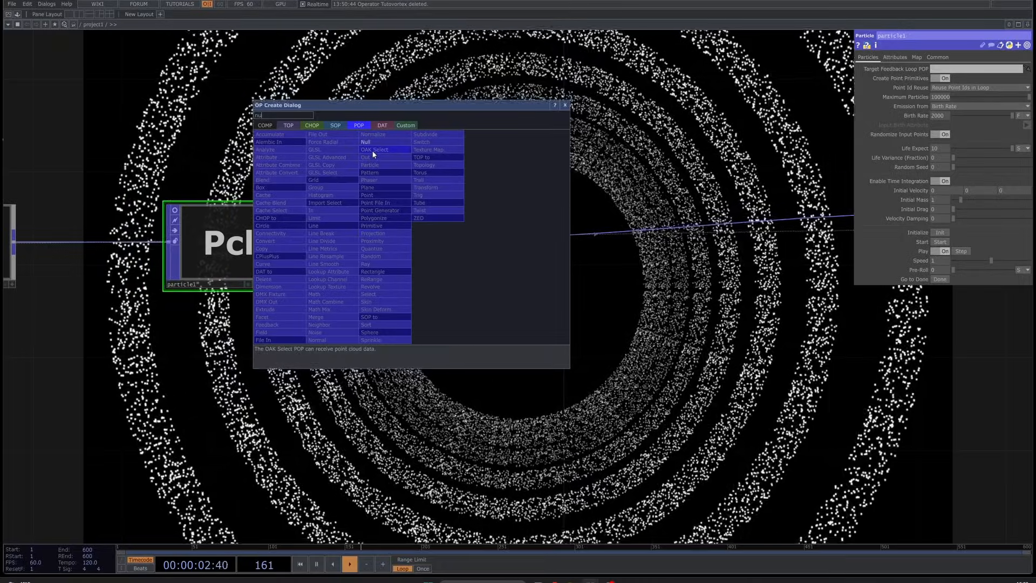
key(Return)
click(623, 240)
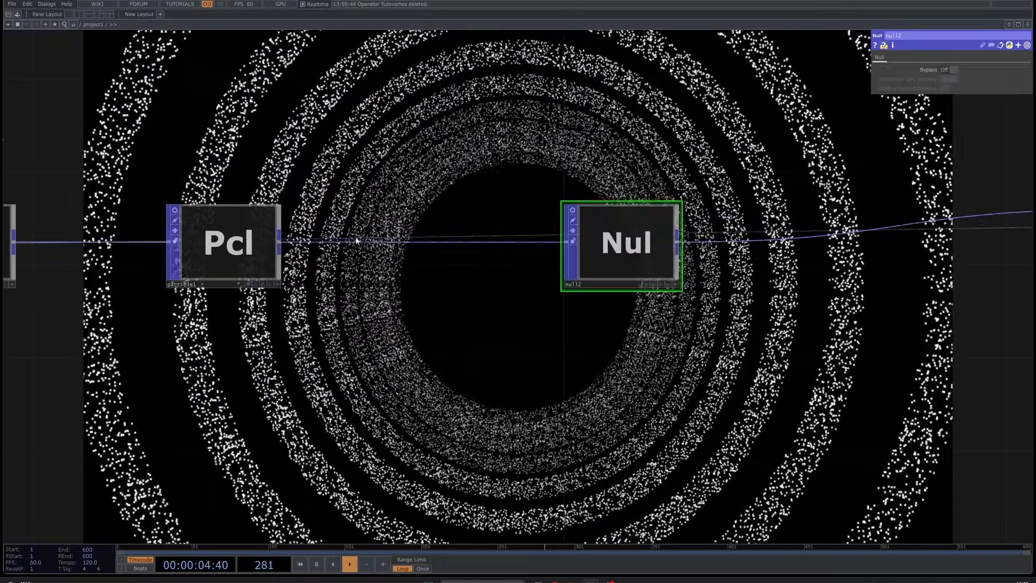
Assign null2 as particle1's Target Feedback Loop POP
click(242, 246)
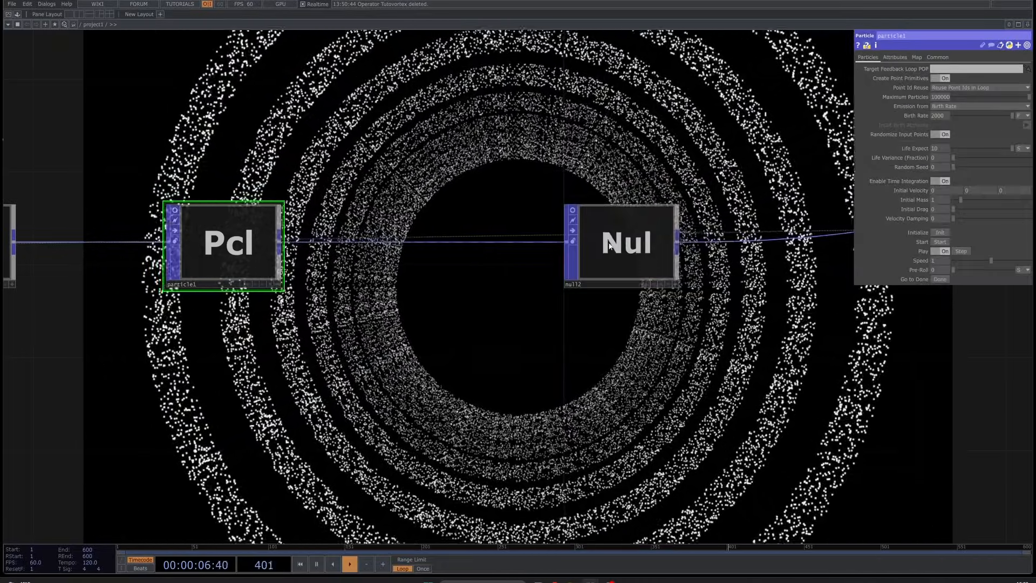
drag(609, 245, 948, 70)
drag(434, 171, 560, 151)
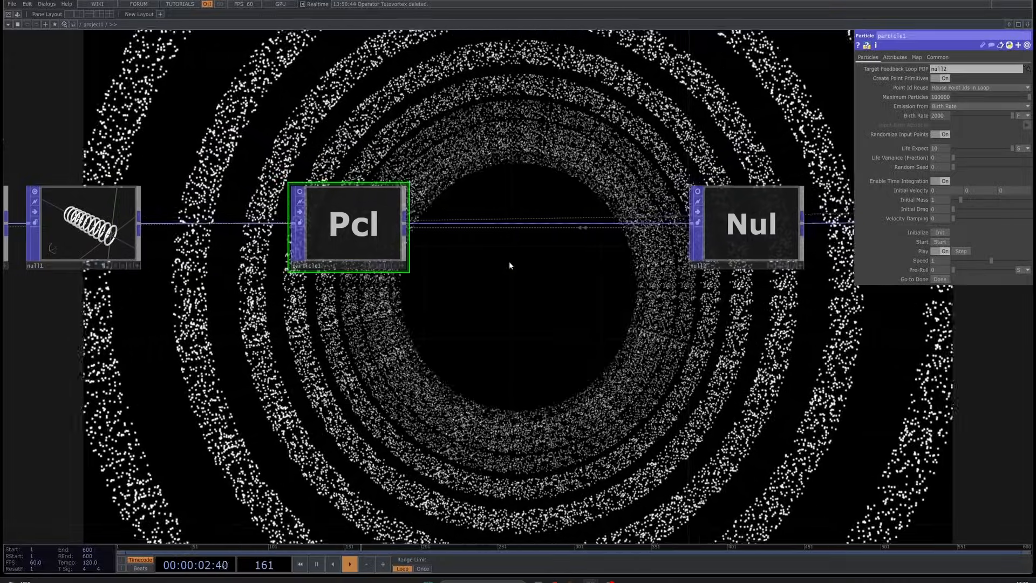
Insert a Noise POP into the feedback loop between particle1 and null2
right_click(513, 222)
click(531, 220)
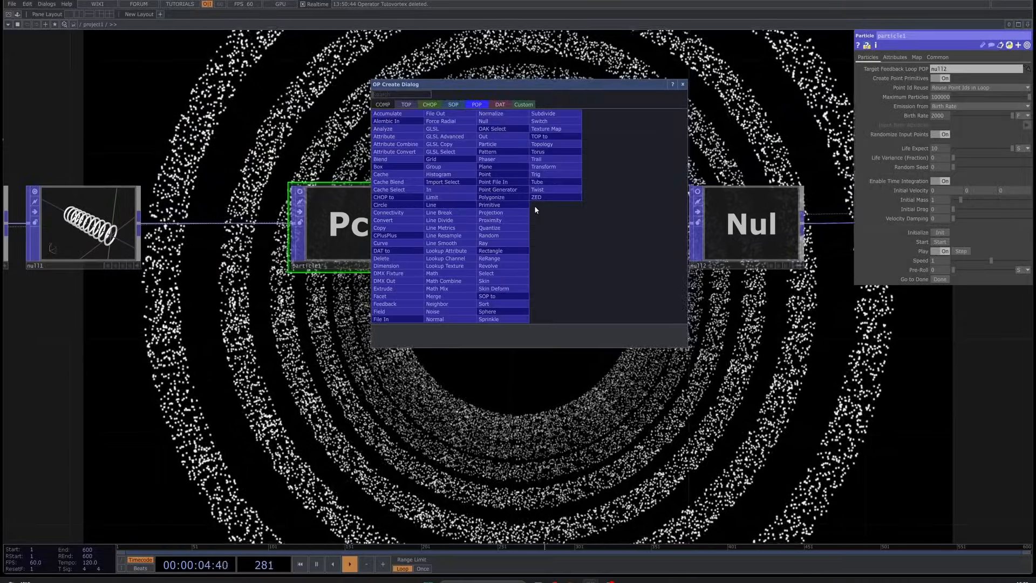
click(474, 300)
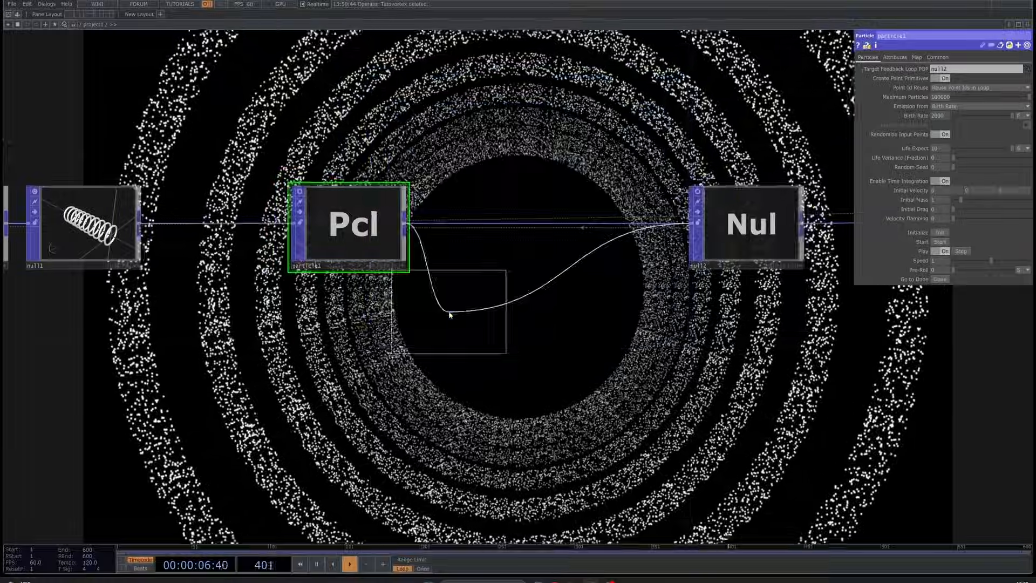
click(548, 227)
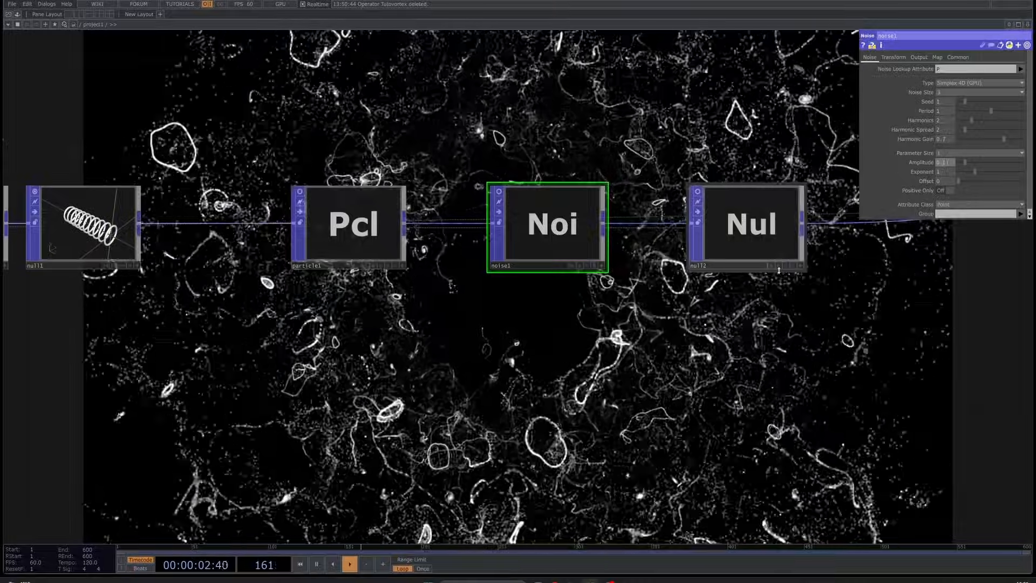
Set noise1's Amplitude to 0.0001 and its Combine Entity to Curl 3D
key(Return)
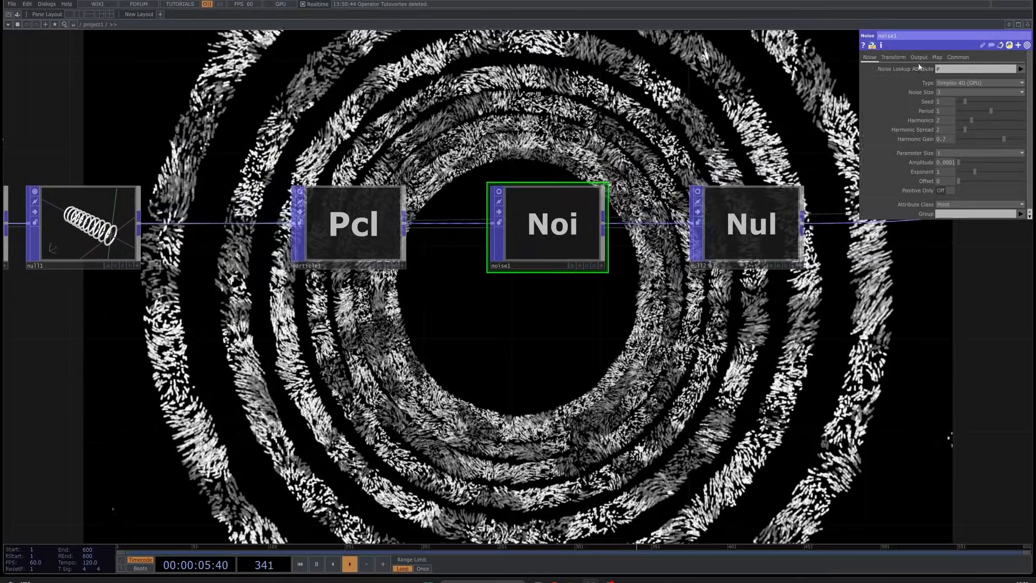
click(919, 58)
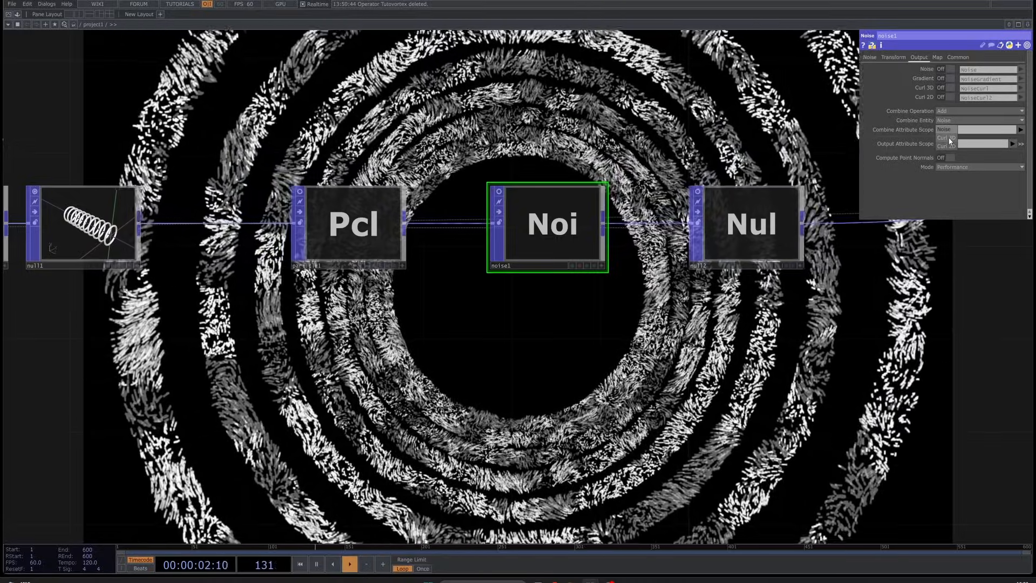
click(949, 138)
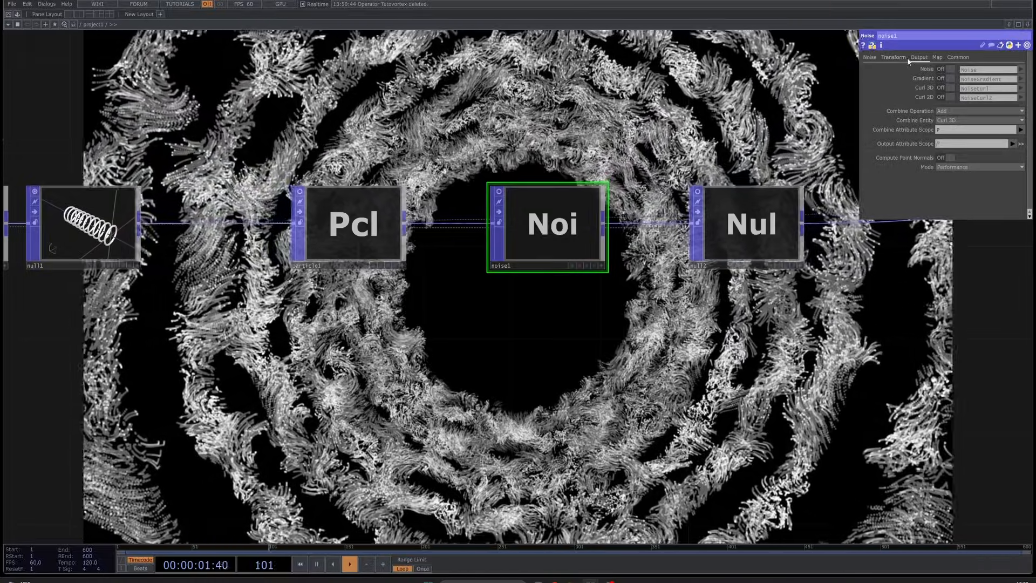
Set noise1's Period to 2
click(893, 58)
click(870, 57)
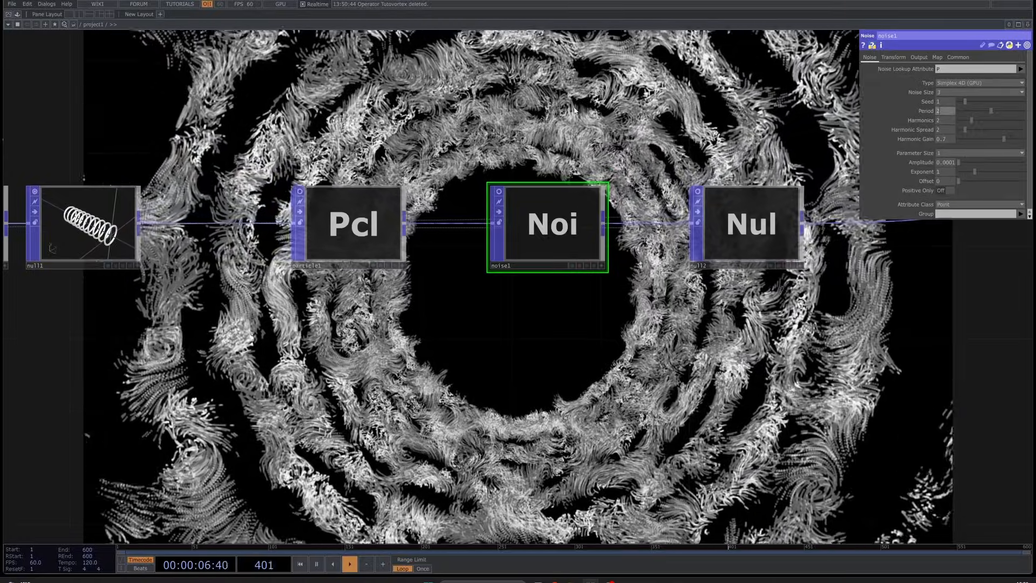
key(BackSpace)
text(2)
key(Return)
drag(440, 376, 446, 318)
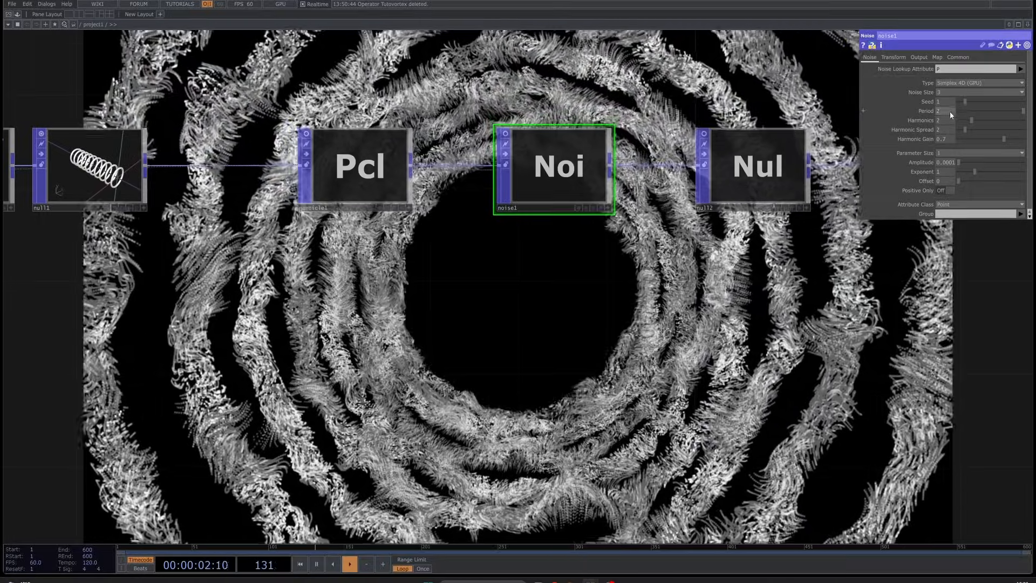
Try a Period of 1 on noise1 and return it to 2
click(950, 111)
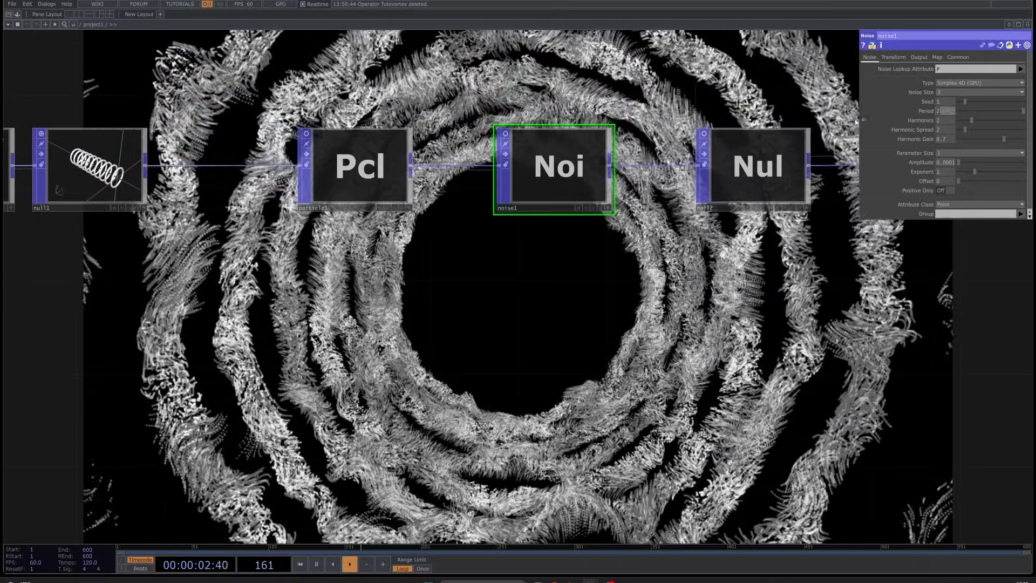
key(BackSpace)
text(1)
key(Return)
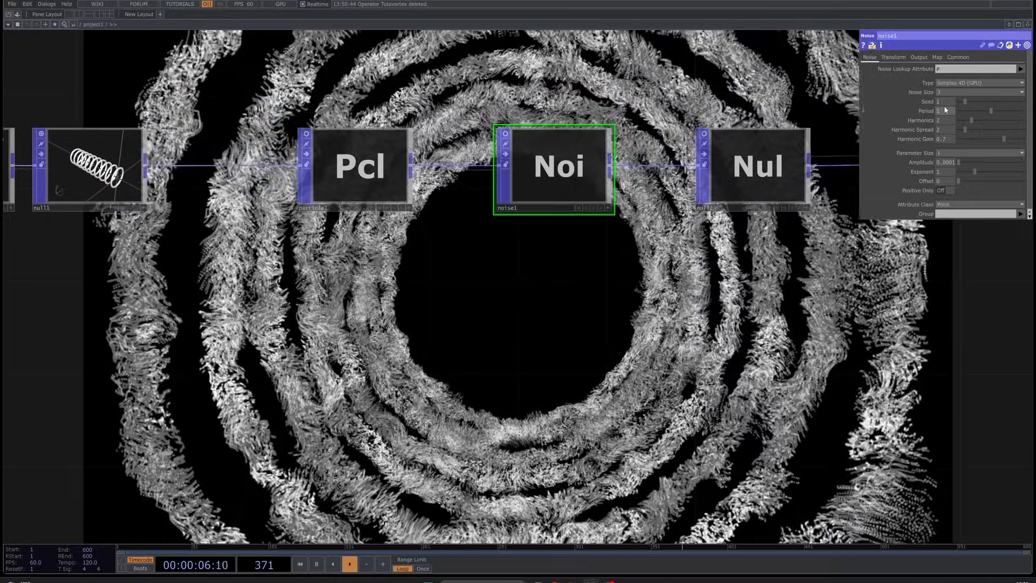
click(945, 109)
text(2)
key(Return)
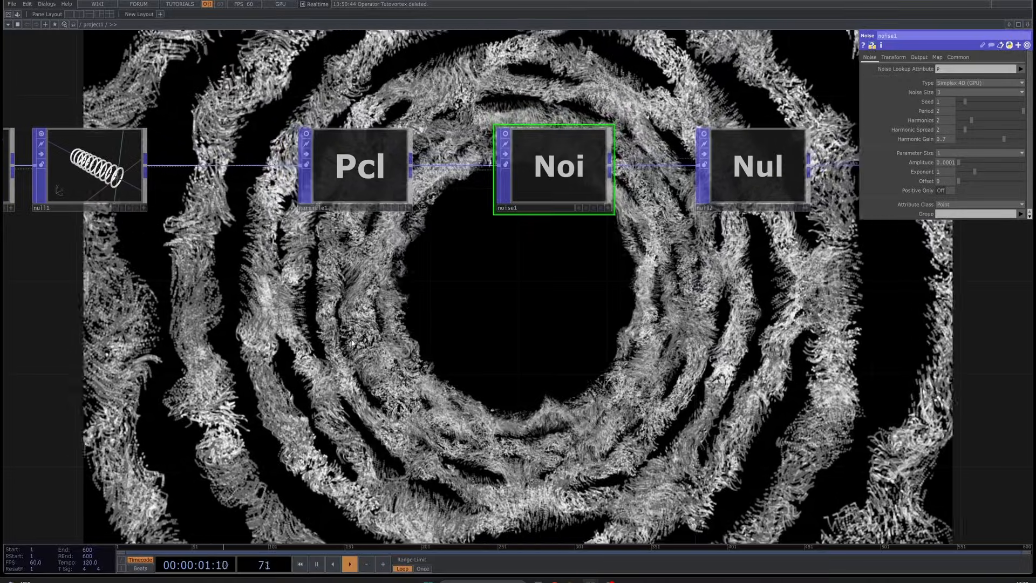
Set particle1's Life Expect to 30 and its Life Variance to about 0.17
drag(354, 328, 546, 316)
click(598, 157)
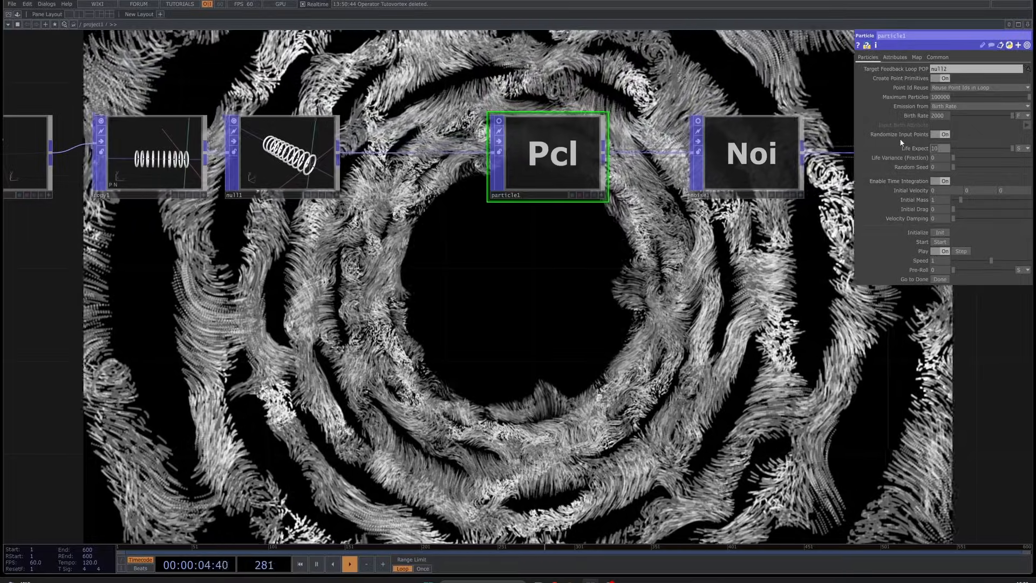
text(30)
key(Return)
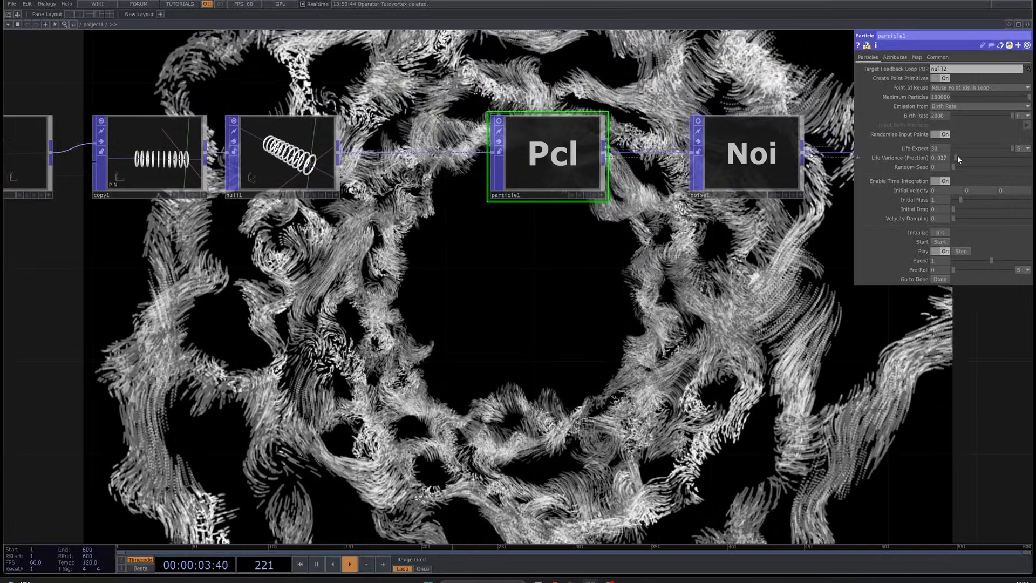
drag(958, 158, 967, 157)
Move pointgen1, copy1 and null1 together away from particle1 to open up space in the network
drag(589, 331, 583, 300)
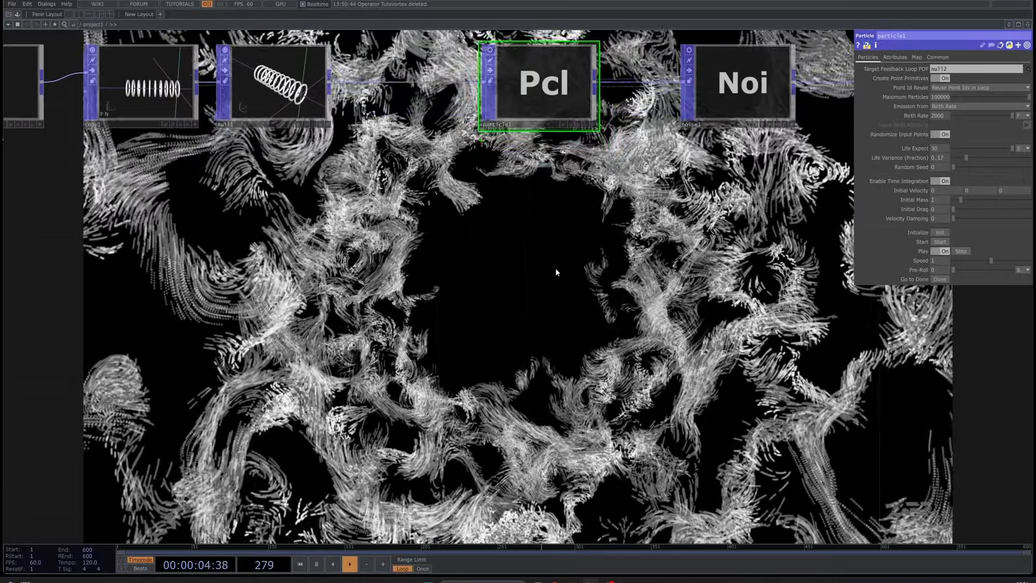
scroll(557, 270, down, 3)
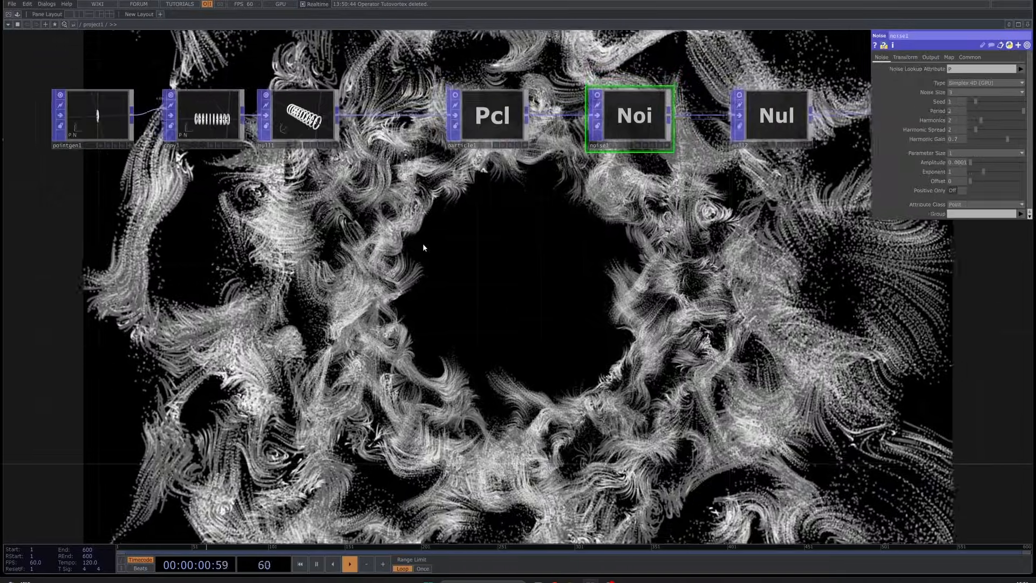
scroll(420, 242, down, 3)
scroll(390, 252, up, 3)
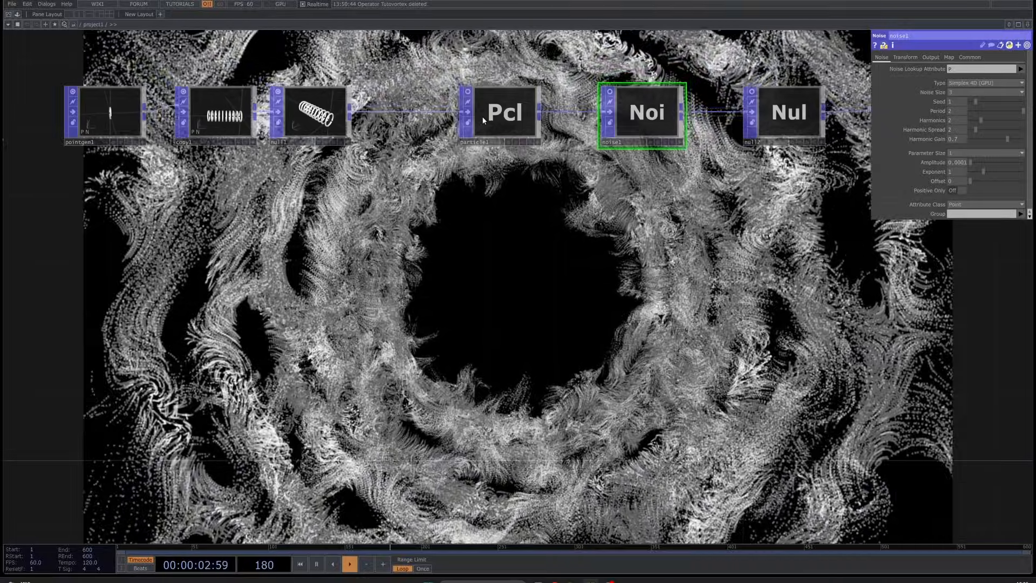
scroll(664, 180, down, 3)
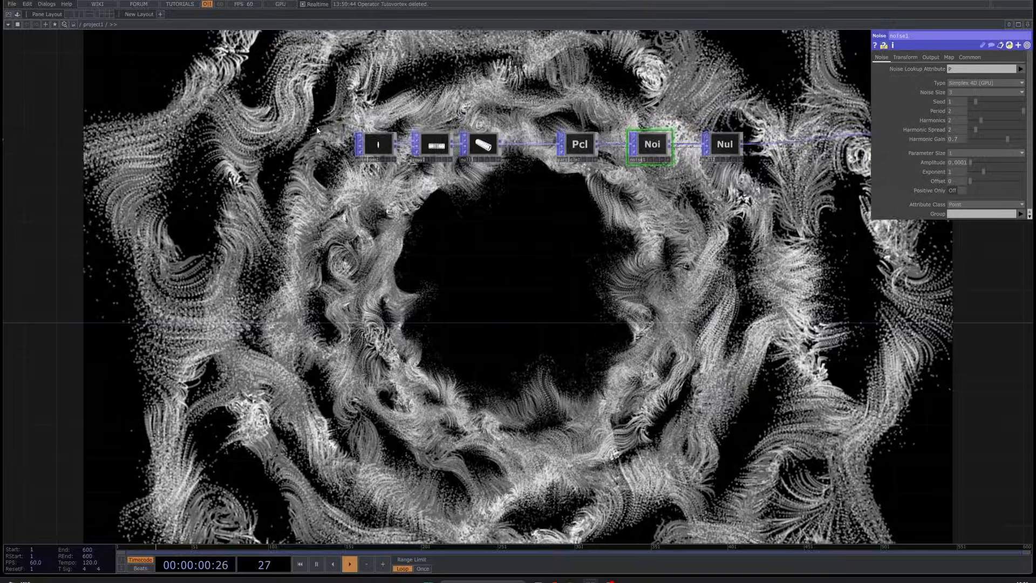
right_drag(317, 129, 481, 180)
drag(475, 149, 344, 140)
scroll(411, 231, up, 3)
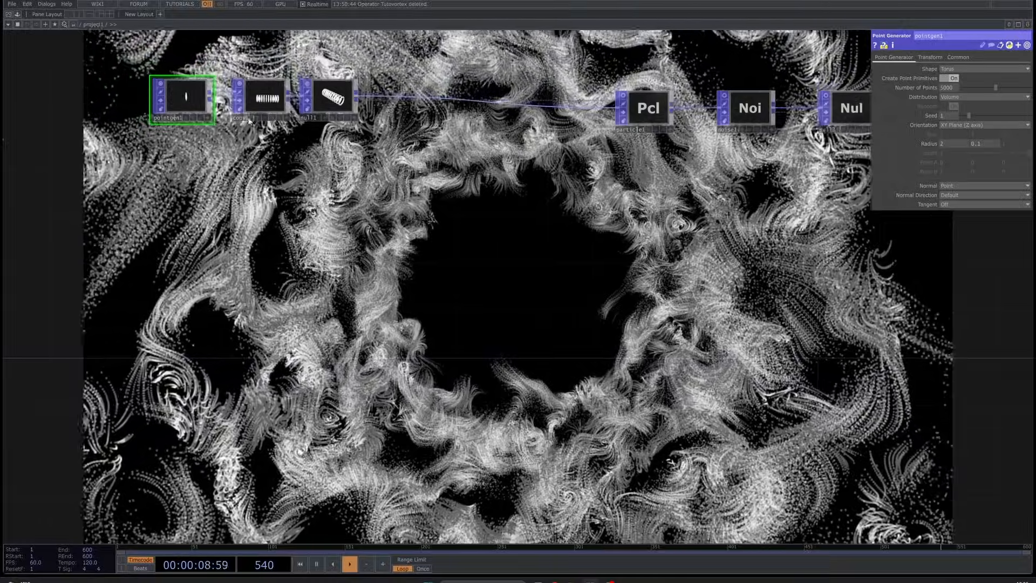
Add a Delete POP as a second branch from null1
scroll(269, 215, up, 3)
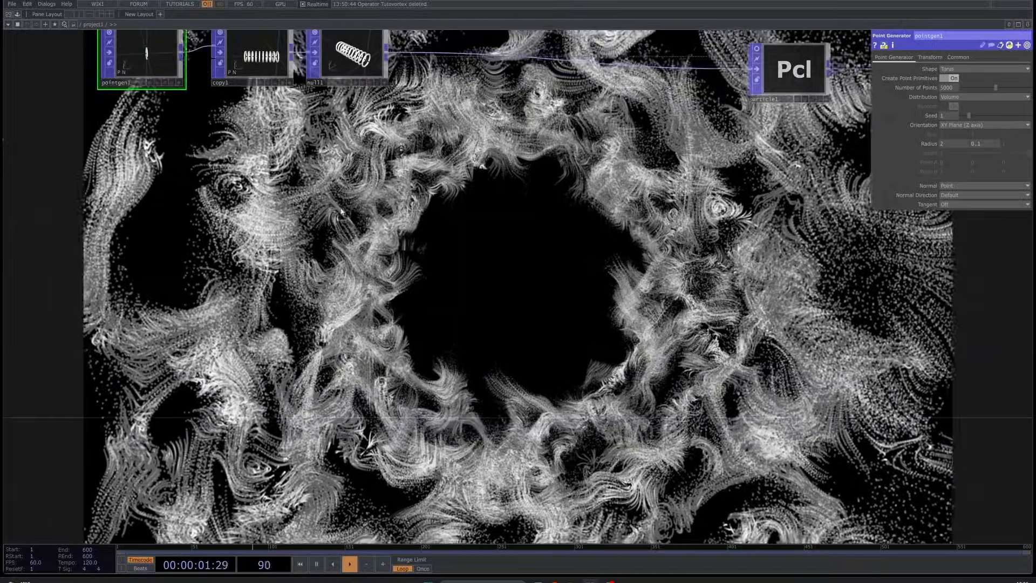
drag(269, 214, 253, 294)
key(Tab)
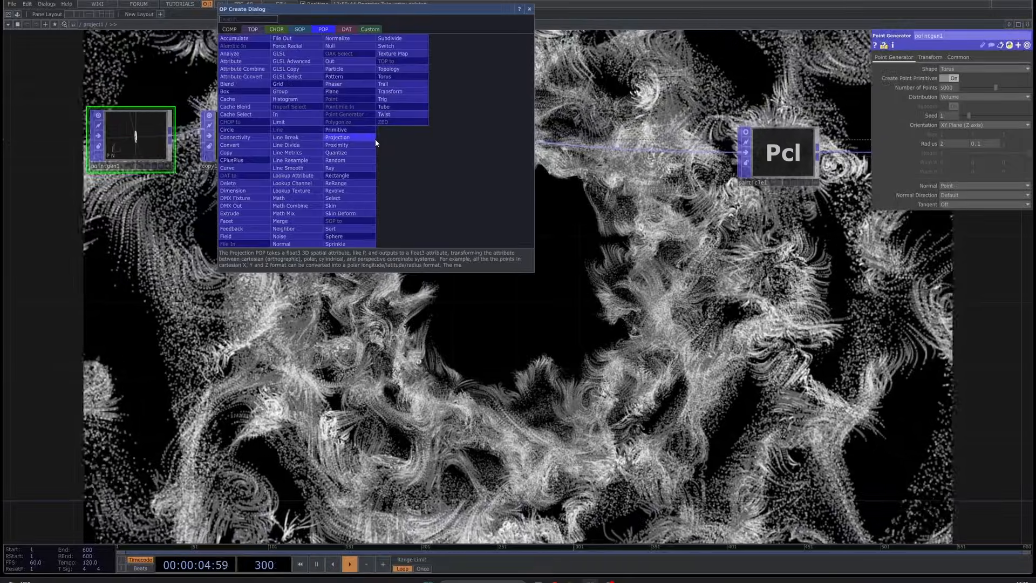
text(de)
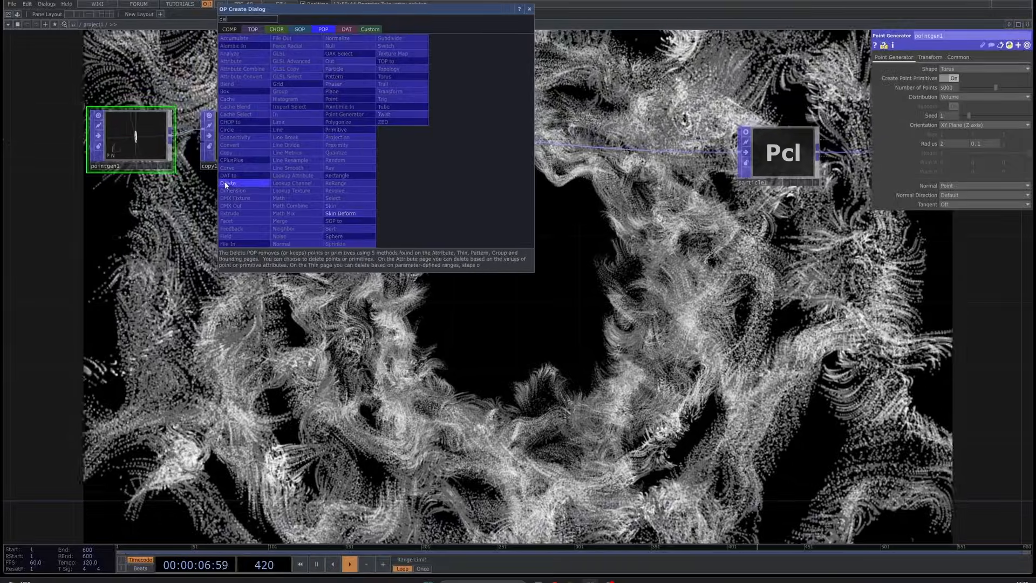
key(Return)
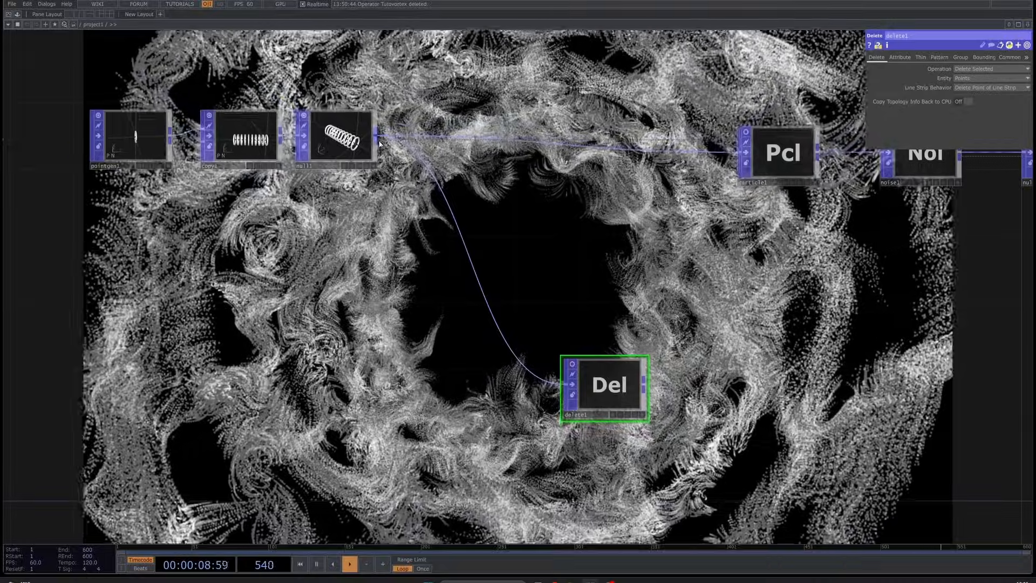
Enable thinning on delete1 and set Thin Random to about 0.39
drag(628, 298, 414, 215)
scroll(414, 215, down, 3)
drag(410, 282, 440, 305)
scroll(437, 303, up, 3)
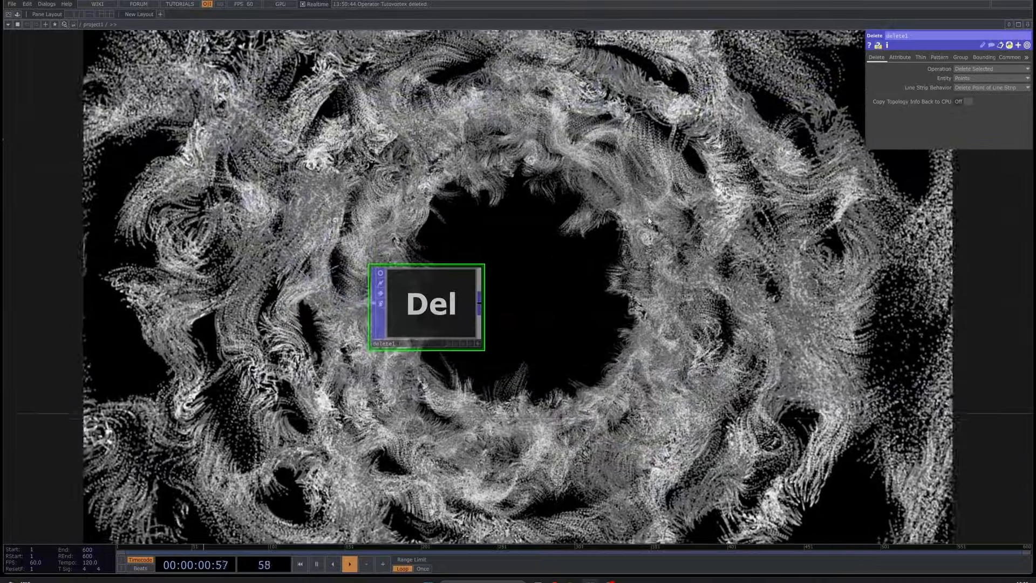
scroll(411, 313, up, 3)
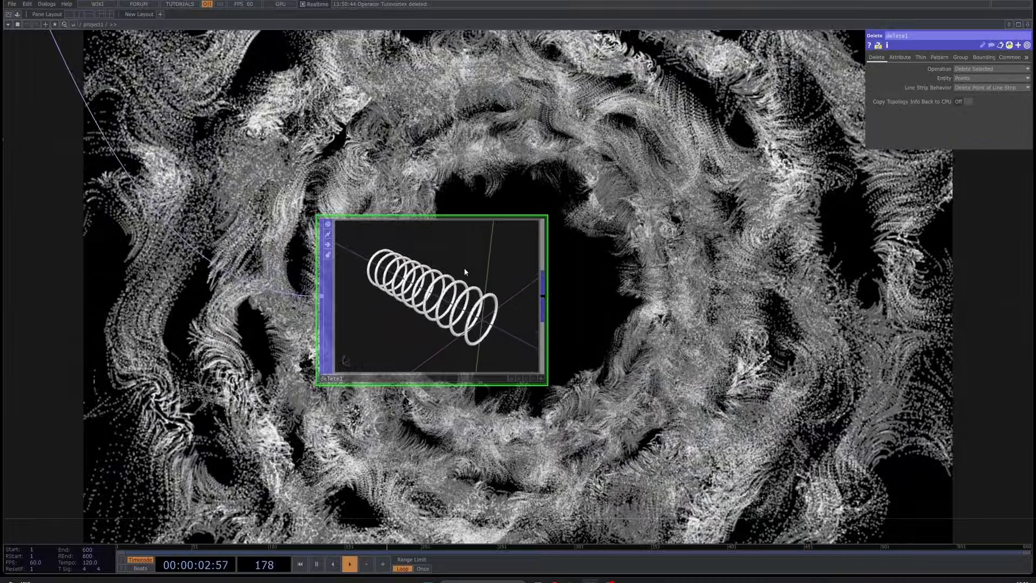
scroll(469, 323, up, 2)
scroll(481, 326, up, 3)
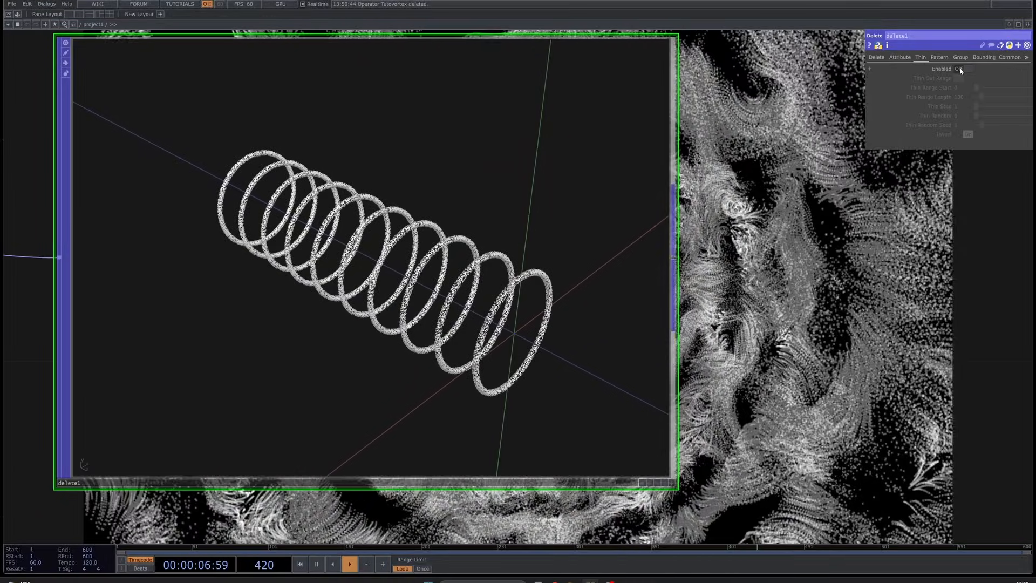
click(962, 70)
scroll(509, 203, up, 2)
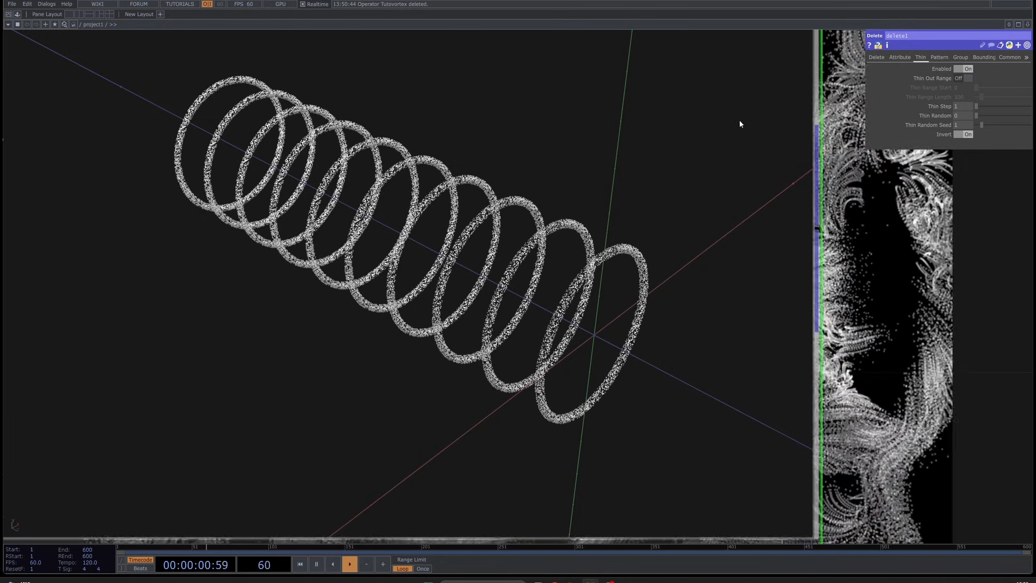
drag(977, 115, 998, 119)
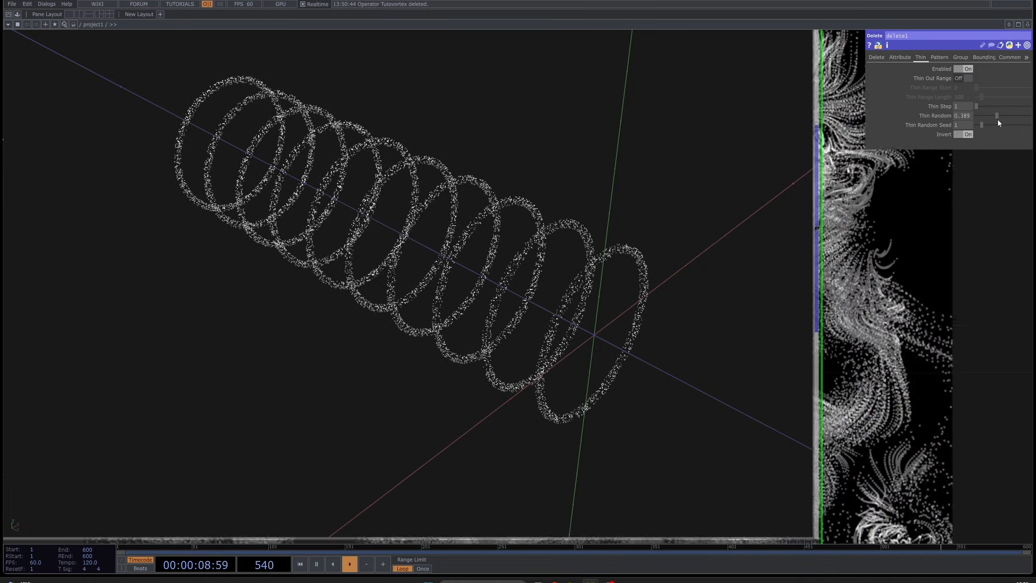
scroll(603, 350, up, 5)
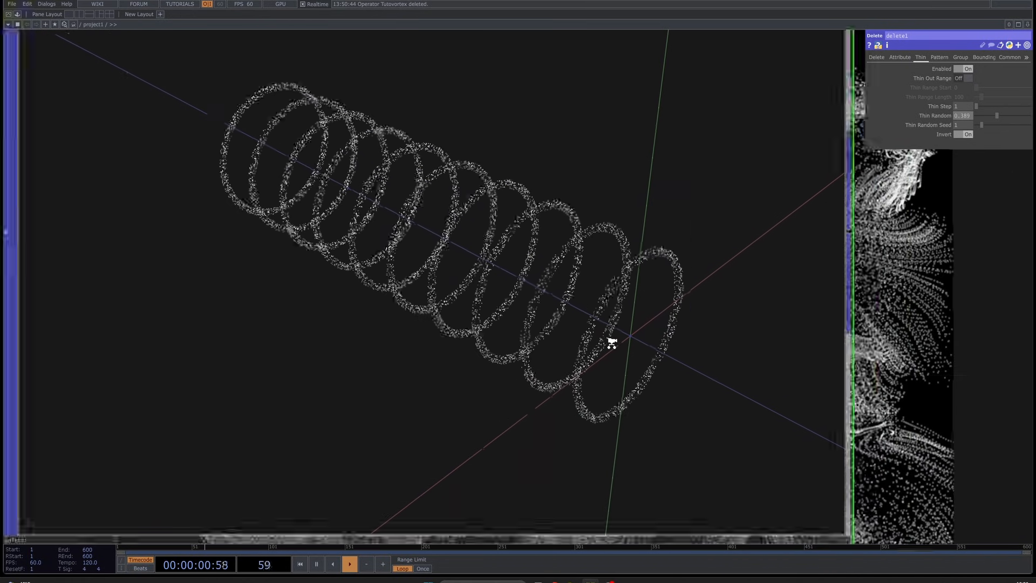
scroll(612, 344, down, 6)
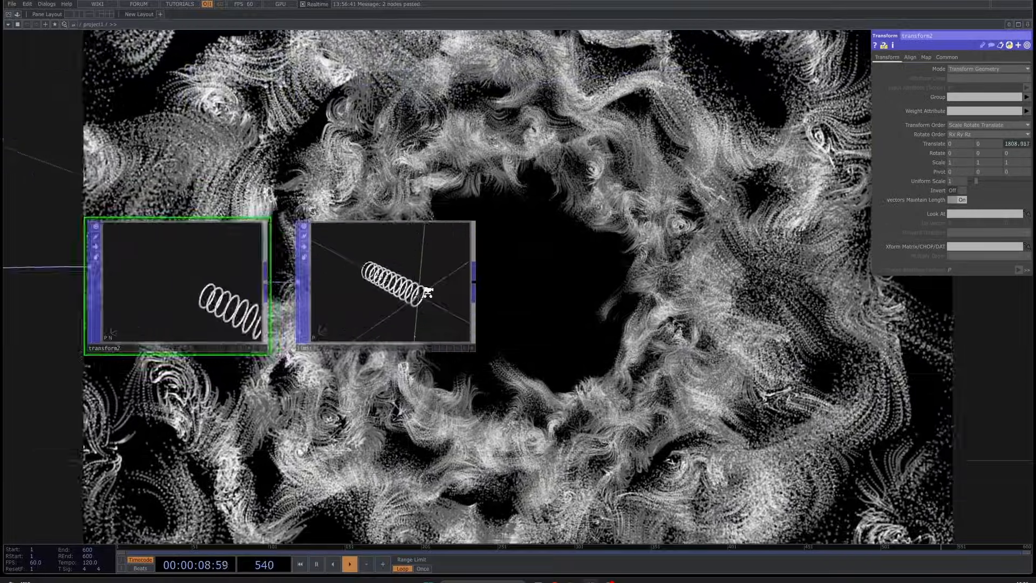
Add a Sphere POP above limit2 and set its Uniform Scale to 0.01
scroll(428, 292, up, 5)
scroll(575, 340, down, 8)
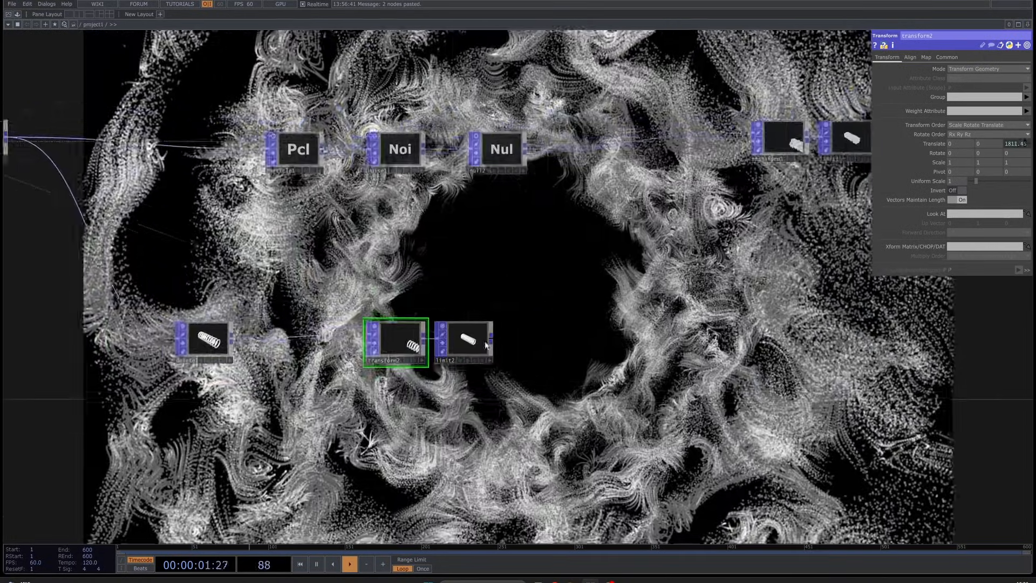
drag(549, 296, 509, 306)
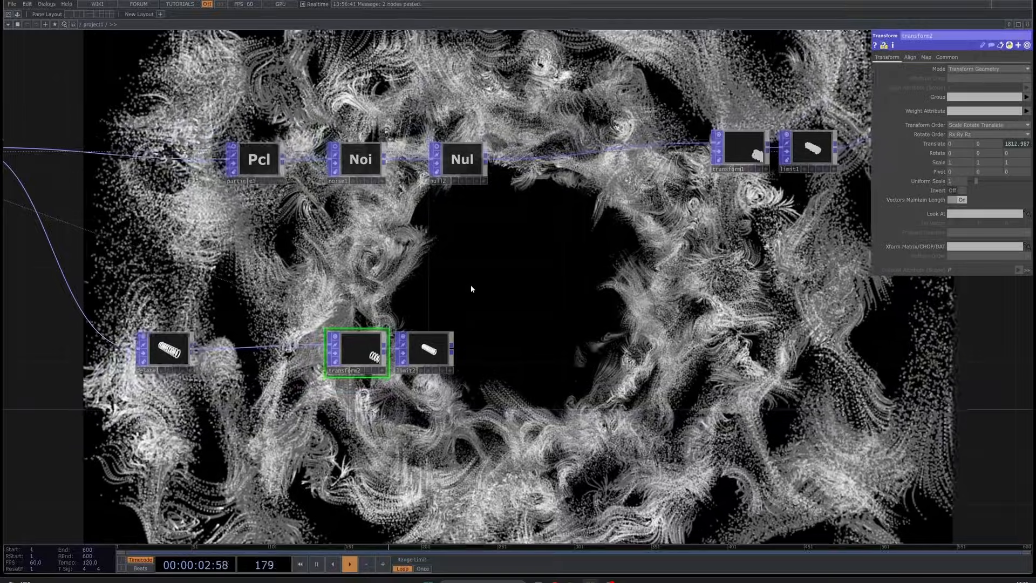
key(Tab)
text(s)
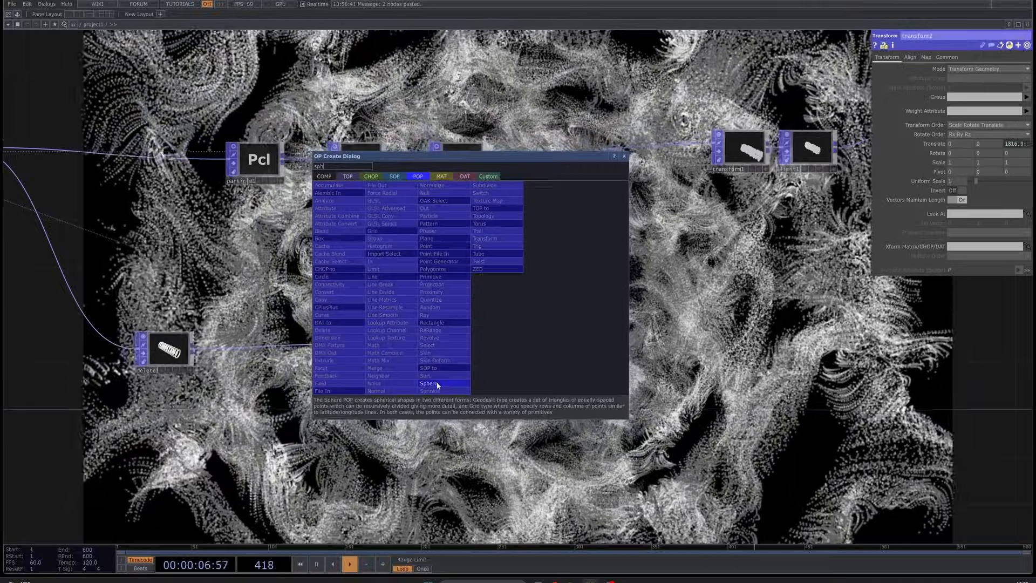
click(436, 384)
click(443, 283)
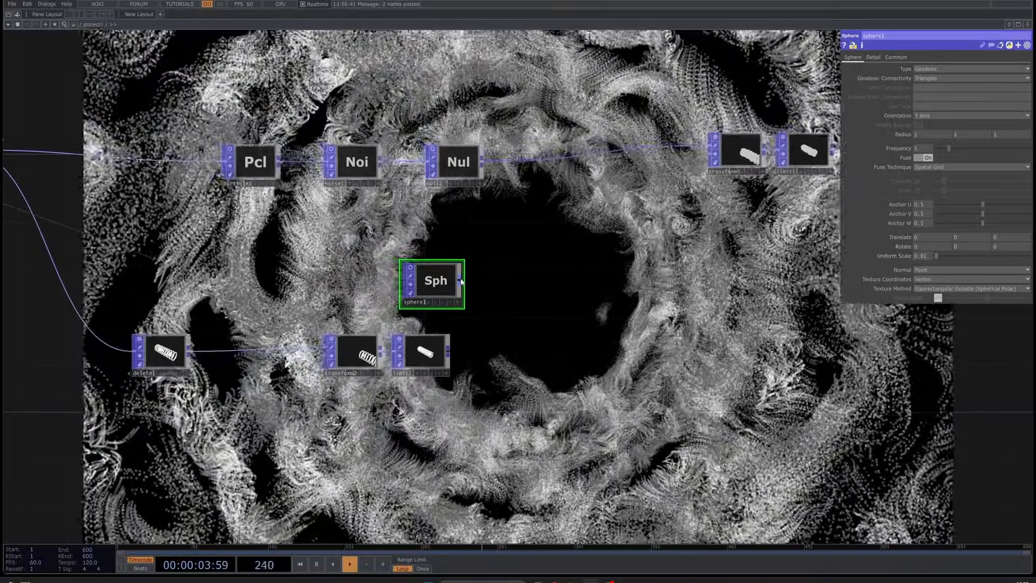
Append a Copy POP to sphere1 and connect limit2 as its template input
right_click(462, 281)
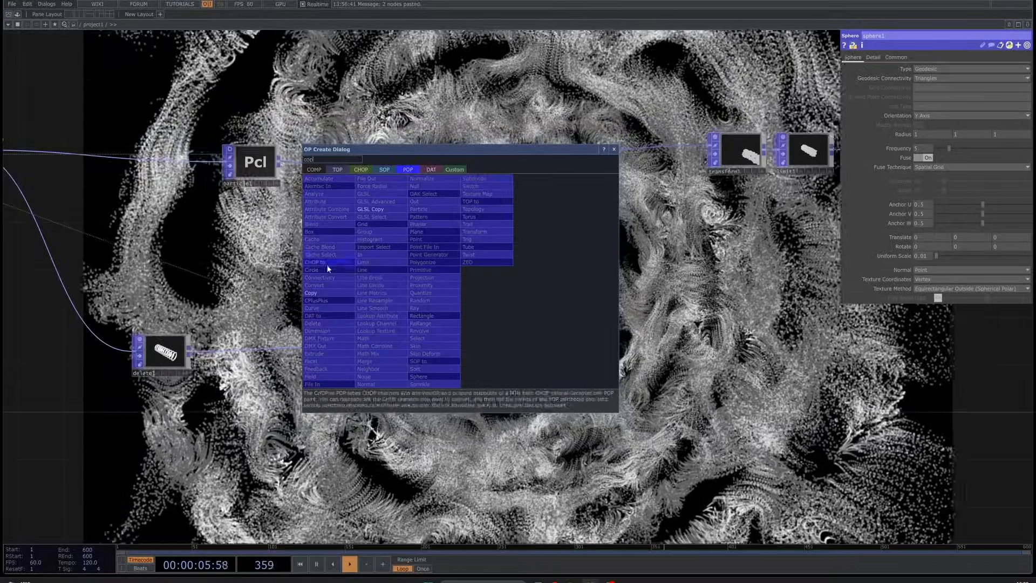
click(316, 293)
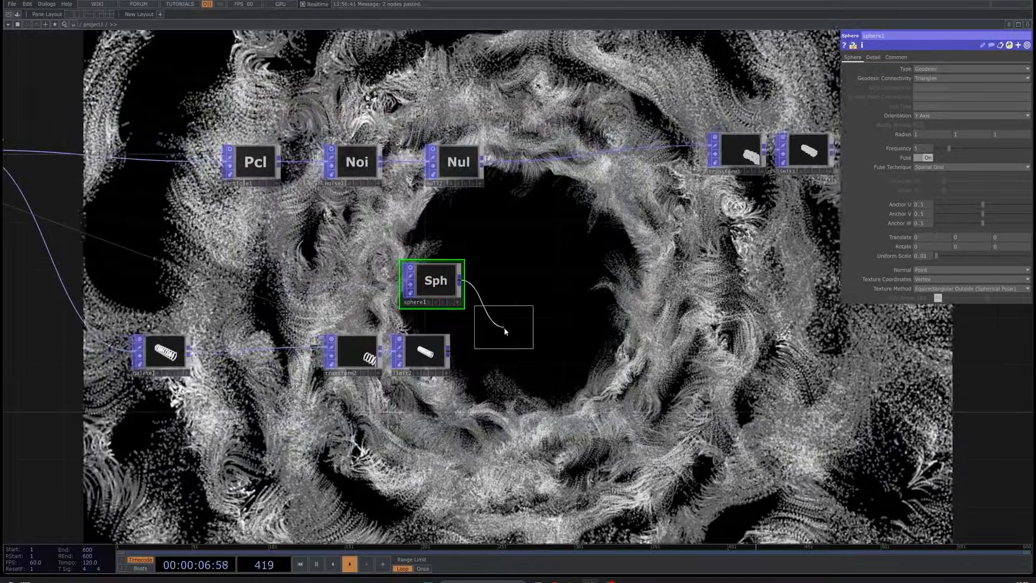
click(521, 342)
scroll(437, 357, up, 3)
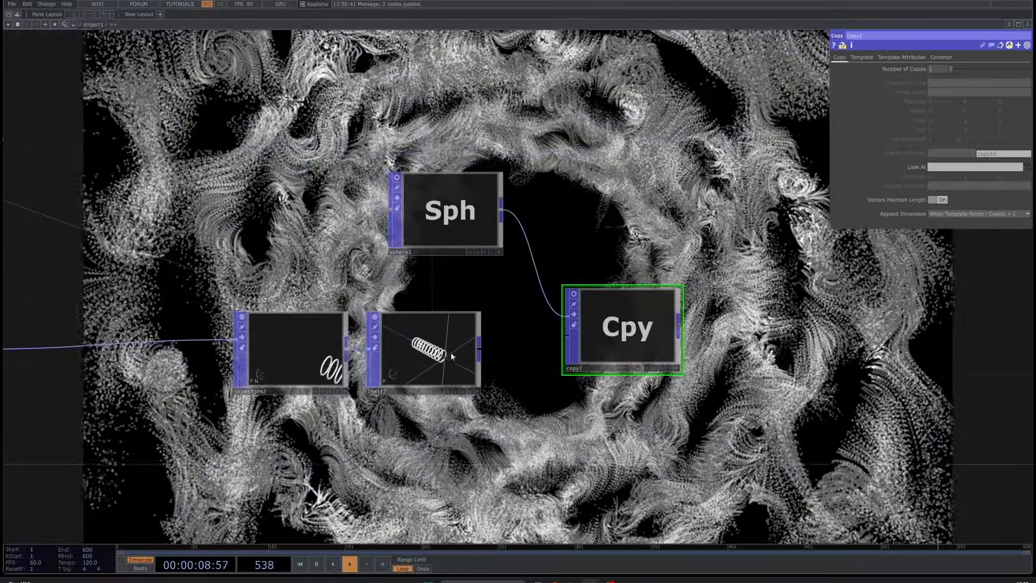
scroll(451, 352, up, 4)
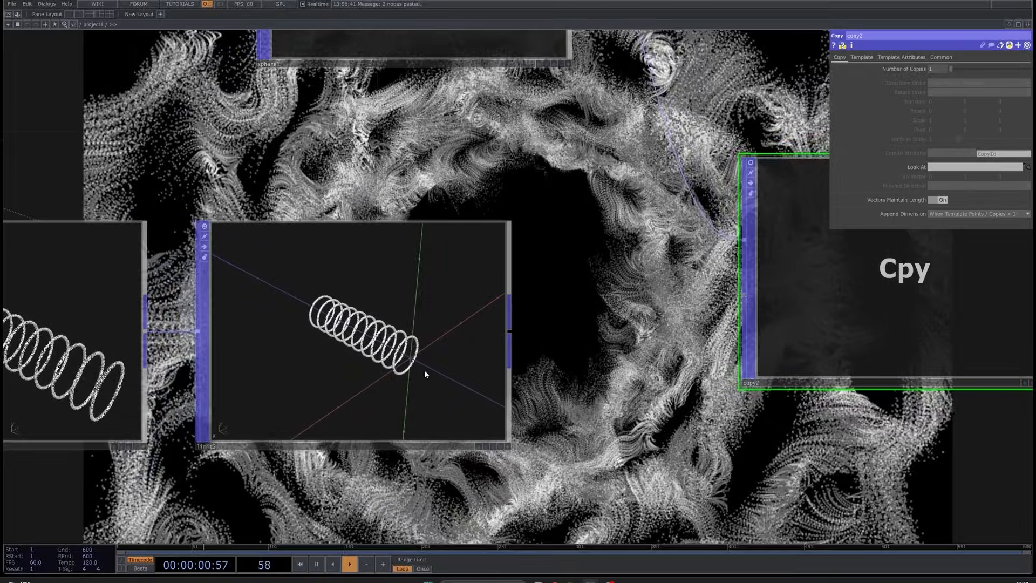
scroll(495, 370, down, 4)
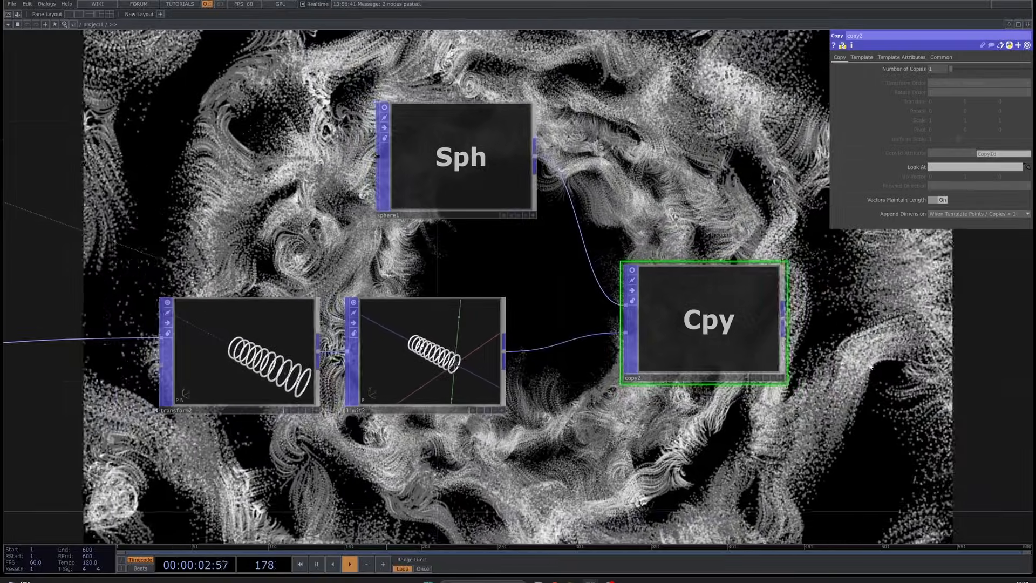
Append a Geometry COMP to the output of copy2 and place it below the point sprite material
scroll(585, 340, down, 5)
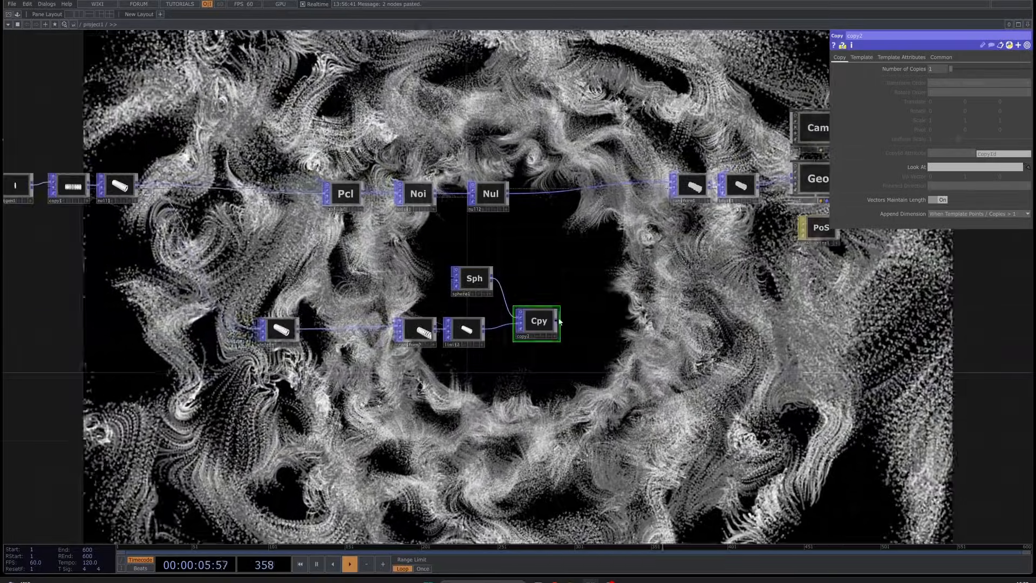
right_click(560, 321)
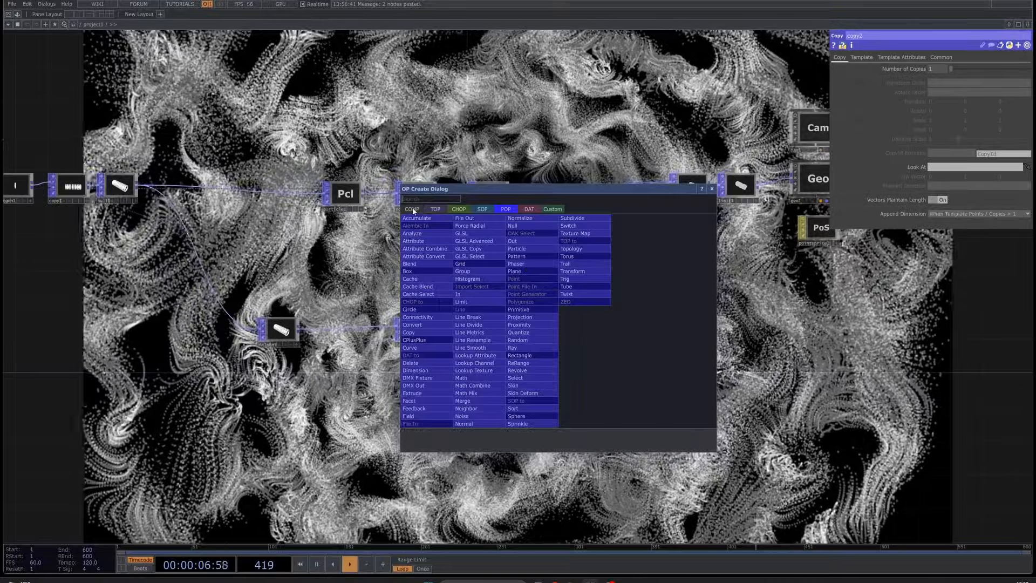
click(411, 210)
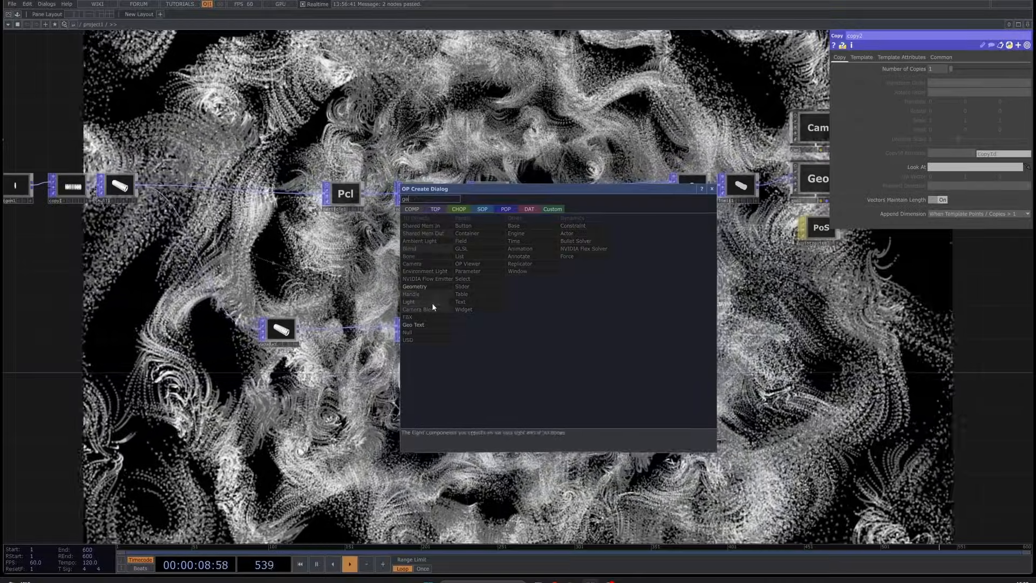
click(419, 286)
click(819, 324)
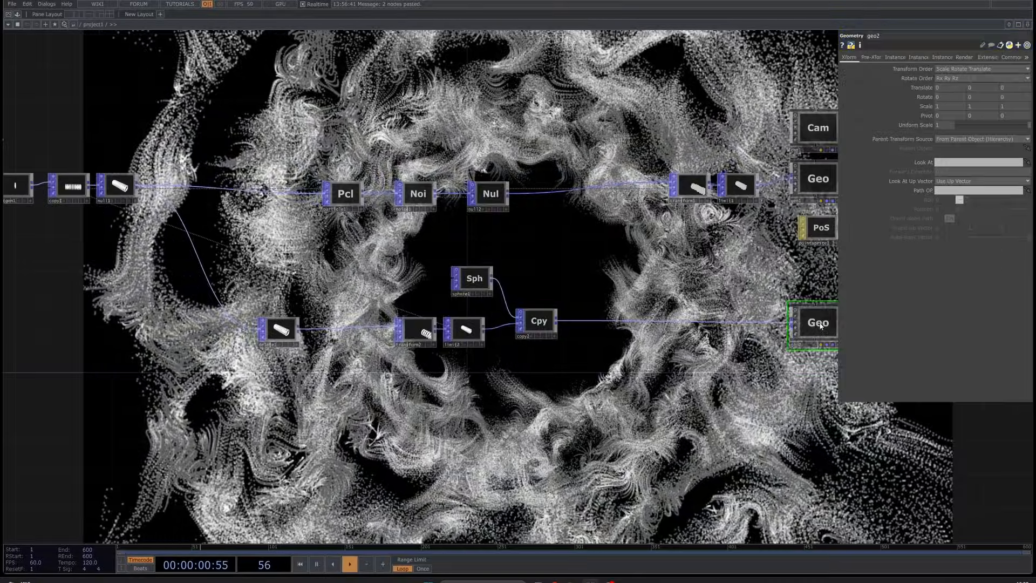
Set sphere1's Uniform Scale to about 0.013
drag(738, 403, 424, 295)
click(369, 213)
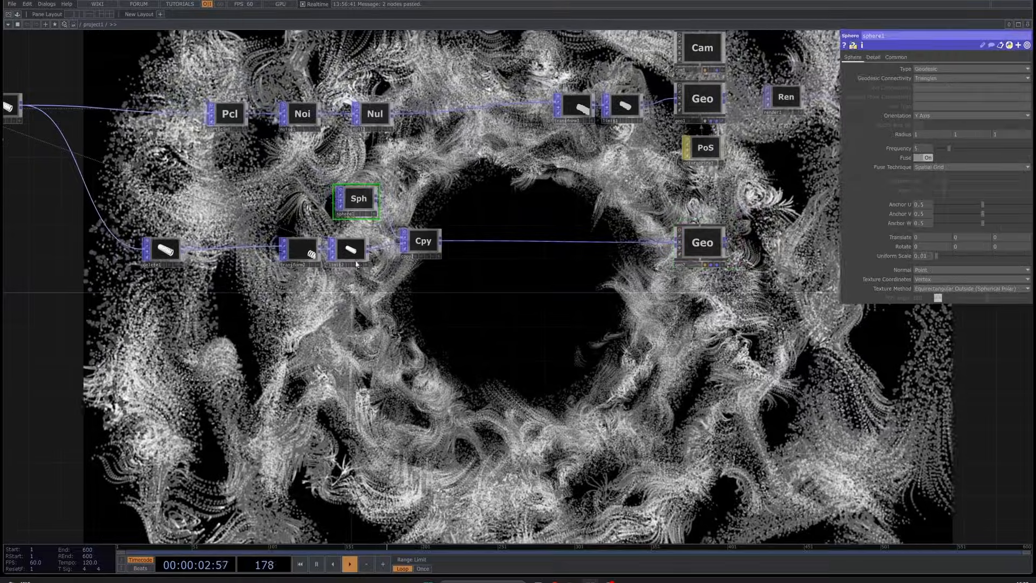
mouse_move(926, 256)
middle_down()
mouse_move(932, 272)
mouse_move(928, 246)
middle_up()
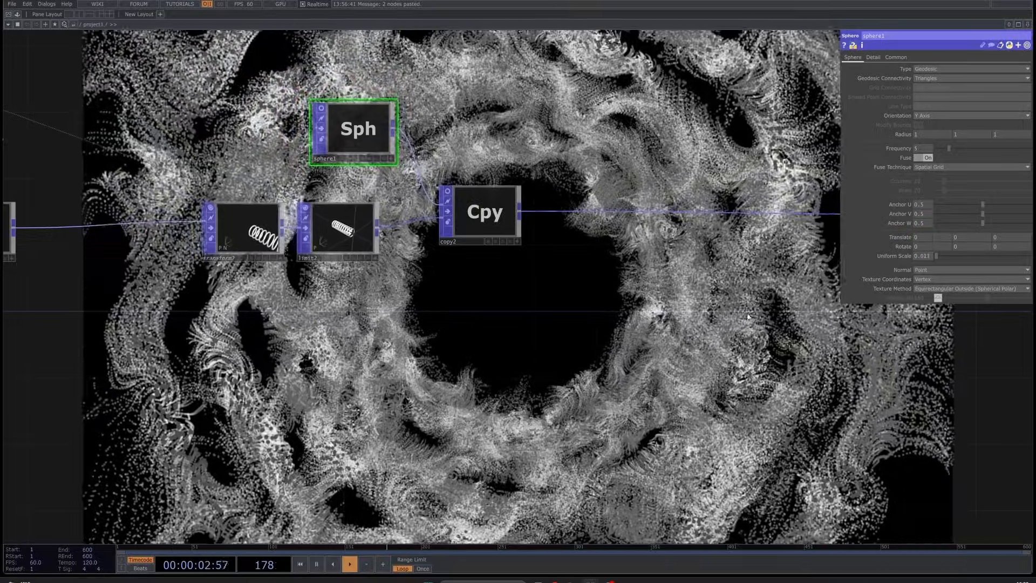
Add a Constant MAT below geo2 and assign it as that geometry's material
key(Tab)
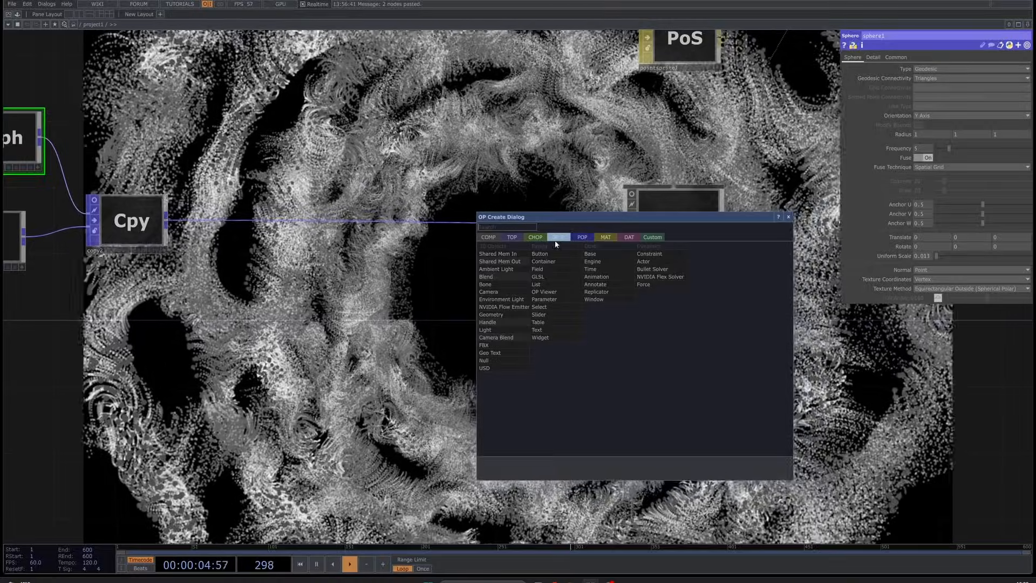
key(Return)
click(693, 323)
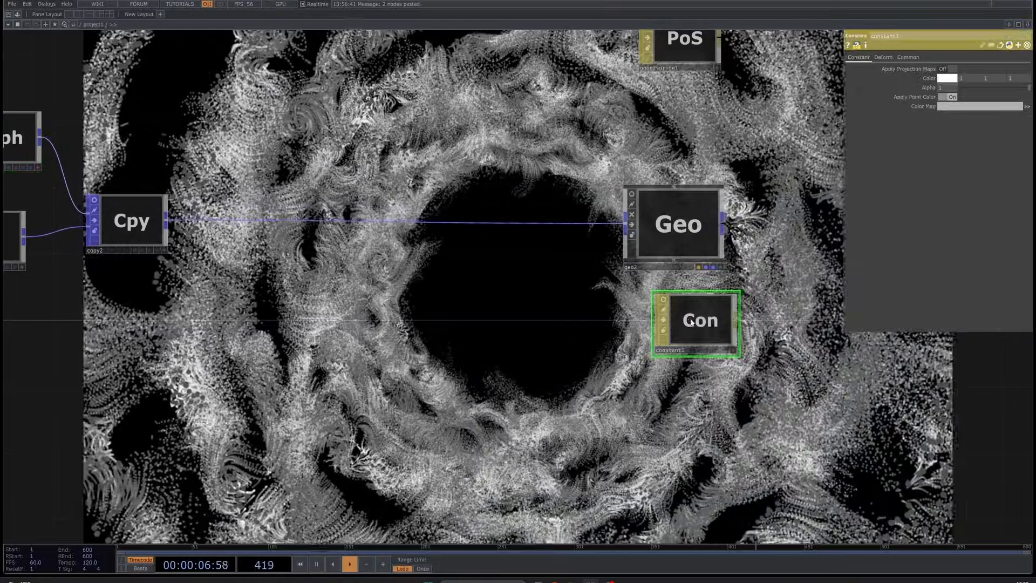
click(681, 217)
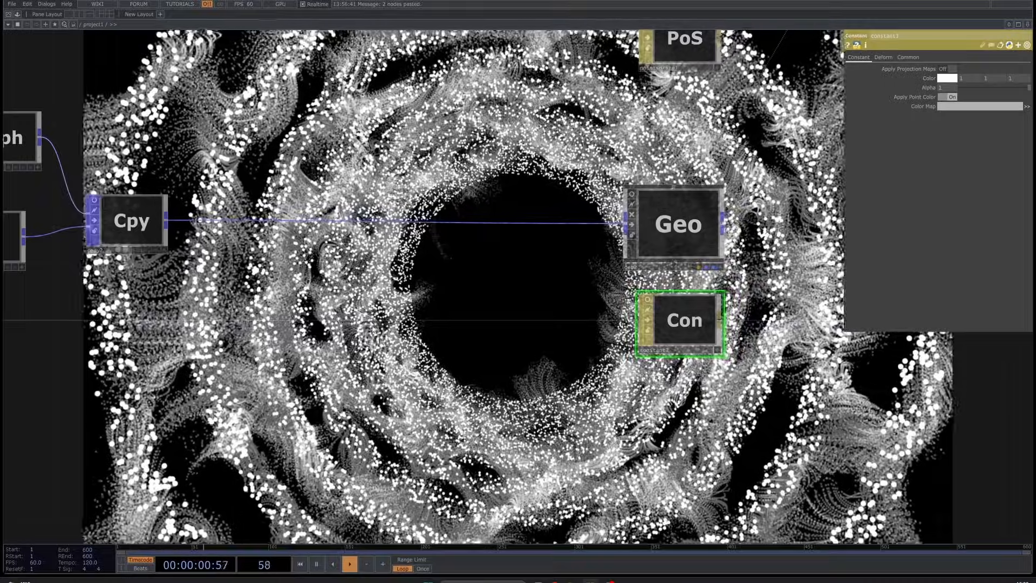
Lower constant1's Alpha to about 0.51 and turn on Blending (Transparency)
drag(226, 282, 339, 301)
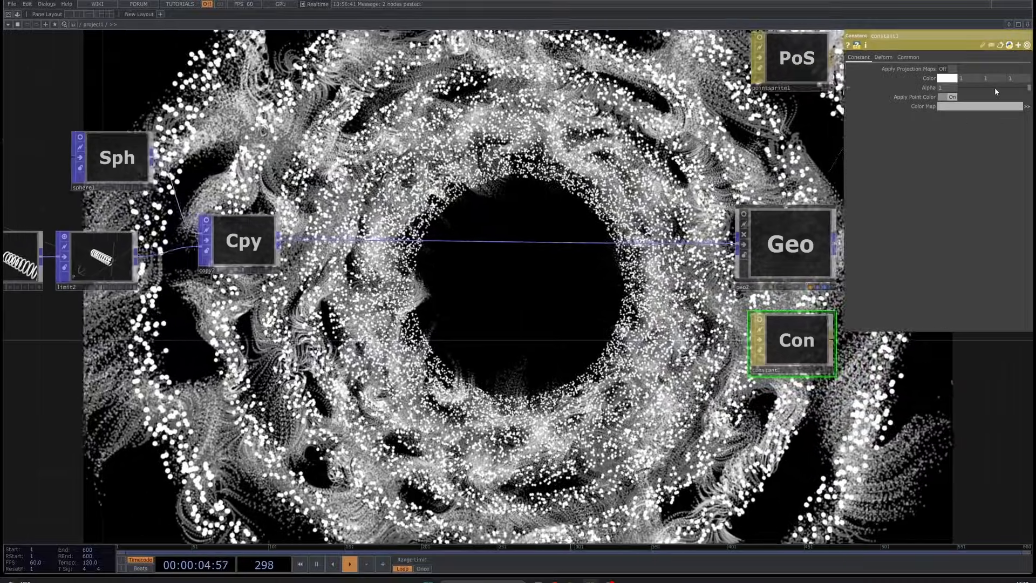
mouse_move(995, 88)
mouse_down()
mouse_move(1007, 89)
mouse_move(989, 79)
mouse_move(996, 86)
mouse_up()
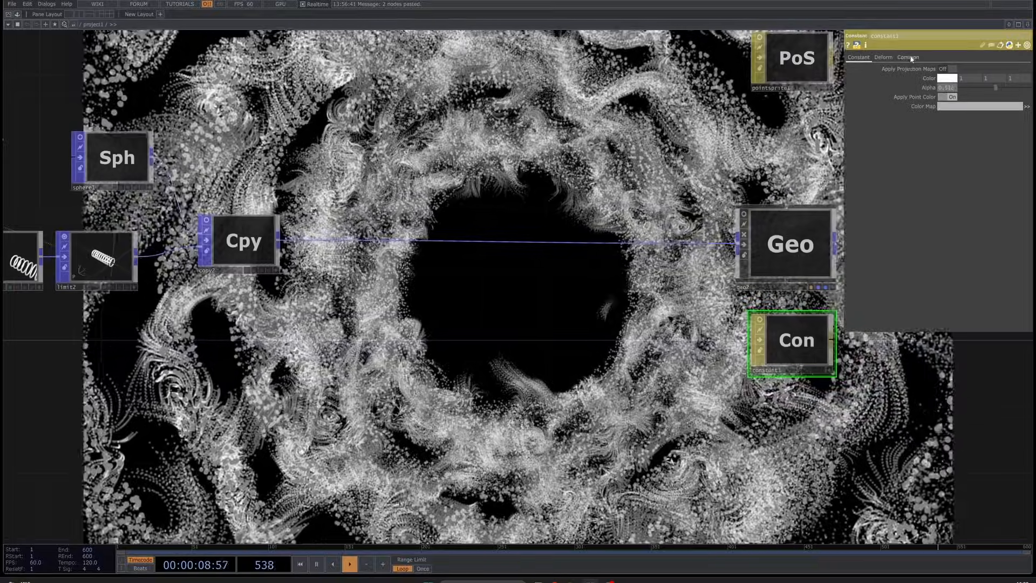
click(908, 57)
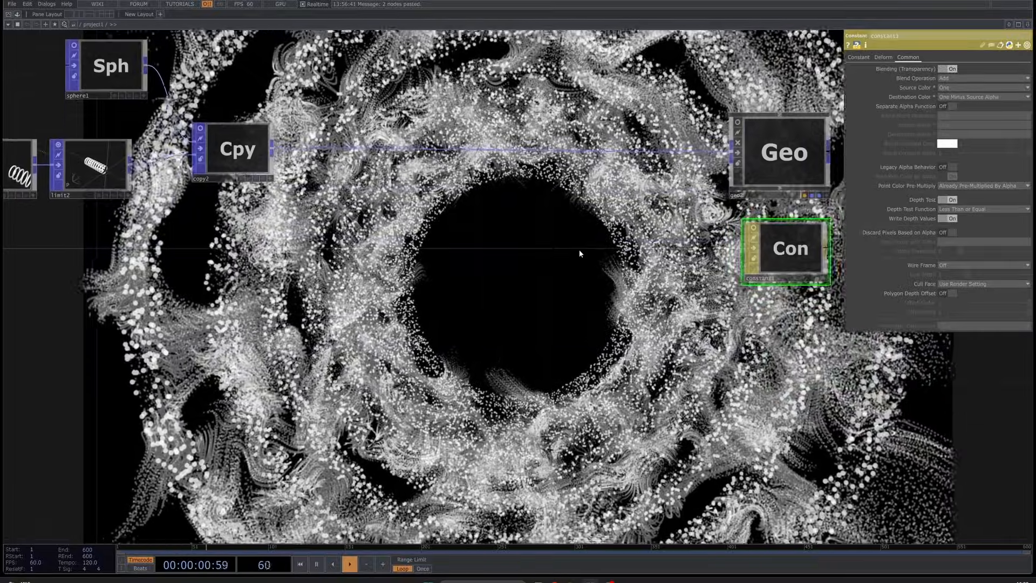
Reduce sphere1's Uniform Scale to 0.009
scroll(564, 241, down, 5)
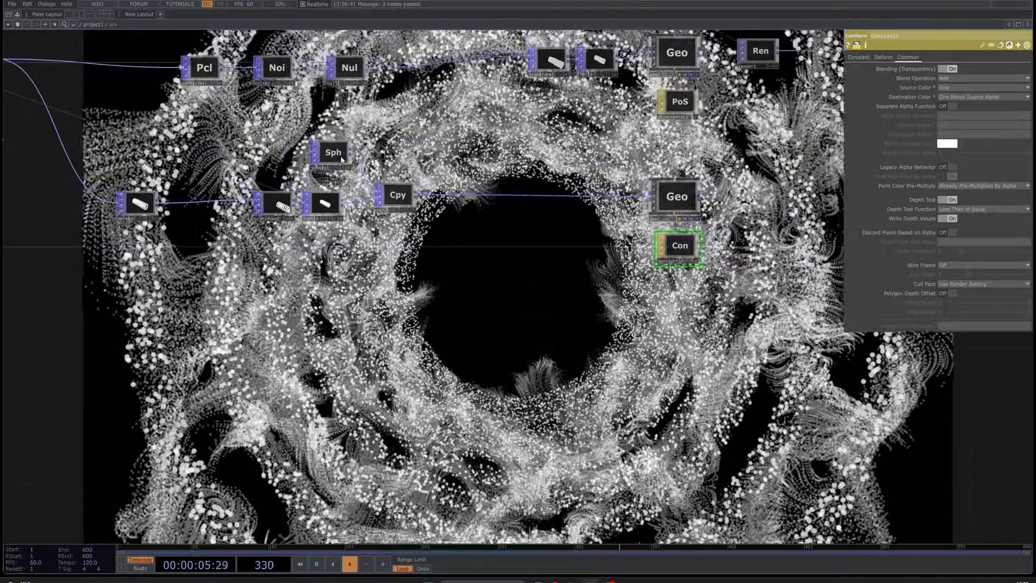
click(330, 153)
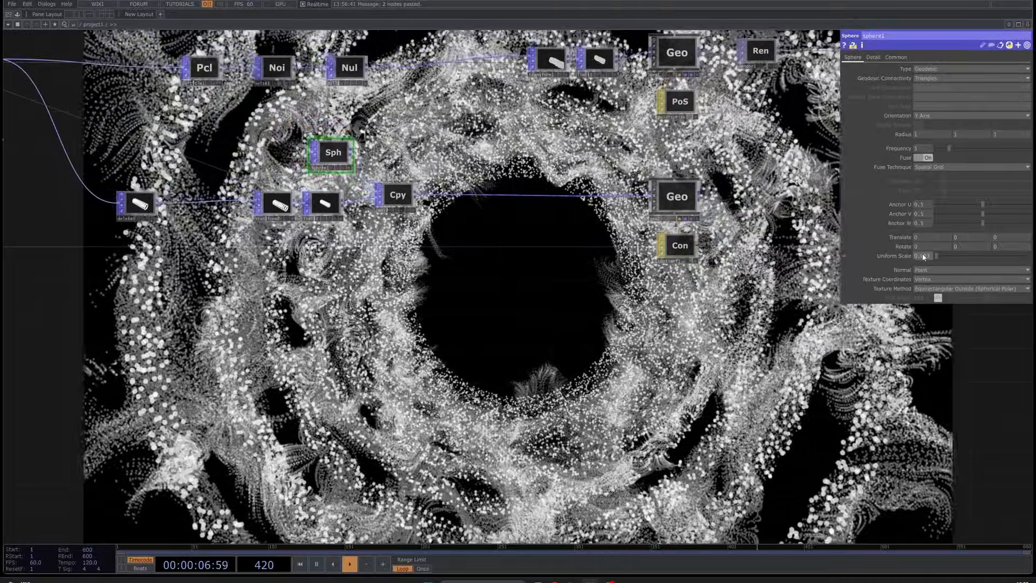
middle_drag(924, 257, 883, 255)
Add a Noise TOP in the empty network area below copy2
scroll(446, 278, up, 3)
drag(447, 277, 576, 371)
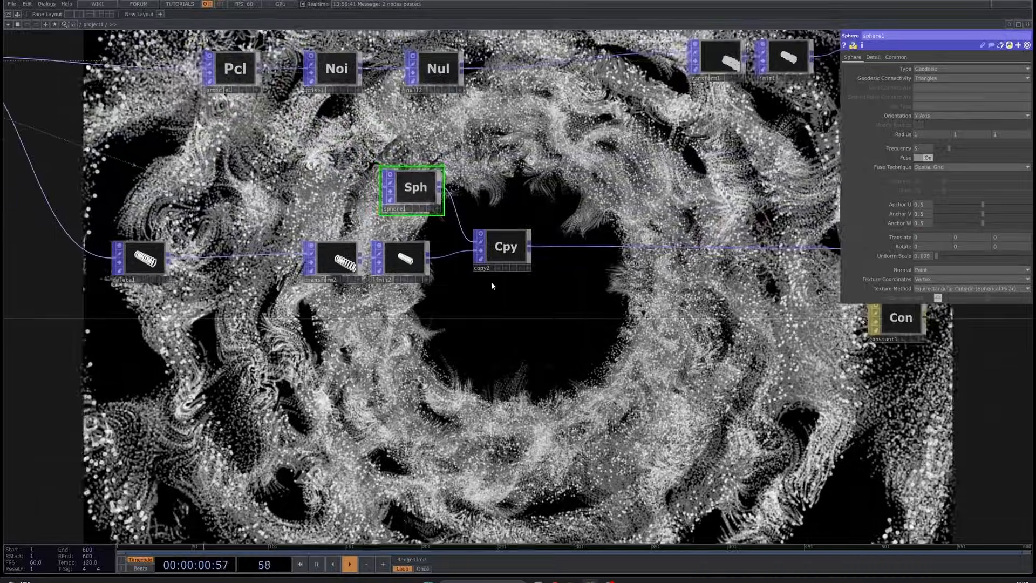
key(Tab)
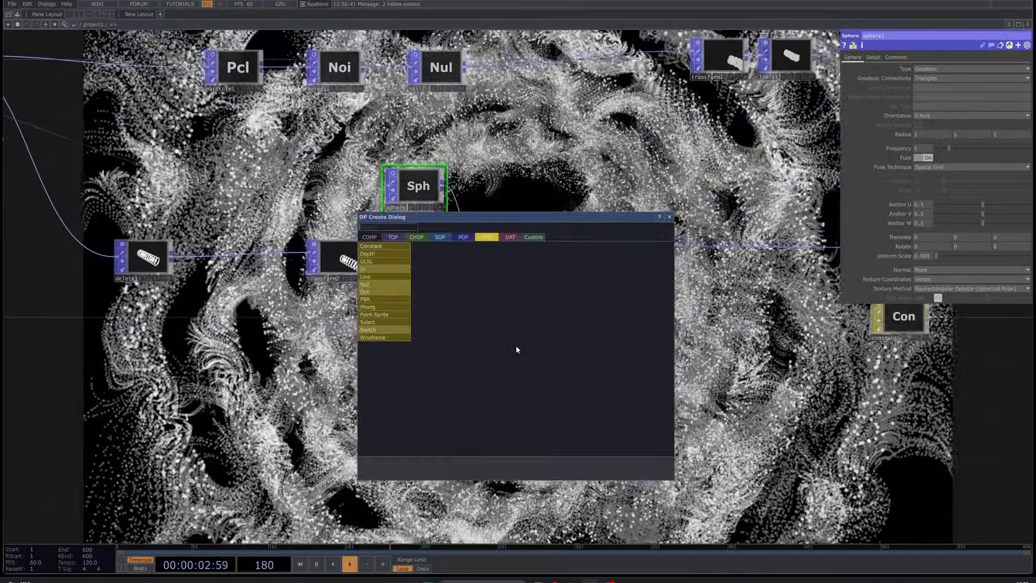
click(391, 239)
text(noise)
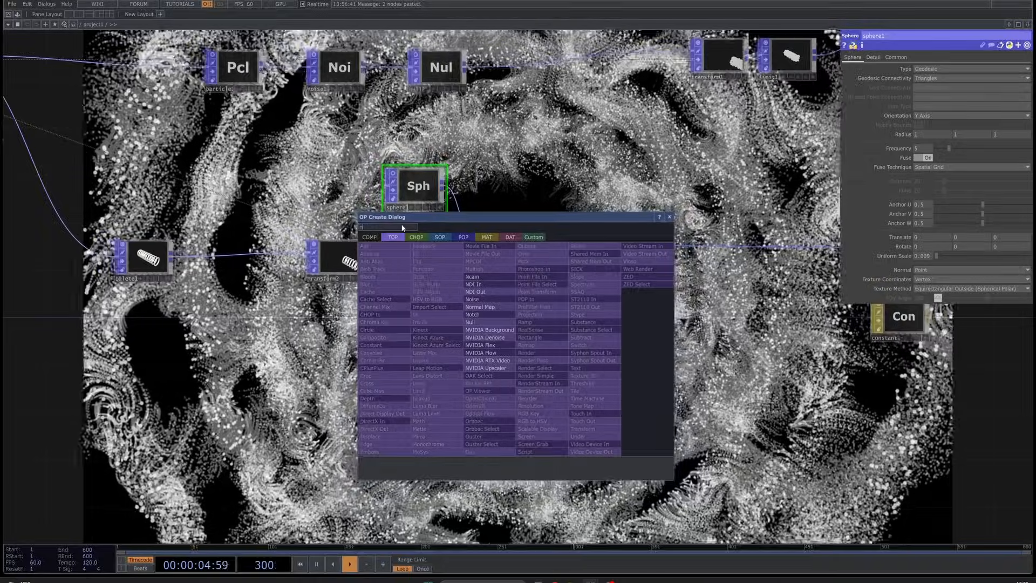
click(478, 300)
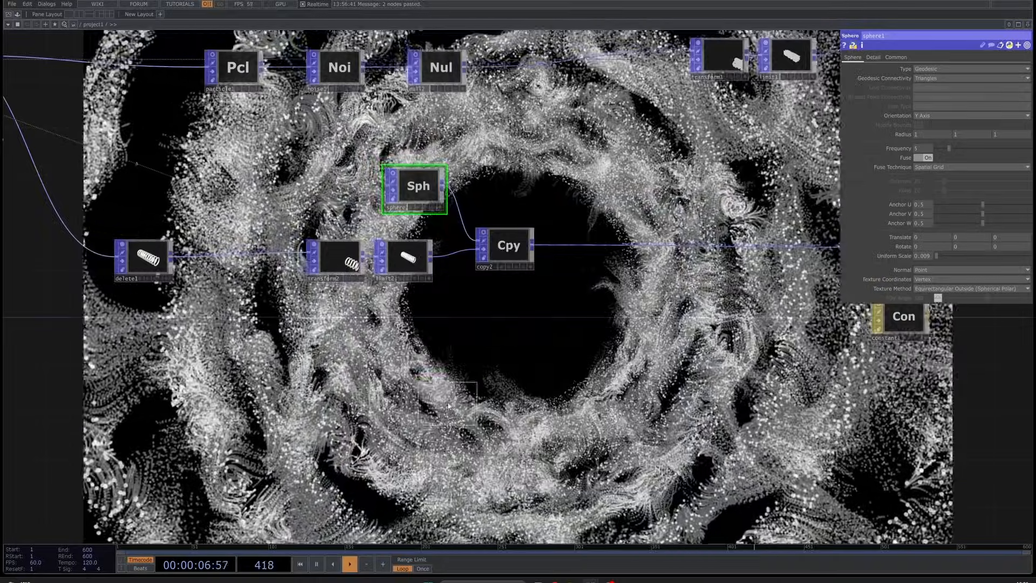
click(448, 403)
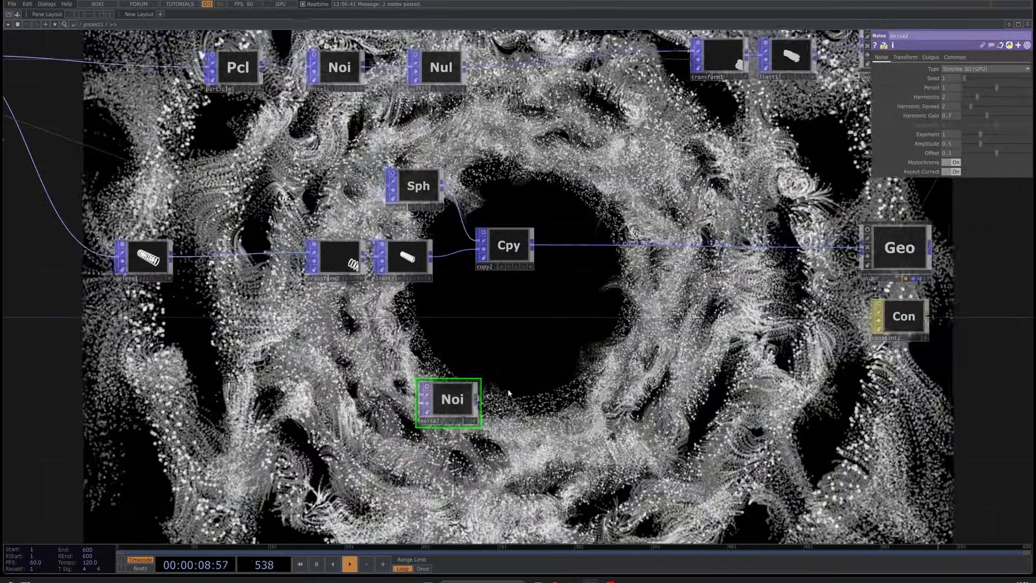
Append a Null TOP to noise2 and rename it null_color
scroll(506, 390, up, 3)
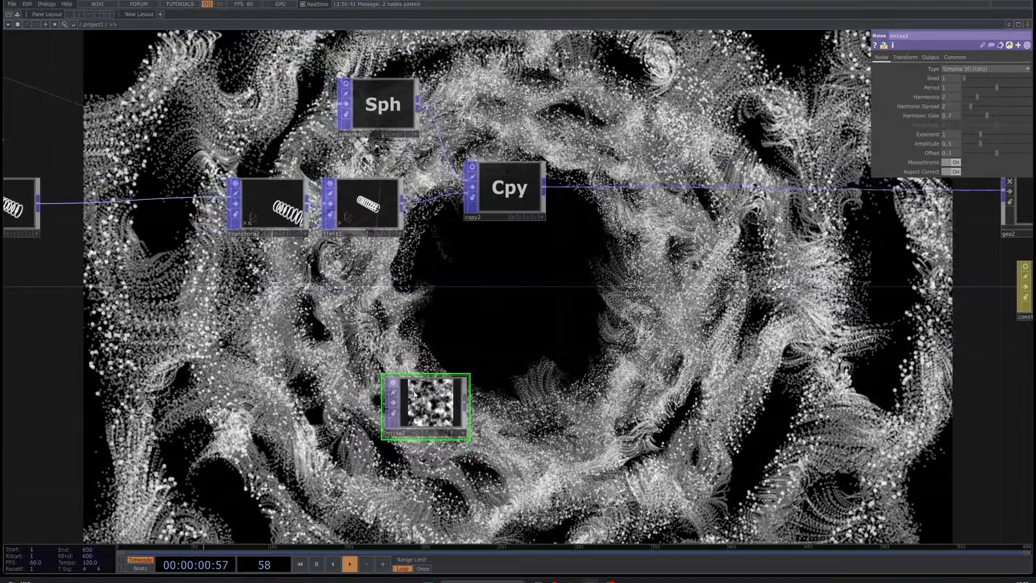
scroll(433, 412, up, 3)
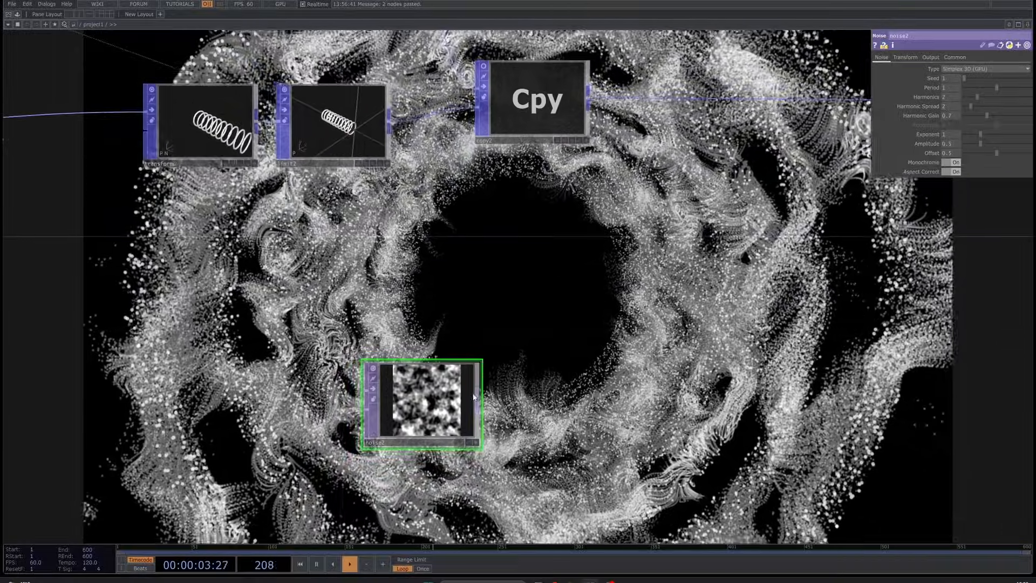
right_click(474, 398)
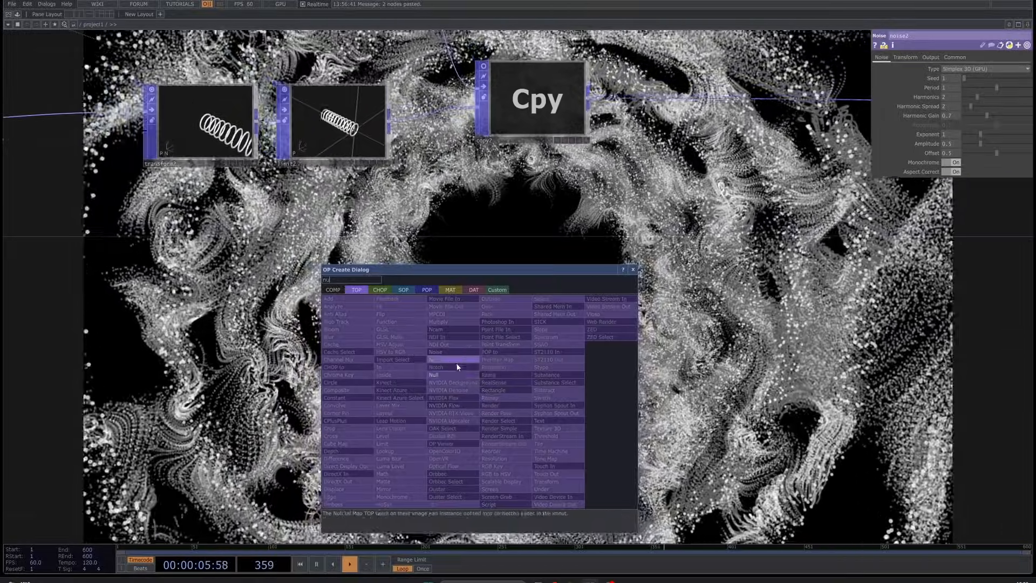
click(434, 375)
click(533, 393)
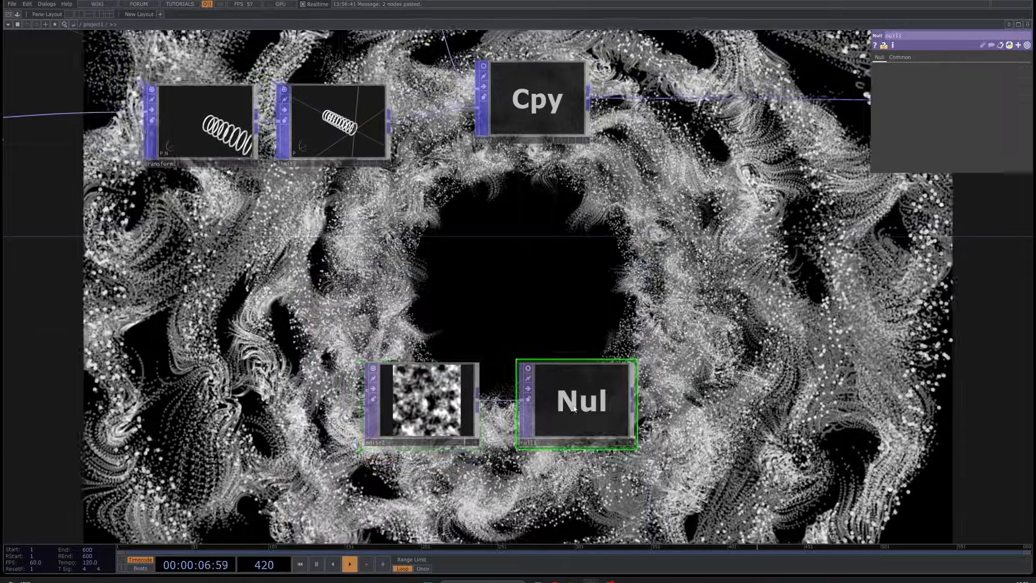
click(562, 444)
text(null_c)
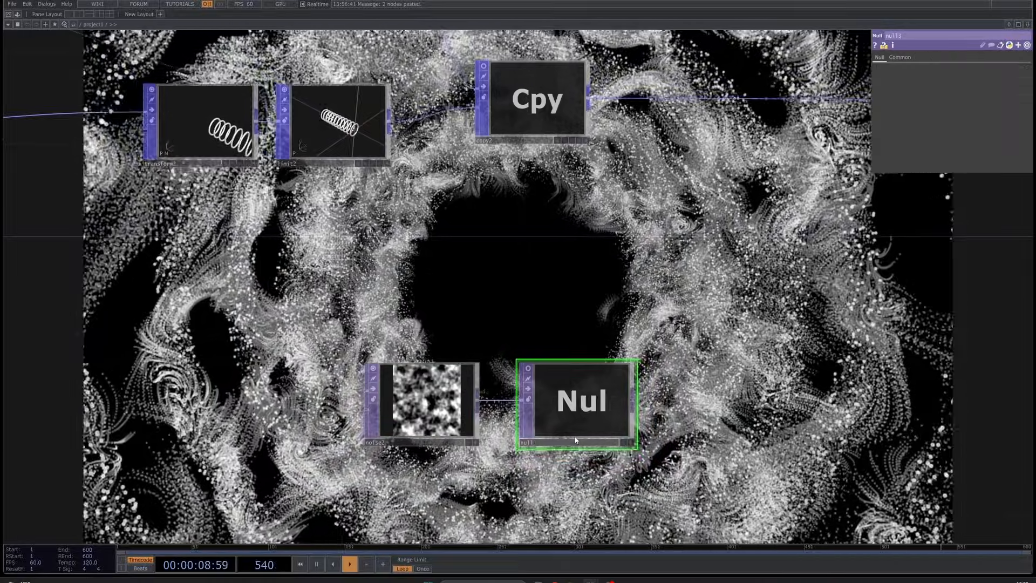
text(olor)
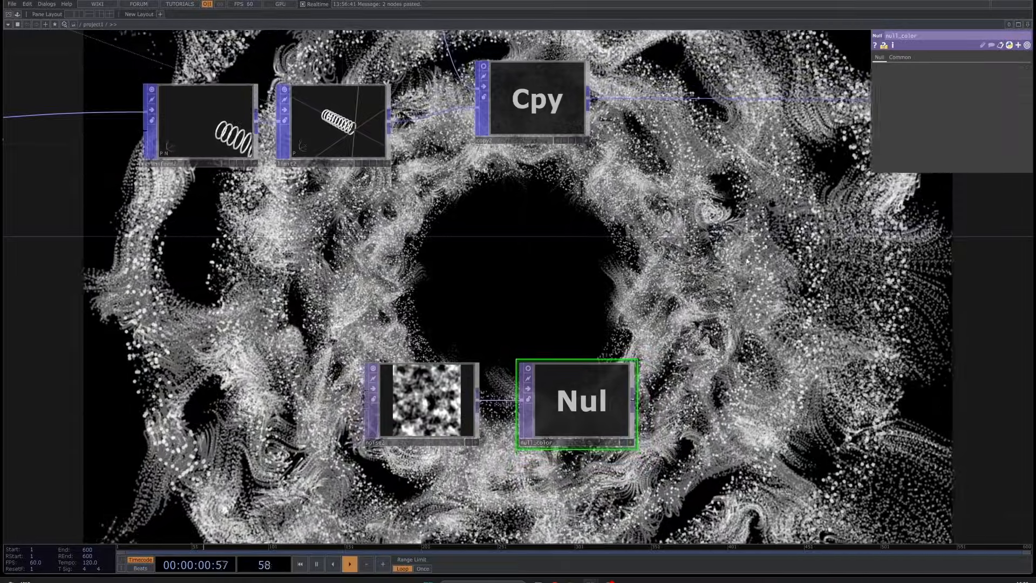
Insert a Lookup Texture POP on the wire between copy2 and geo2
drag(747, 261, 530, 260)
right_click(583, 93)
right_click(577, 97)
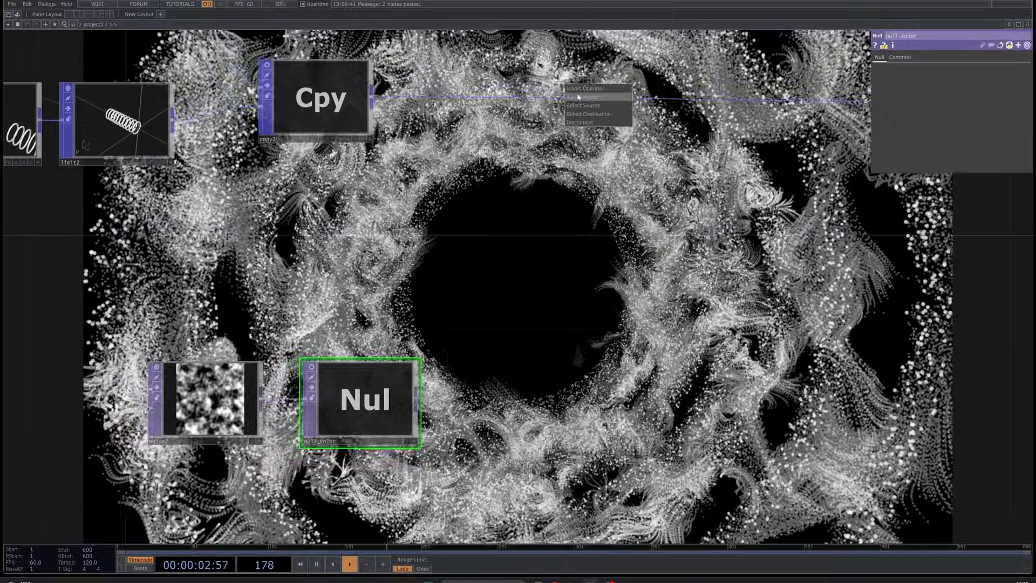
click(578, 97)
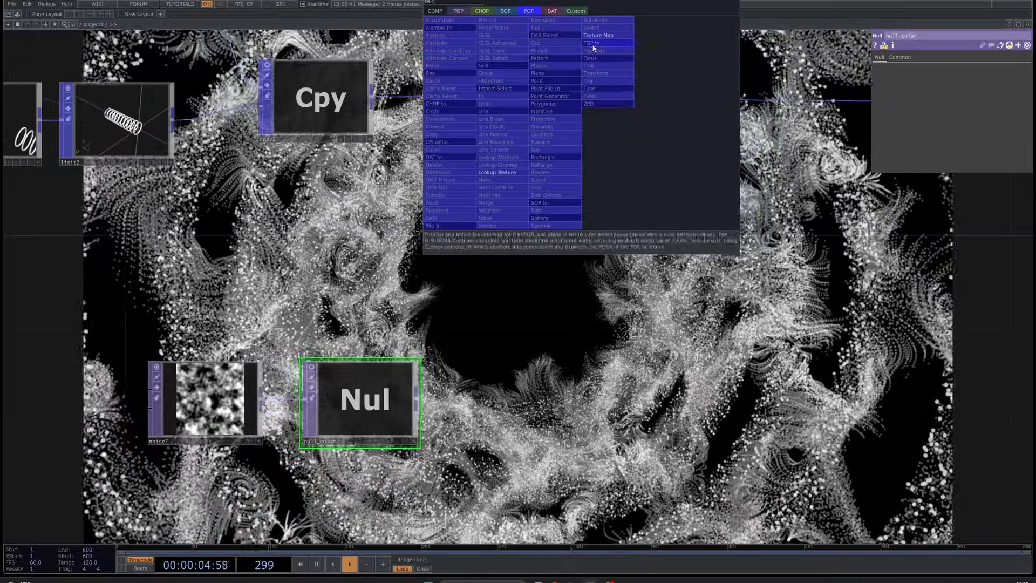
click(500, 172)
click(694, 123)
Set lookuptex1's TOP to null_color and its Output Attribute Scope to Color
scroll(677, 219, down, 4)
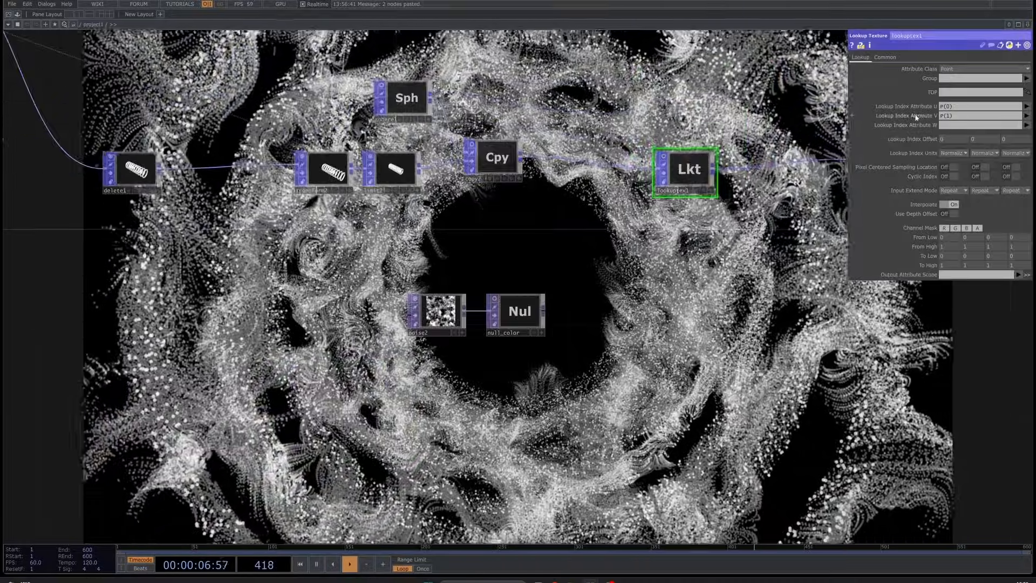
drag(519, 313, 955, 92)
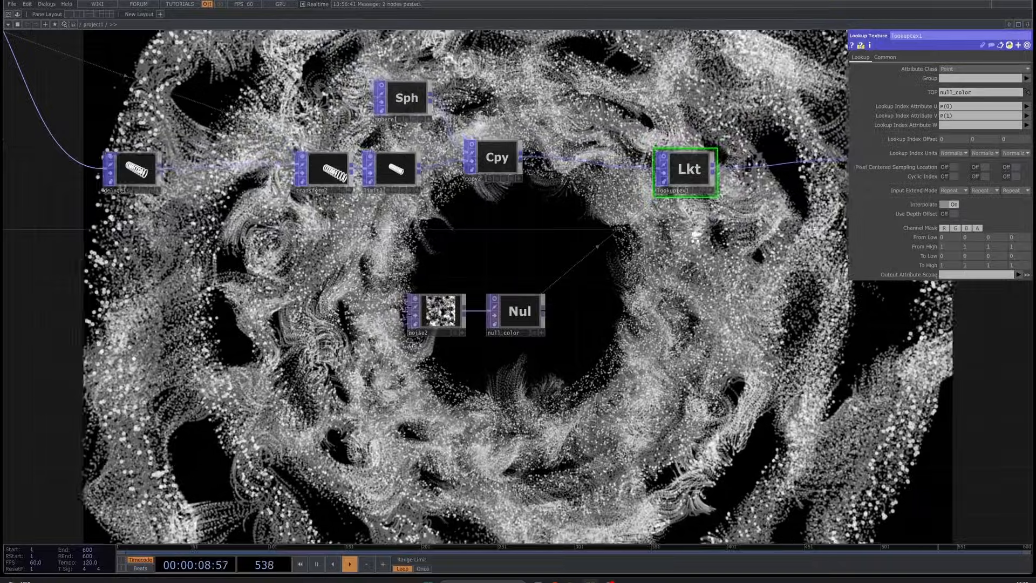
scroll(696, 236, up, 3)
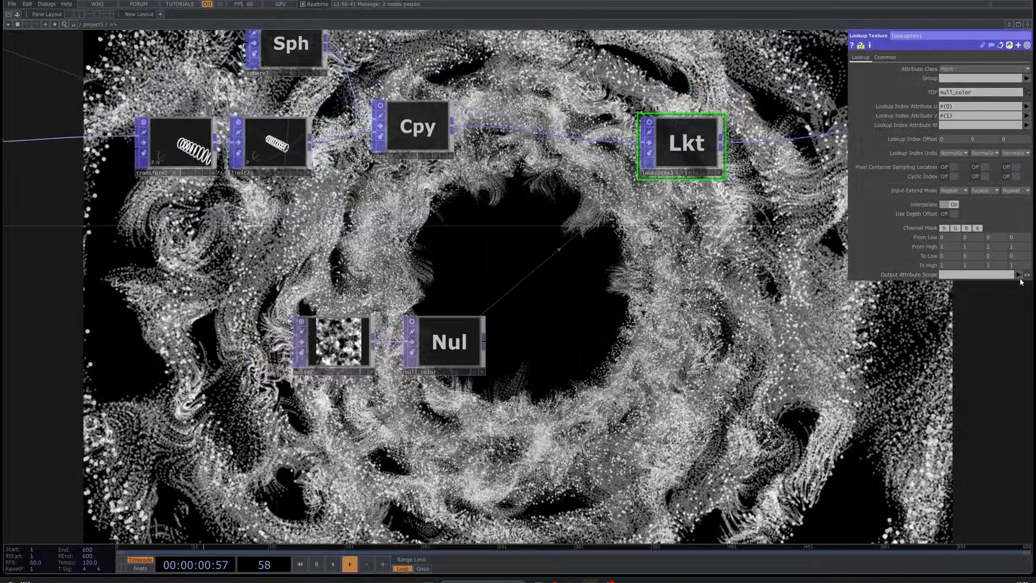
click(1018, 275)
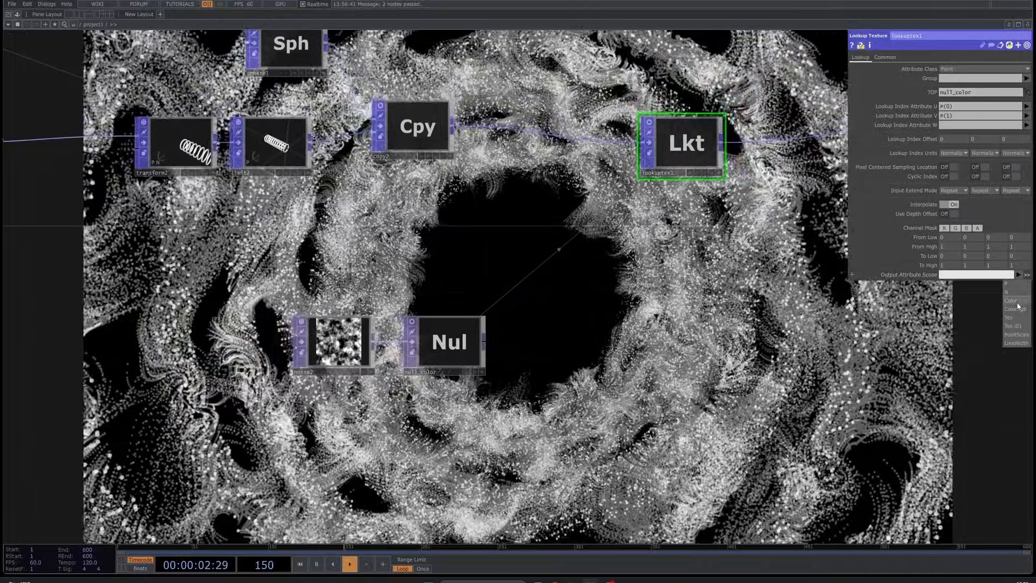
click(1011, 300)
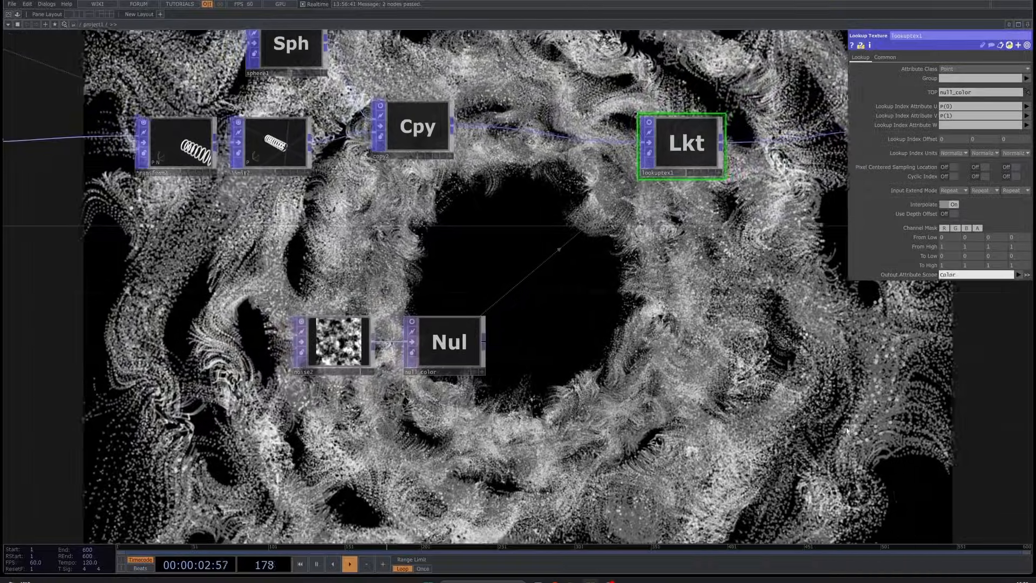
Set the Z translation of the noise2 texture to -0.3
drag(810, 407, 746, 344)
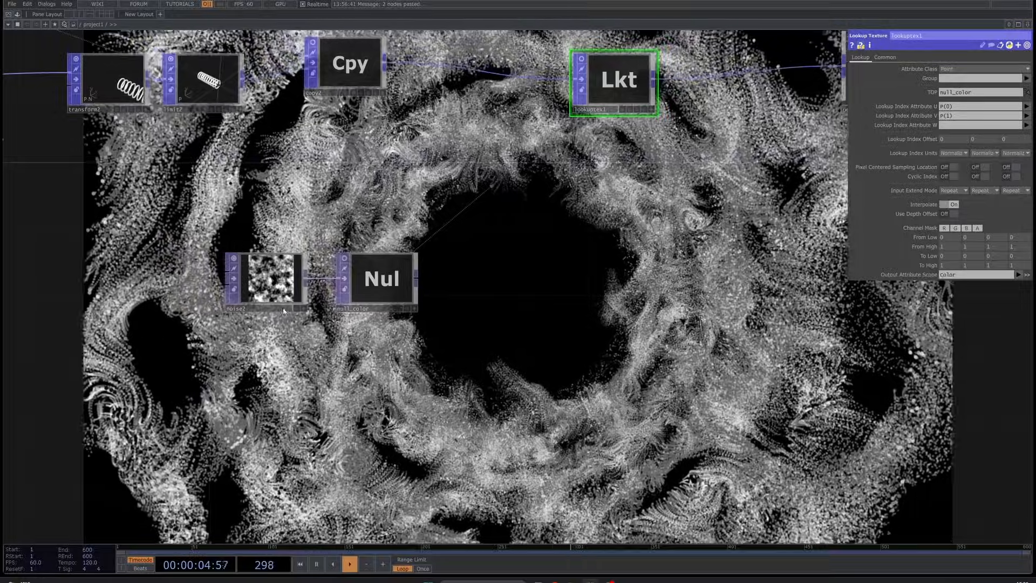
click(285, 312)
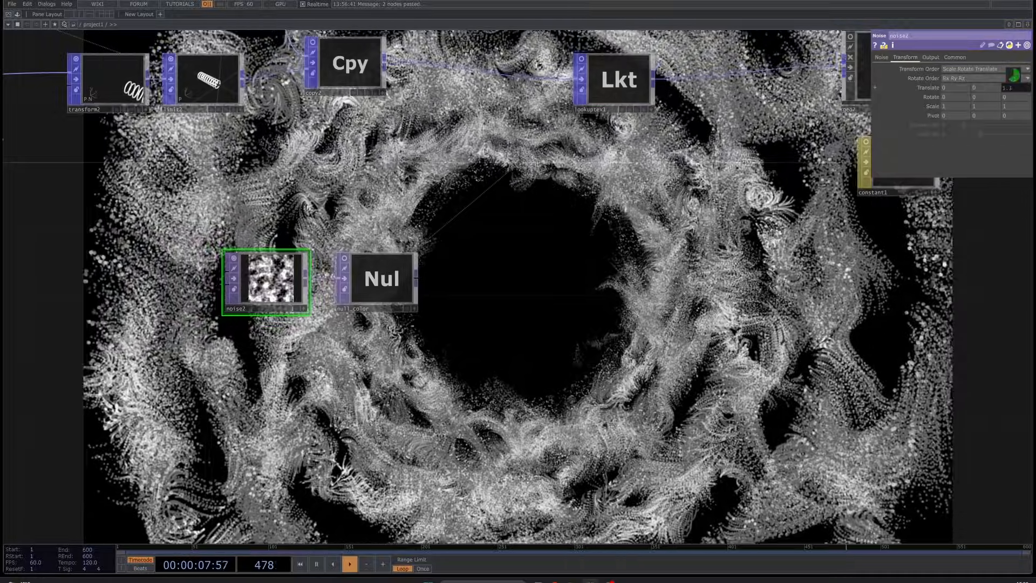
middle_drag(1014, 76, 1013, 76)
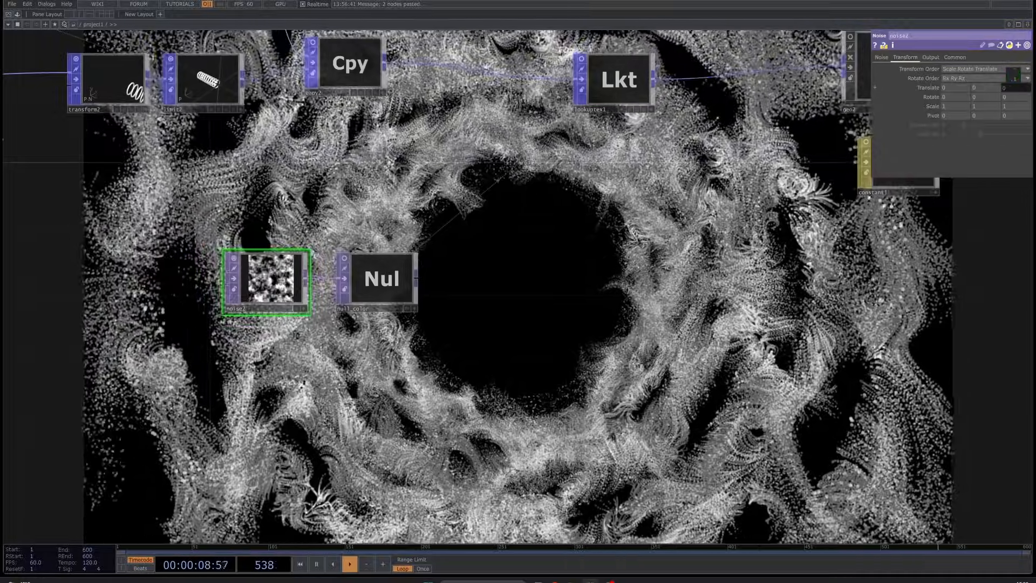
Shift the particle, noise and null2 nodes of the upper chain left to open space before transform1, and nudge transform2 slightly left
scroll(656, 281, down, 5)
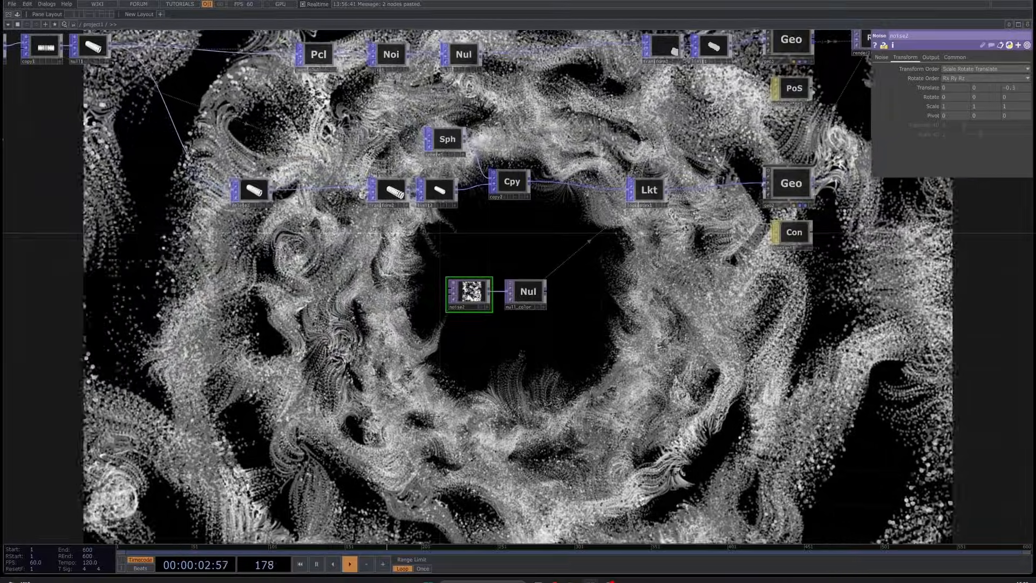
scroll(458, 195, down, 5)
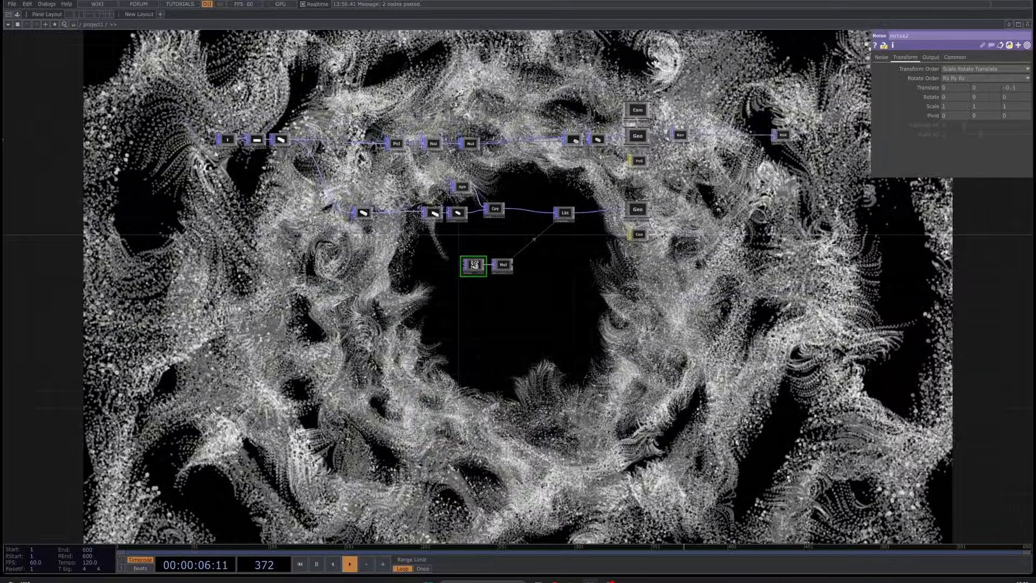
scroll(475, 219, up, 5)
drag(433, 329, 687, 408)
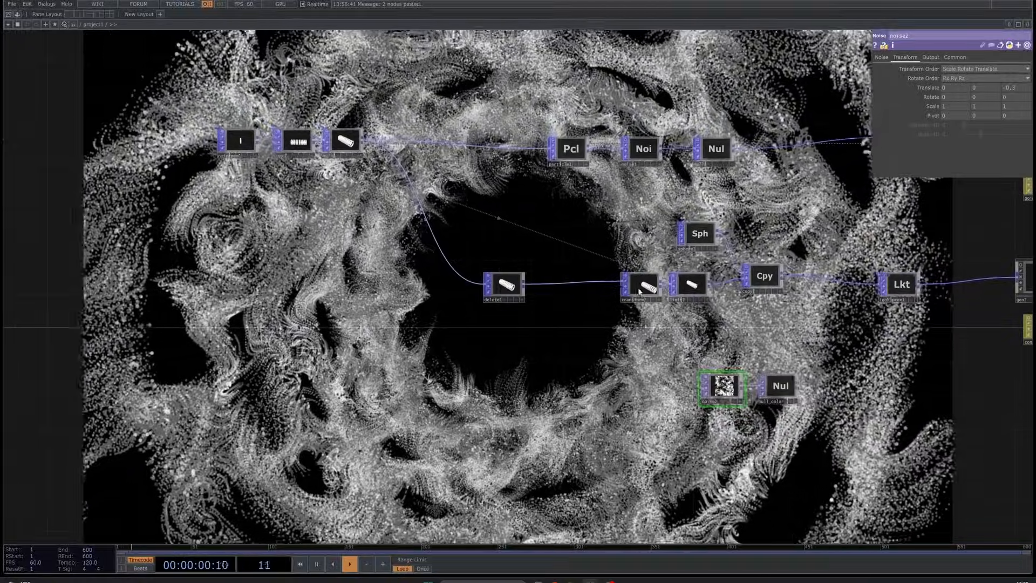
mouse_move(639, 292)
mouse_down()
mouse_move(601, 292)
mouse_move(632, 292)
mouse_up()
drag(660, 212, 713, 226)
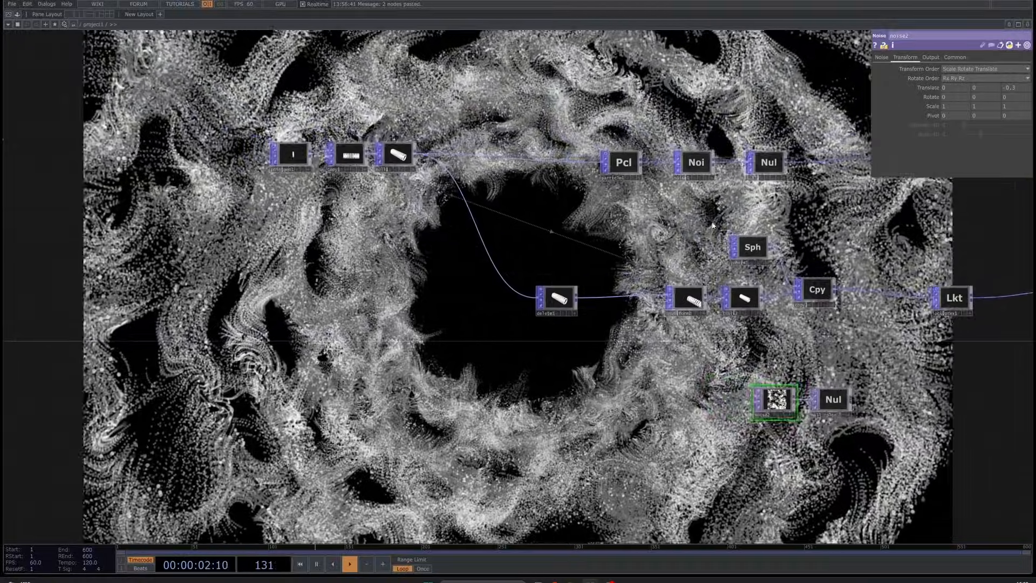
drag(637, 172, 565, 172)
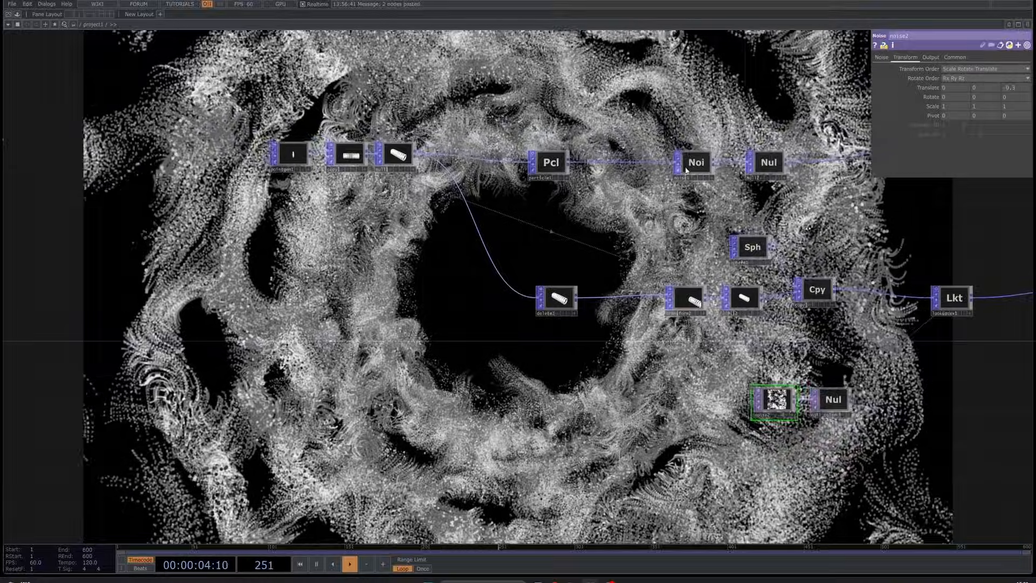
drag(686, 171, 614, 171)
drag(777, 168, 696, 168)
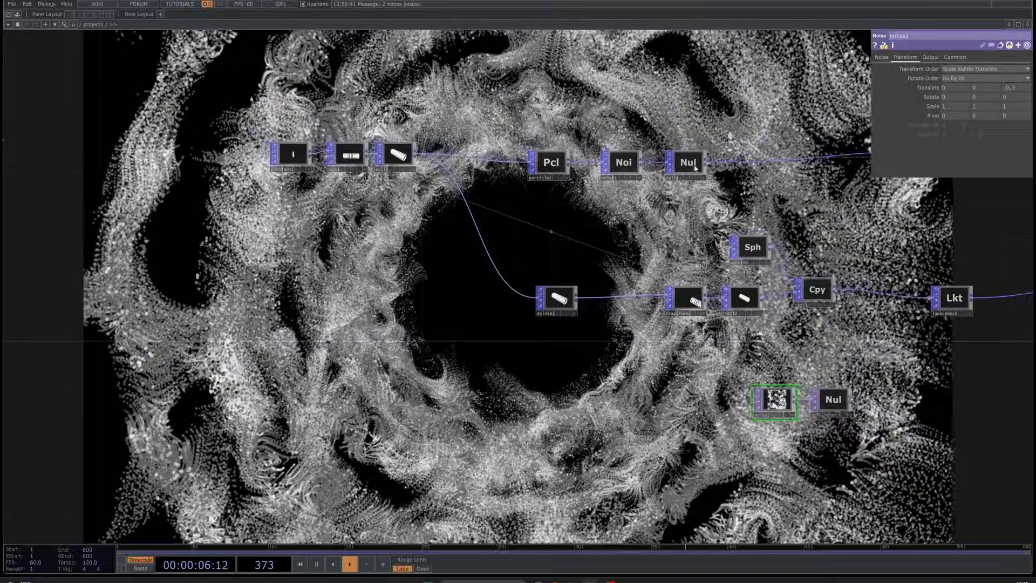
Set the Window Roll of cam1 to about -61
drag(639, 214, 385, 229)
scroll(586, 192, up, 4)
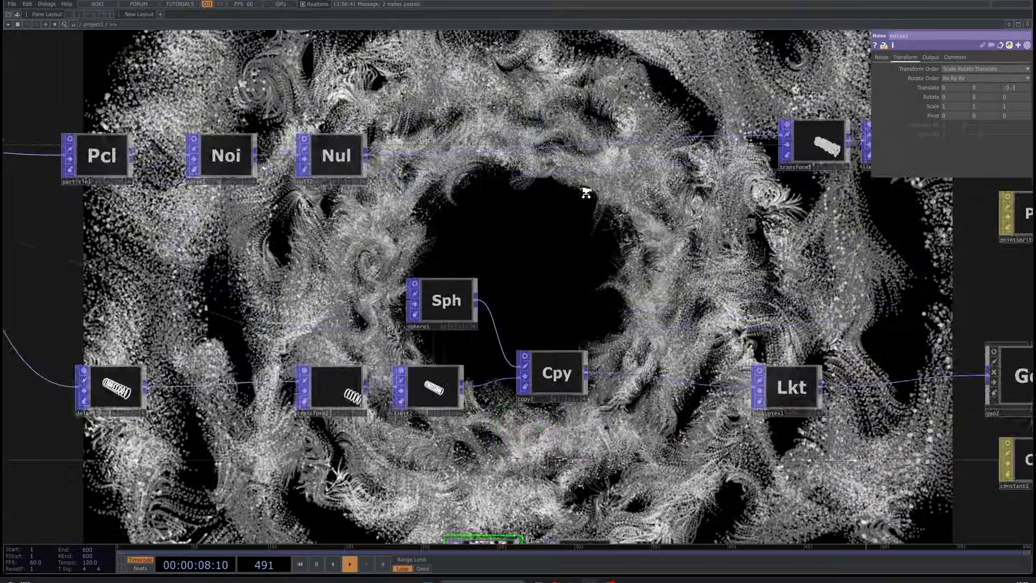
drag(741, 175, 599, 275)
scroll(599, 274, down, 4)
click(784, 193)
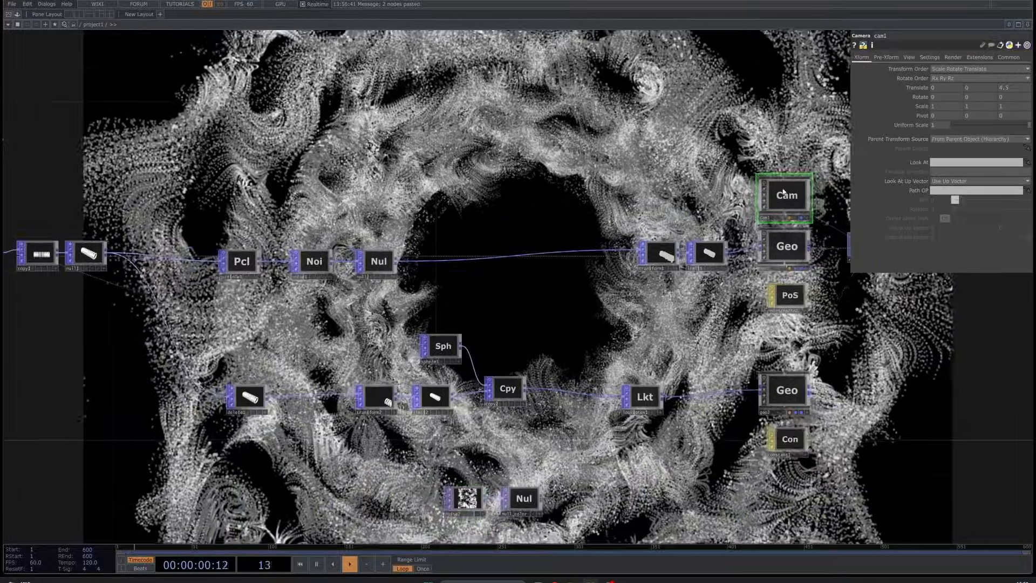
drag(745, 195, 556, 200)
click(909, 58)
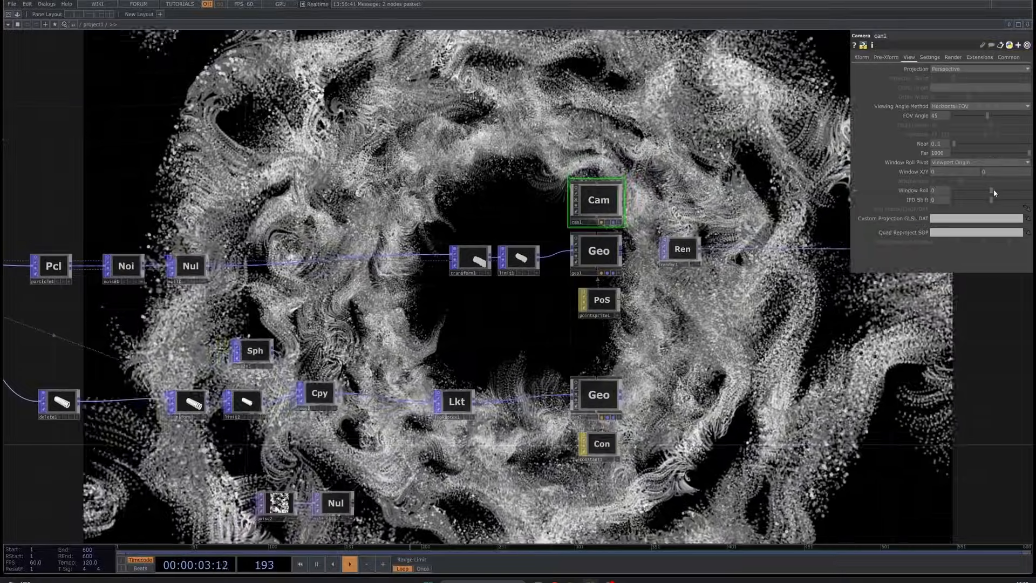
drag(993, 189, 980, 189)
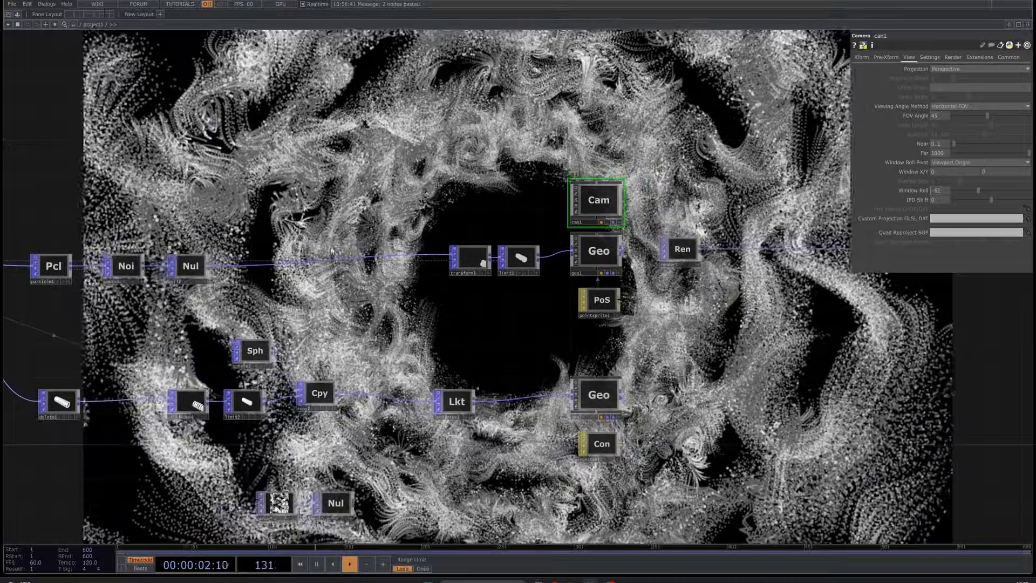
Insert a Transform POP on the wire between null2 and transform1
scroll(345, 290, up, 3)
drag(283, 238, 384, 248)
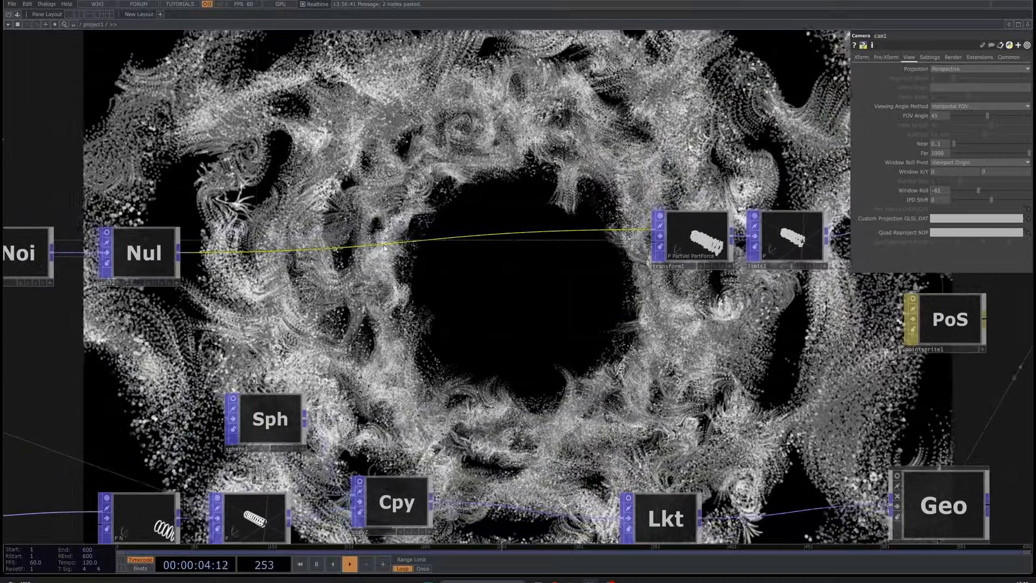
right_click(384, 246)
click(397, 237)
text(t)
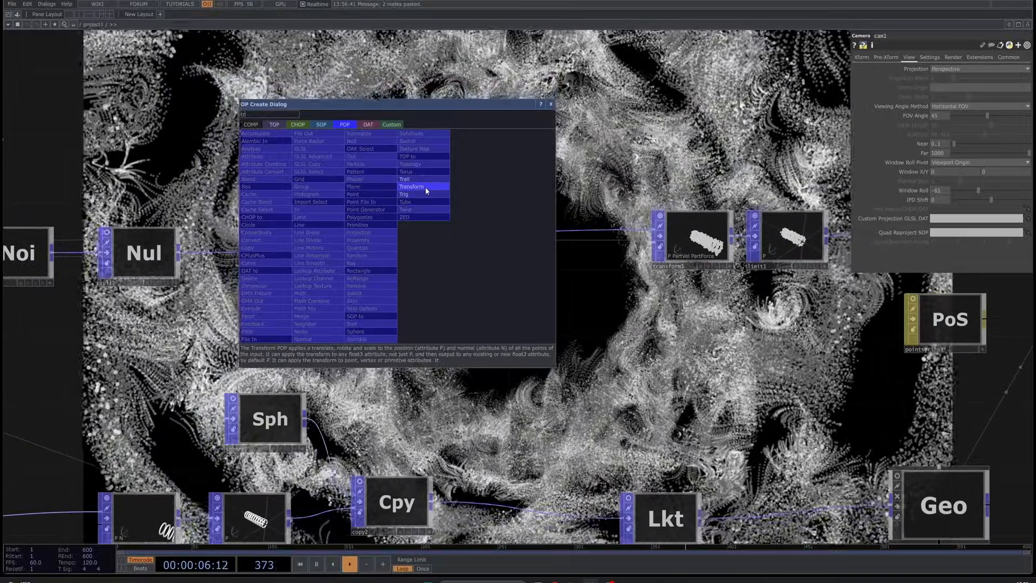
click(425, 186)
click(465, 243)
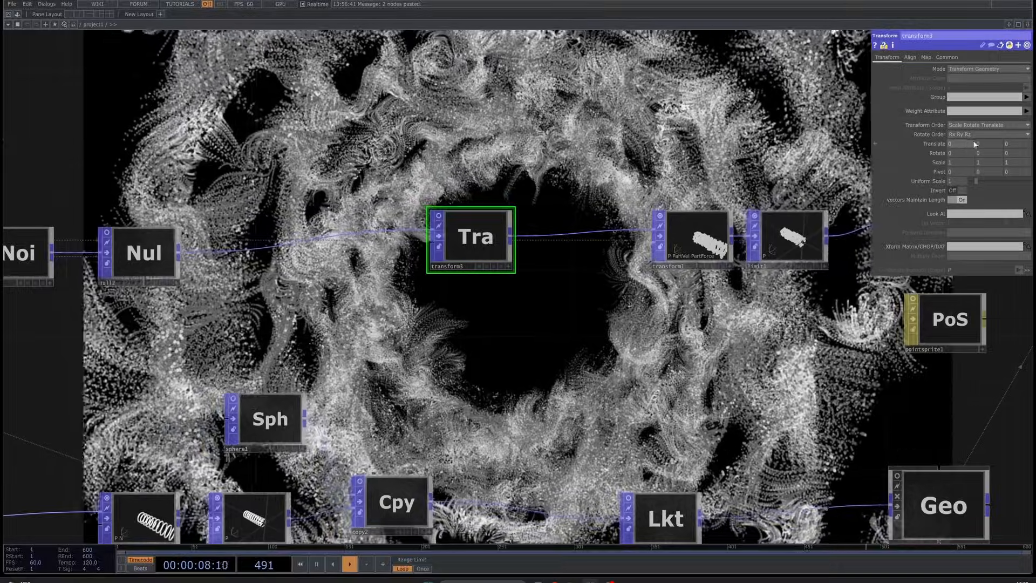
Drive the Z rotation of transform3 with the expression -absTime.seconds*5
middle_drag(1016, 154, 1018, 156)
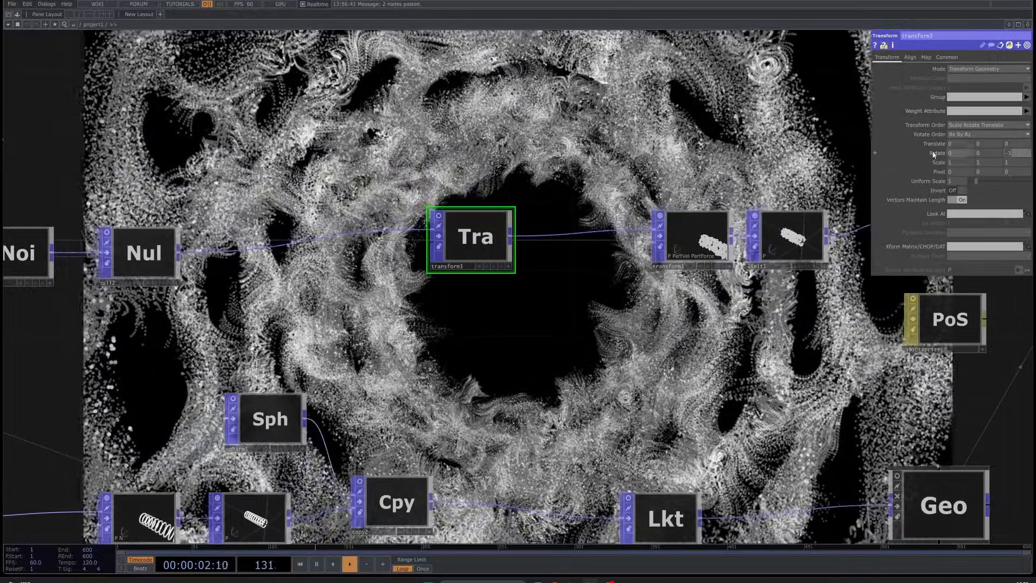
text(-abs)
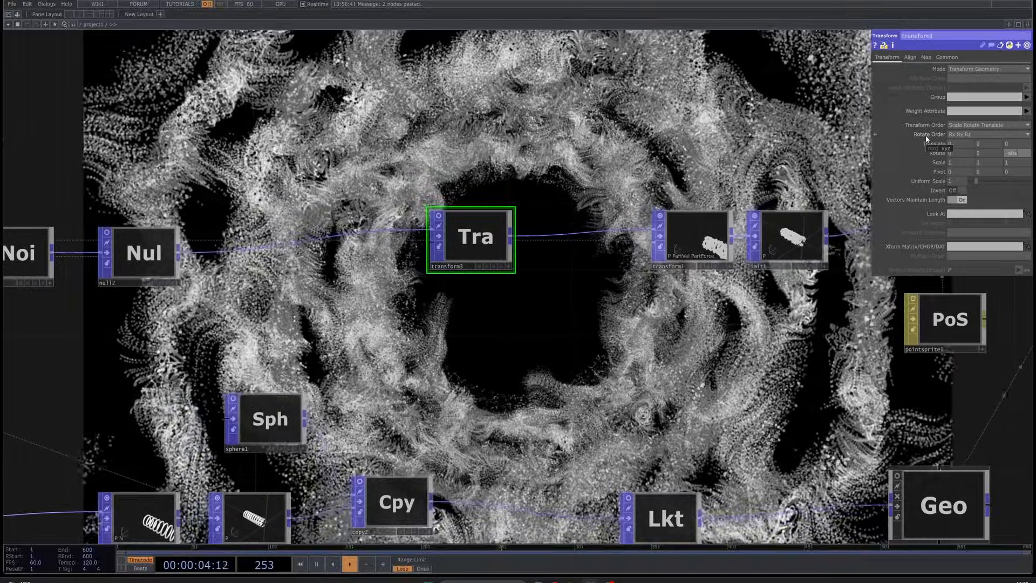
text(Time.seconds)
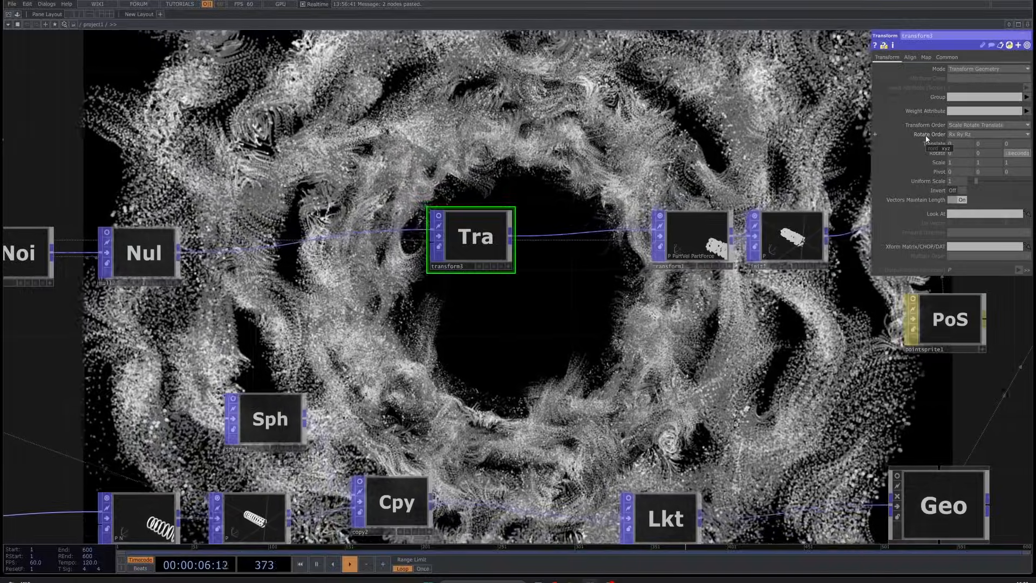
text(*5)
key(Return)
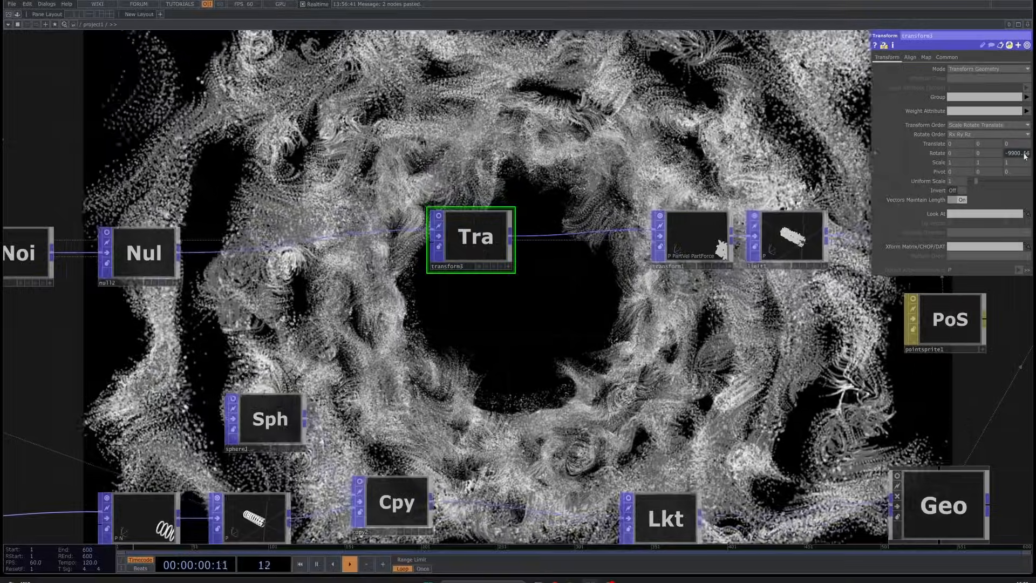
Slow the rotation of transform3 by changing its Z rotation expression to -absTime.seconds*2.5
click(1015, 154)
click(990, 184)
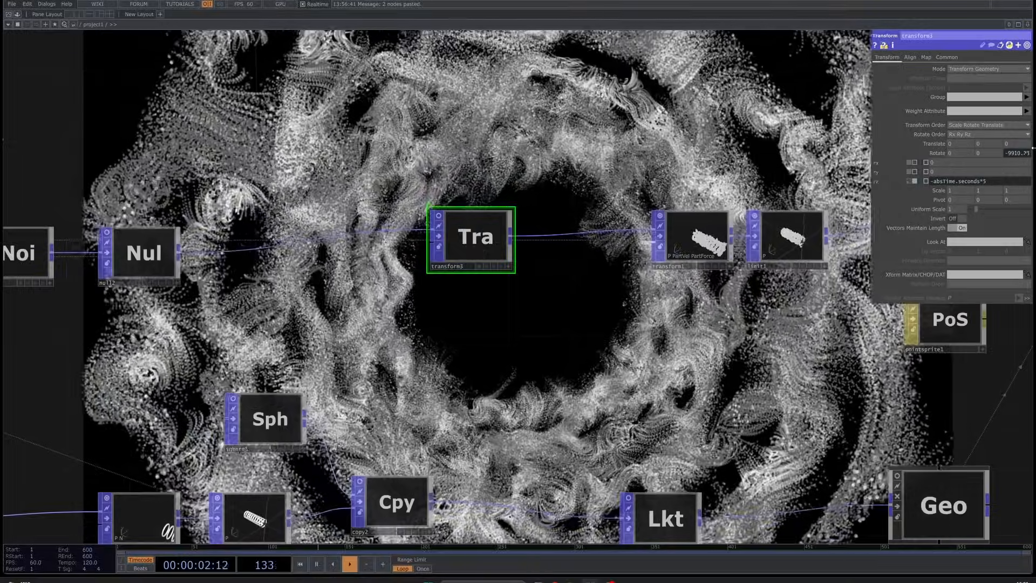
key(Return)
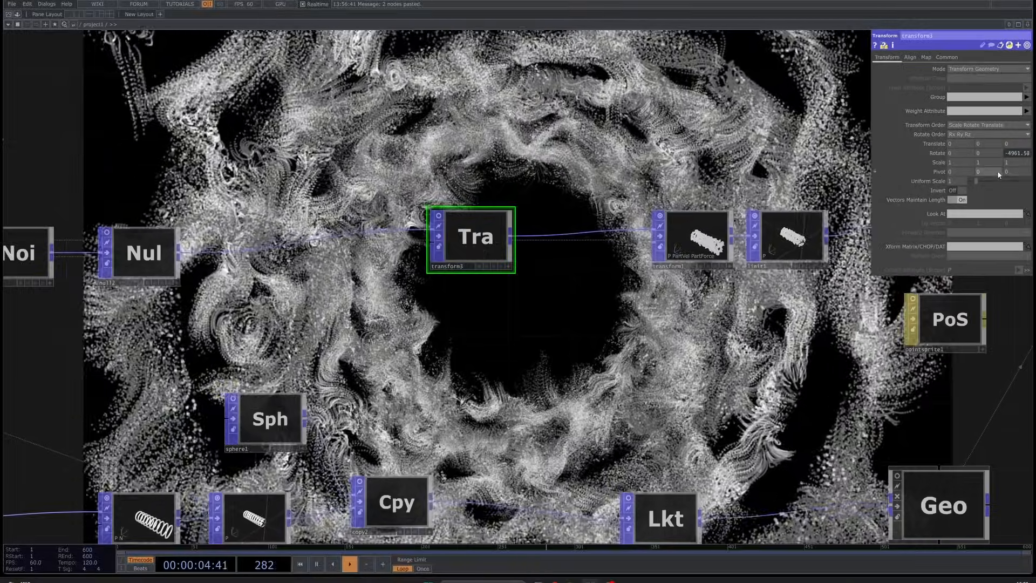
click(1015, 155)
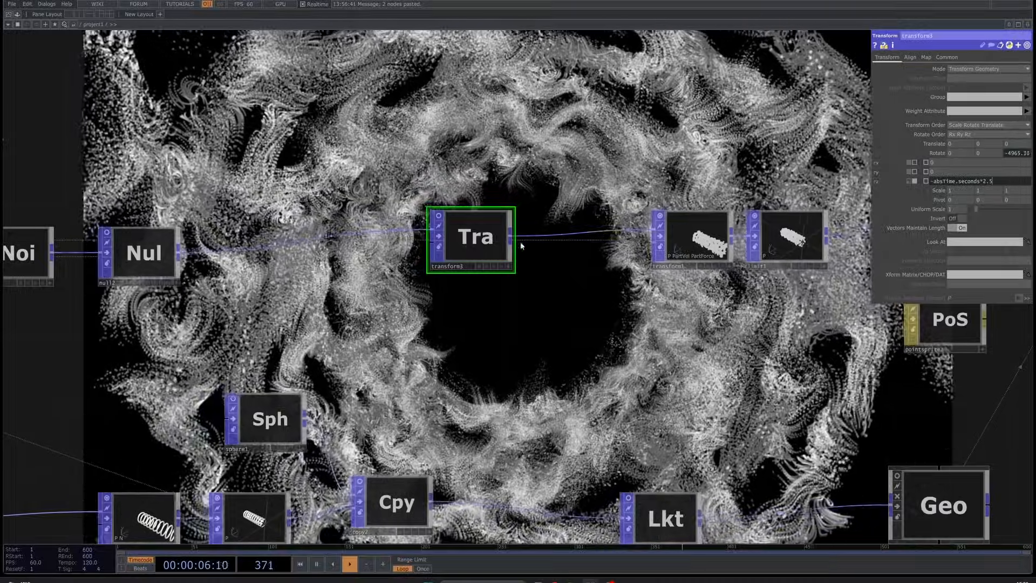
Duplicate transform3 and place the copy just below the original in the network
key(ctrl+c)
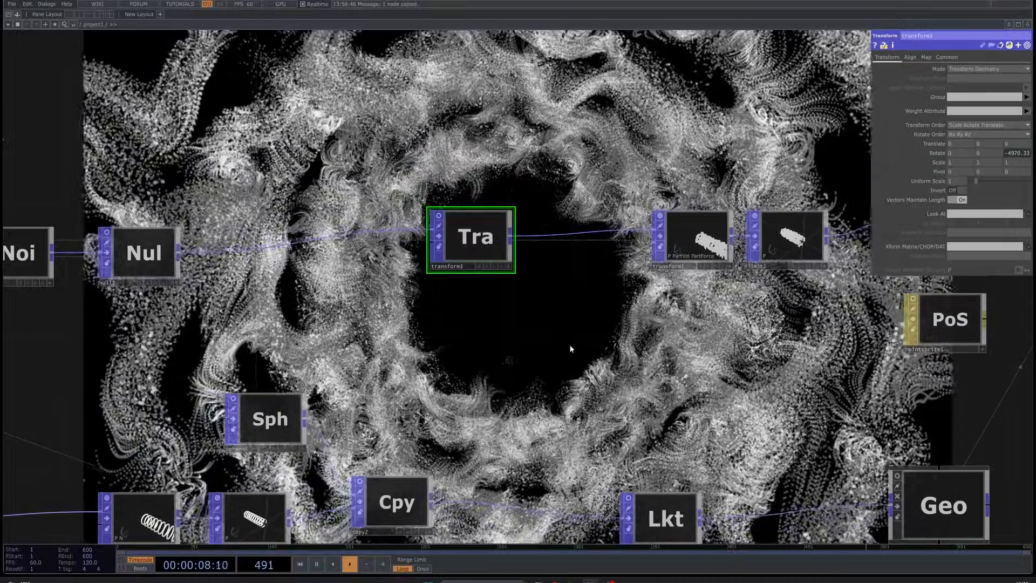
key(ctrl+v)
scroll(590, 241, down, 5)
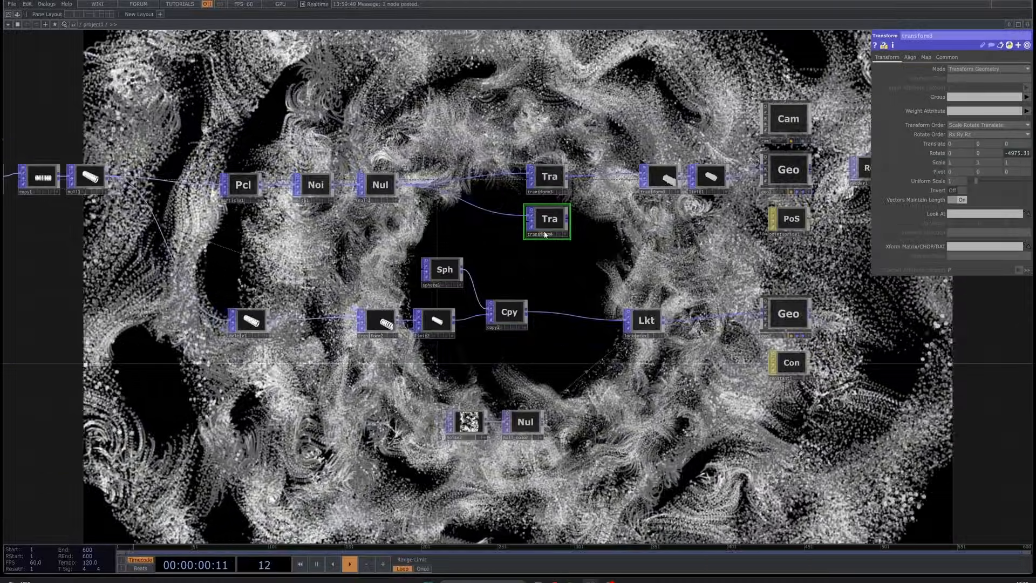
Insert the transform4 node between the Copy and Lookup Texture nodes in the lower chain
drag(545, 235, 569, 303)
scroll(540, 313, up, 5)
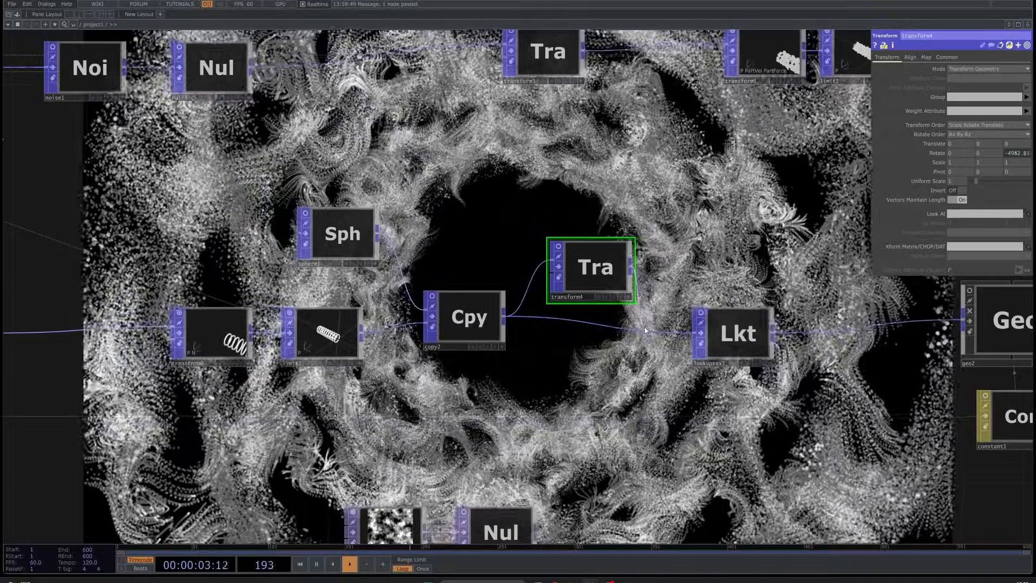
drag(604, 278, 604, 312)
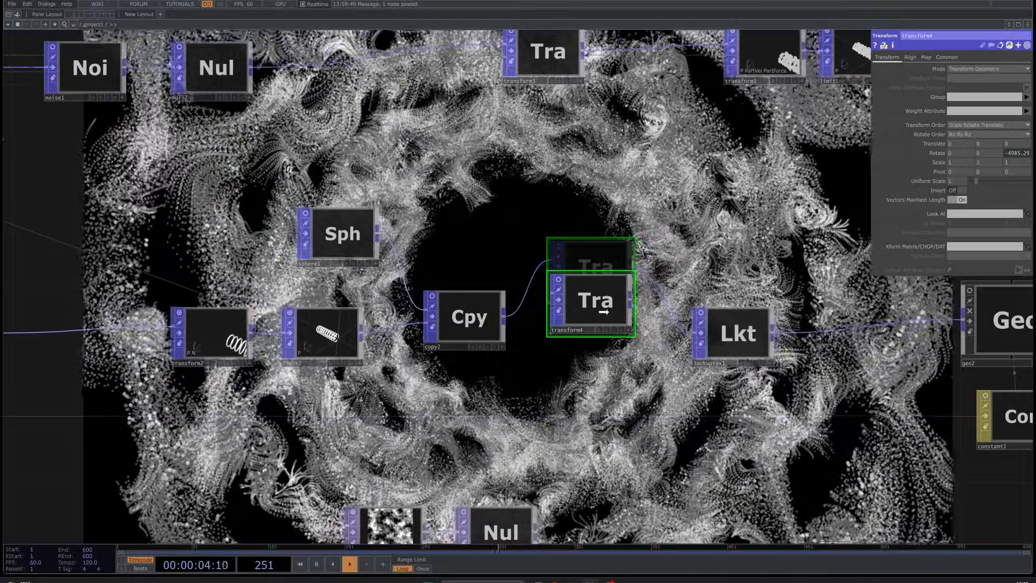
Look over both operator chains, from the point generator through the particle nodes to the Render and RGB Key
drag(571, 439, 515, 332)
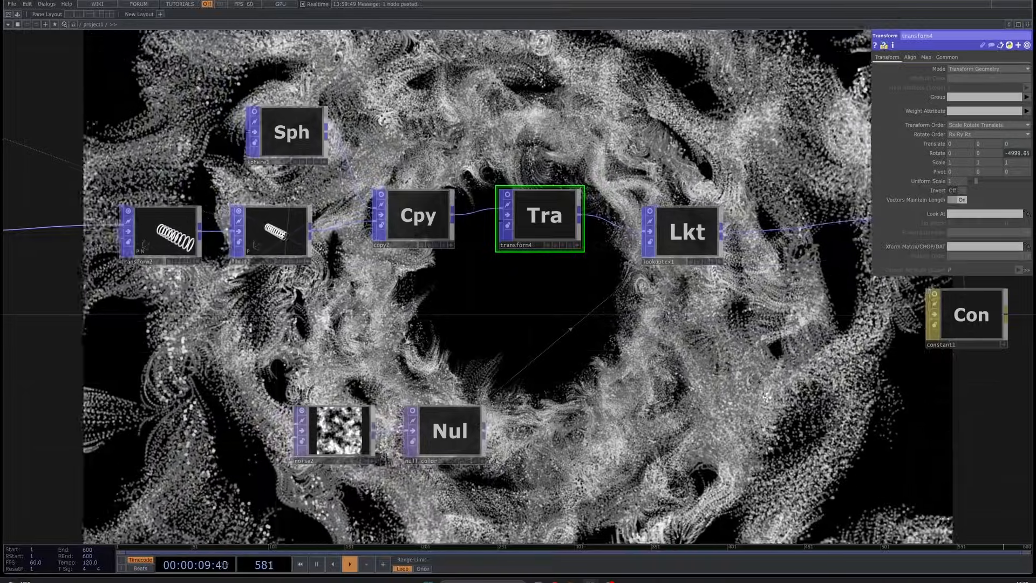
drag(697, 302, 736, 374)
scroll(733, 374, down, 6)
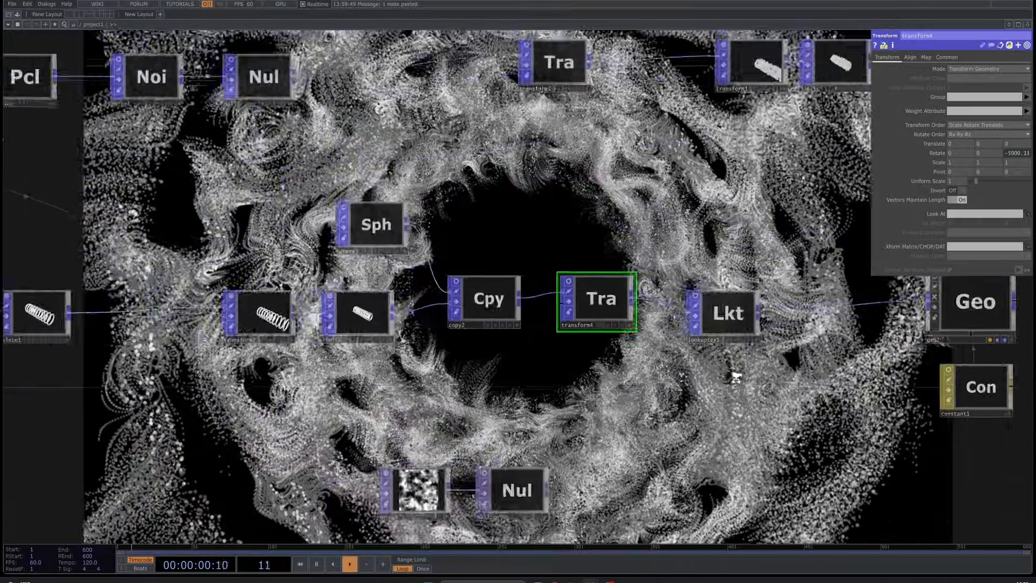
scroll(377, 267, up, 3)
drag(359, 253, 552, 349)
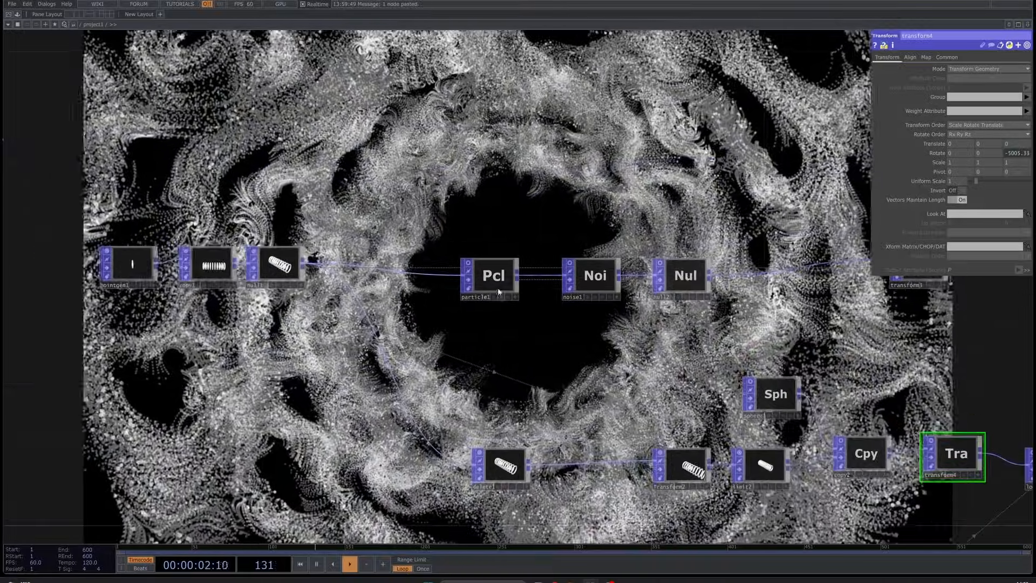
scroll(591, 227, down, 3)
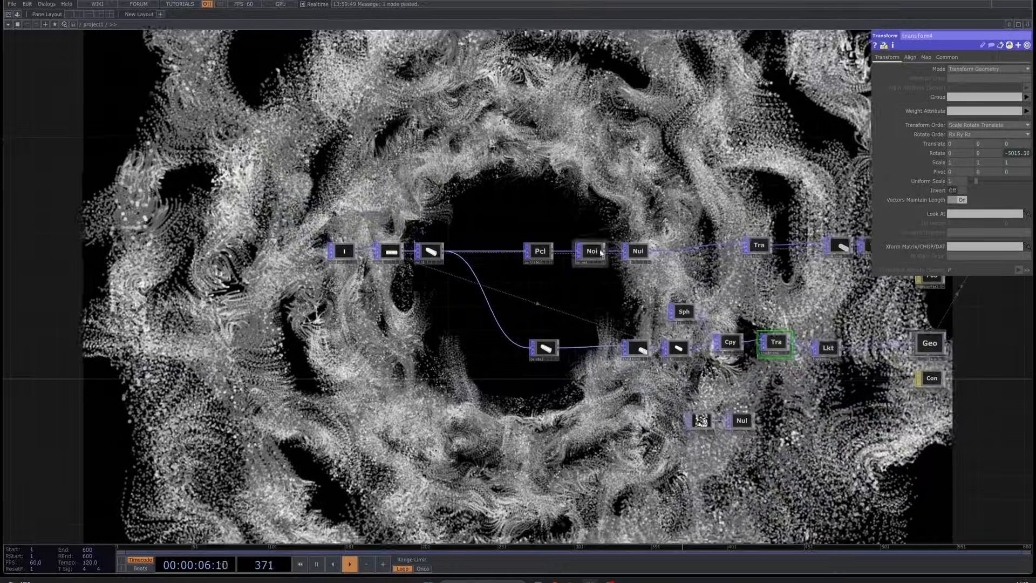
drag(674, 292, 425, 272)
drag(890, 298, 555, 315)
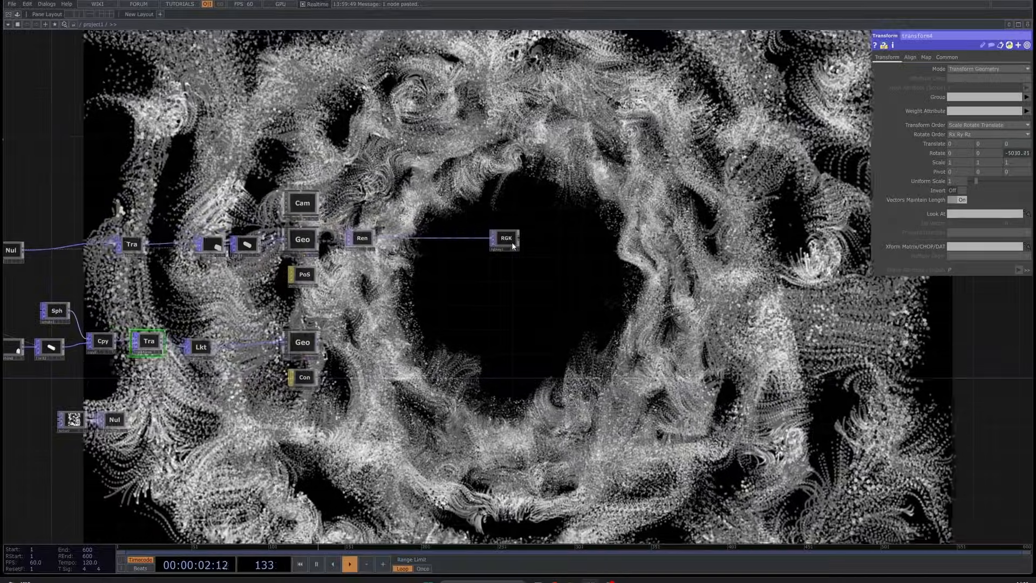
Add a Circle TOP from the Render's output, placed just below the wire to the RGB Key
scroll(493, 283, up, 6)
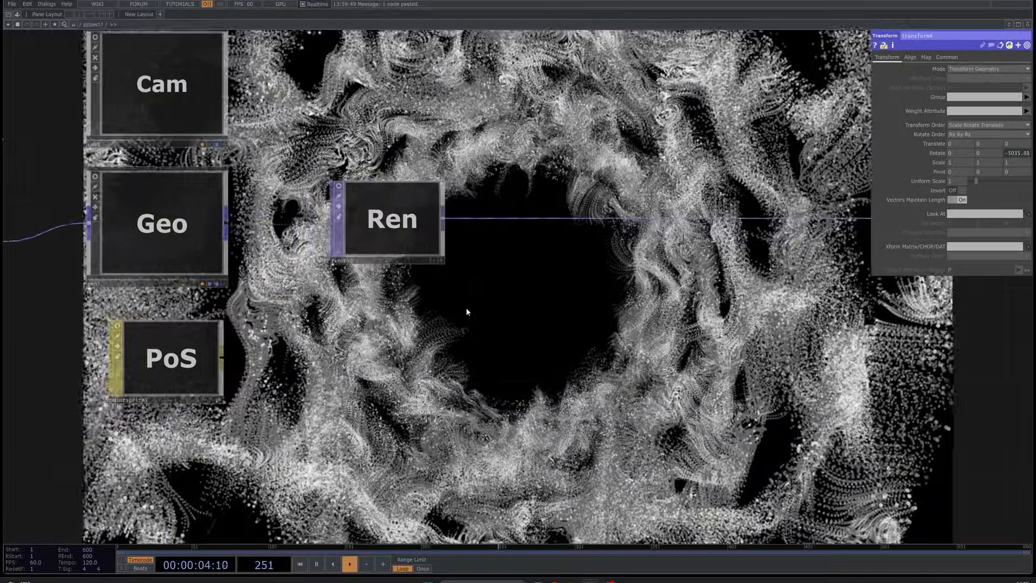
drag(522, 287, 428, 279)
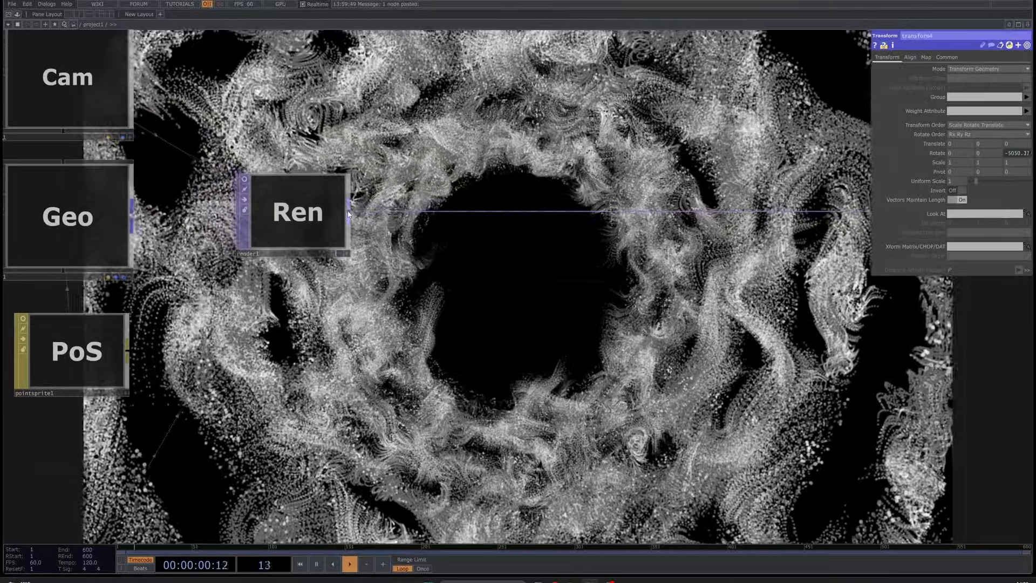
right_click(348, 213)
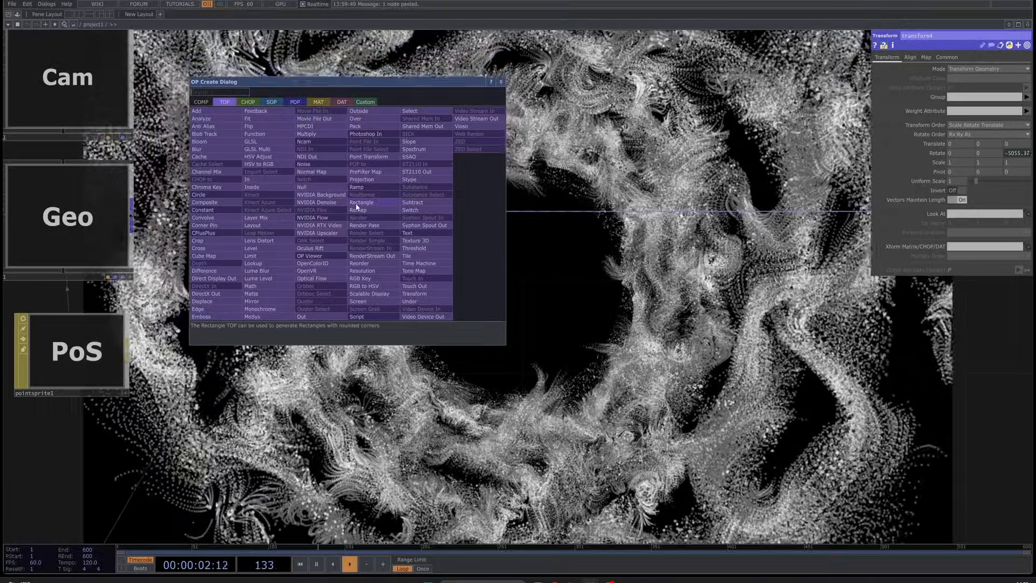
click(221, 194)
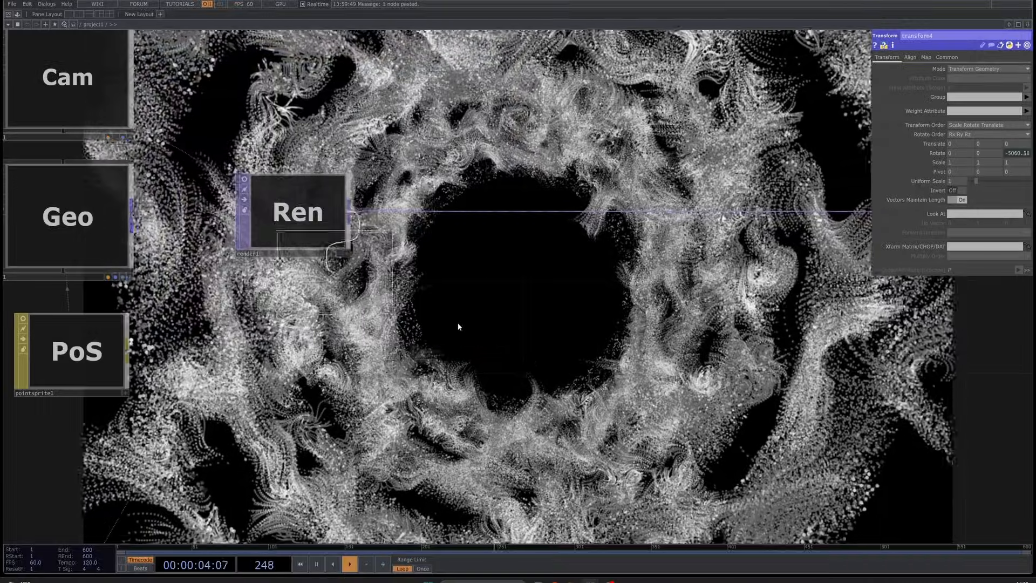
click(427, 301)
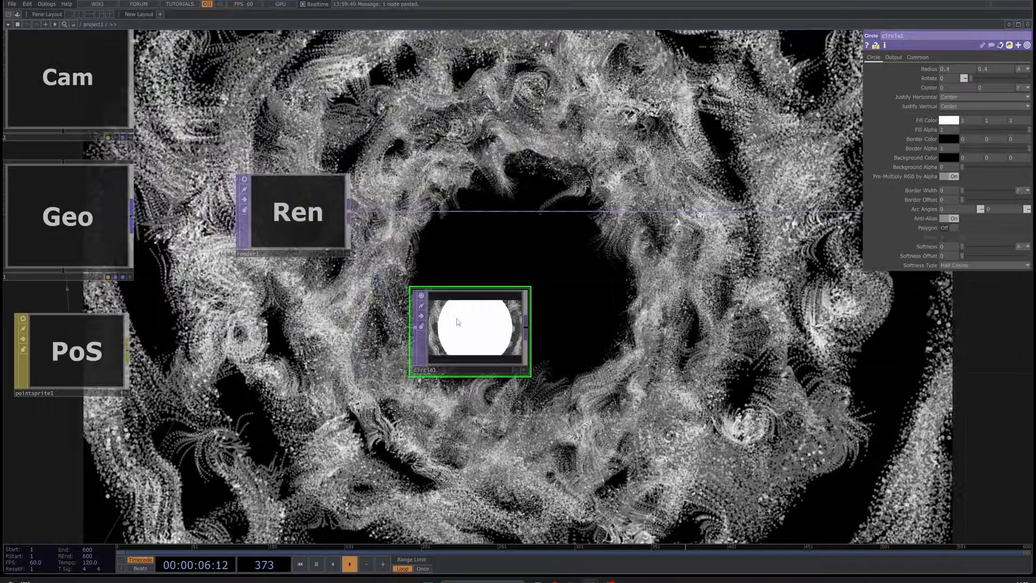
Give the circle a radius of 0.56, a softness of 0.2 and a background alpha of 1
scroll(459, 324, up, 3)
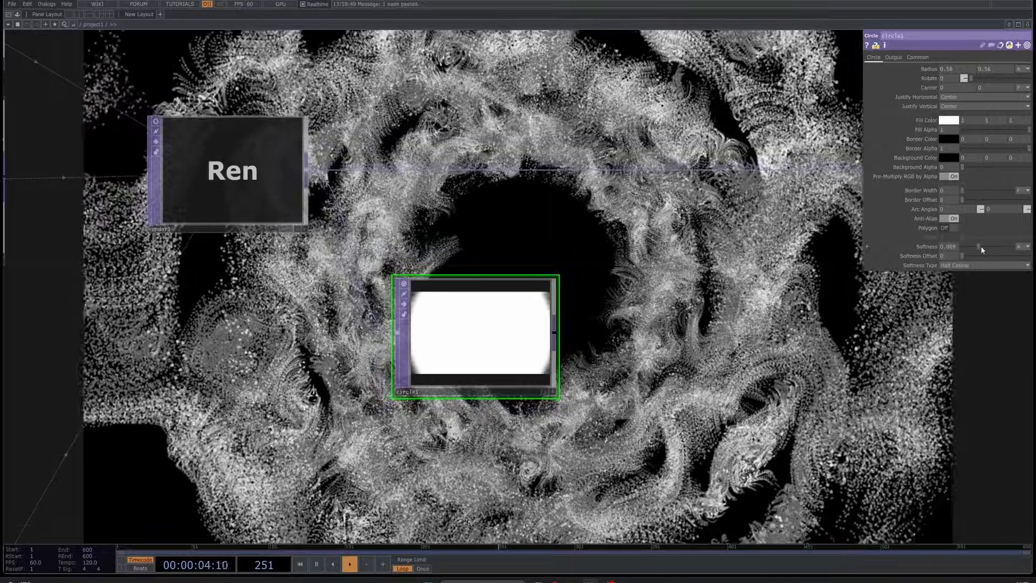
scroll(563, 339, up, 5)
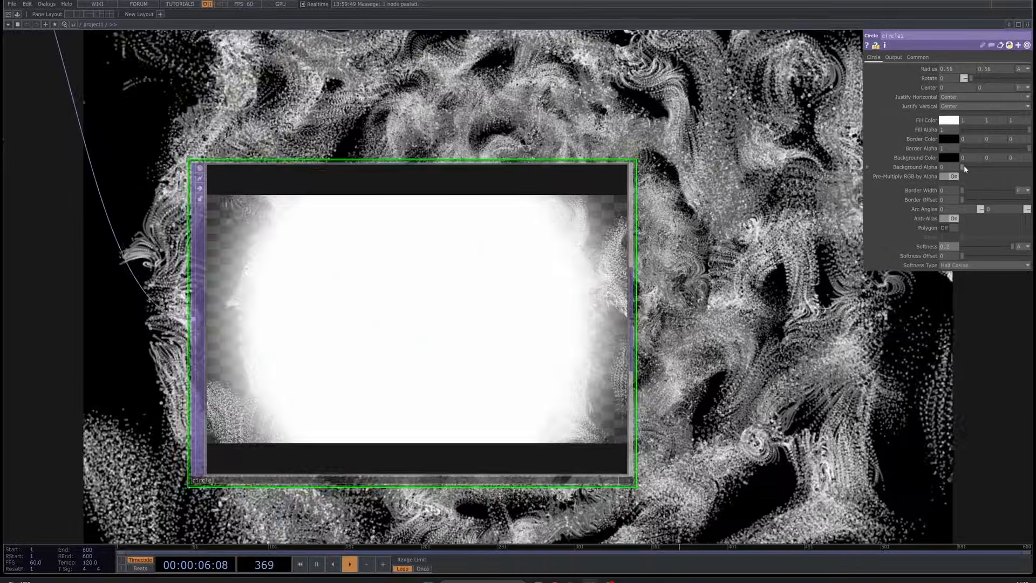
drag(964, 166, 1028, 178)
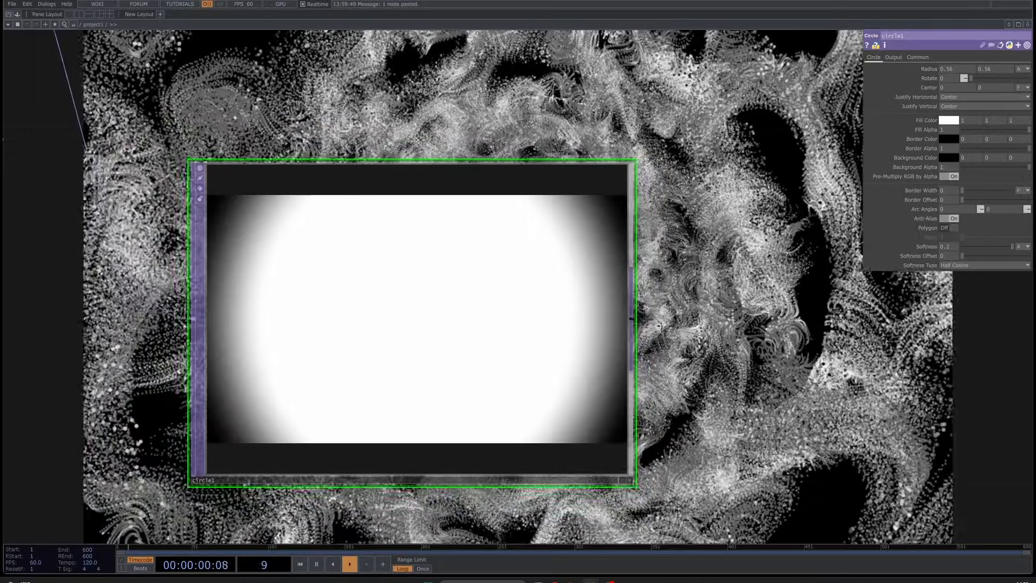
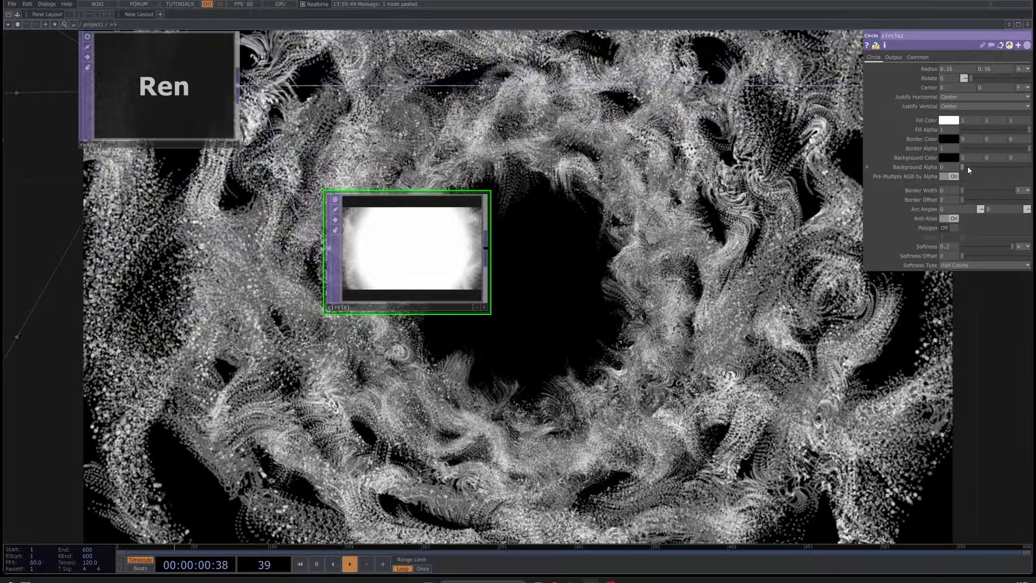
drag(965, 167, 1030, 167)
Insert a Luma Blur between the Render and the RGB Key, with the circle wired into its second input
scroll(670, 222, down, 3)
drag(677, 162, 579, 192)
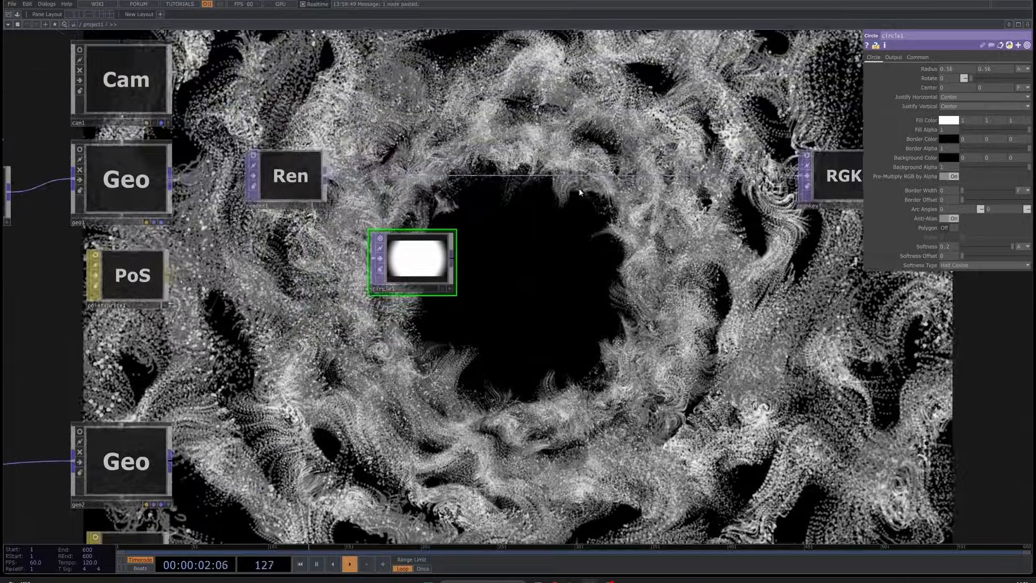
click(589, 175)
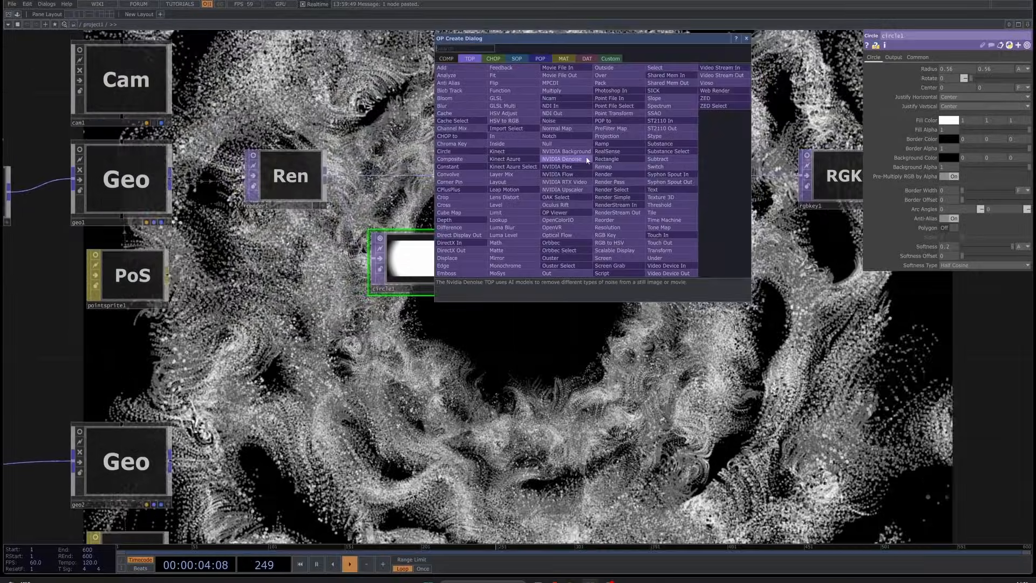
click(502, 227)
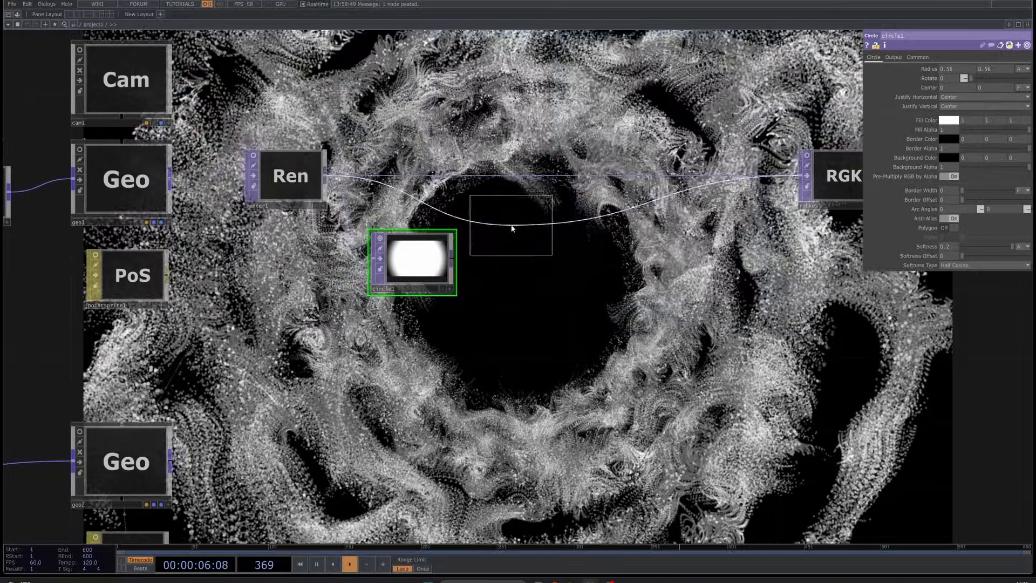
click(598, 187)
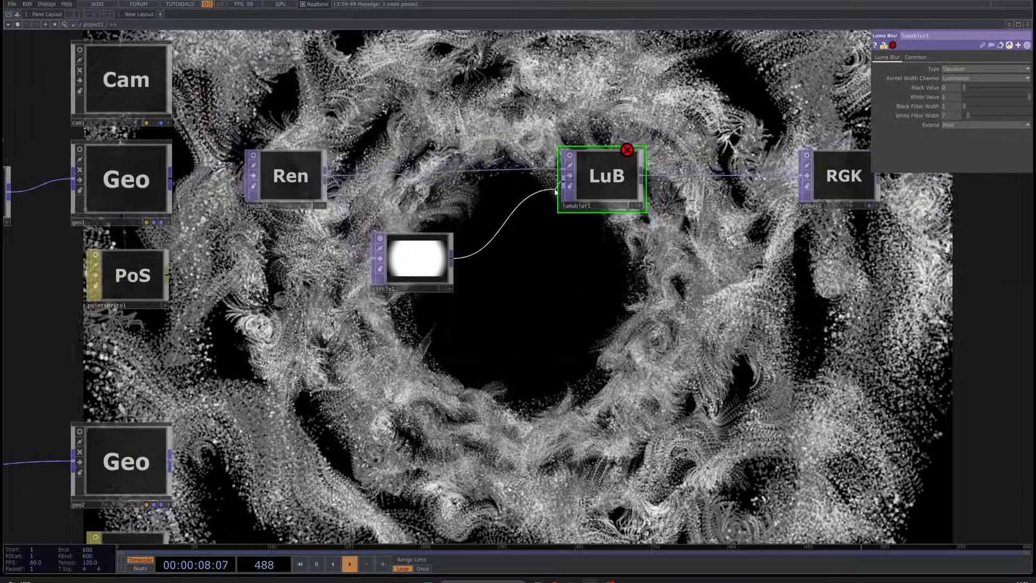
Set the Luma Blur's white filter width to 1, raise its black filter width, and set the circle's softness to 0.23
scroll(572, 156, up, 3)
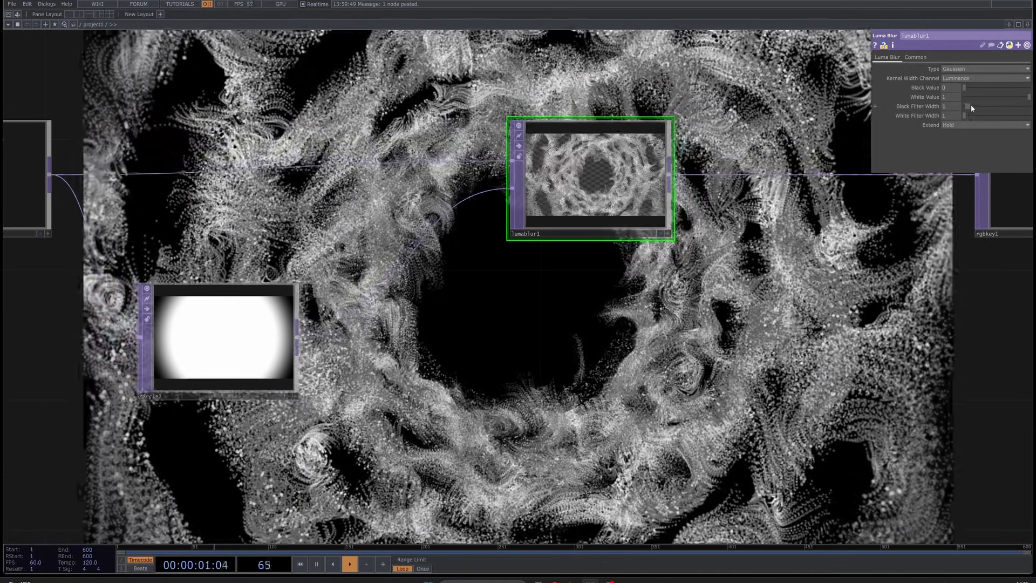
drag(972, 108, 974, 110)
click(223, 336)
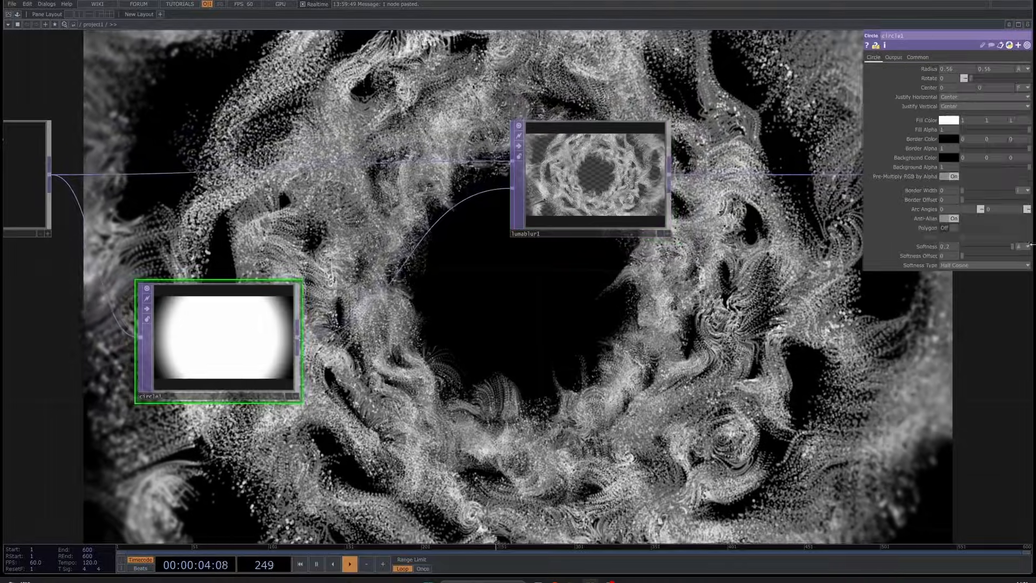
mouse_move(955, 245)
middle_down()
mouse_move(982, 239)
mouse_move(950, 248)
mouse_move(952, 233)
middle_up()
Set the Render TOP's resolution to 1920 x 1080
scroll(555, 313, down, 5)
scroll(629, 301, down, 5)
drag(346, 308, 587, 326)
scroll(587, 326, up, 1)
middle_drag(586, 326, 588, 315)
drag(588, 314, 430, 301)
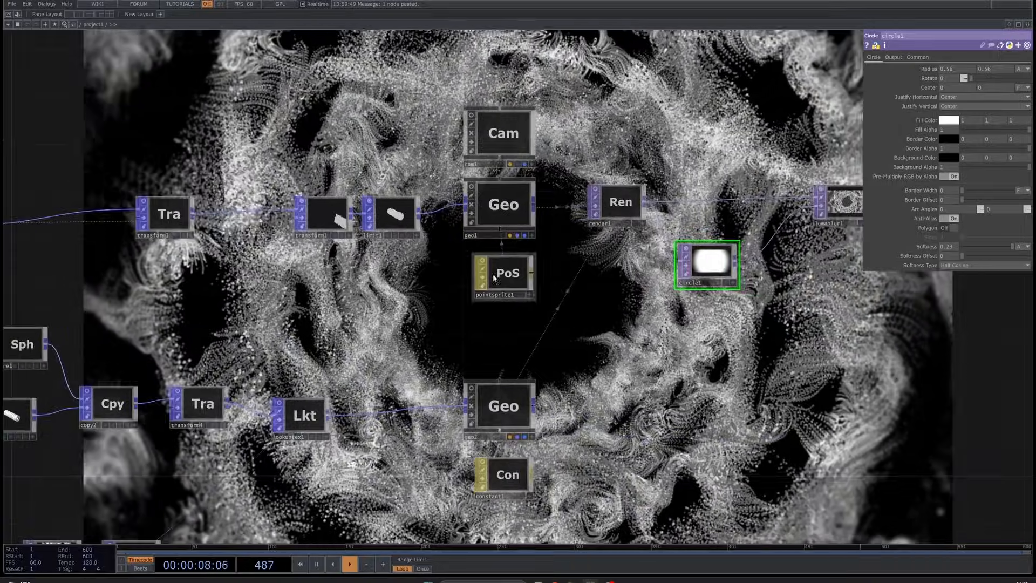
click(617, 214)
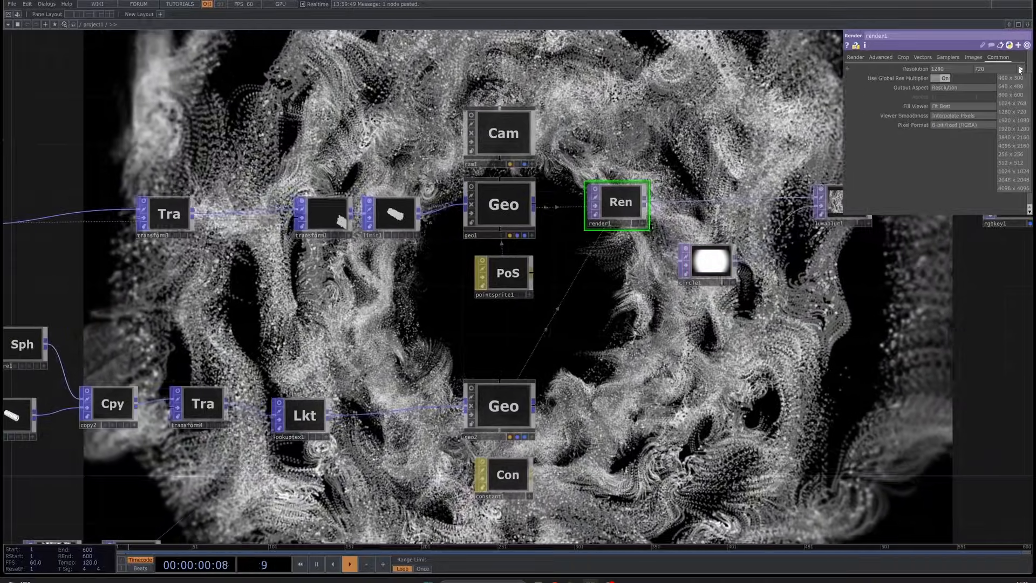
click(1020, 69)
click(1013, 120)
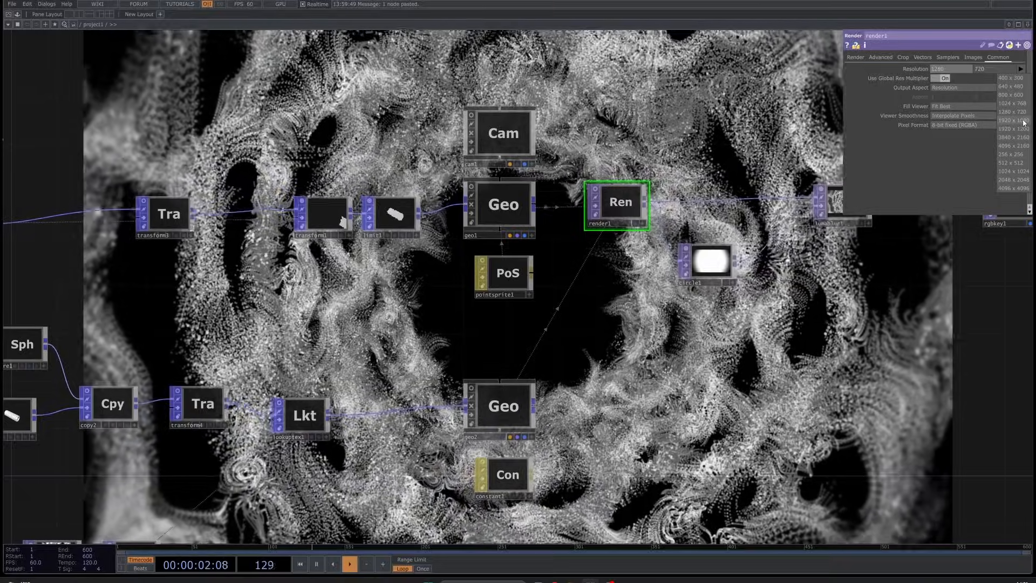
Set the point sprite material's Near Point Scale to 4
scroll(622, 277, down, 5)
scroll(433, 226, up, 5)
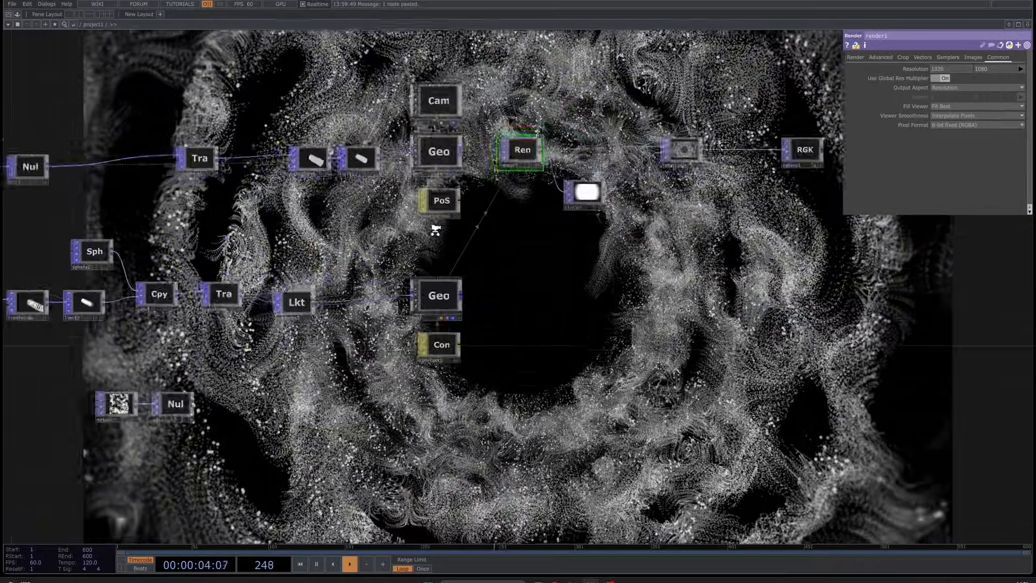
click(449, 191)
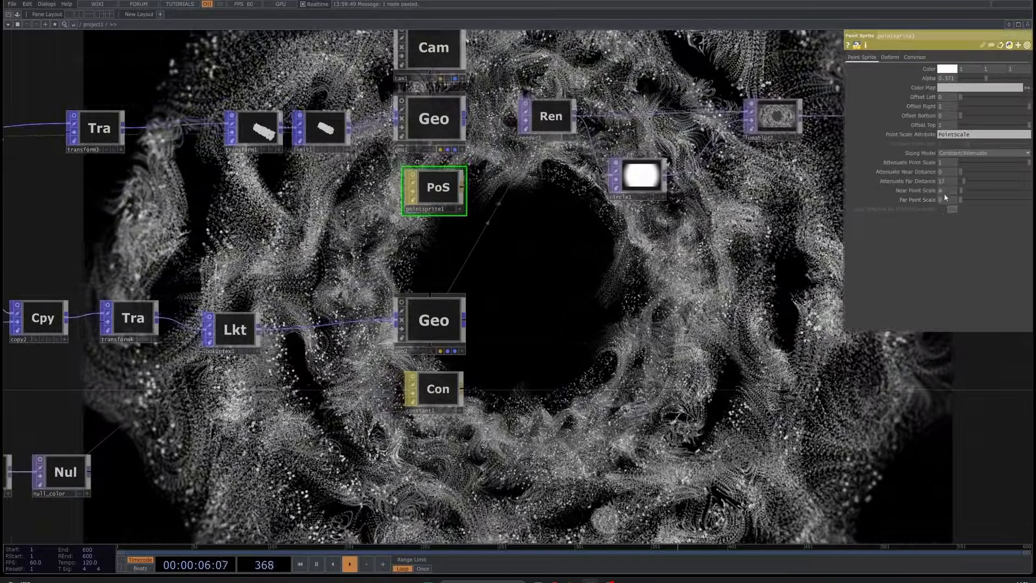
scroll(560, 404, down, 5)
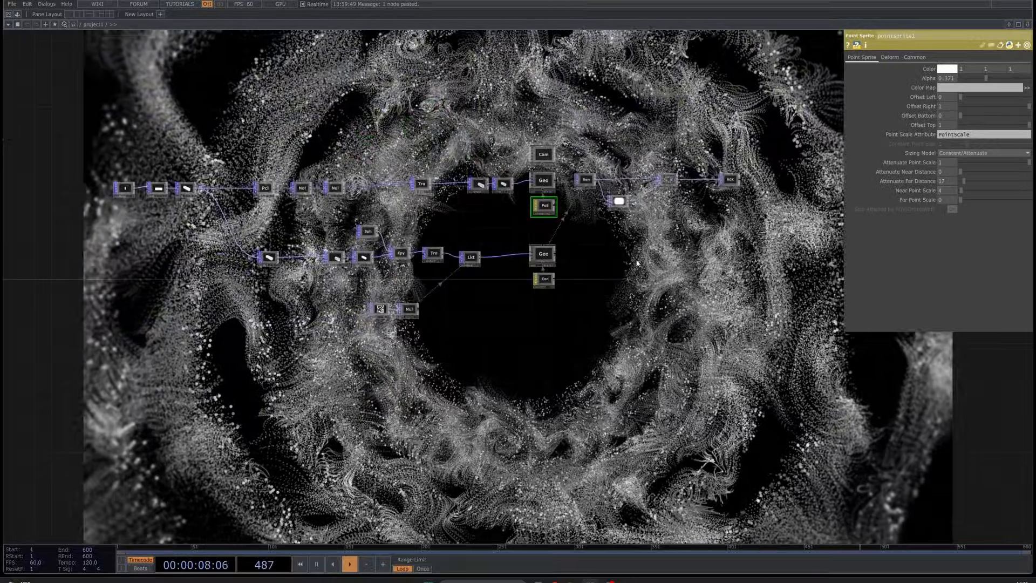
scroll(553, 222, down, 3)
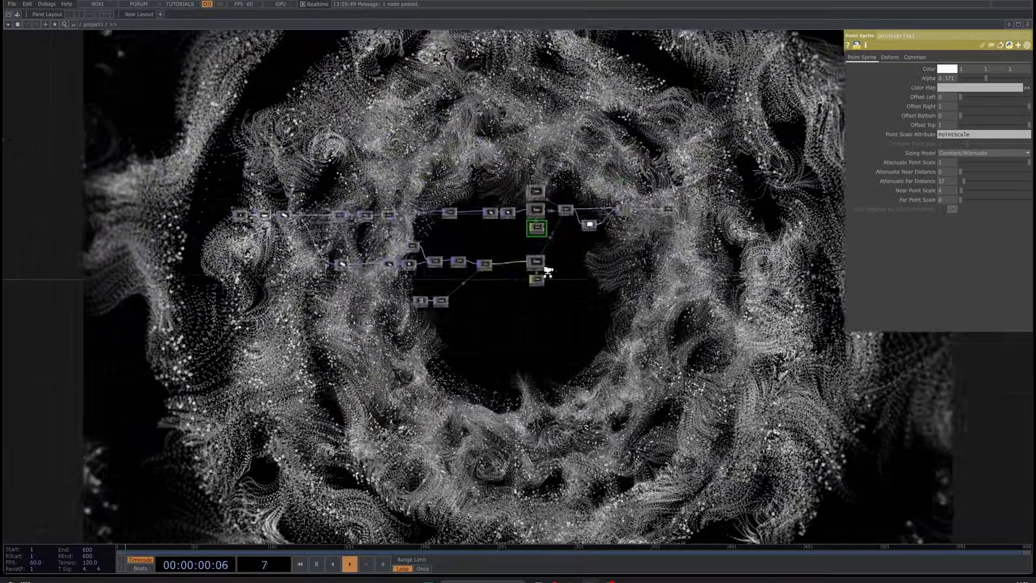
scroll(546, 270, up, 3)
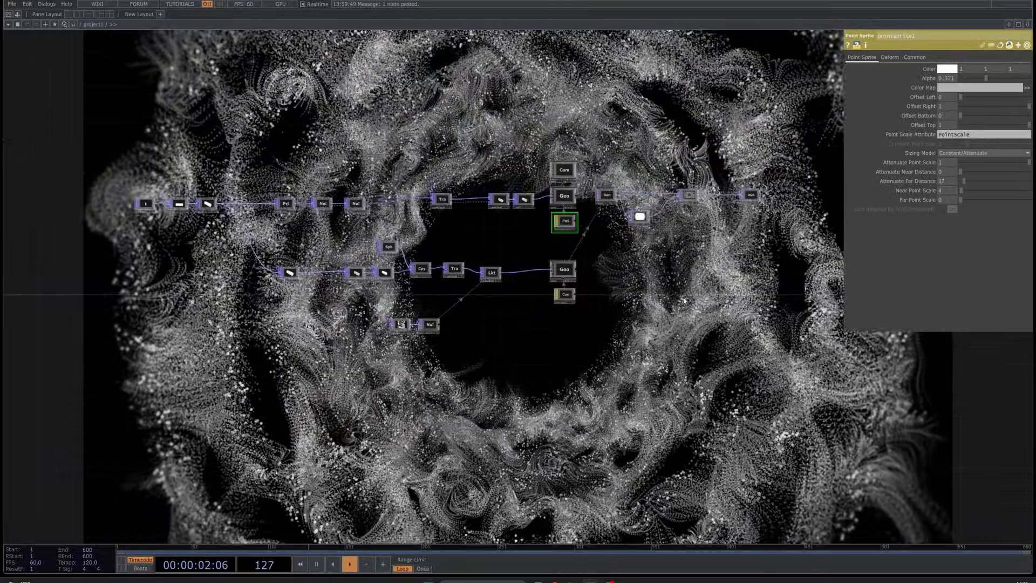
scroll(581, 356, down, 3)
scroll(603, 382, up, 3)
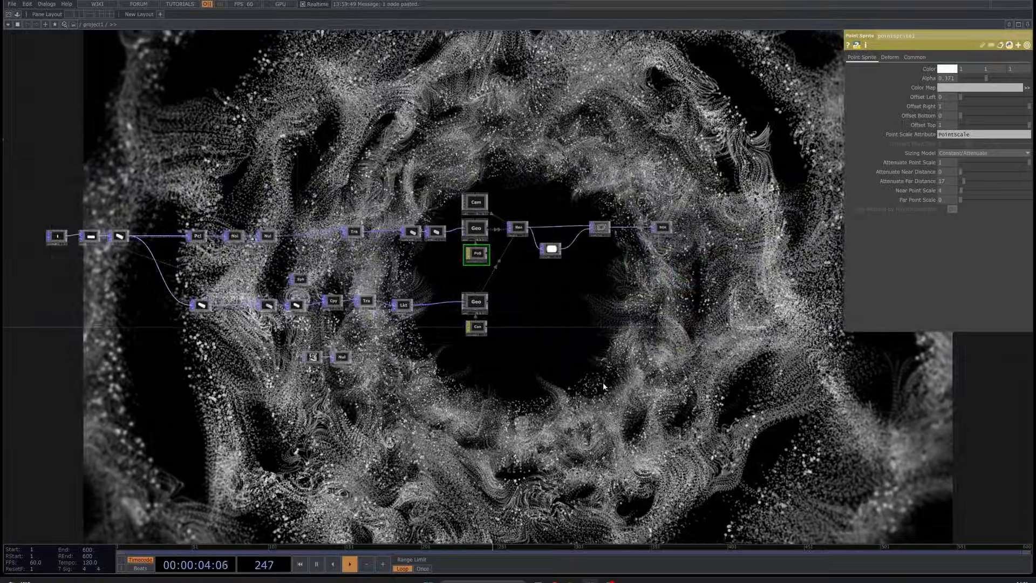
scroll(603, 386, down, 5)
scroll(464, 278, up, 4)
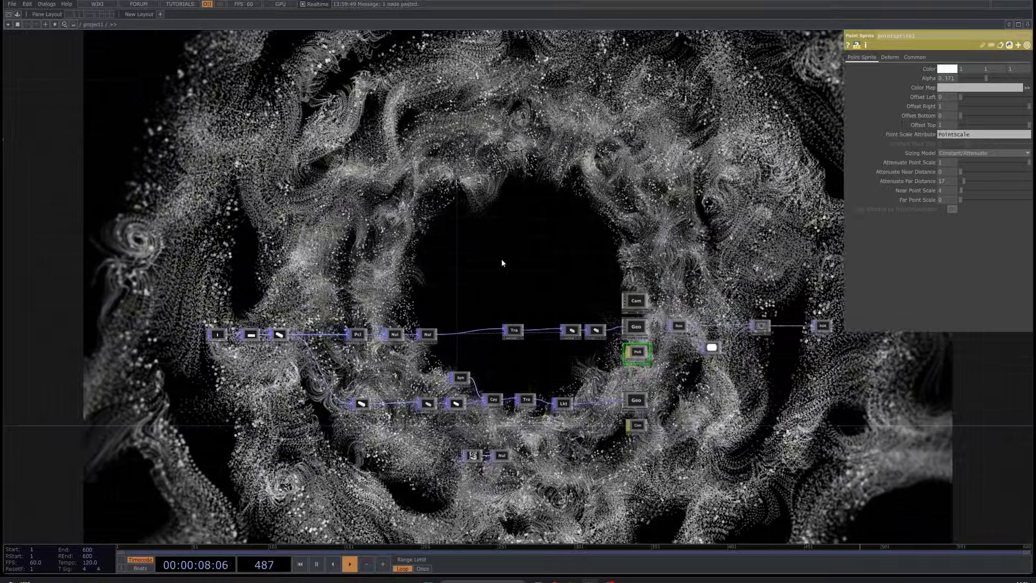
Save the project and add a Constant CHOP in the empty area above the particle network
drag(393, 236, 519, 293)
scroll(511, 284, up, 4)
key(ctrl+s)
key(Tab)
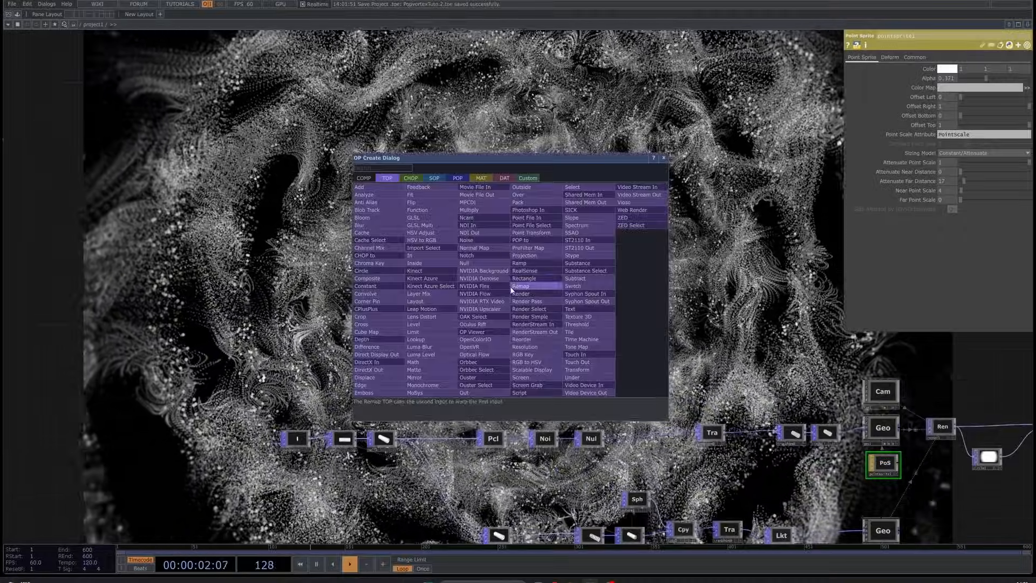
click(412, 178)
text(cons)
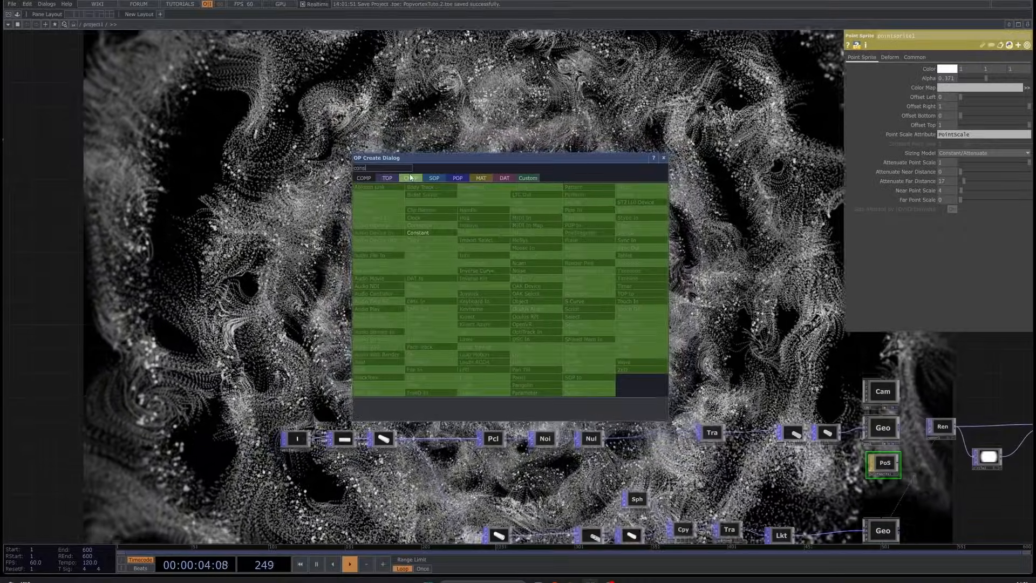
click(433, 233)
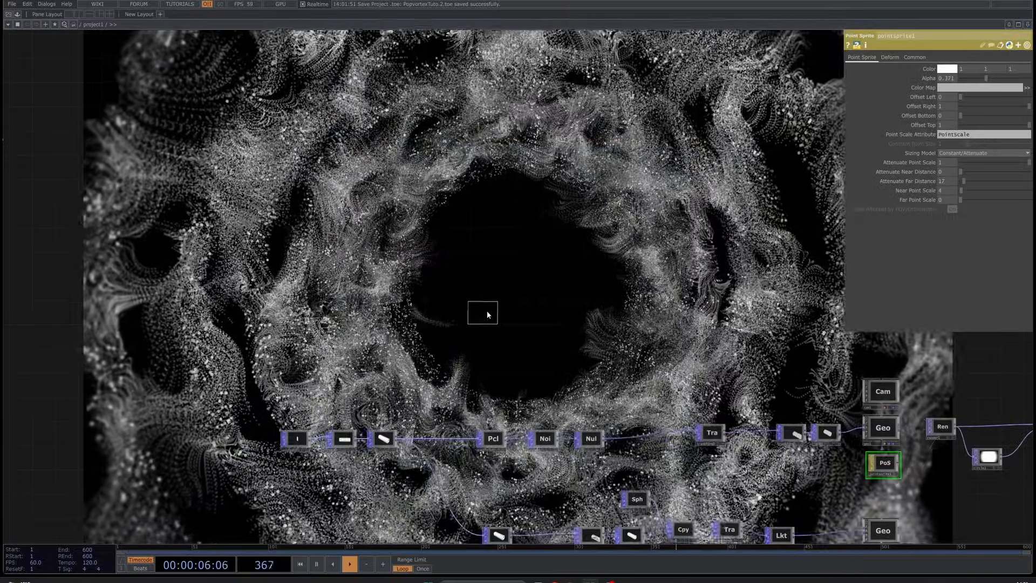
click(497, 309)
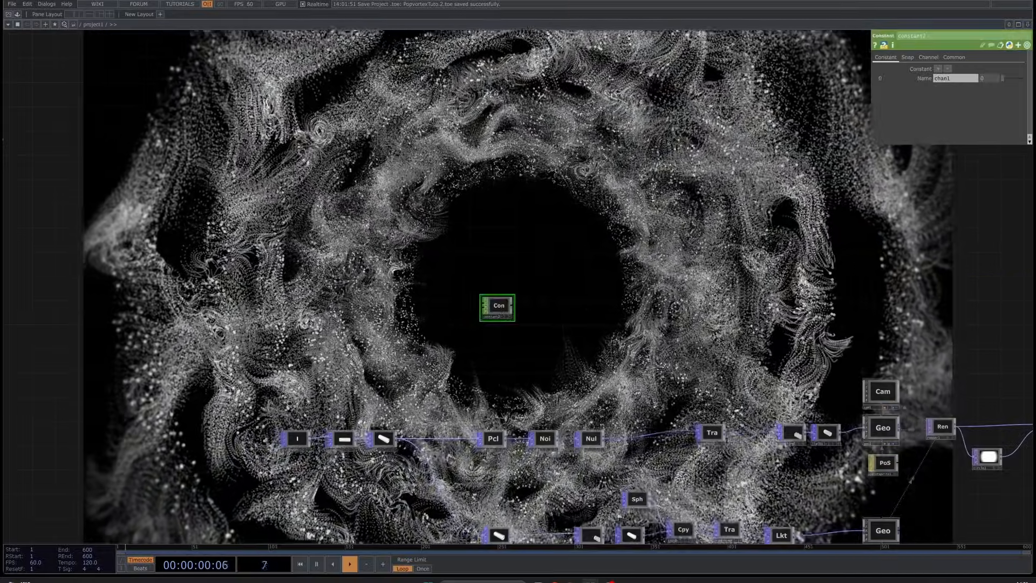
scroll(550, 323, up, 4)
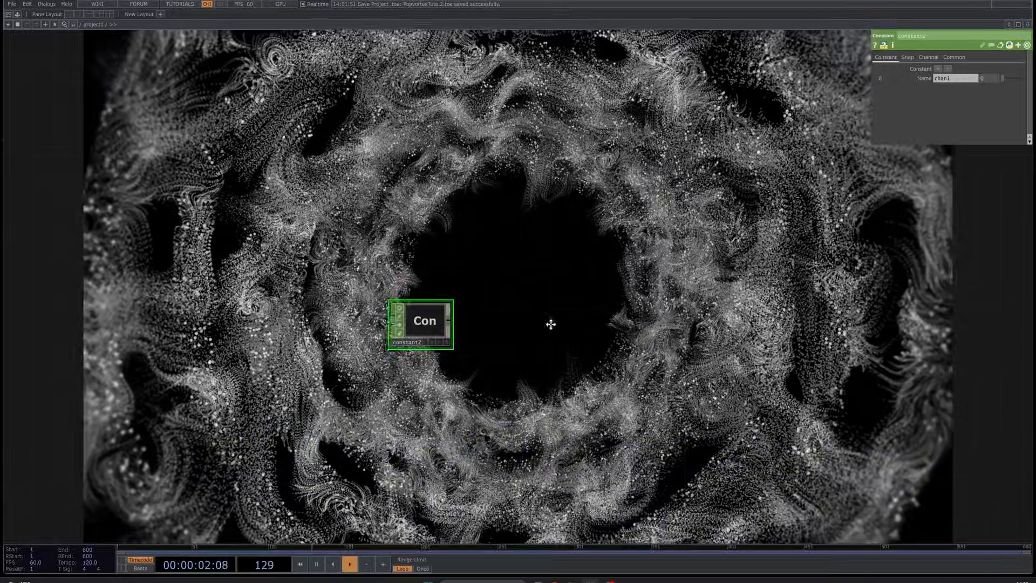
drag(434, 334, 571, 217)
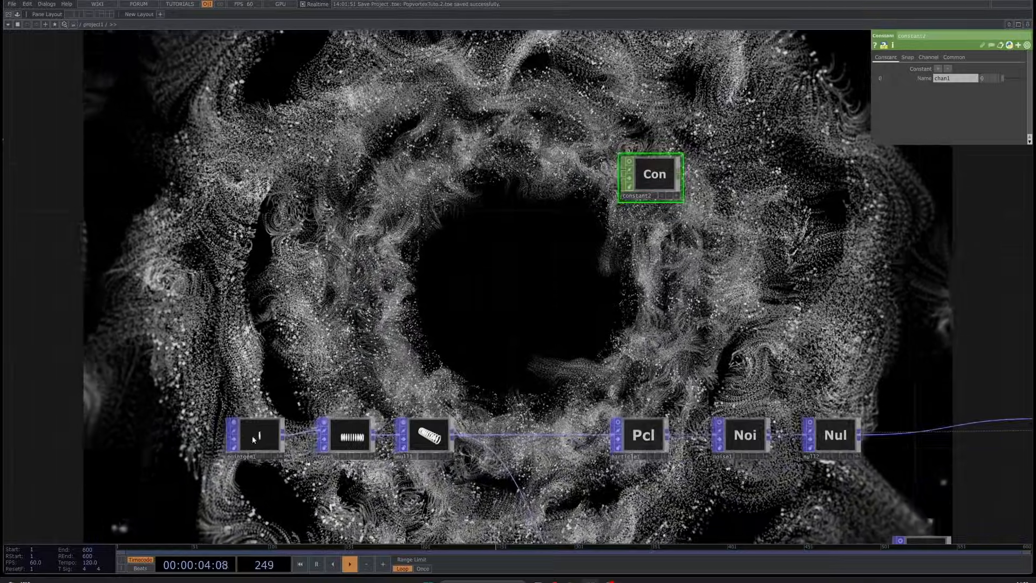
Name the Constant CHOP's first channel Initpoints and add a second channel
click(272, 447)
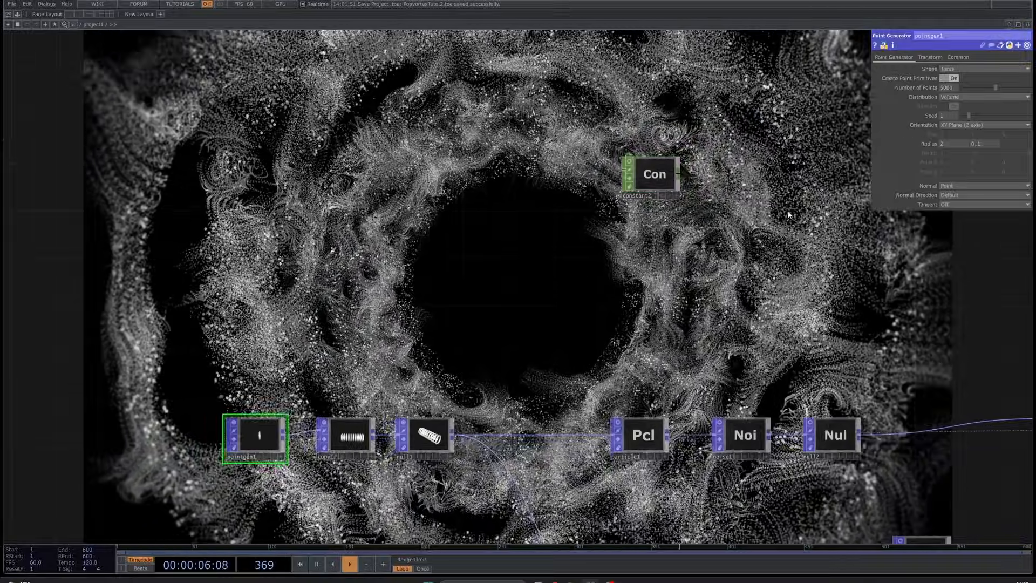
scroll(331, 419, up, 4)
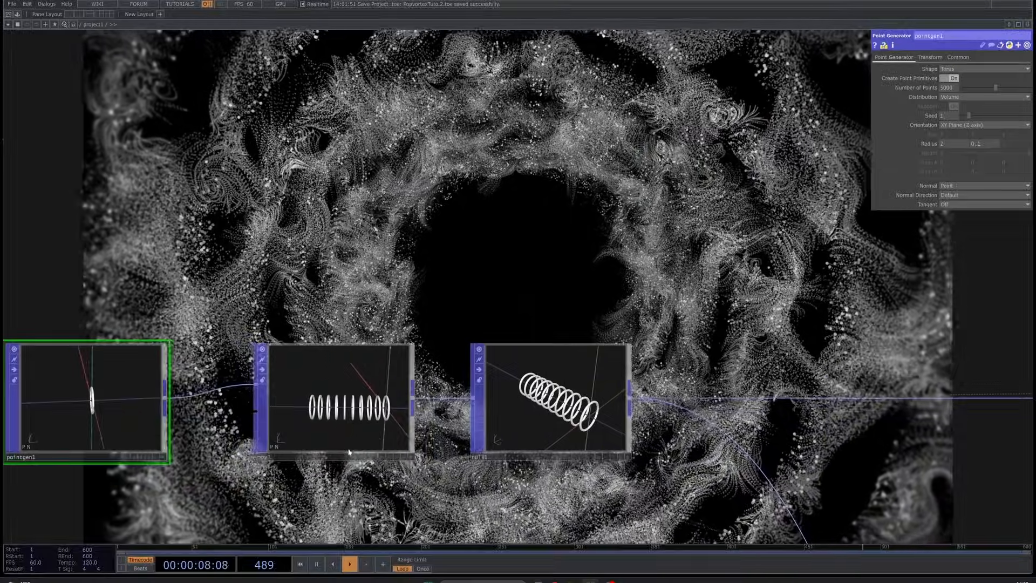
scroll(332, 418, down, 6)
click(575, 249)
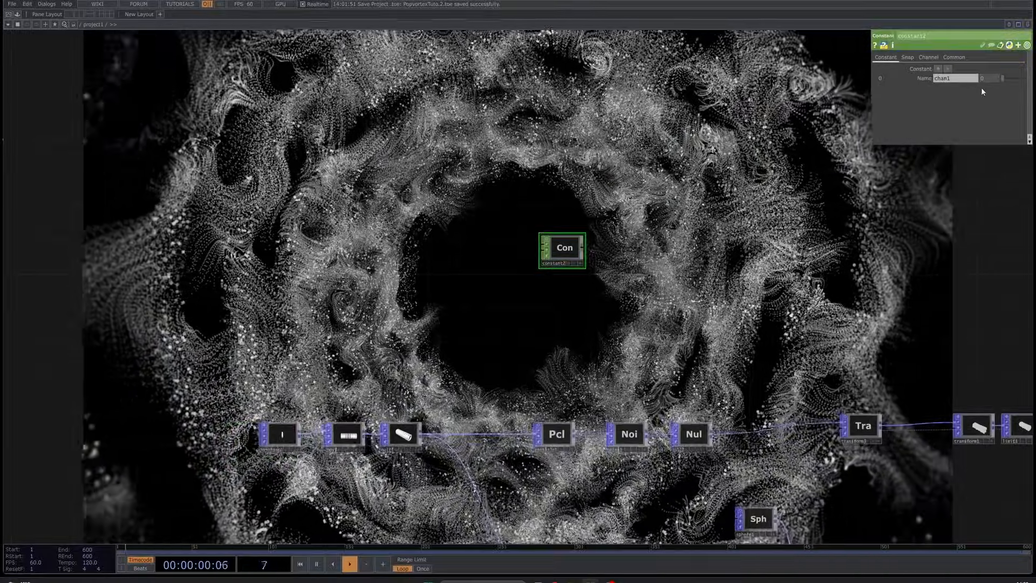
text(I)
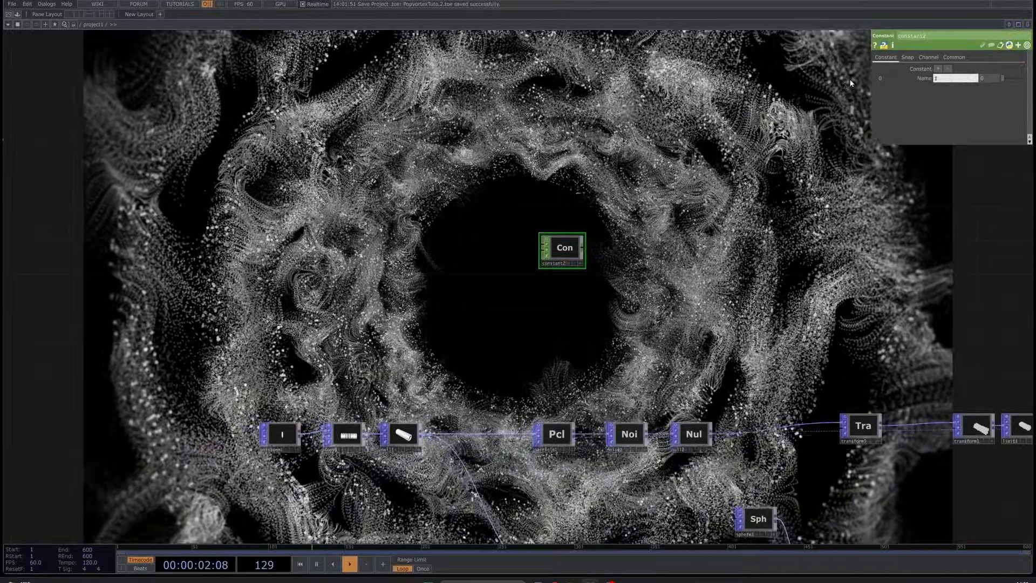
text(nitpoints)
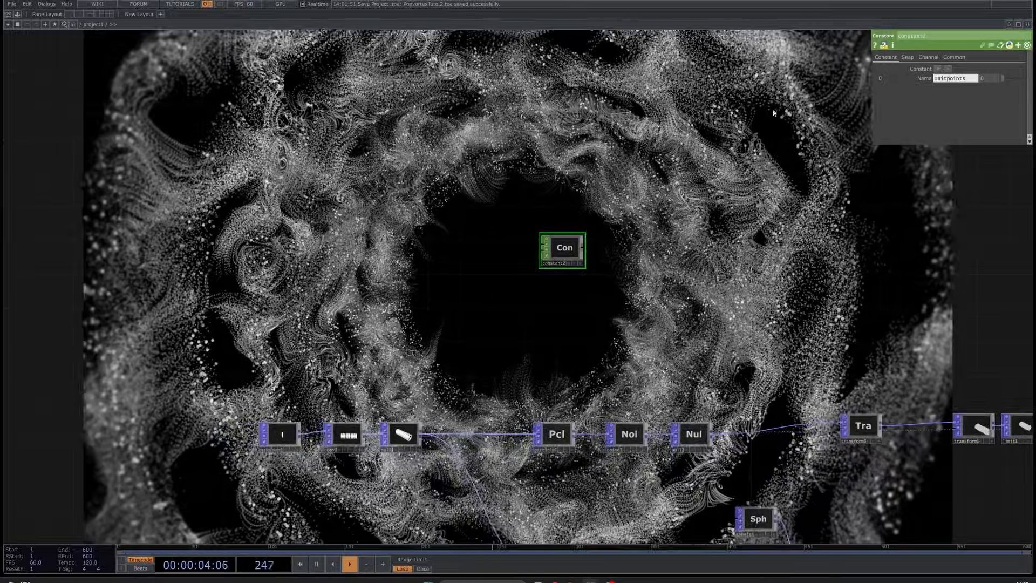
key(Return)
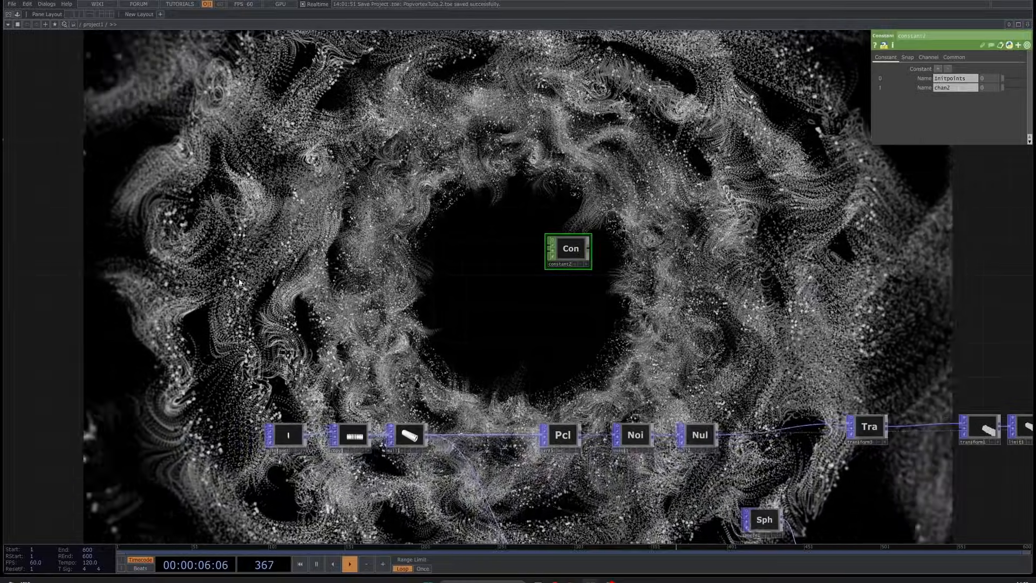
Check the Particle POP's parameters and move the Constant CHOP directly above that node
drag(249, 354, 276, 222)
scroll(275, 222, down, 3)
scroll(513, 216, up, 8)
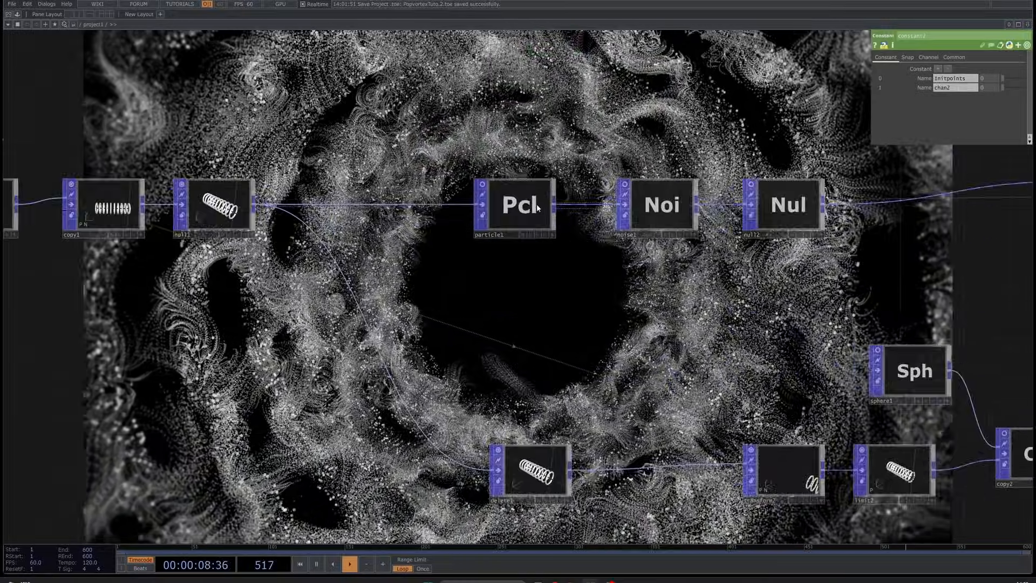
click(537, 208)
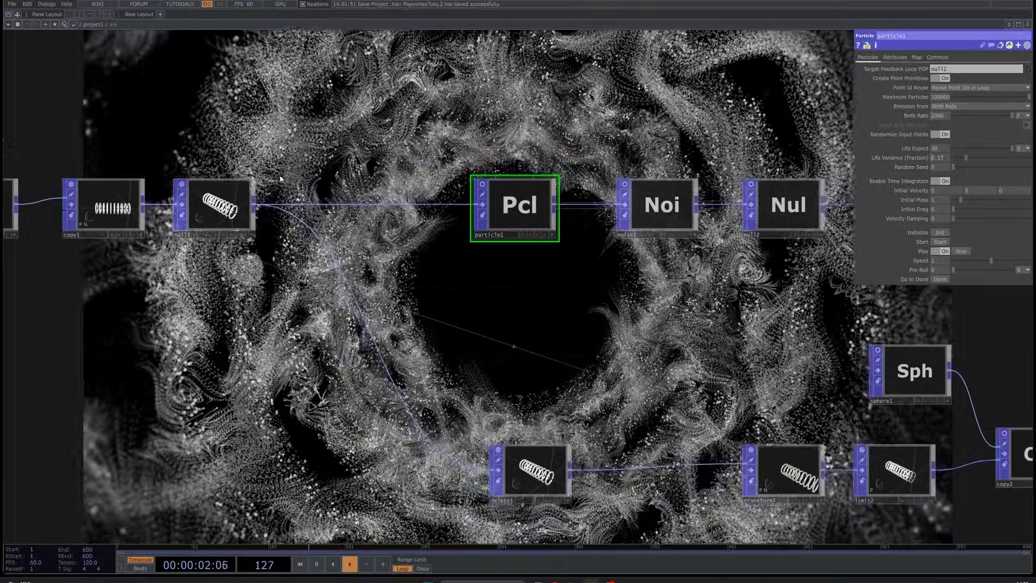
scroll(437, 285, down, 6)
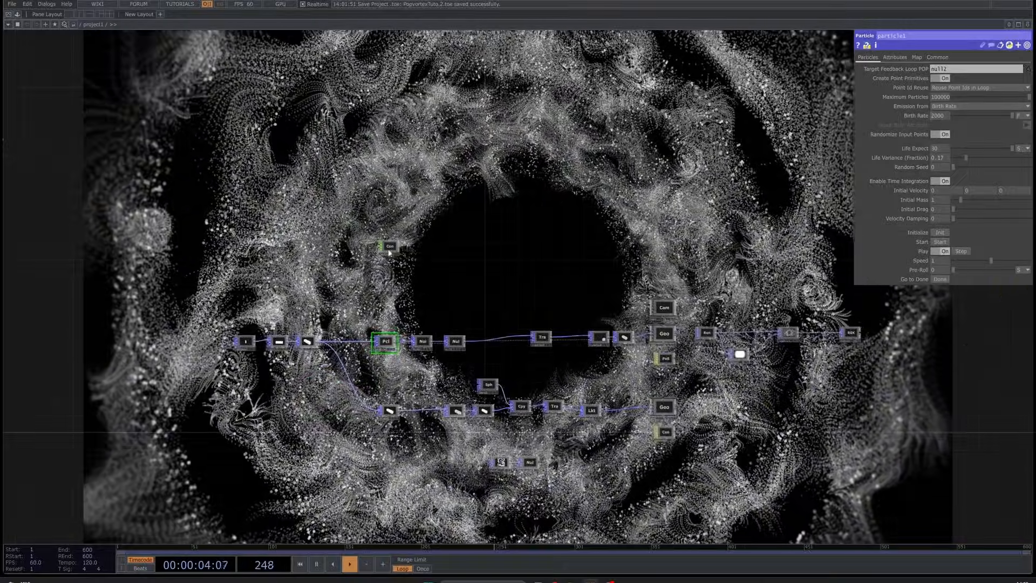
scroll(391, 234, up, 5)
scroll(392, 235, up, 1)
drag(391, 234, 381, 333)
drag(381, 378, 442, 304)
click(449, 417)
scroll(453, 296, up, 2)
Name the Constant CHOP's second channel Particlesgen
click(456, 229)
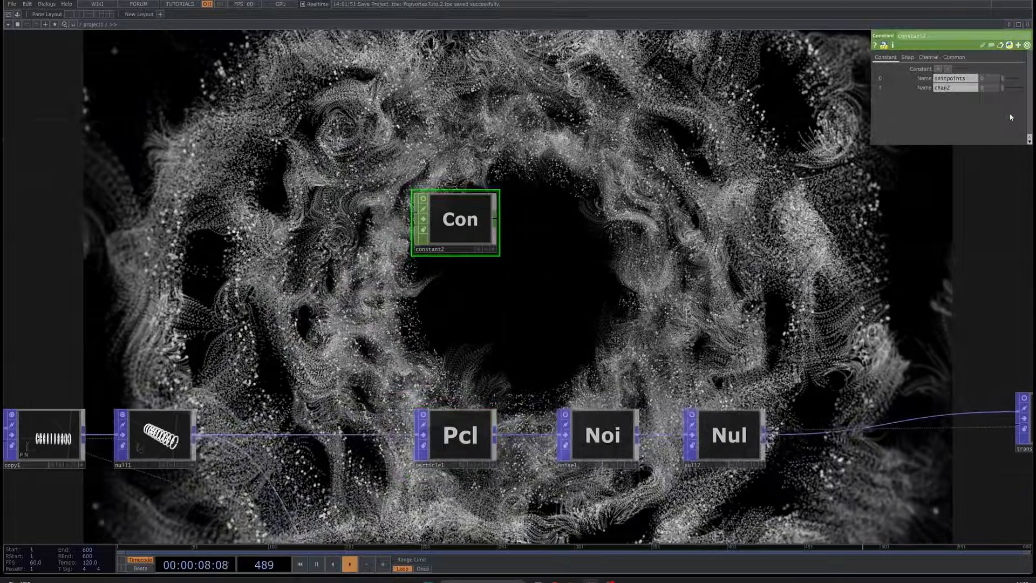
click(966, 88)
text(P)
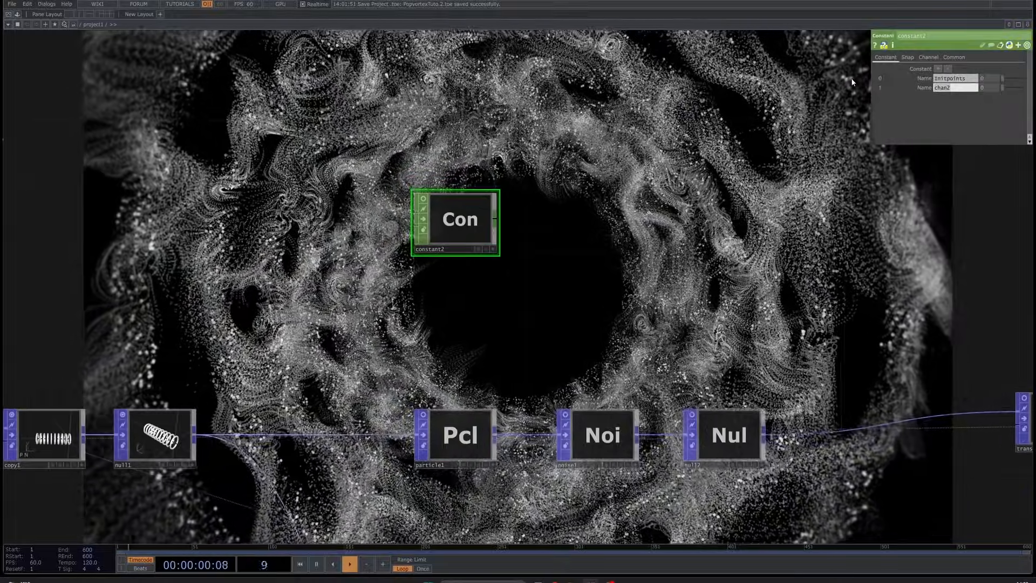
text(articles)
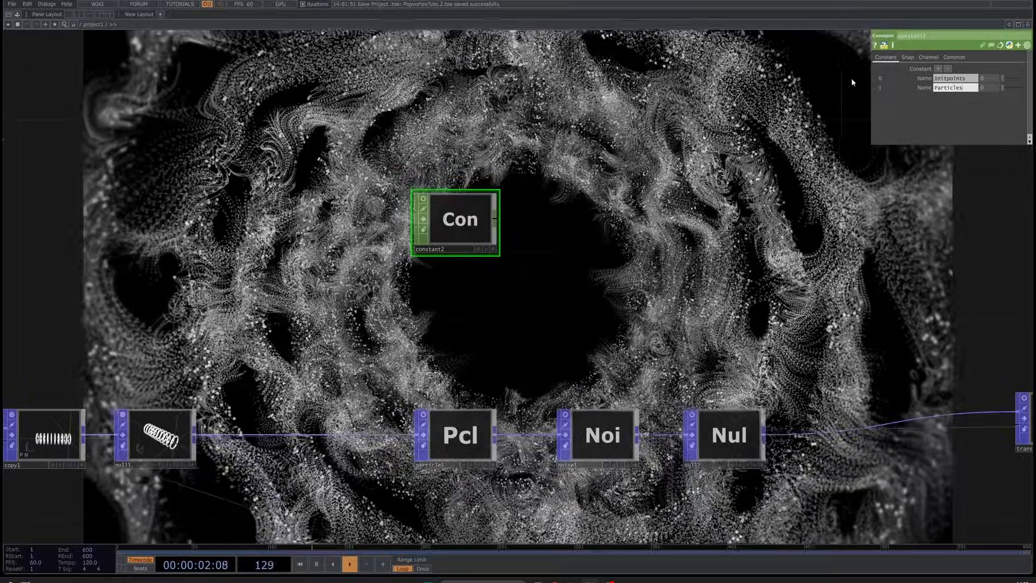
text(gen)
key(Return)
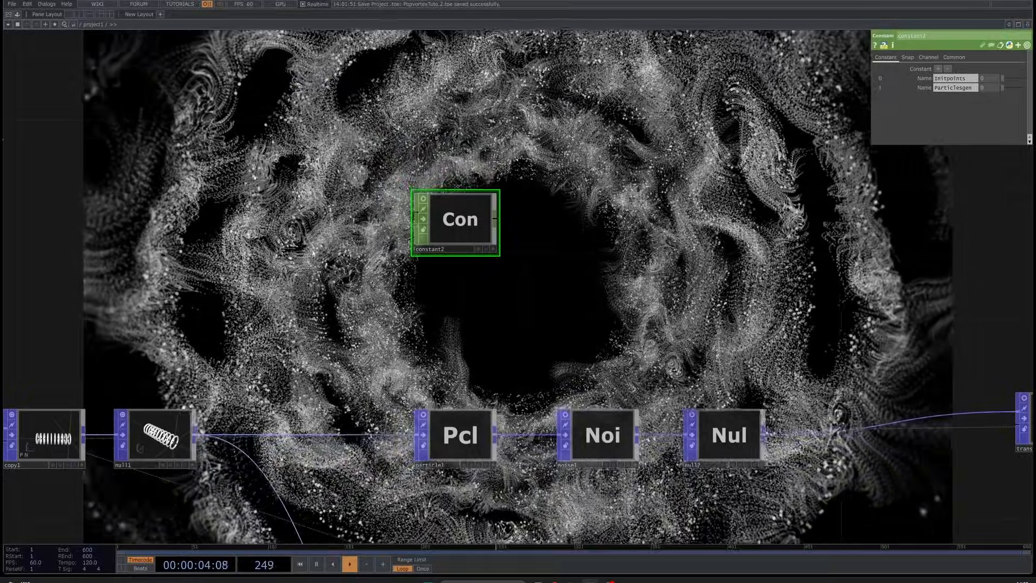
Add a third channel named Traillength to the Constant CHOP
click(455, 435)
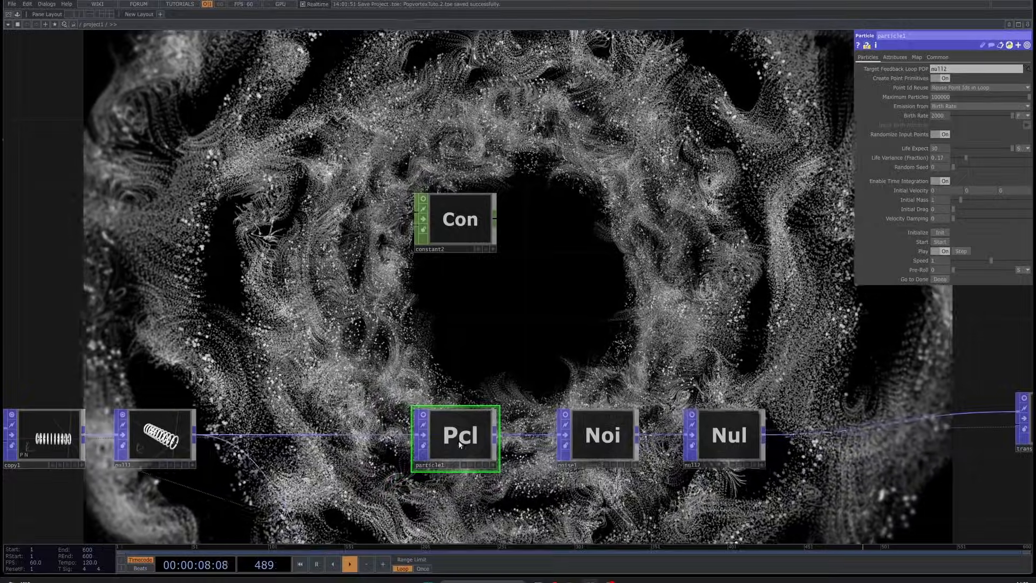
click(456, 220)
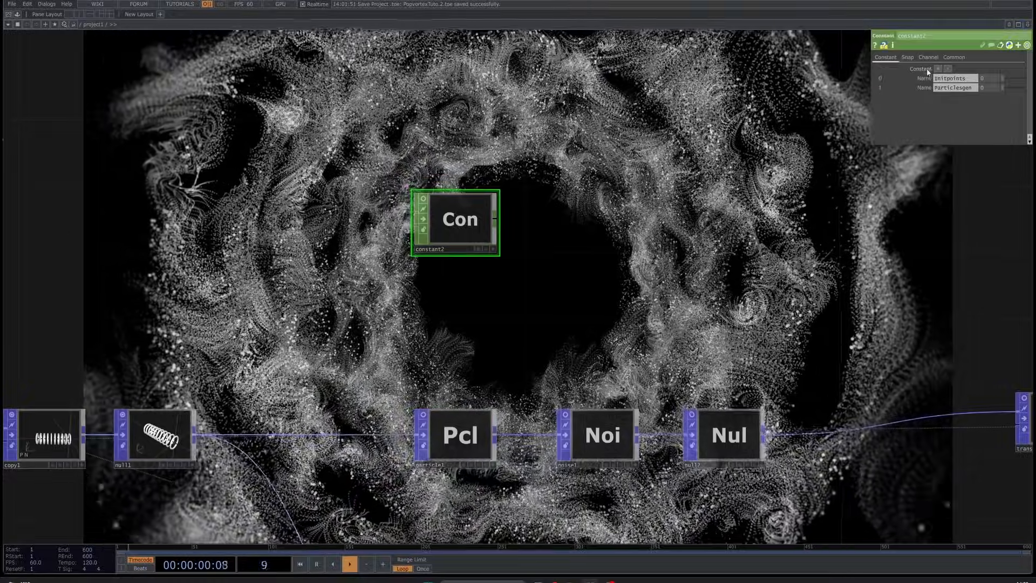
click(938, 68)
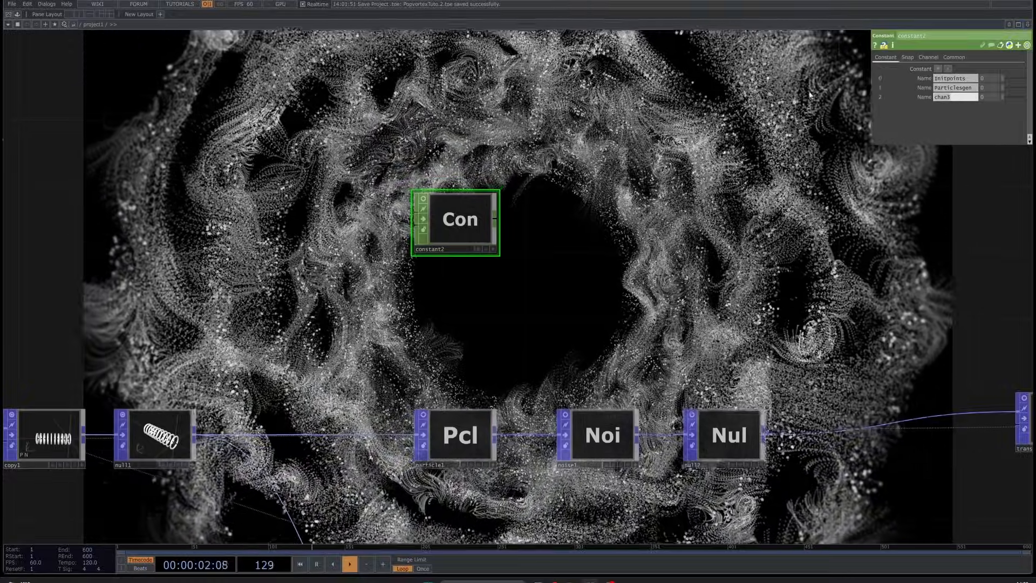
text(traillength)
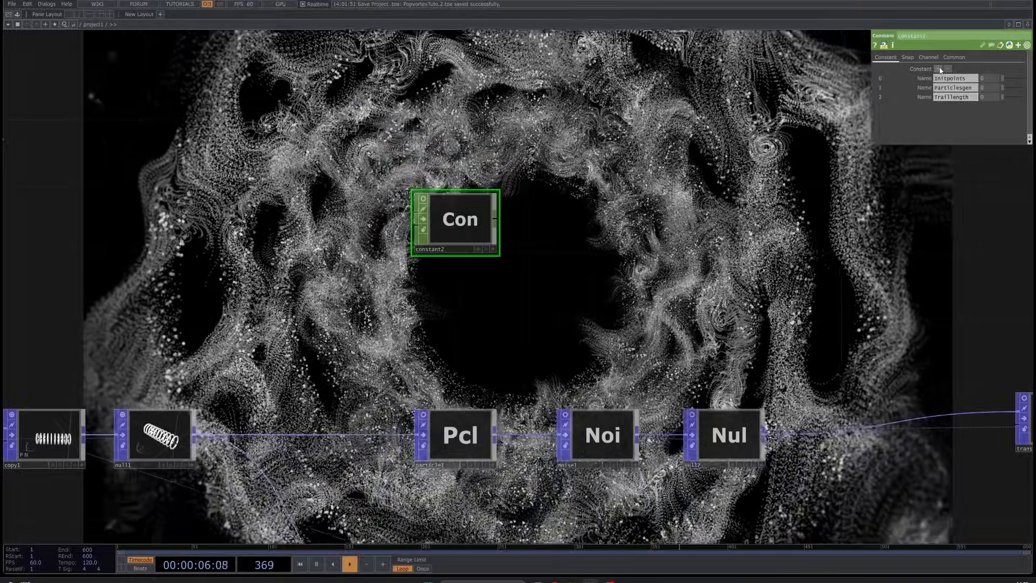
Try a different amplitude on the Noise POP that follows the Particle POP
drag(573, 349, 552, 295)
click(463, 373)
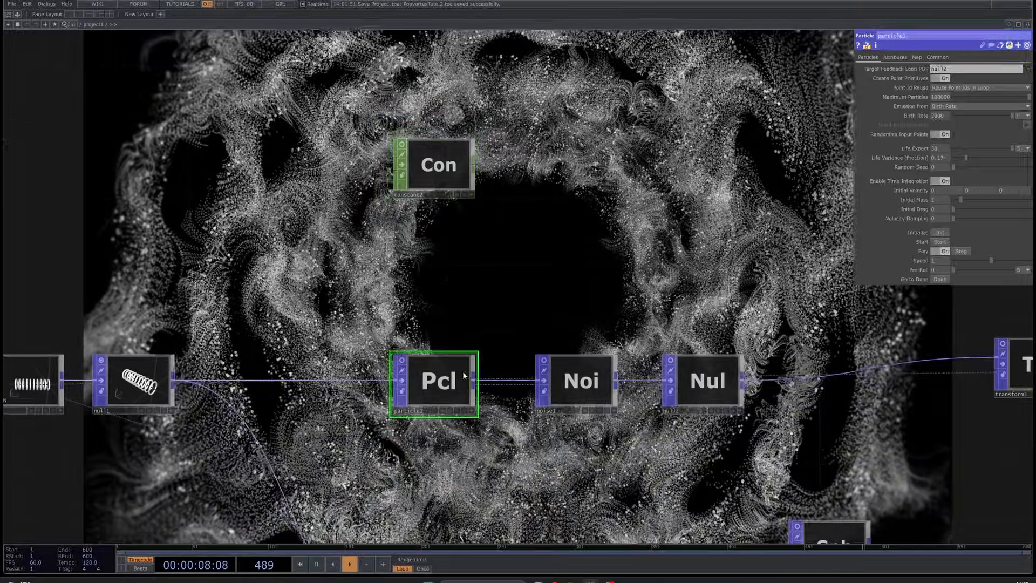
click(565, 403)
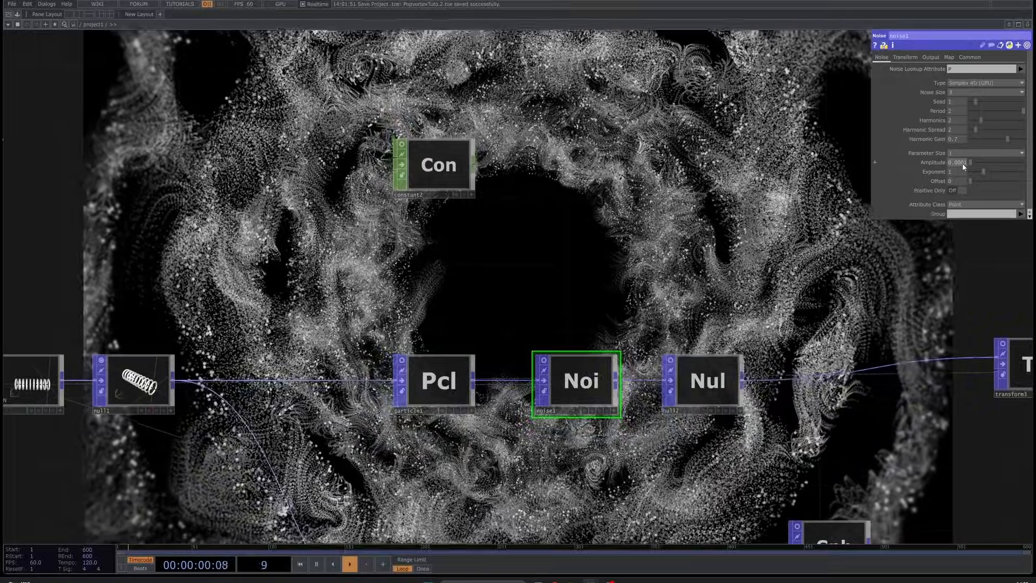
middle_drag(963, 163, 959, 163)
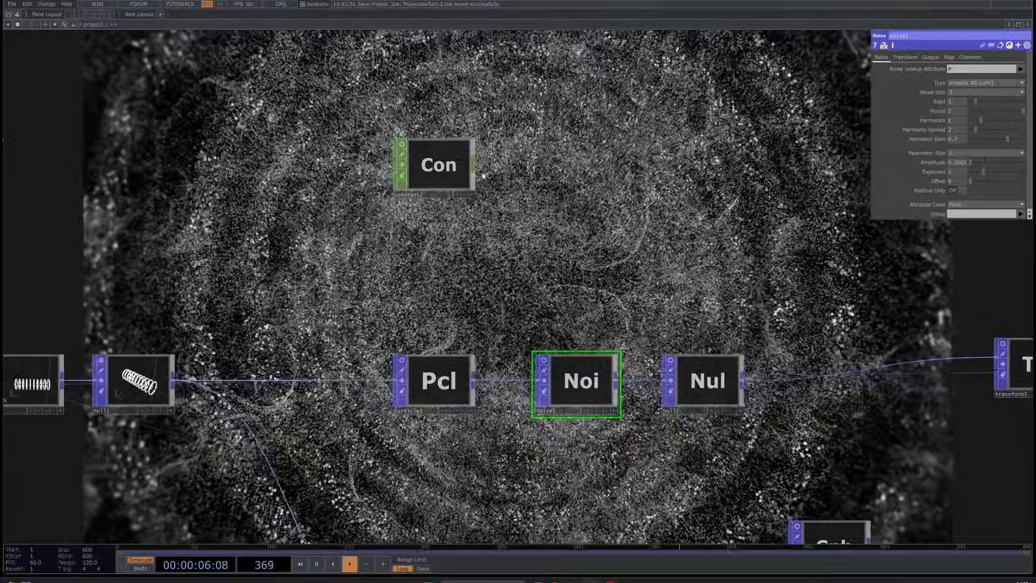
Add a fourth channel named Trailspeed to the Constant CHOP
click(457, 171)
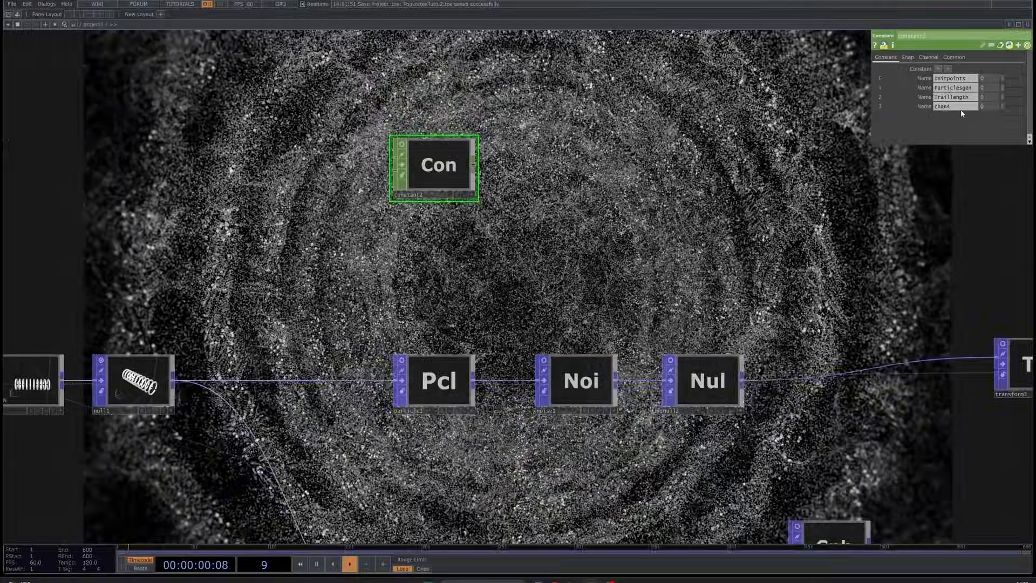
text(Trail)
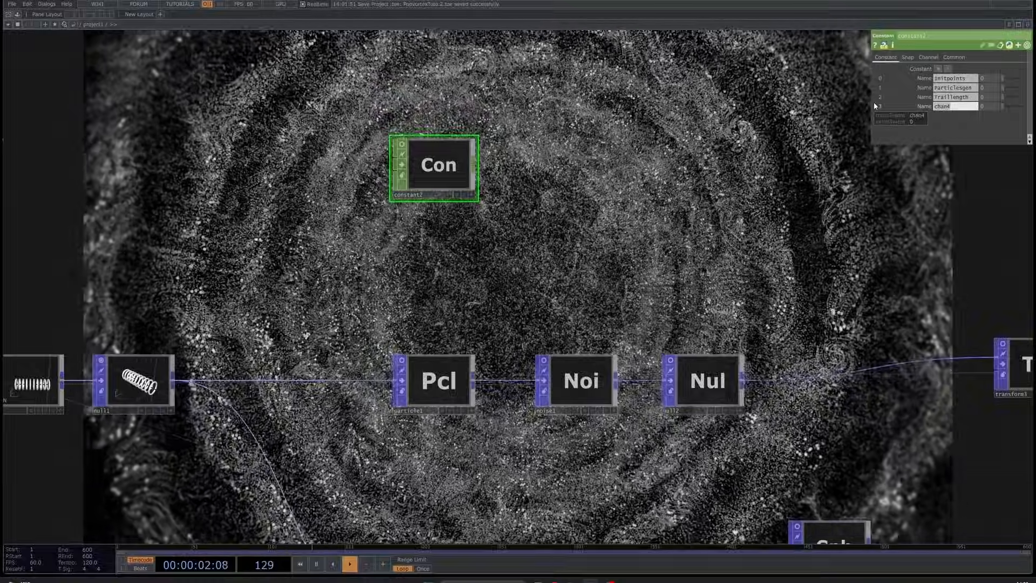
text(speed)
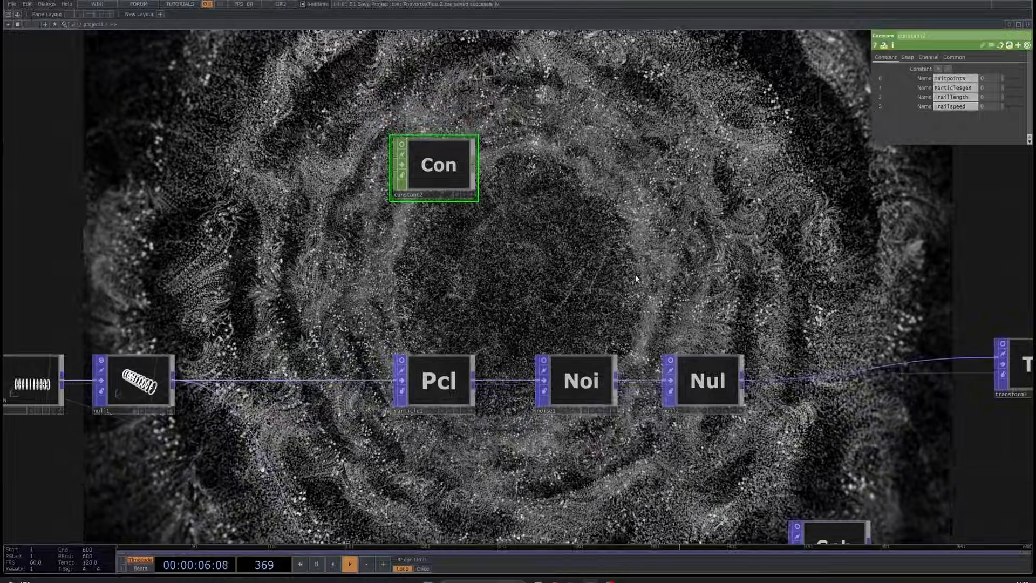
Check the time-driven Transform POP's parameters and add a fifth Constant CHOP channel, entering Trailspeed as its name
scroll(646, 274, down, 4)
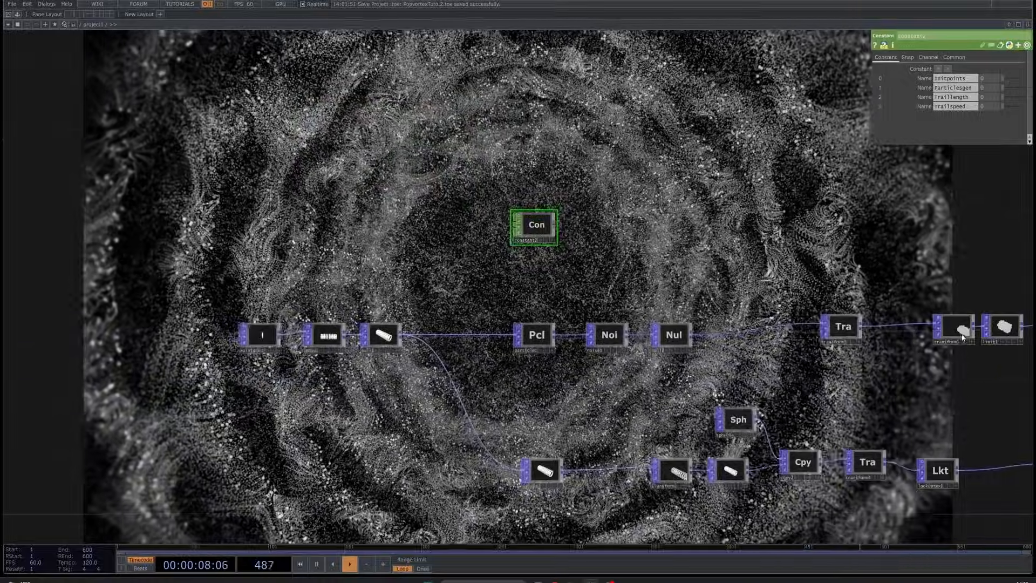
click(959, 330)
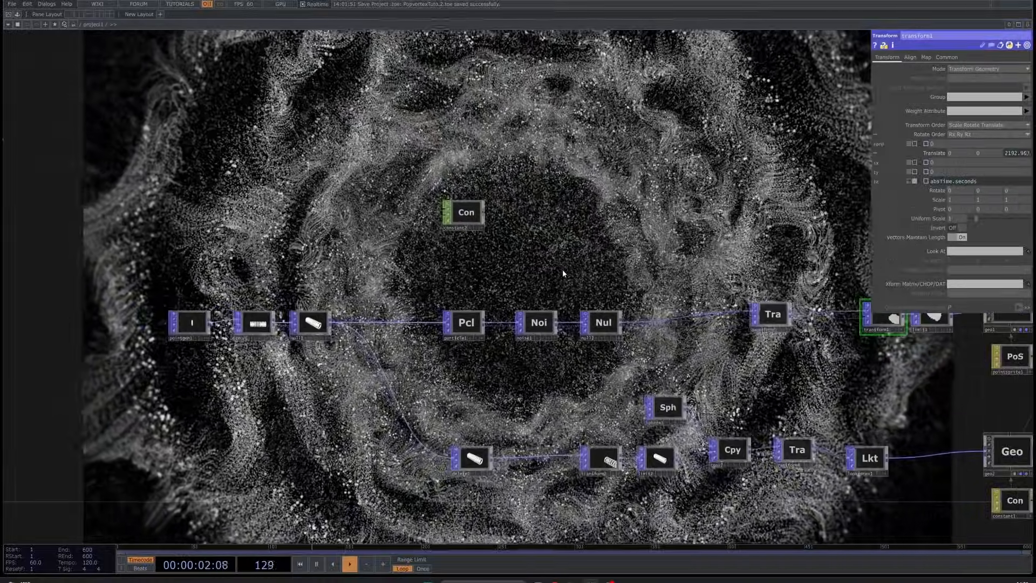
click(466, 214)
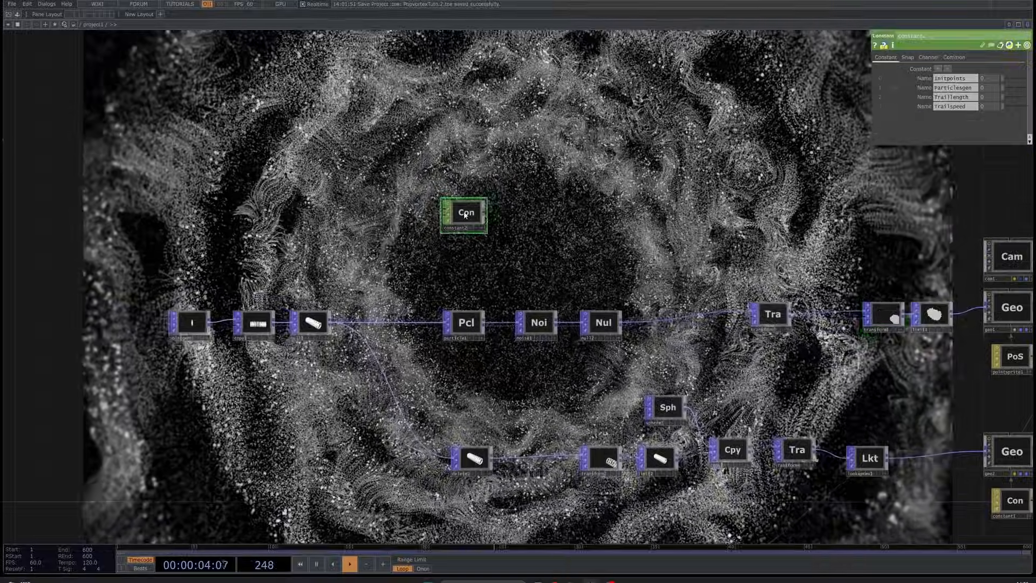
scroll(488, 262, up, 3)
click(938, 68)
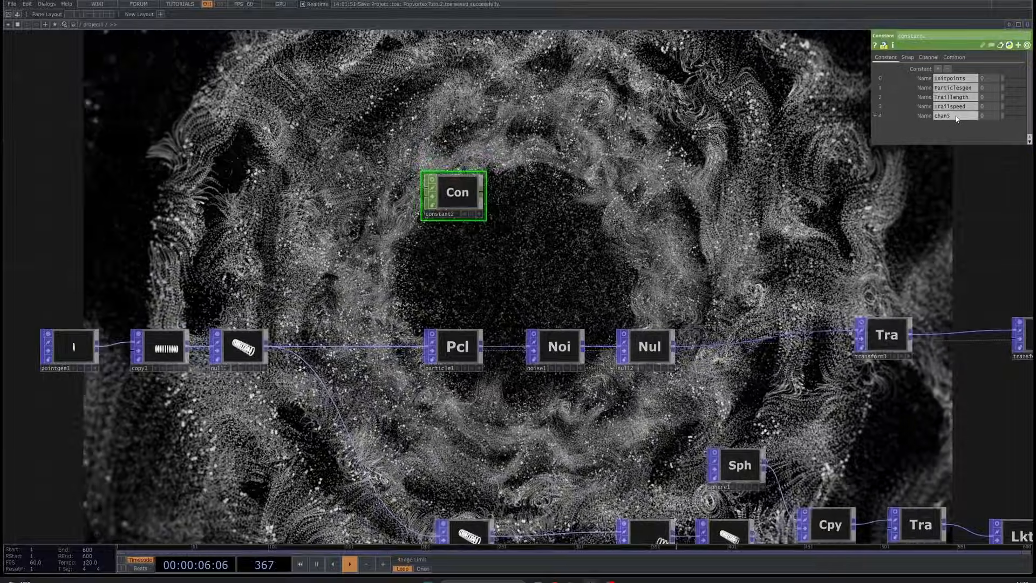
click(955, 116)
text(Trailsp)
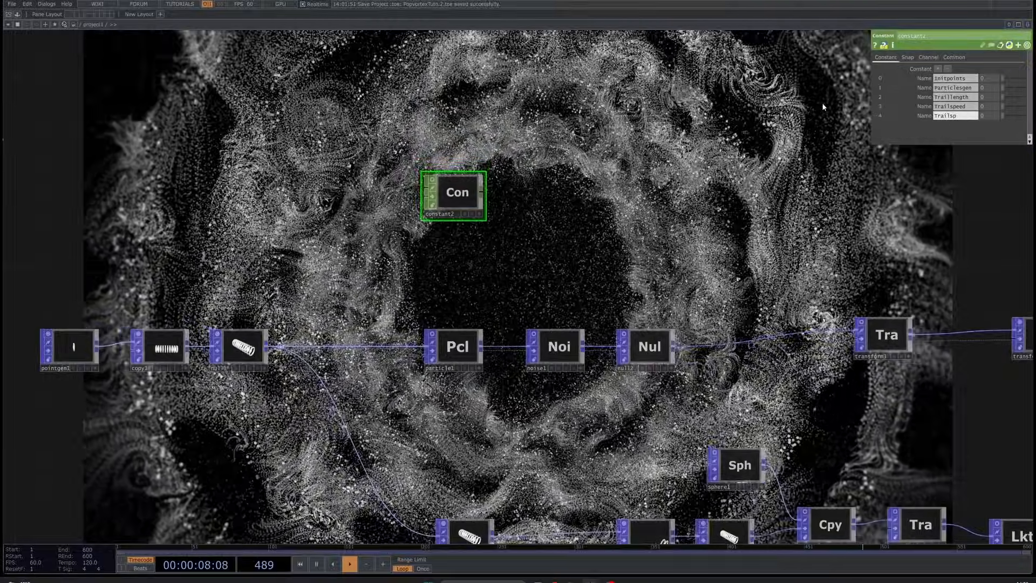
text(eed)
key(Return)
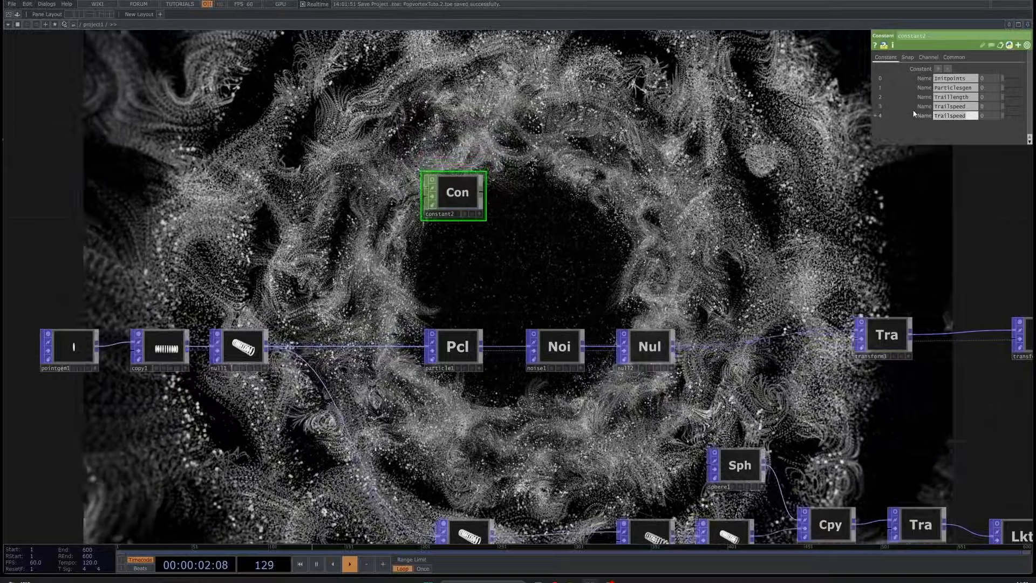
Rename the Constant CHOP's fifth channel to Vortexspeed
text(Vortexsp)
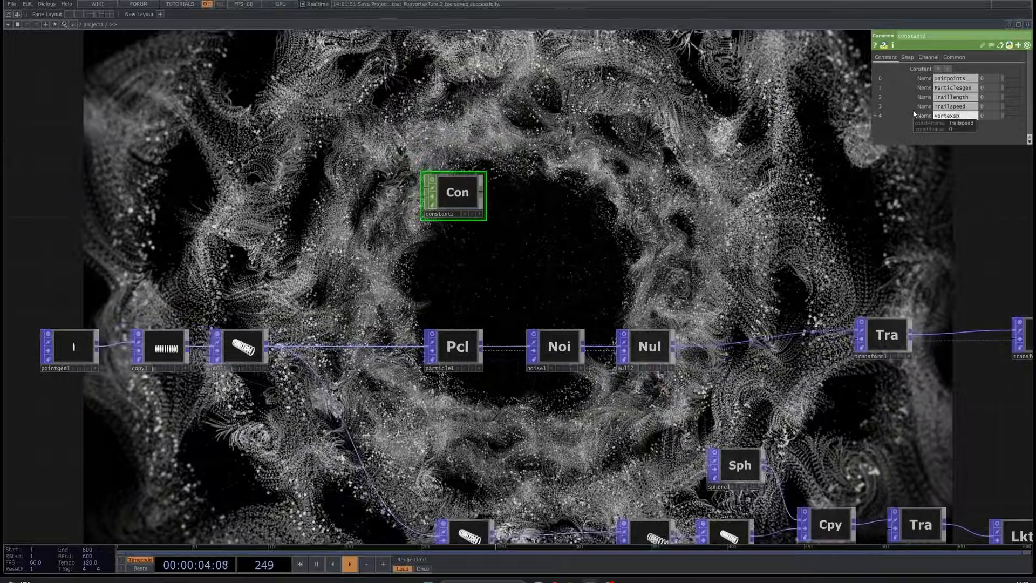
text(eed)
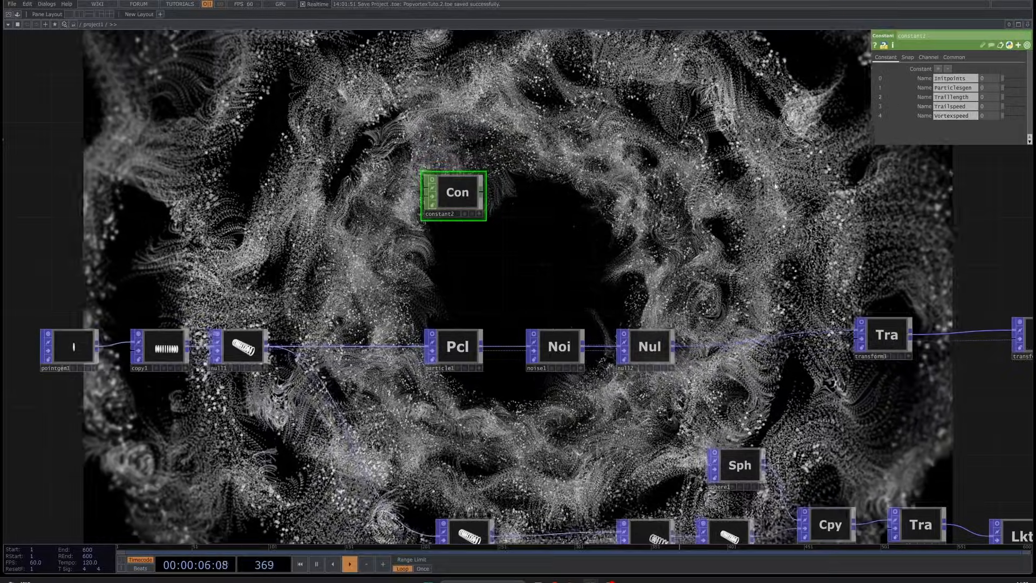
Review the parameters of the Point Generator, Copy and Delete POPs and look over the rest of the network
drag(219, 293, 403, 262)
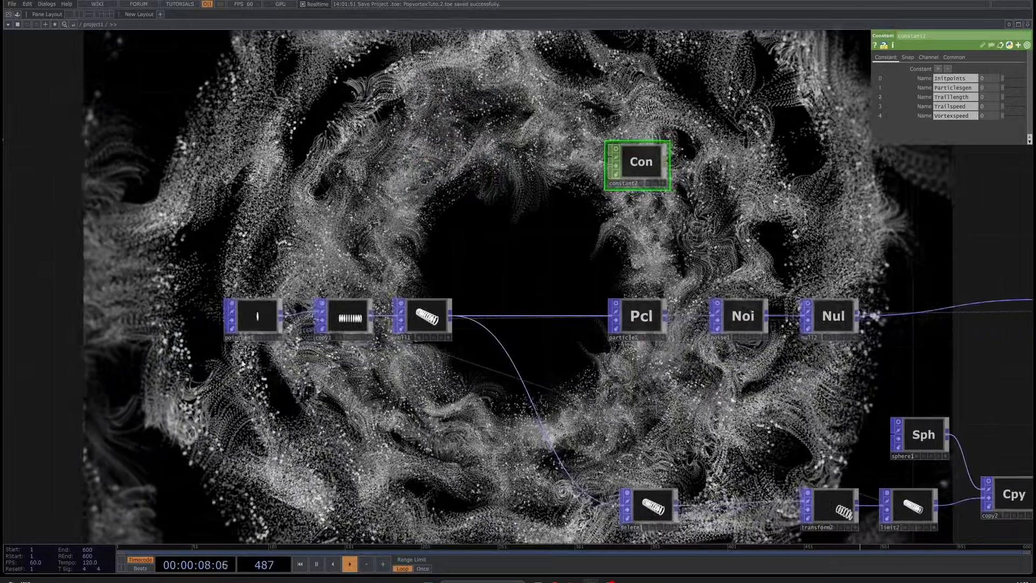
scroll(338, 359, up, 5)
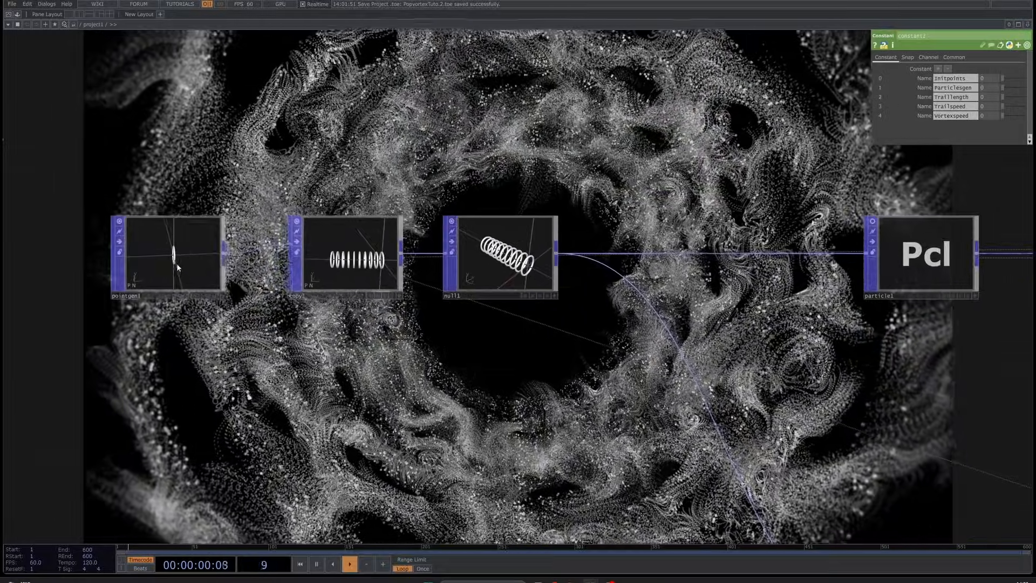
click(178, 267)
click(366, 253)
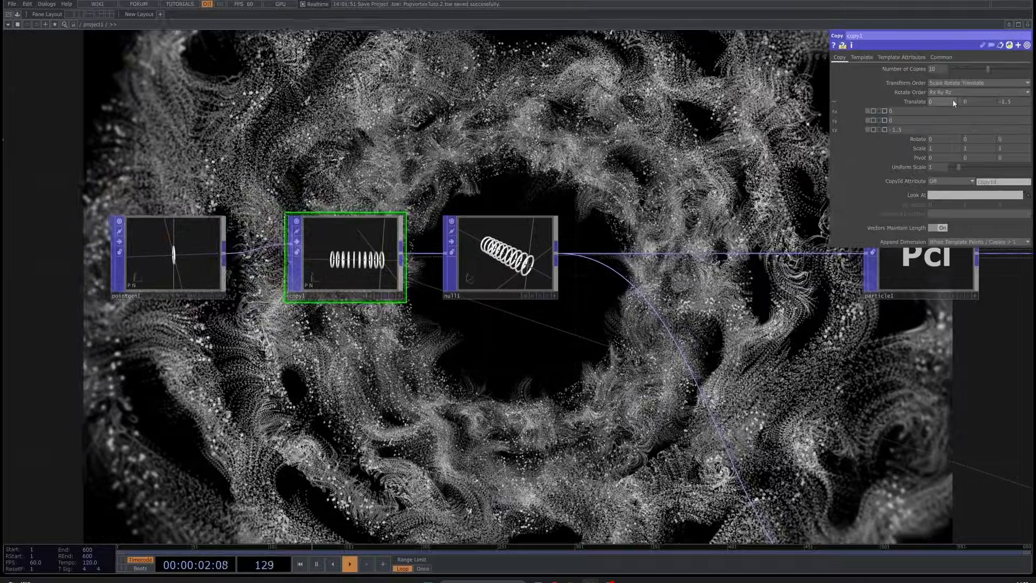
drag(598, 161, 562, 155)
scroll(561, 155, down, 5)
drag(869, 344, 695, 330)
drag(663, 360, 620, 349)
click(494, 373)
scroll(510, 380, up, 3)
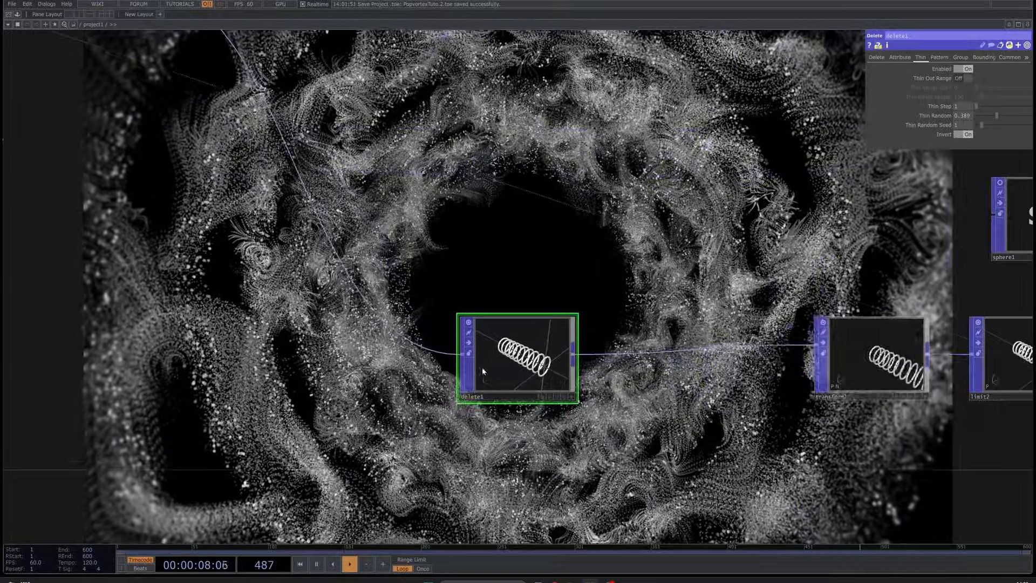
drag(688, 437, 550, 355)
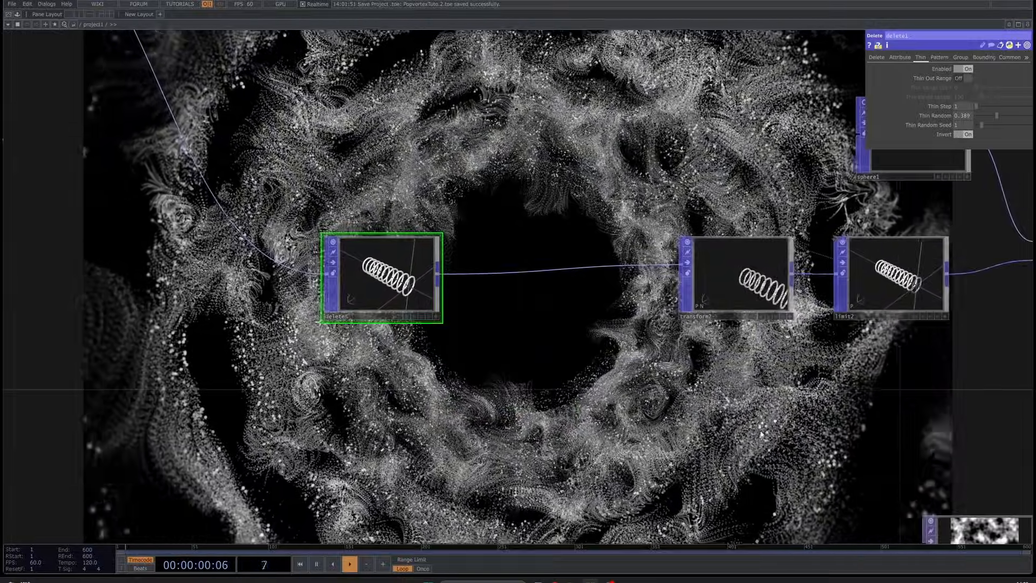
scroll(805, 445, down, 3)
drag(792, 447, 610, 398)
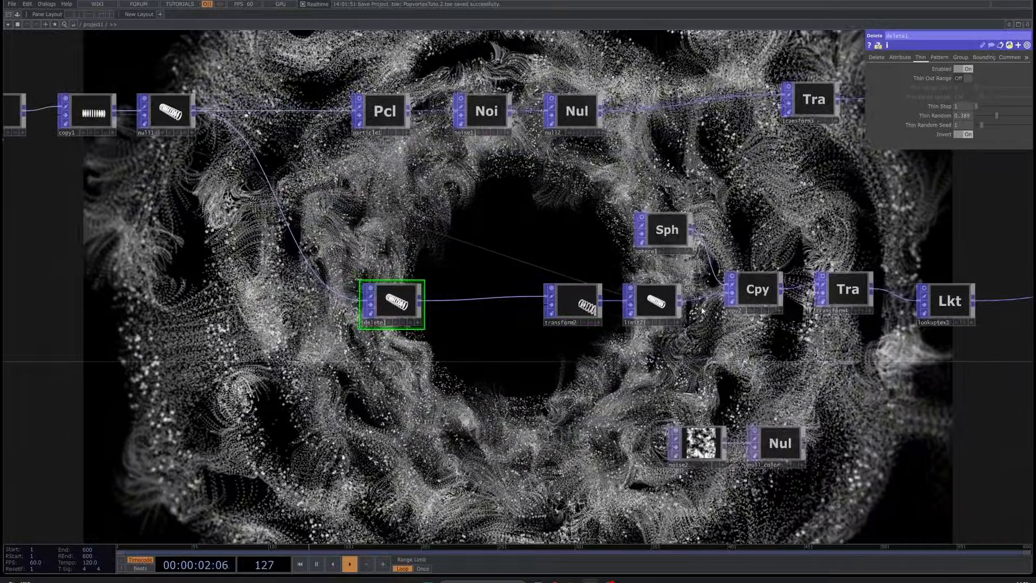
drag(701, 311, 603, 394)
scroll(515, 300, down, 3)
scroll(338, 148, up, 3)
Turn on the Constant CHOP's viewer so its five channels and their values are displayed
drag(411, 162, 425, 127)
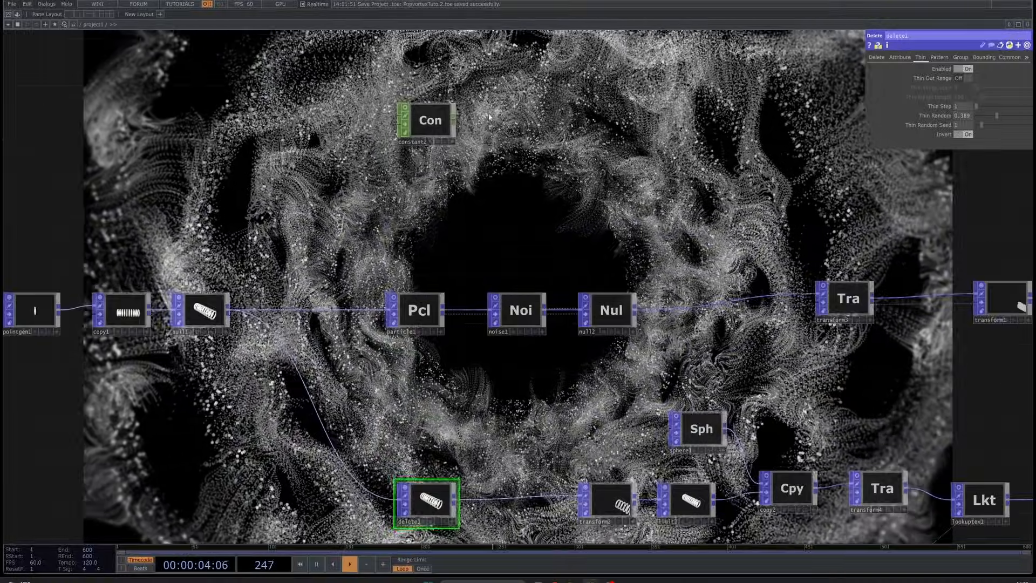
drag(489, 117, 498, 204)
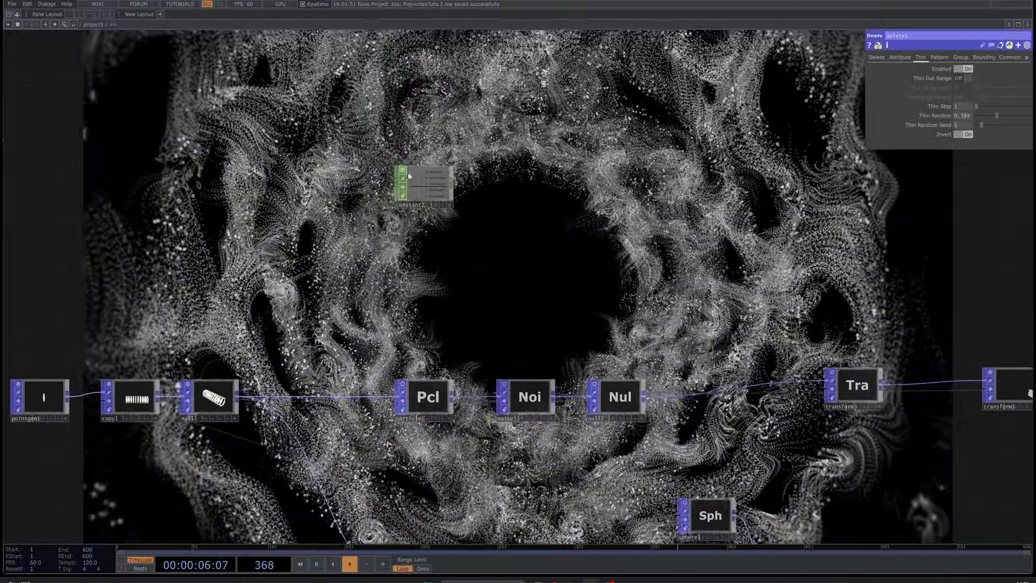
scroll(467, 194, up, 3)
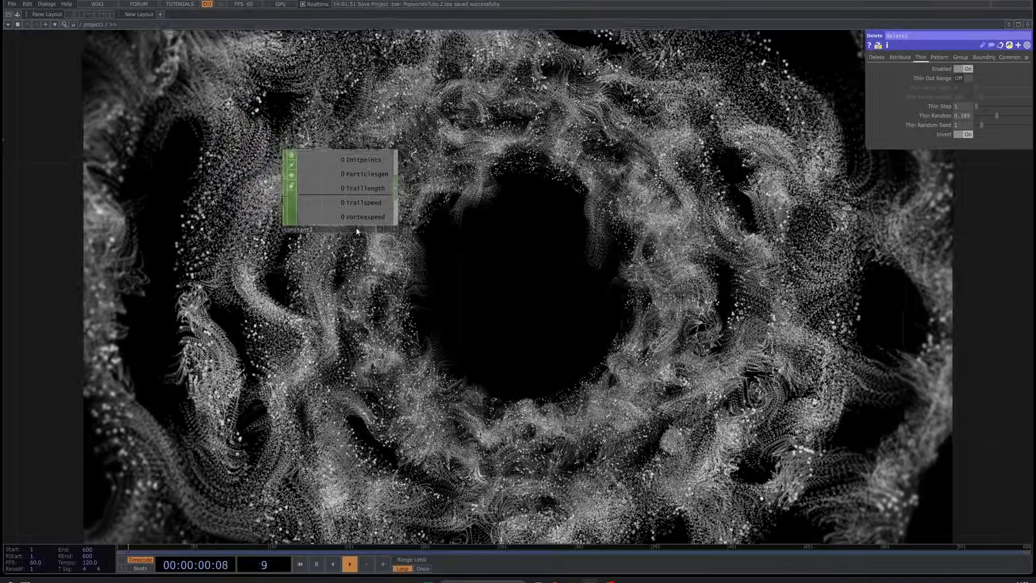
scroll(381, 207, up, 3)
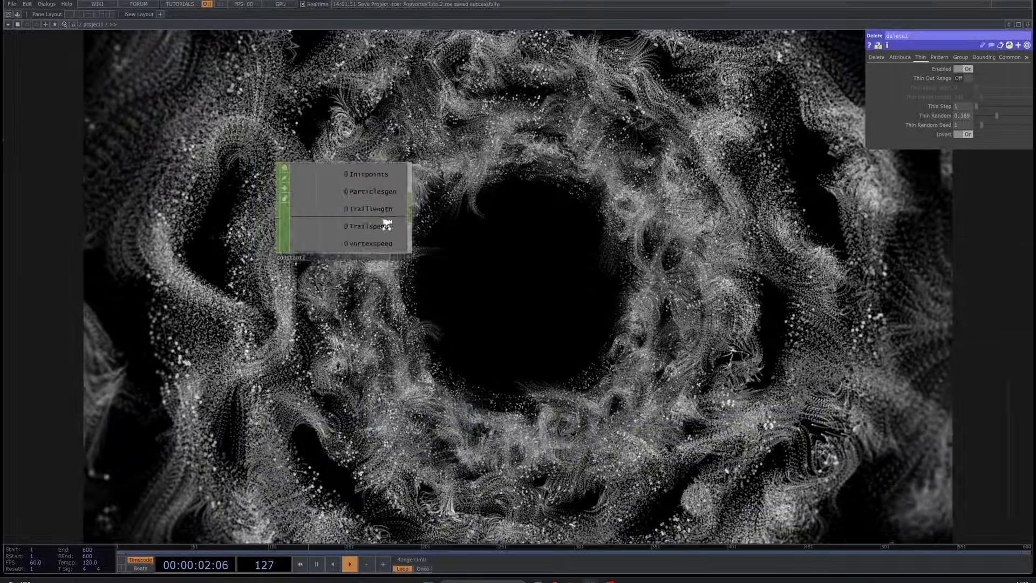
drag(448, 205, 393, 261)
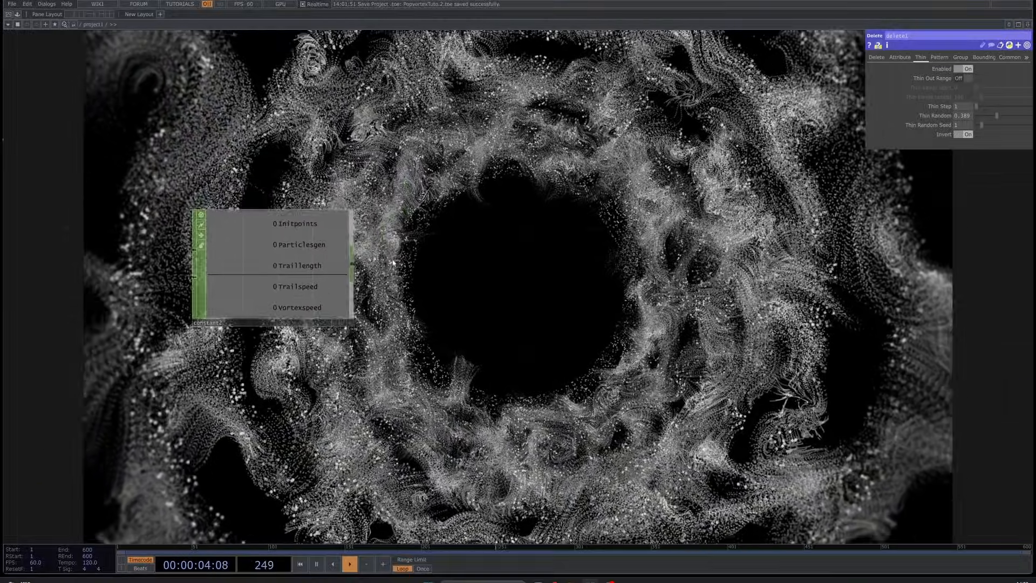
Connect a Select CHOP to the Constant CHOP, choose the Vortexspeed channel and turn on its viewer
right_click(355, 263)
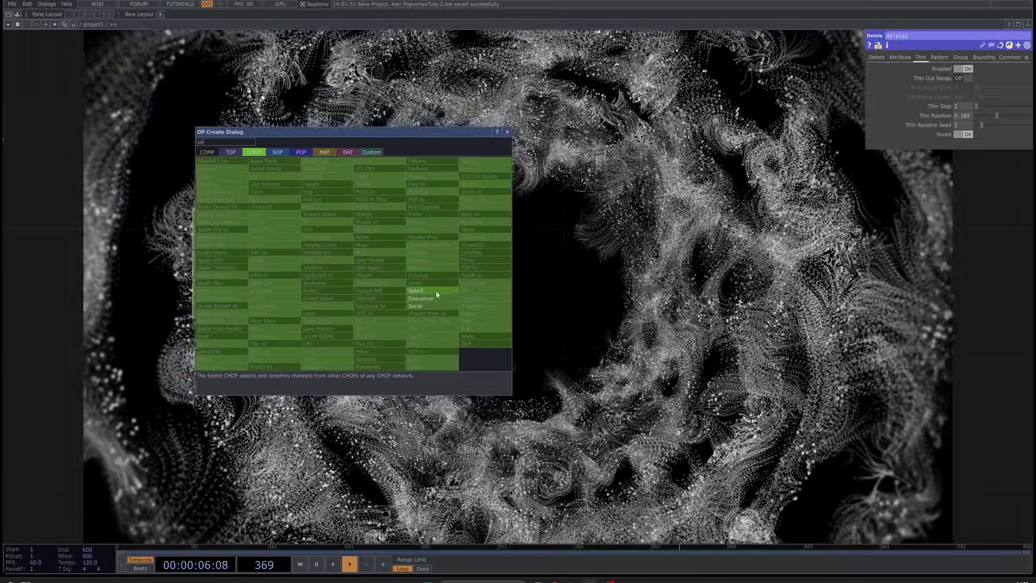
click(429, 291)
click(485, 401)
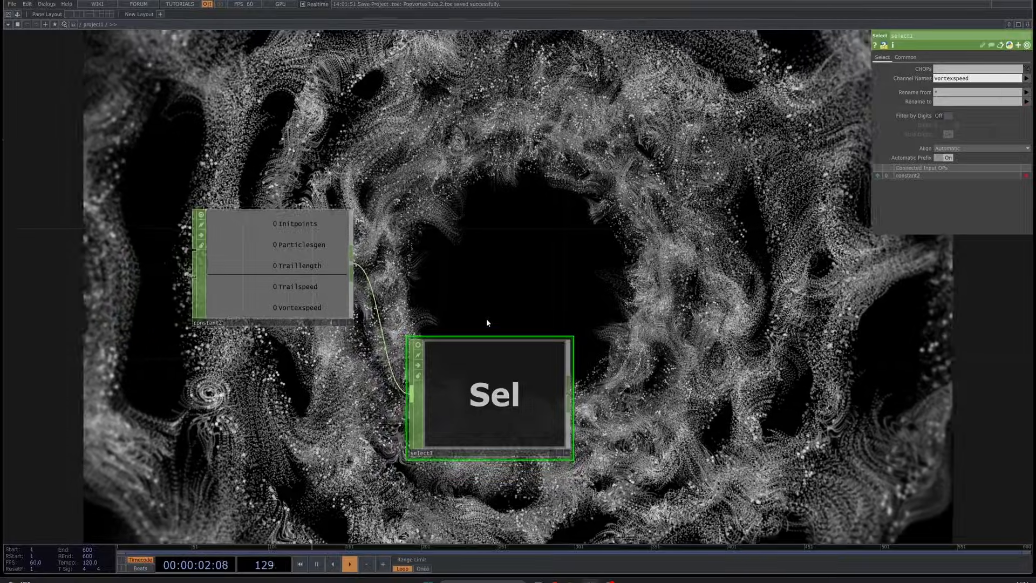
click(419, 346)
scroll(546, 429, up, 5)
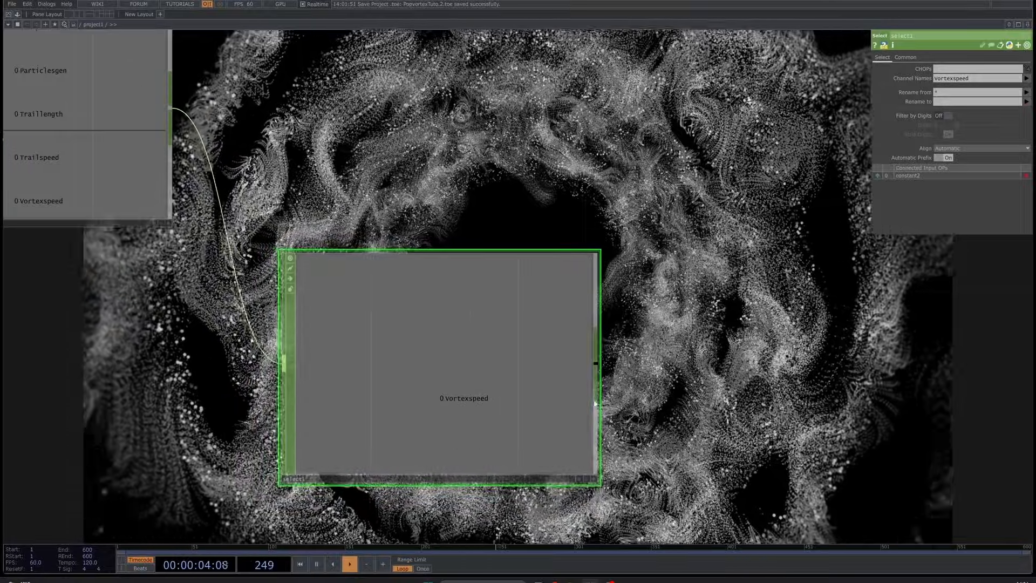
Add a Speed CHOP after the Select CHOP that carries Vortexspeed
scroll(495, 342, down, 4)
right_click(446, 330)
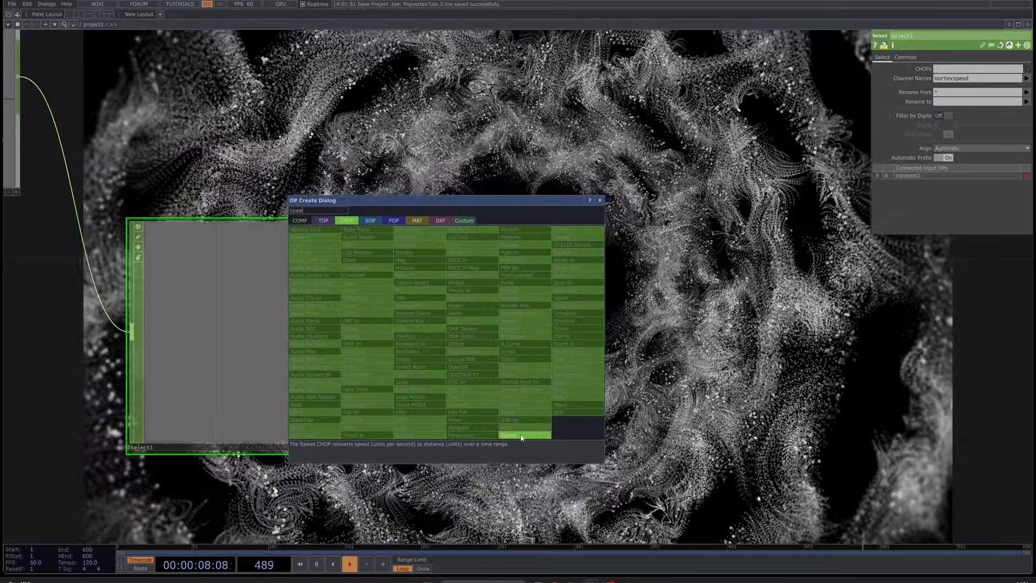
click(521, 436)
click(655, 351)
scroll(655, 351, down, 4)
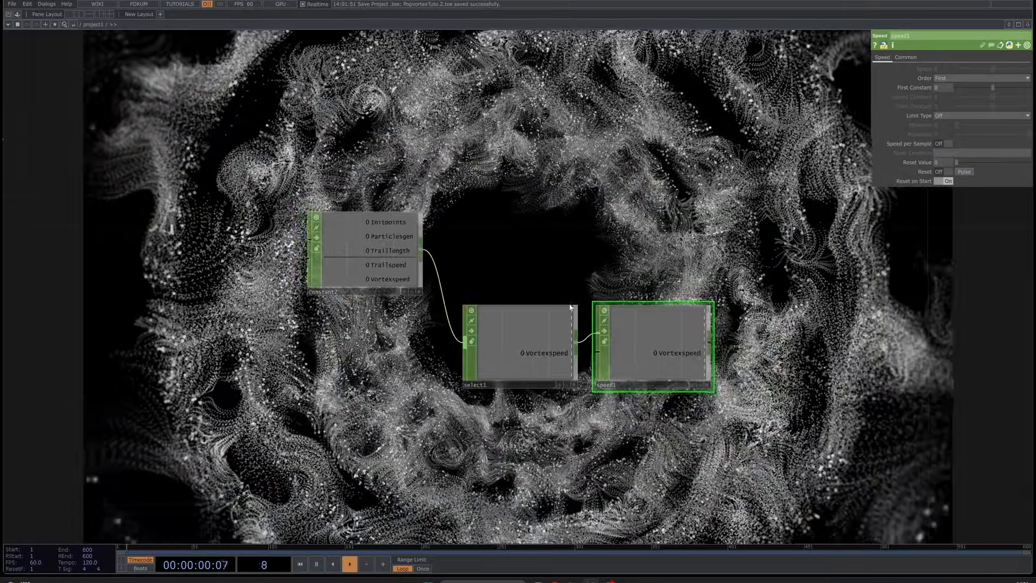
Test the Speed CHOP by trying a Vortexspeed value of 0.31 in the Constant CHOP, and return the value to 0
scroll(360, 314, up, 4)
click(358, 252)
drag(539, 216, 393, 211)
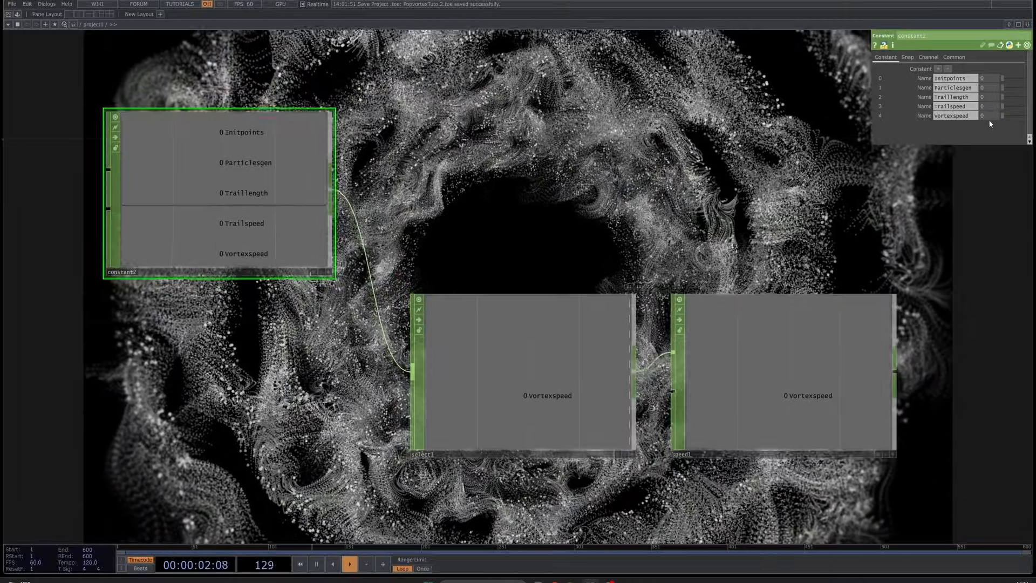
drag(1003, 114, 1011, 114)
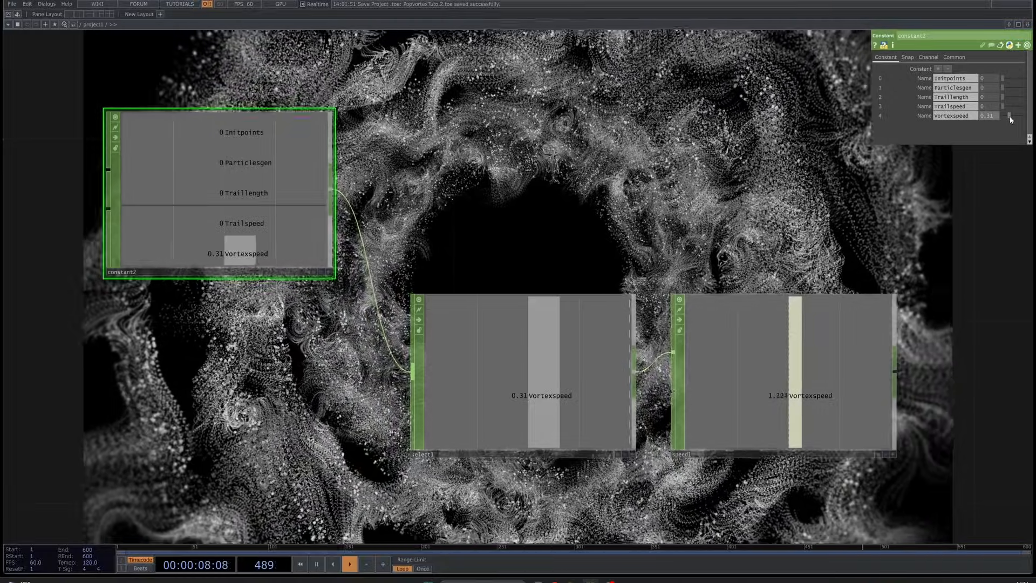
drag(1007, 116, 1028, 122)
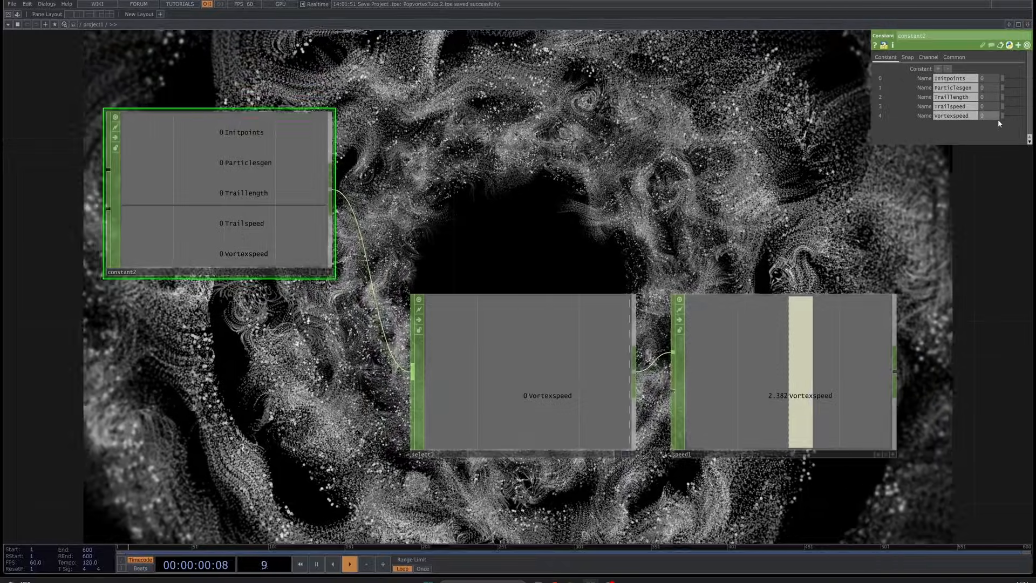
Branch a second Select CHOP off the Constant CHOP and remove its unwanted wire into the first Select CHOP
scroll(730, 215, down, 3)
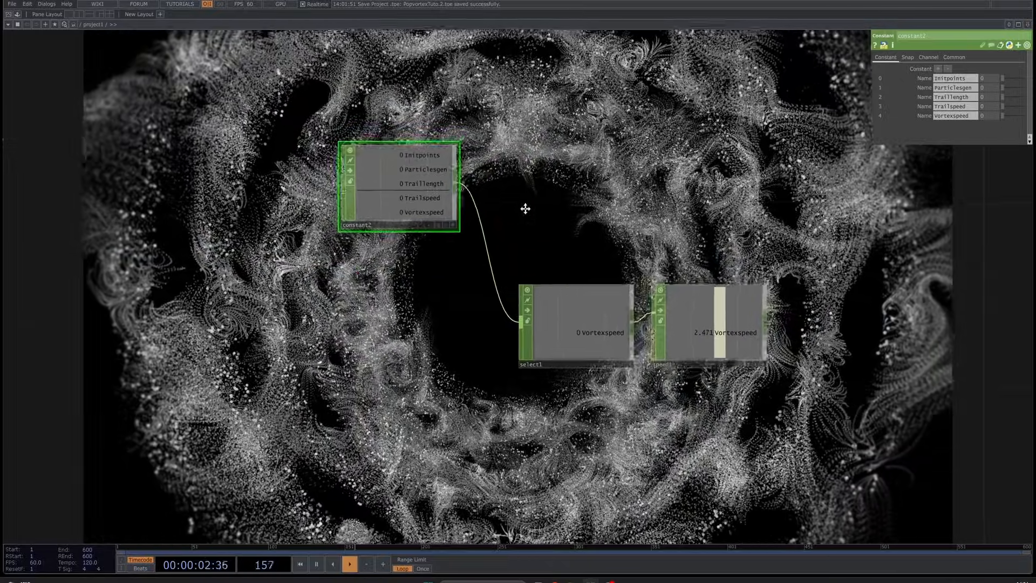
drag(525, 209, 415, 284)
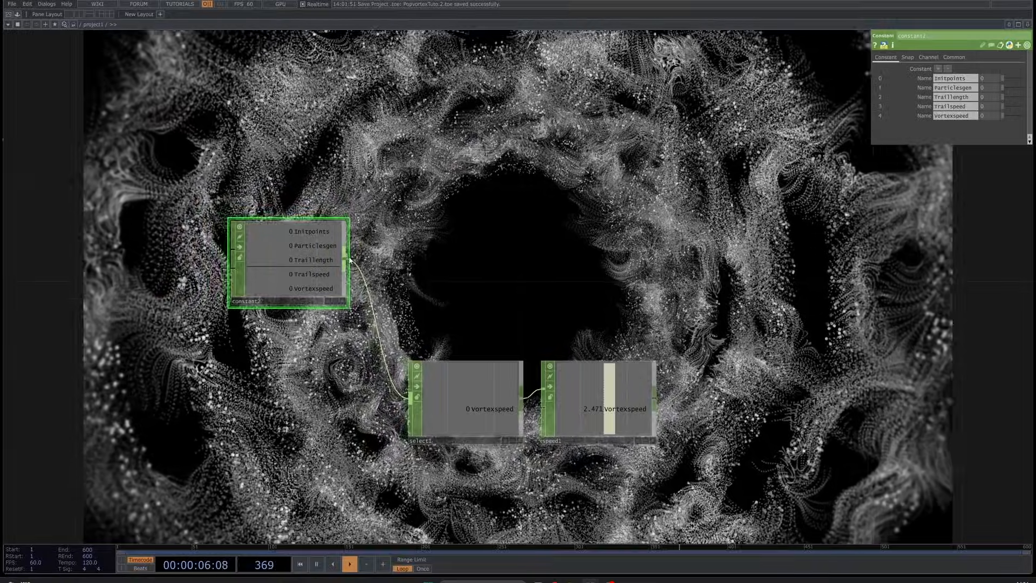
right_click(350, 259)
click(425, 289)
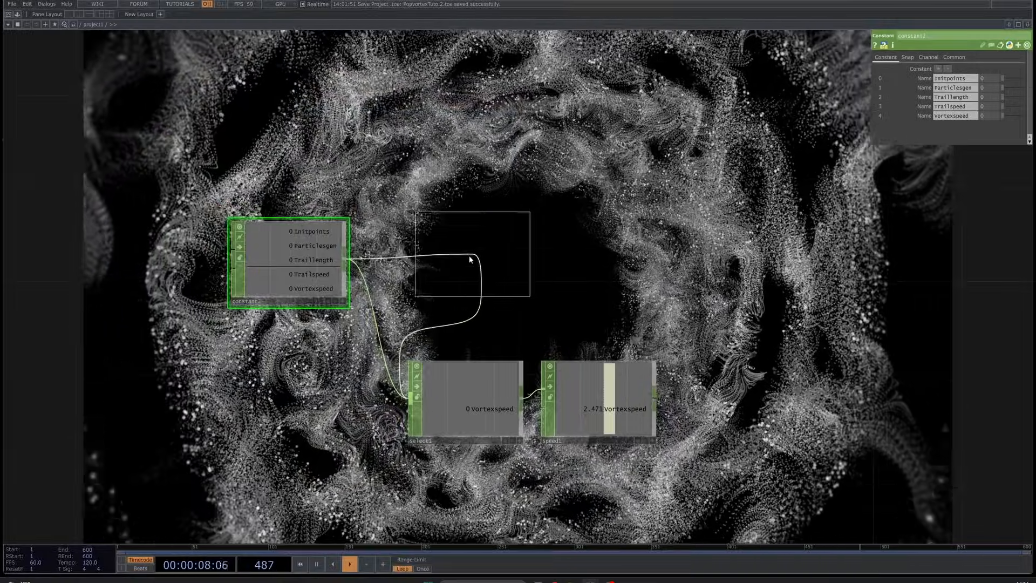
click(463, 265)
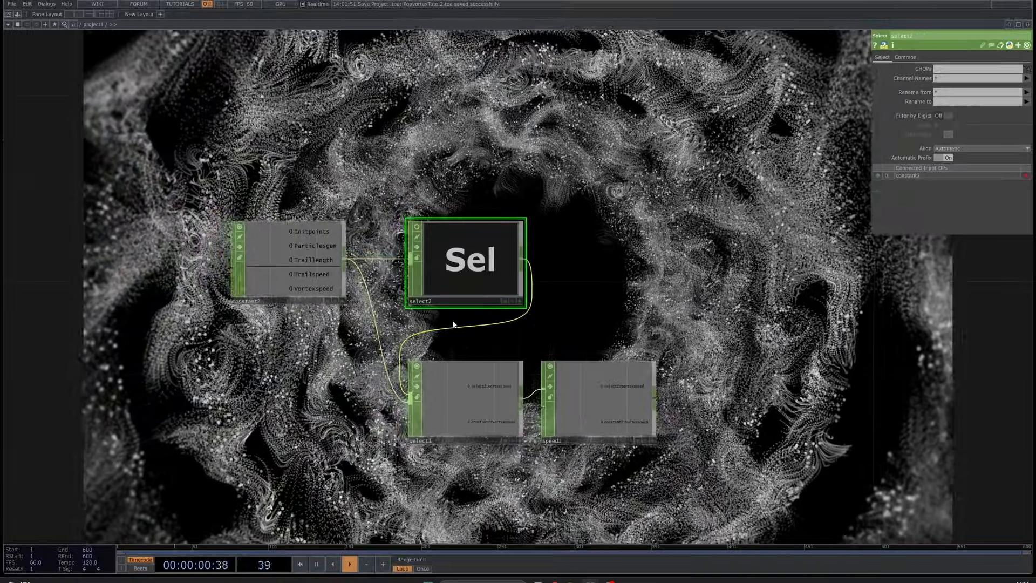
right_click(455, 326)
click(467, 342)
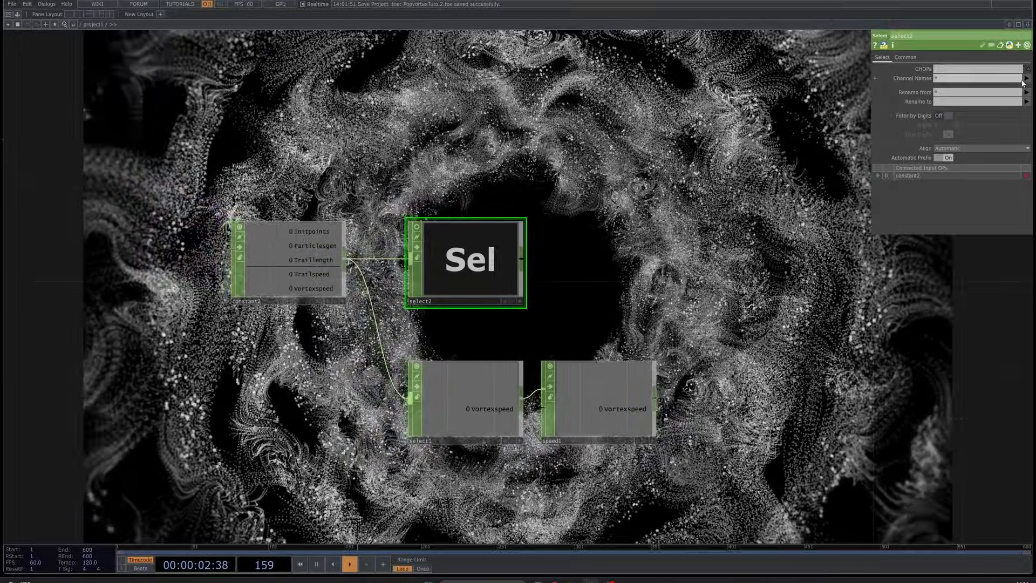
Set the second Select CHOP's channel names to Initpoints, Particlesgen, Traillength and Trailspeed
click(1026, 79)
click(1015, 96)
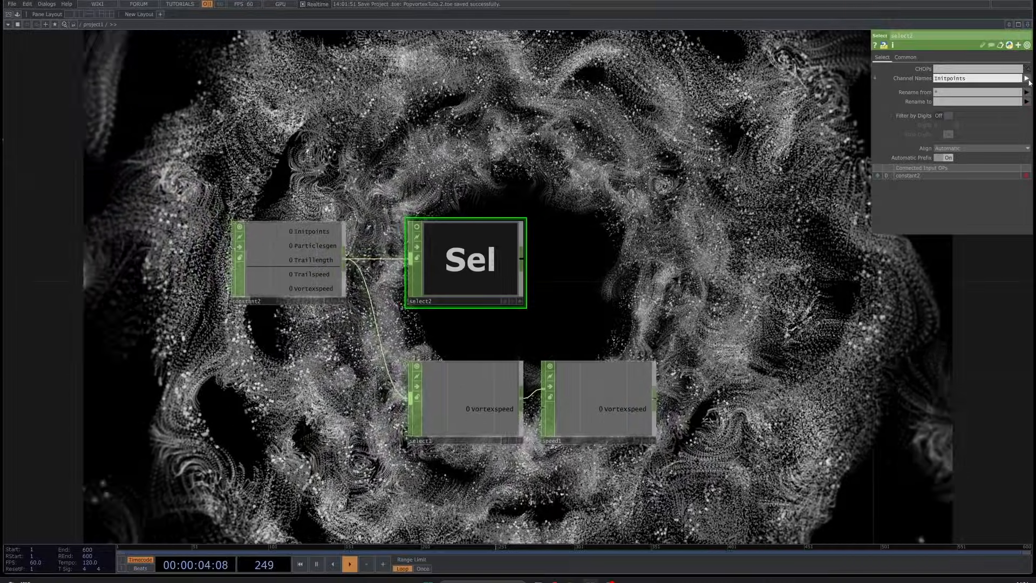
click(1026, 79)
click(1014, 104)
click(1026, 79)
click(1014, 113)
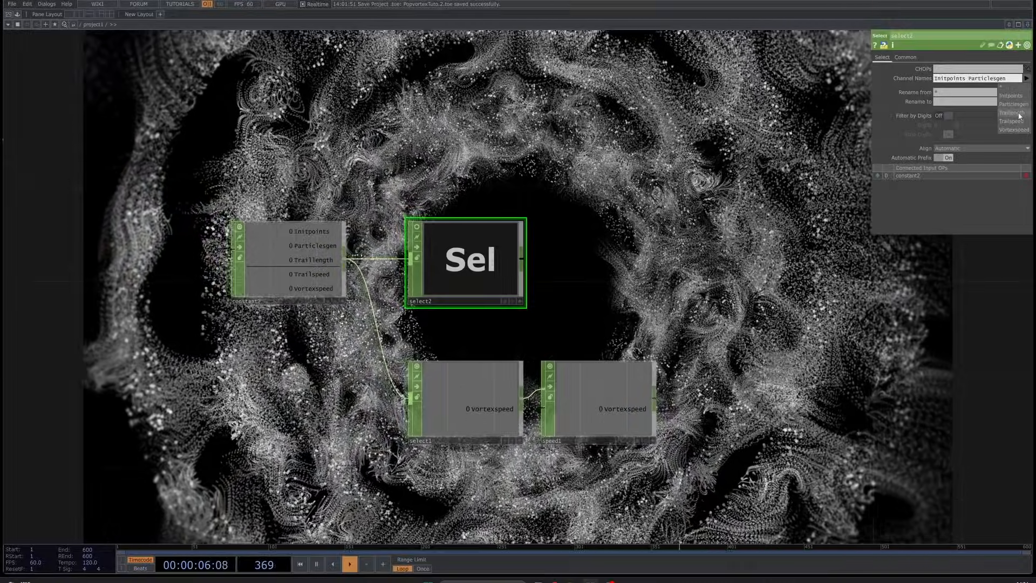
click(1026, 79)
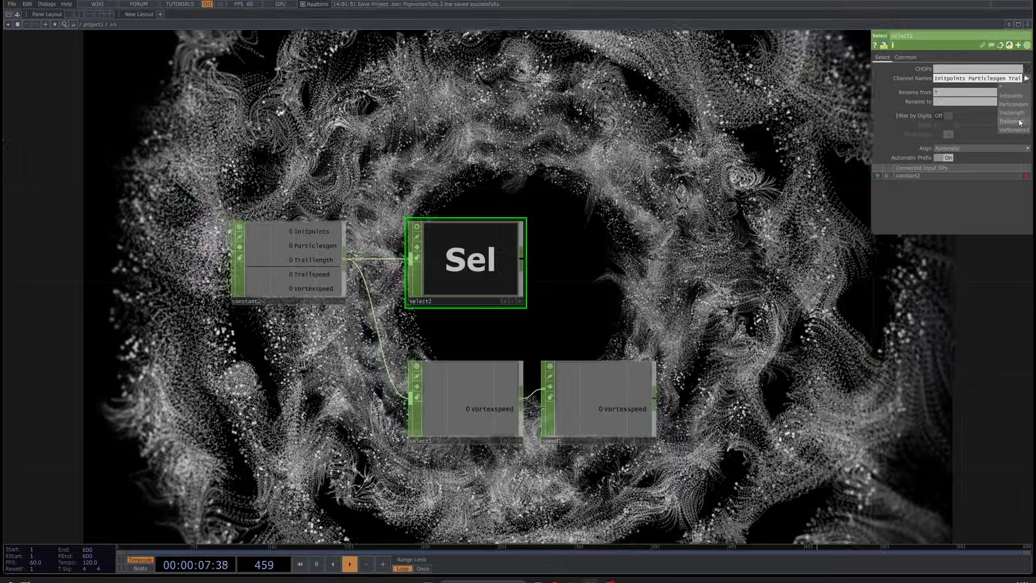
click(1019, 121)
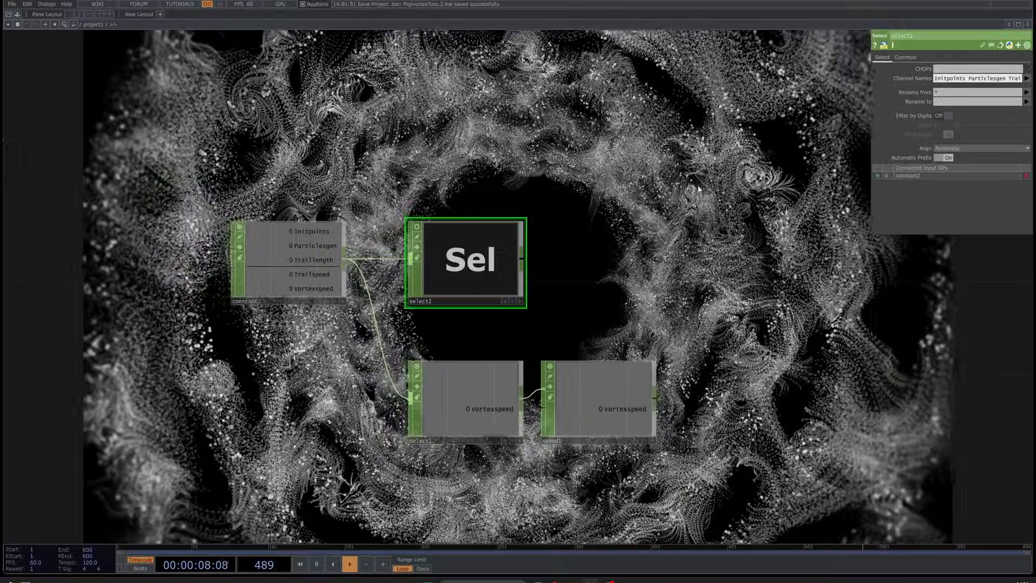
Add a Merge CHOP combining the second Select CHOP and the Speed CHOP
drag(628, 345, 574, 349)
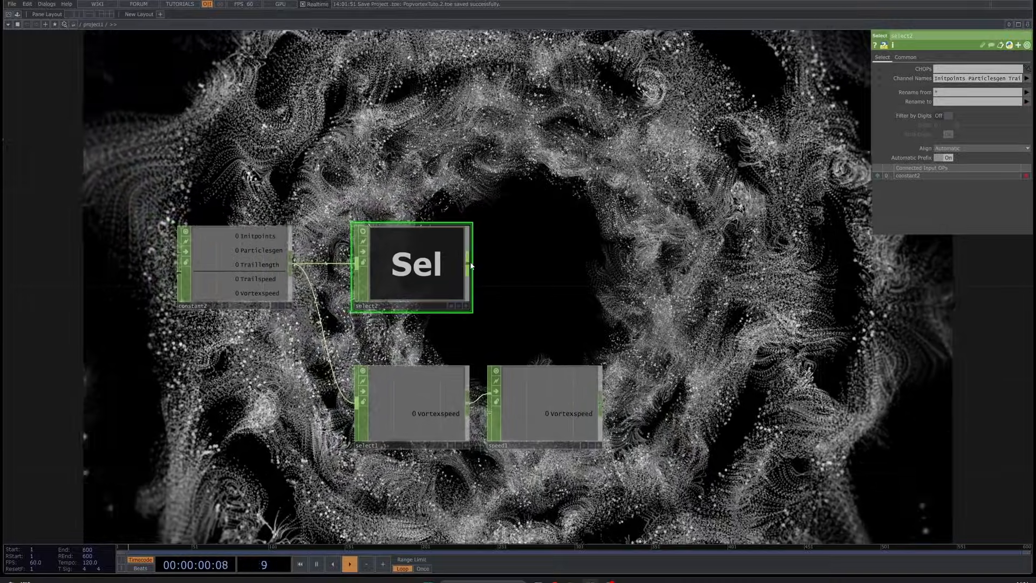
right_click(472, 263)
text(merg)
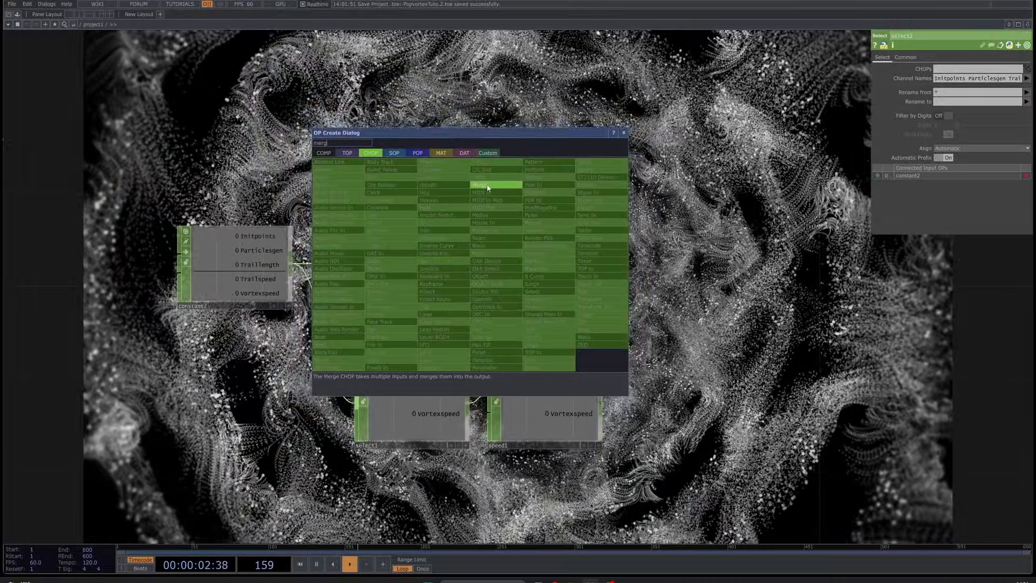
click(479, 185)
click(676, 289)
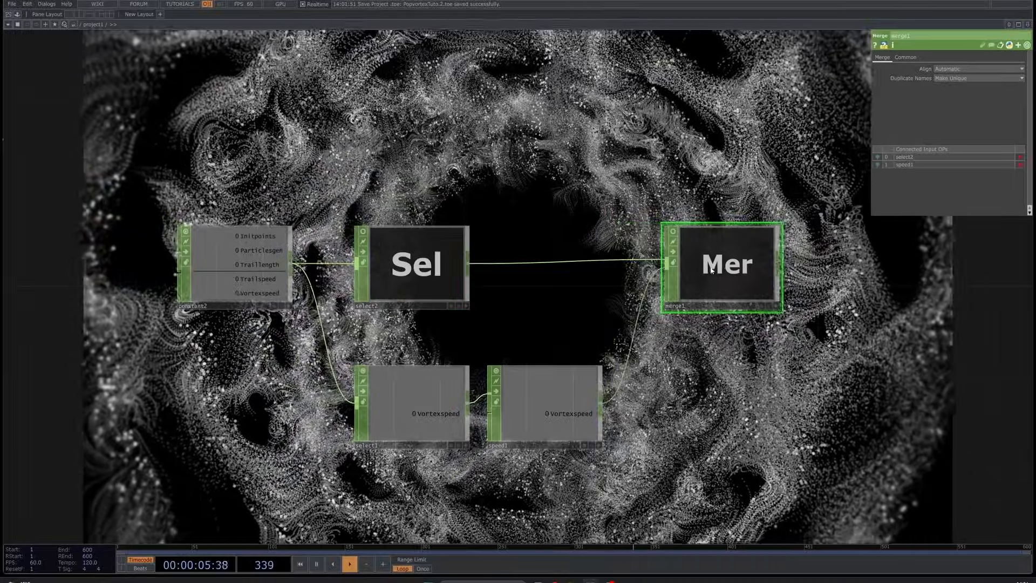
Append a Null CHOP to the Merge CHOP and name it null_param
drag(656, 326, 525, 317)
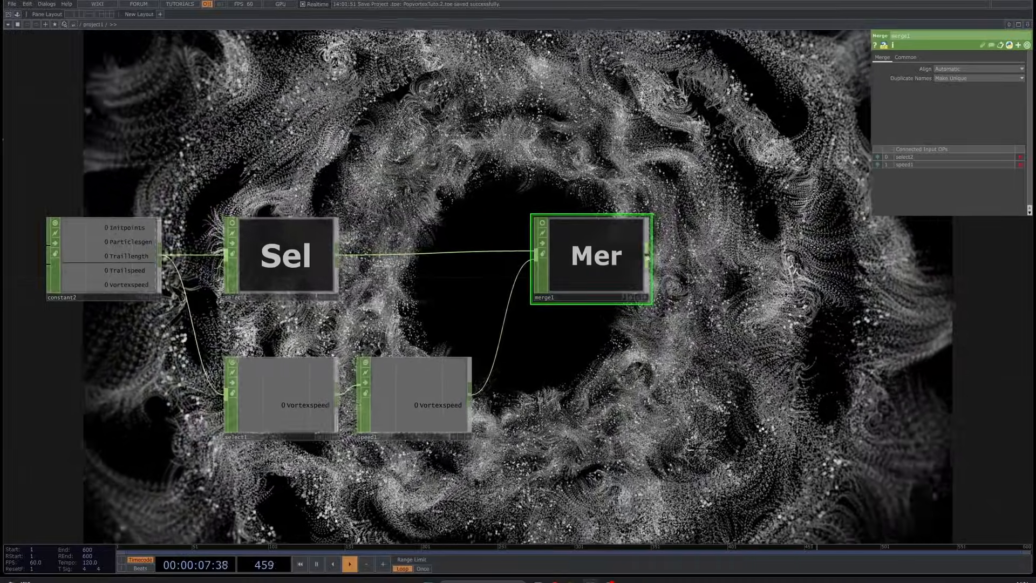
right_click(648, 258)
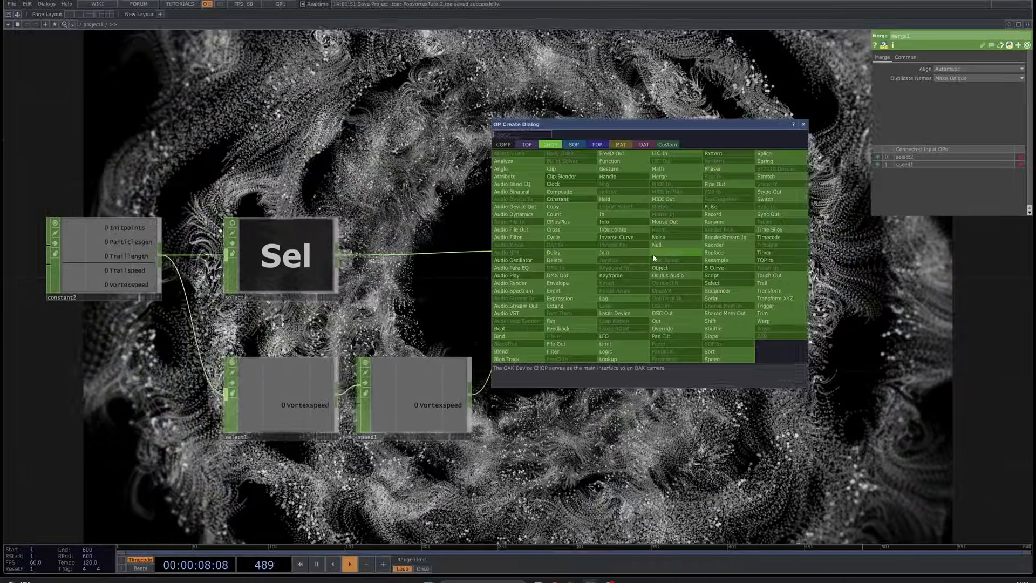
click(652, 254)
click(756, 260)
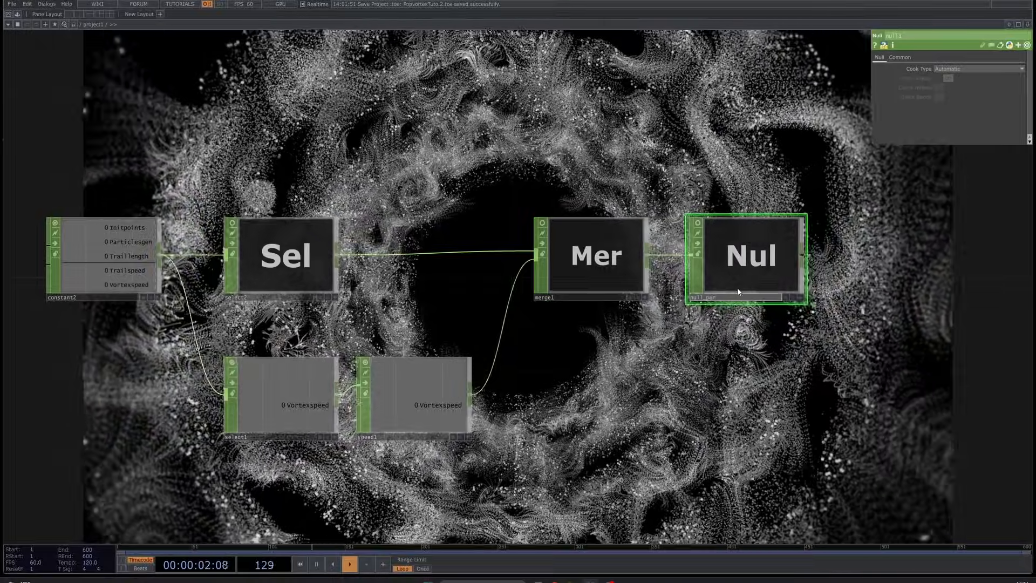
text(am)
key(Return)
scroll(637, 426, down, 5)
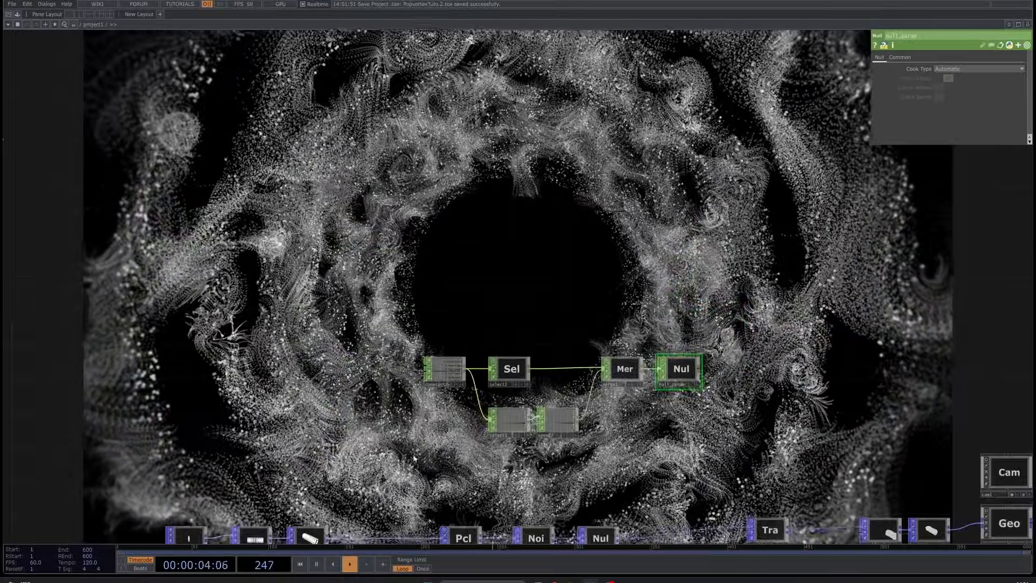
Set the Constant CHOP's Initpoints to 2500, Particlesgen to 2000 and Traillength to 20
drag(414, 458, 457, 339)
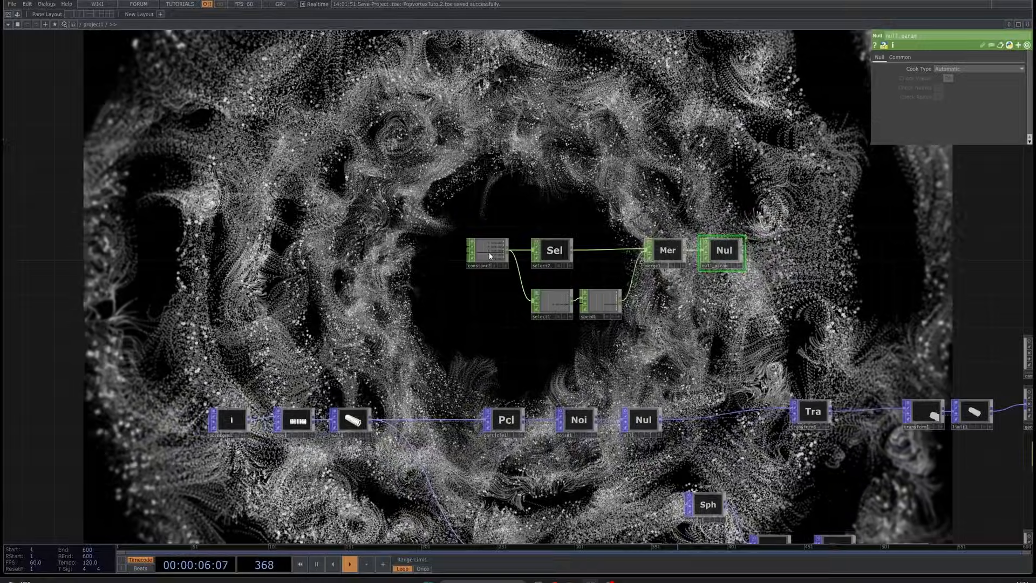
click(490, 256)
scroll(481, 287, up, 3)
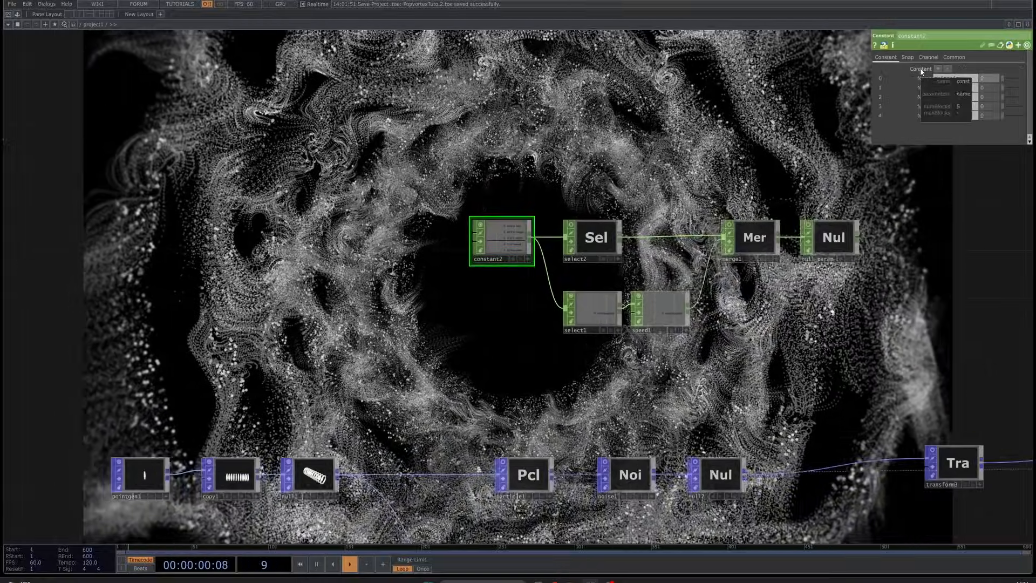
click(987, 79)
text(2500)
key(Return)
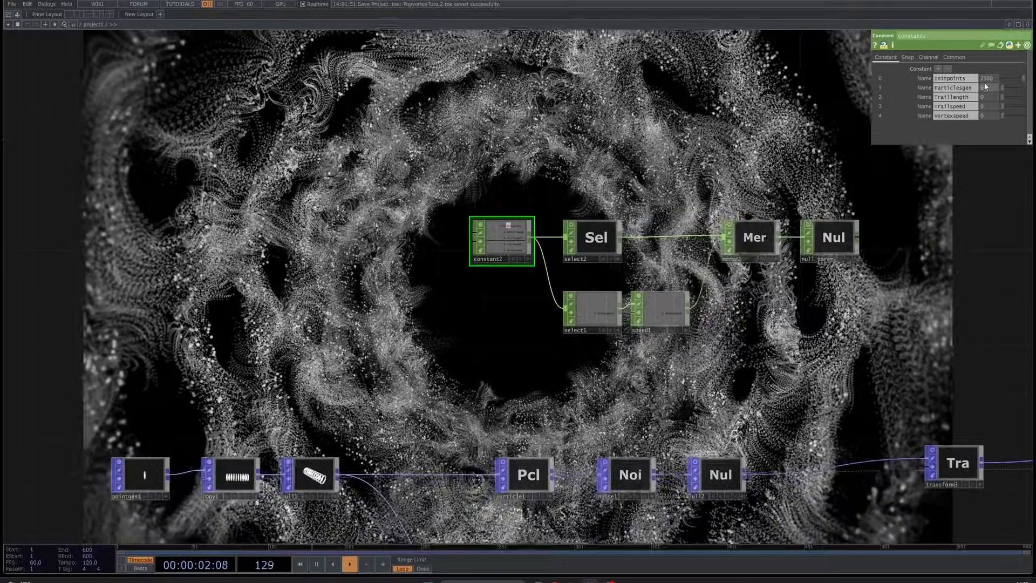
click(985, 87)
text(200)
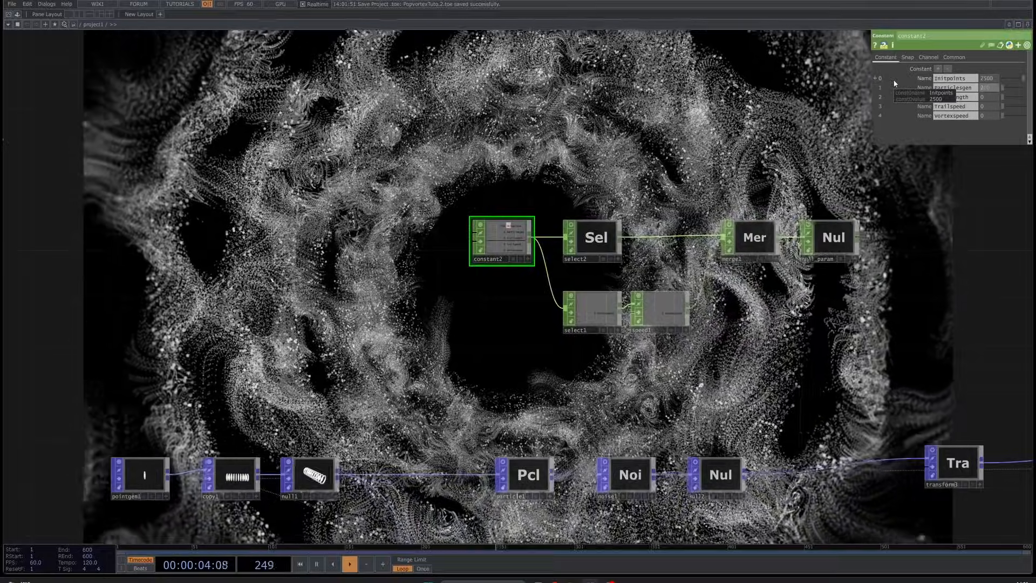
text(0)
key(Return)
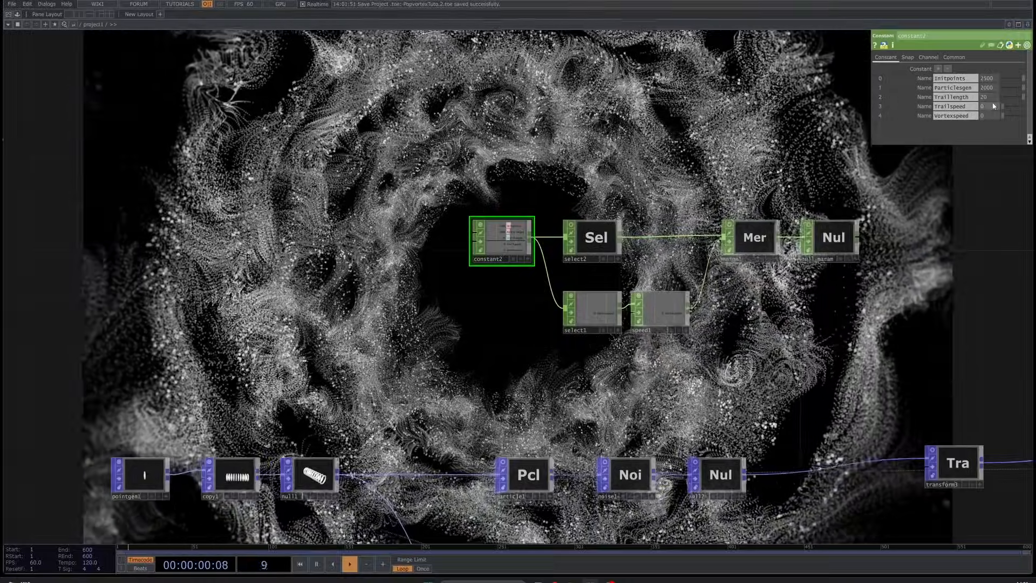
Set both Trailspeed and Vortexspeed to 1 in the Constant CHOP
click(992, 106)
text(1)
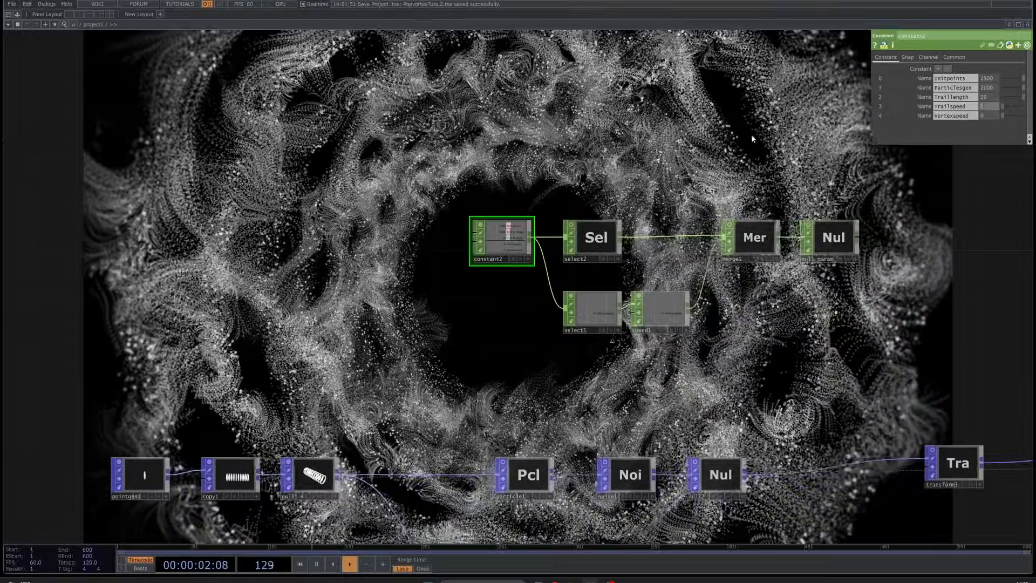
click(992, 116)
text(1)
key(Return)
Replace the absTime.seconds expression in transform1's Z translate with a CHOP reference to null_param's Vortexspeed channel
drag(791, 311, 691, 278)
drag(633, 319, 584, 252)
drag(694, 293, 618, 296)
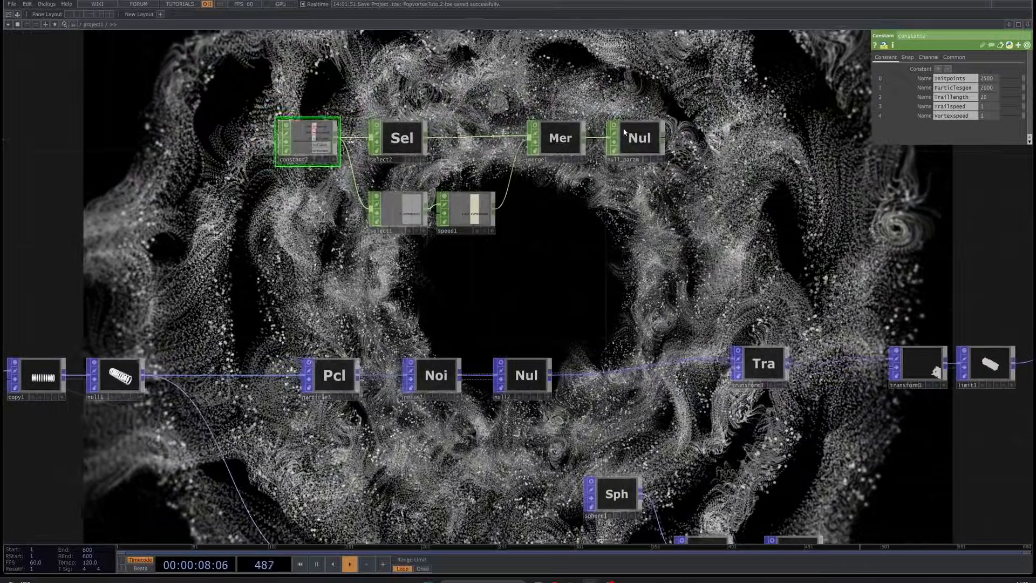
drag(916, 365, 805, 348)
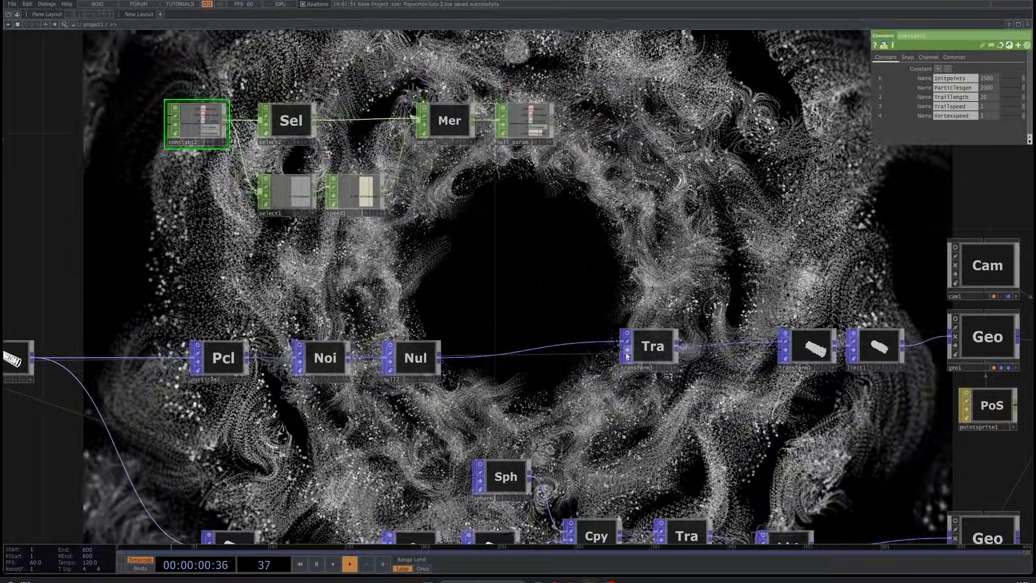
click(650, 348)
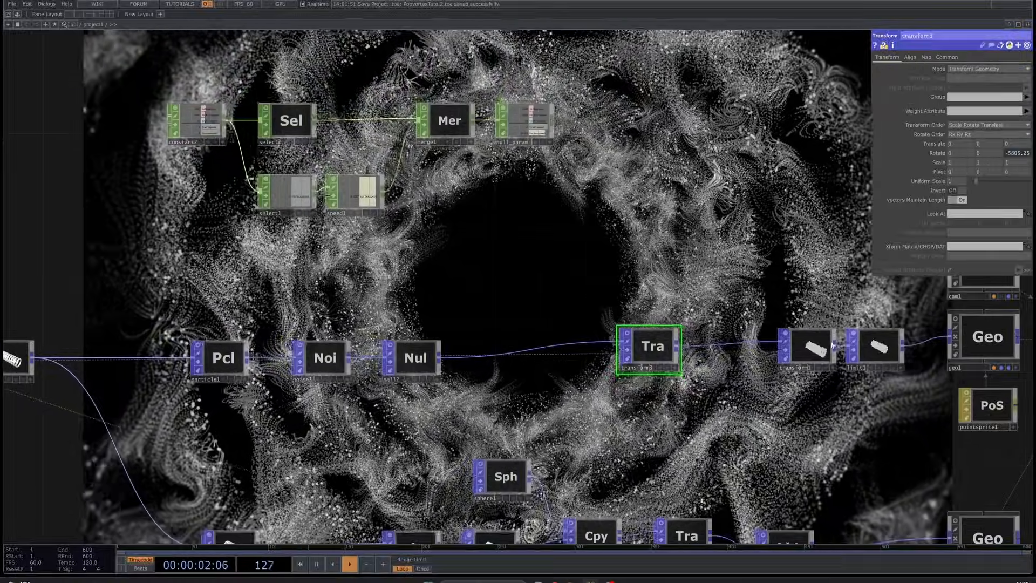
click(832, 345)
scroll(519, 100, up, 2)
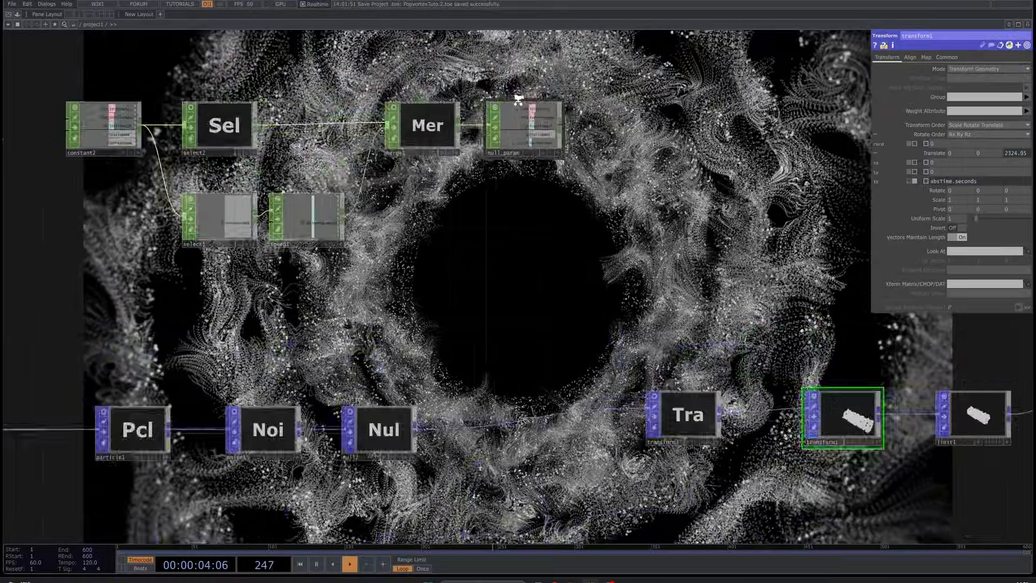
scroll(518, 100, up, 5)
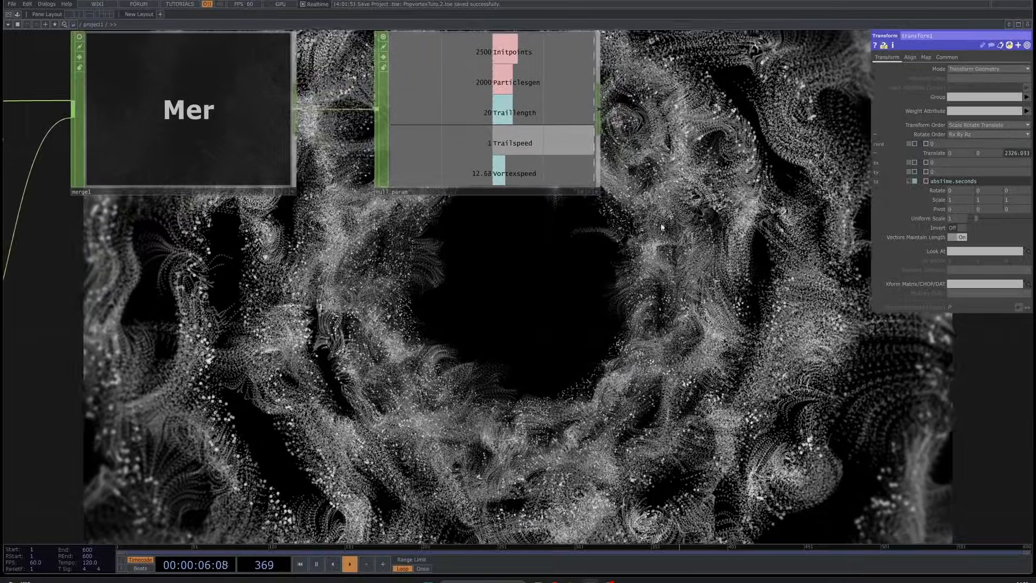
scroll(661, 229, down, 6)
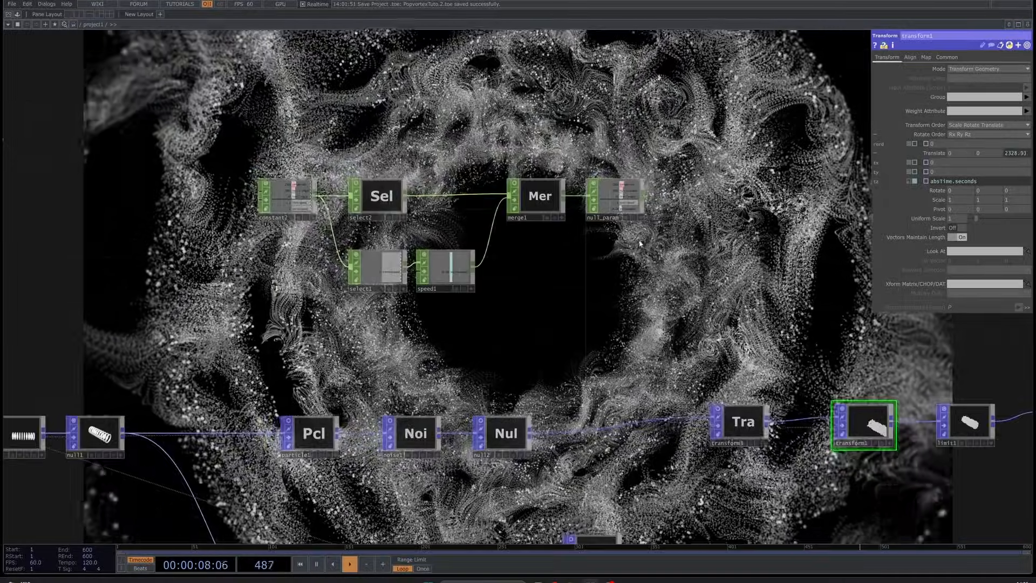
scroll(644, 220, up, 2)
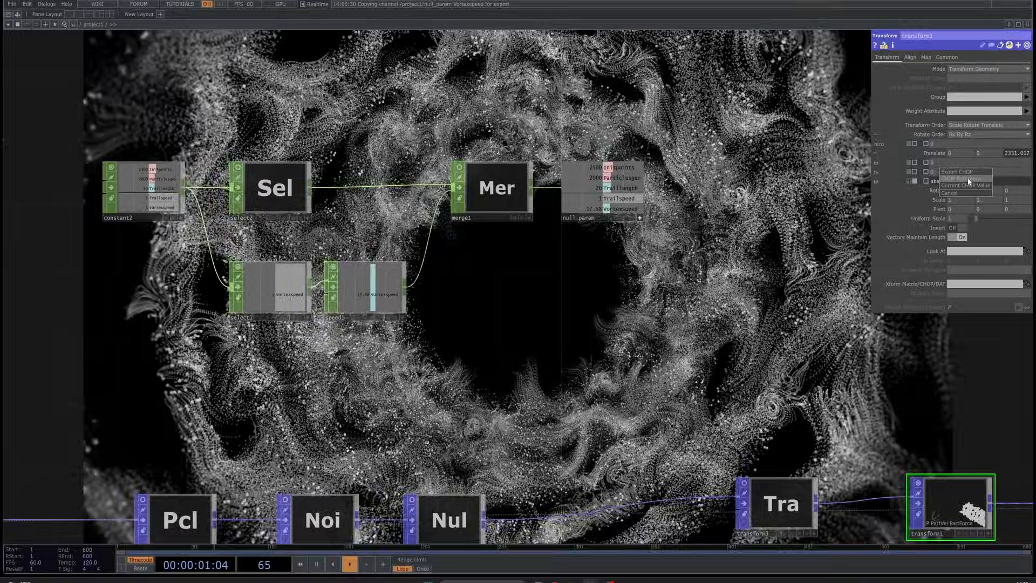
click(968, 179)
Drive the Z translate of transform2 in the sphere branch with a CHOP reference to null_param's Vortexspeed channel
scroll(604, 122, down, 3)
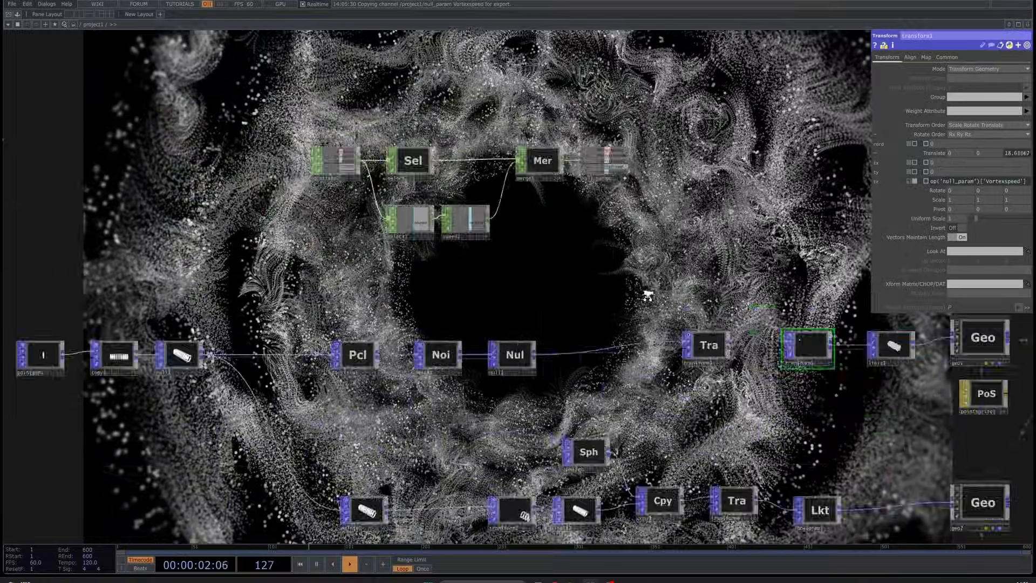
scroll(690, 413, up, 3)
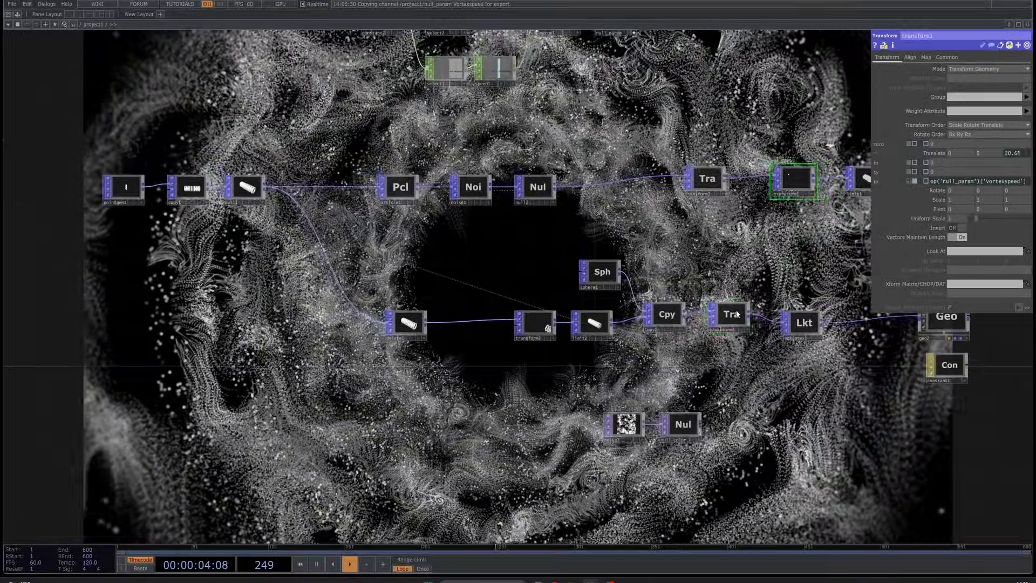
click(735, 315)
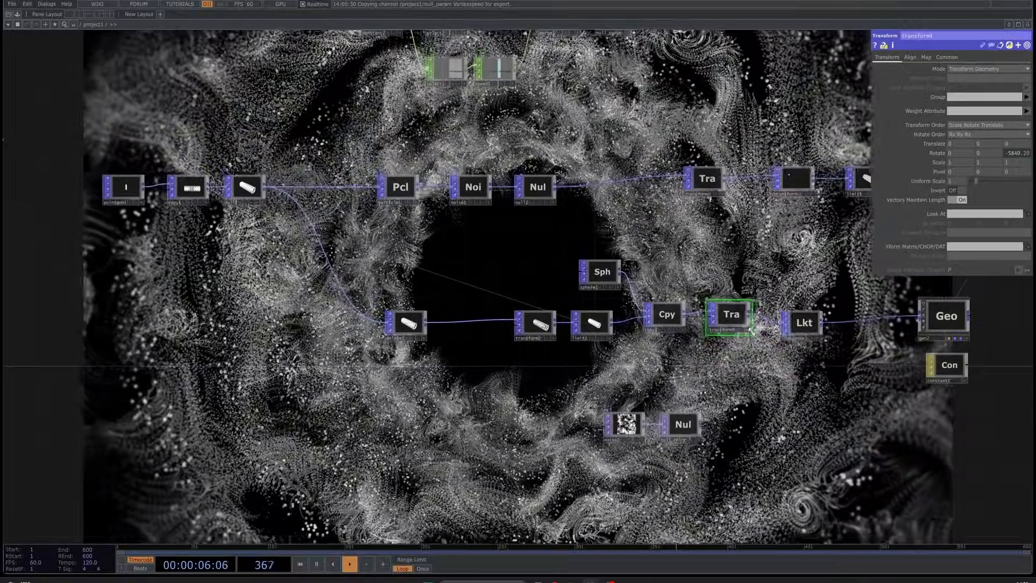
click(544, 325)
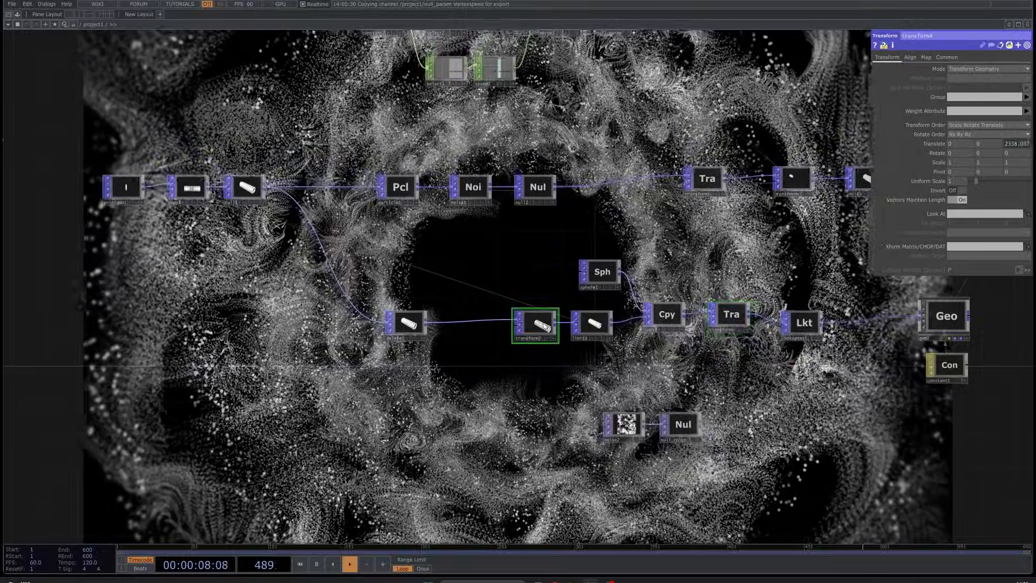
drag(621, 135, 625, 265)
scroll(641, 126, up, 5)
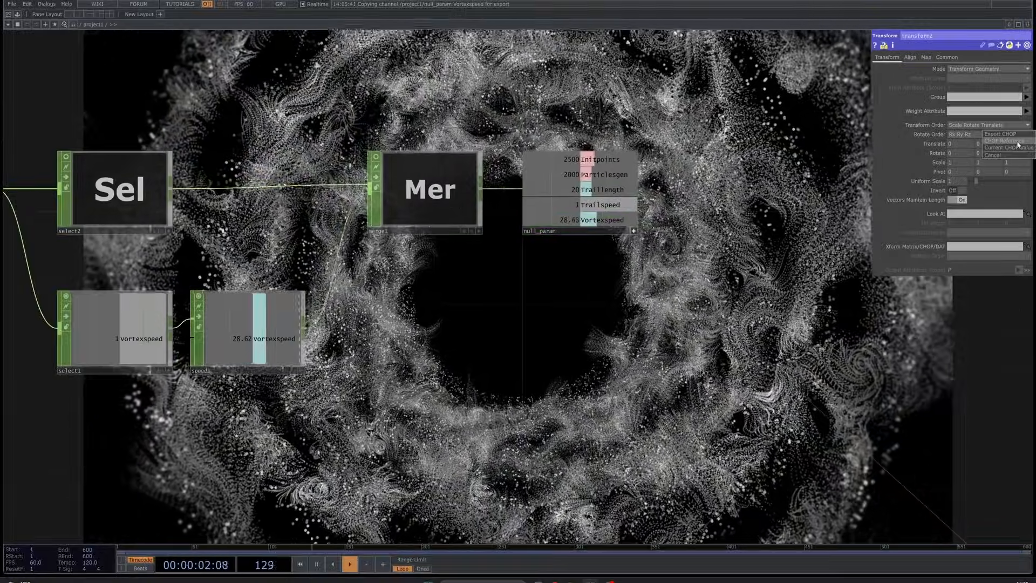
Link particle1's Life Expect to null_param's Traillength channel and its Birth Rate to Particlesgen as CHOP references
scroll(723, 313, down, 5)
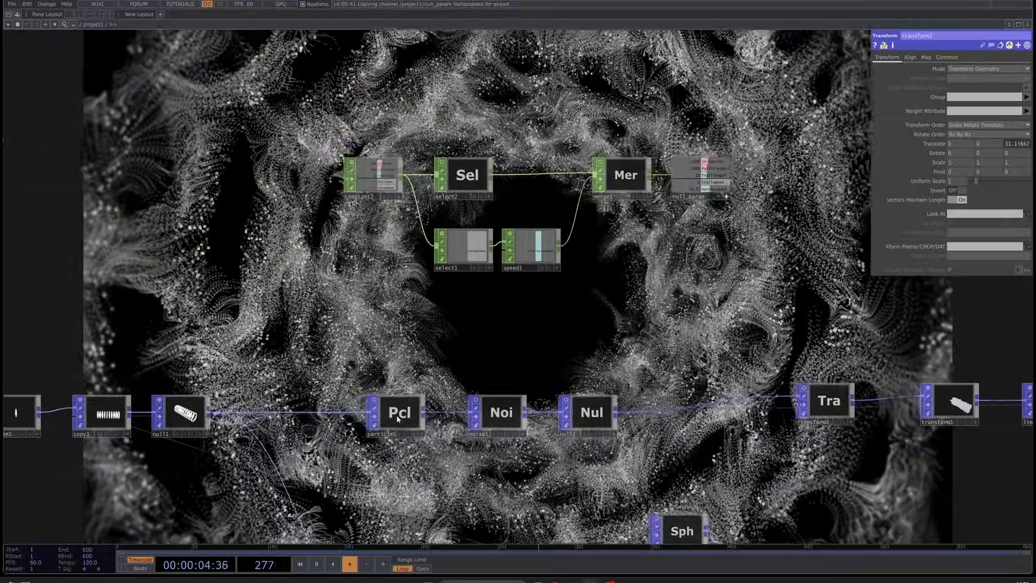
click(398, 420)
scroll(718, 210, up, 3)
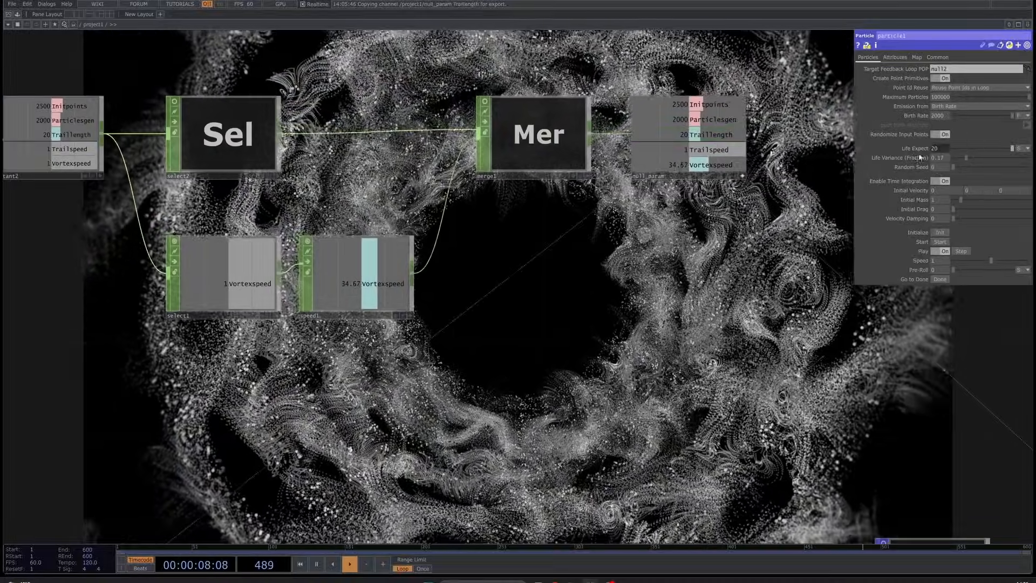
scroll(735, 249, down, 5)
scroll(728, 281, up, 4)
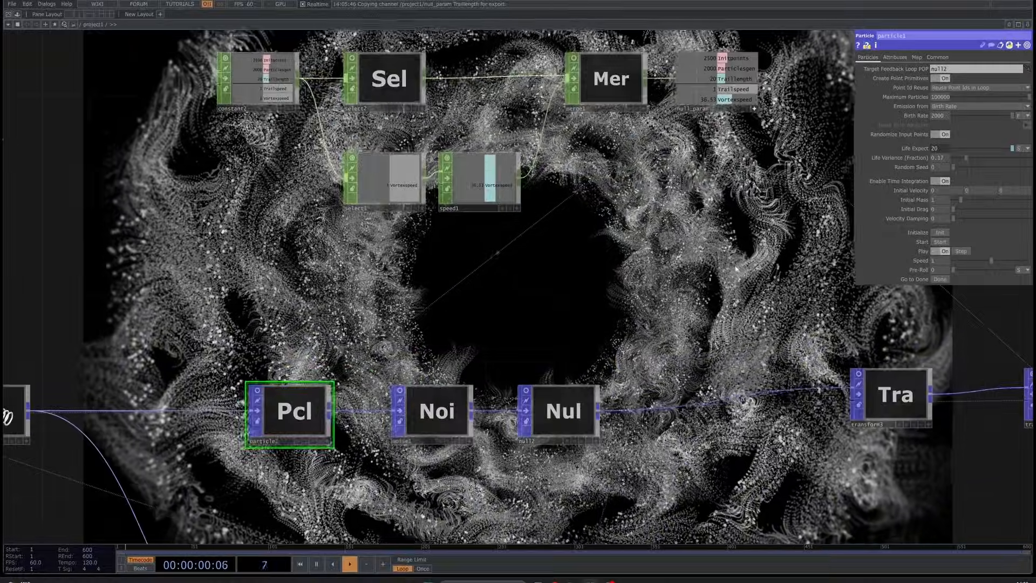
drag(726, 165, 688, 270)
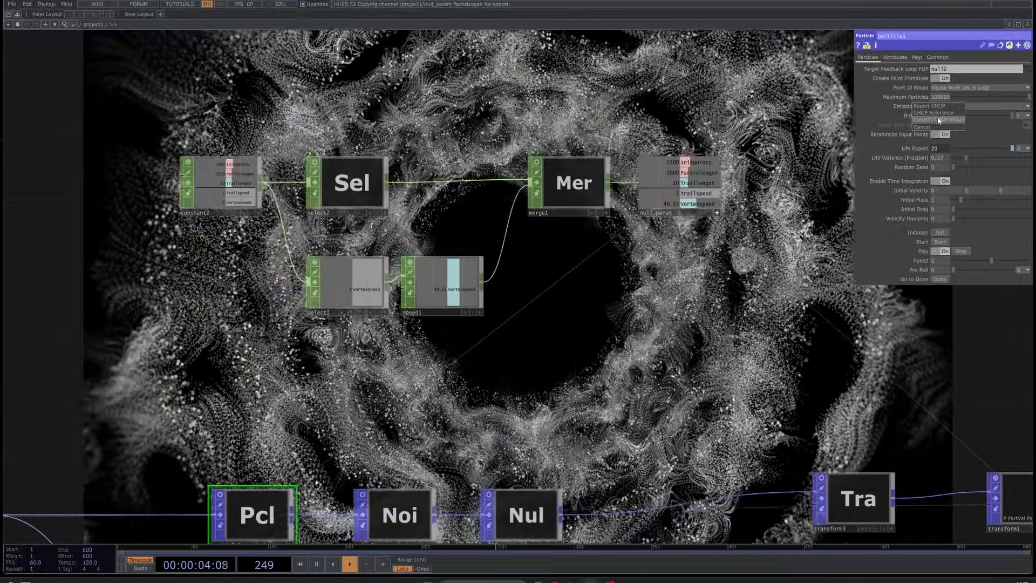
click(937, 113)
Drive noise1's Amplitude with a CHOP reference to null_param's Trailspeed channel, multiplied by 0.0001
drag(718, 229, 714, 191)
scroll(714, 192, down, 3)
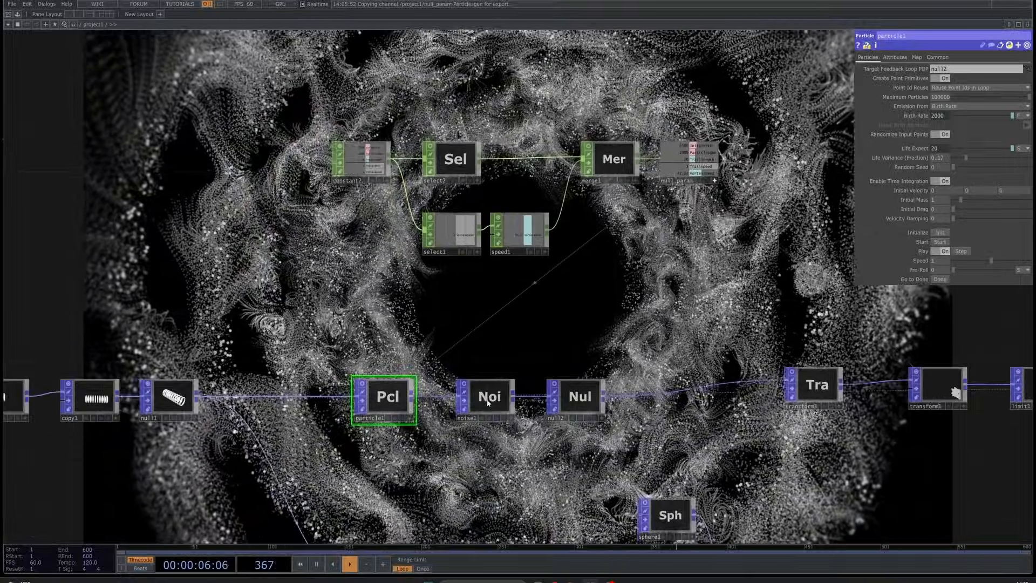
click(488, 402)
scroll(636, 177, up, 5)
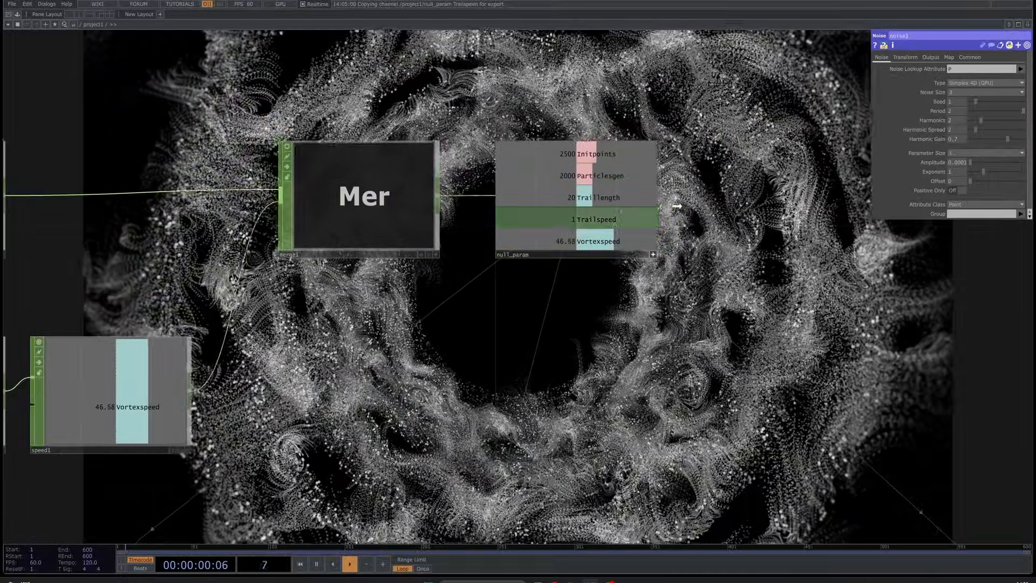
drag(677, 205, 958, 163)
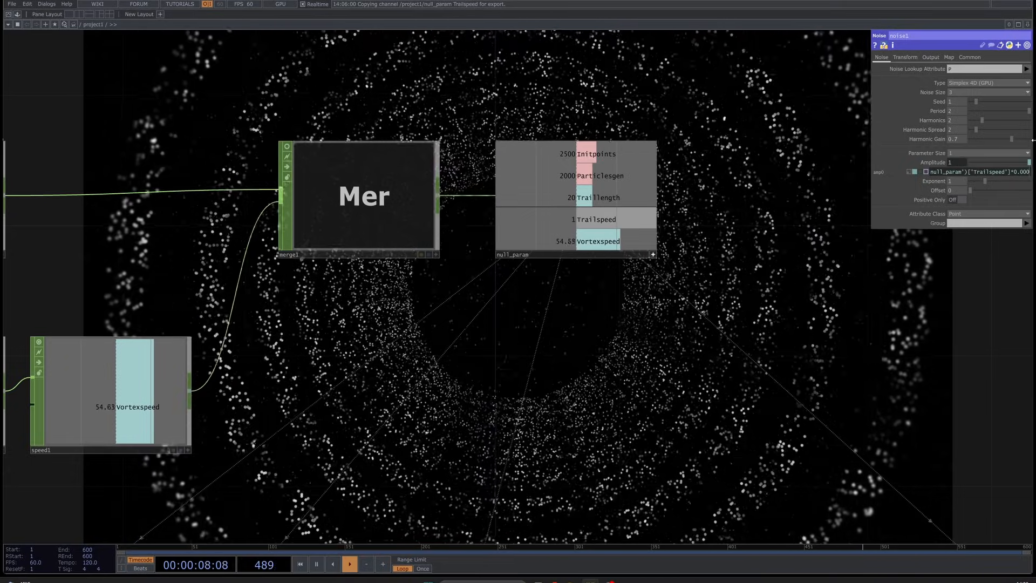
drag(764, 383, 785, 325)
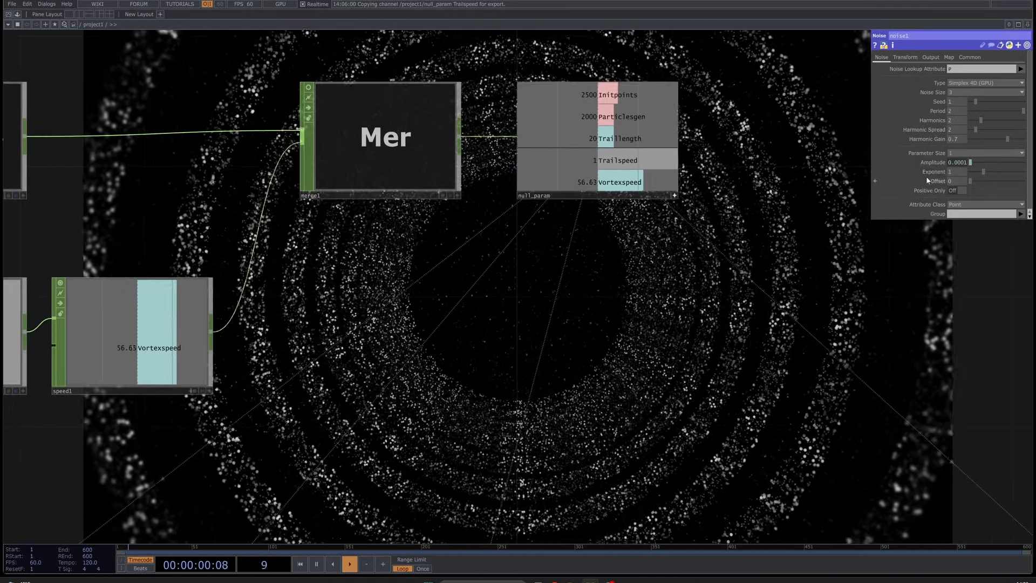
Link pointgen1's Number of Points to null_param's Initpoints channel as a CHOP reference
scroll(603, 349, down, 10)
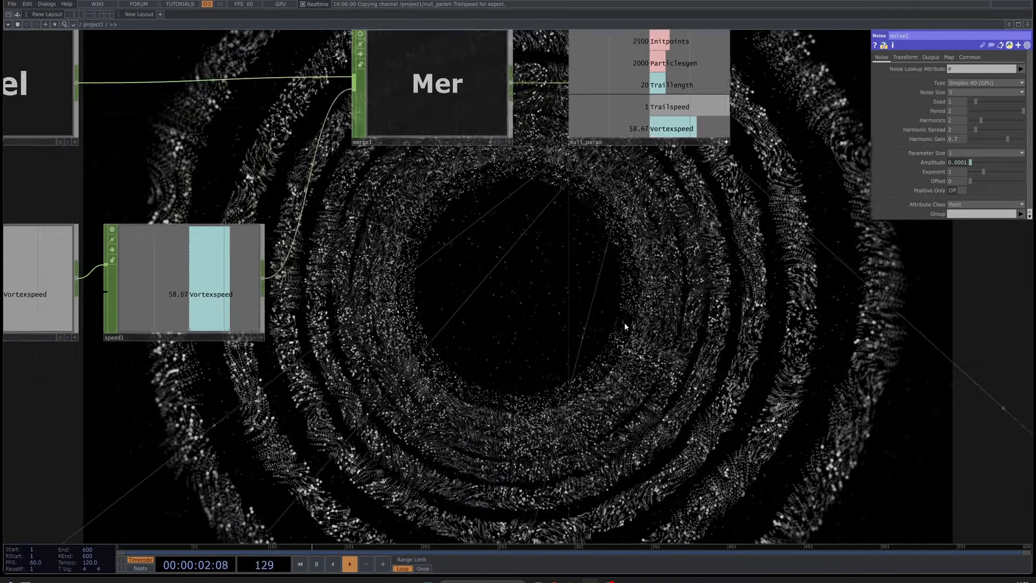
scroll(670, 297, up, 6)
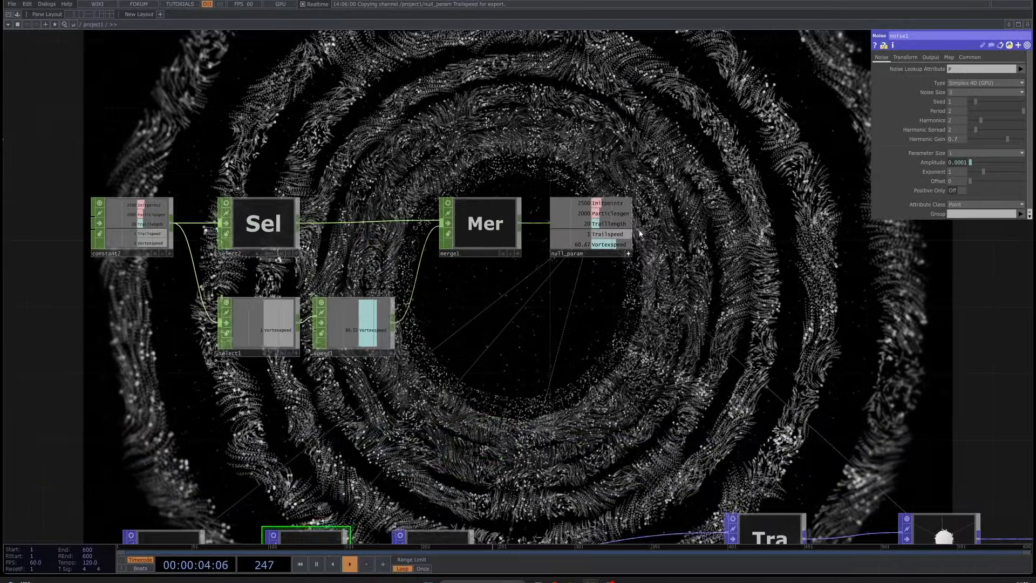
drag(582, 350, 677, 279)
scroll(677, 280, down, 10)
scroll(445, 313, up, 8)
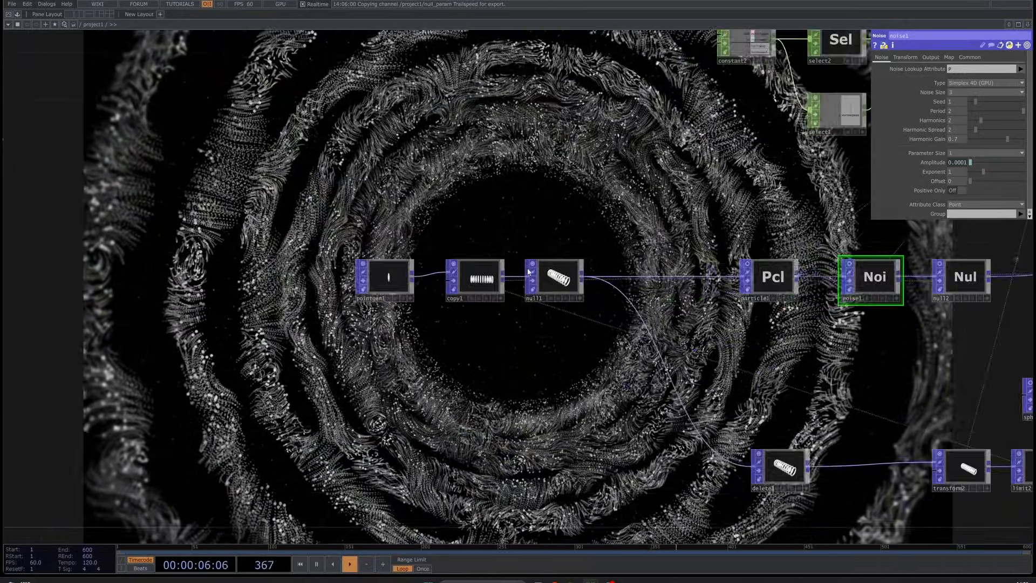
click(481, 277)
drag(481, 252, 283, 329)
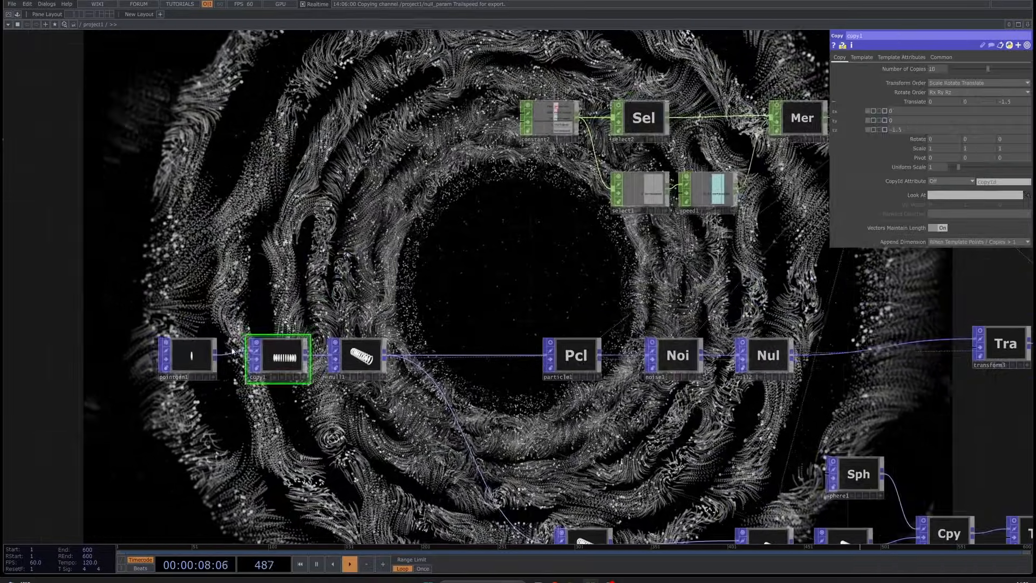
click(189, 355)
drag(457, 277, 291, 374)
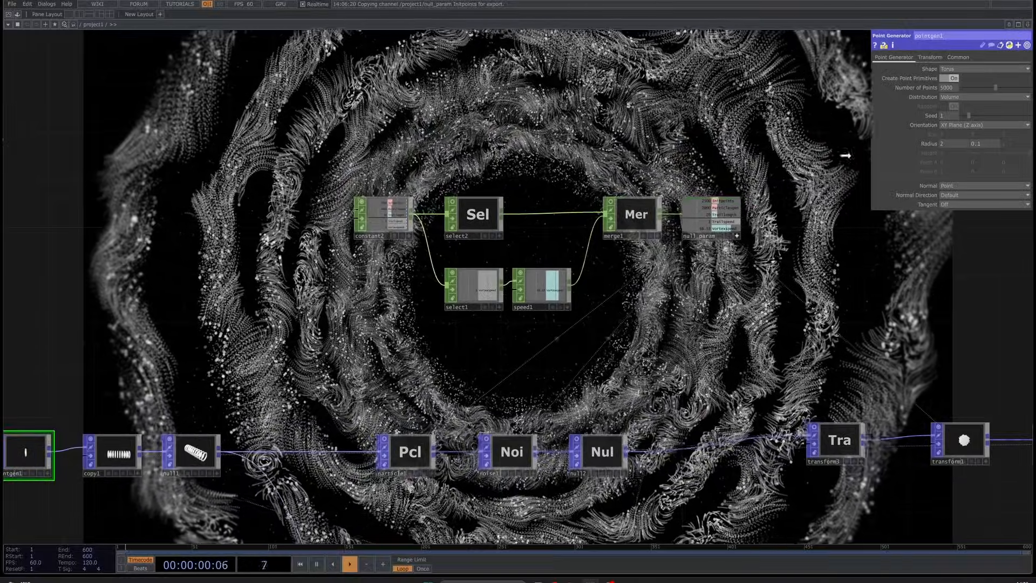
drag(724, 201, 947, 89)
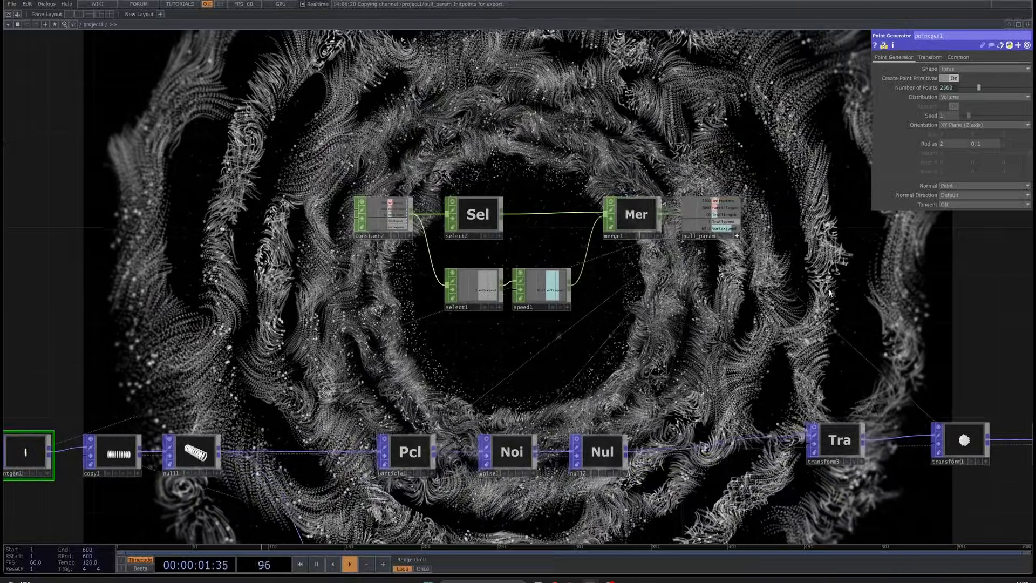
Lower the Initpoints value in constant2 to 0.26 and check pointgen1's Number of Points
drag(778, 308, 747, 263)
click(351, 173)
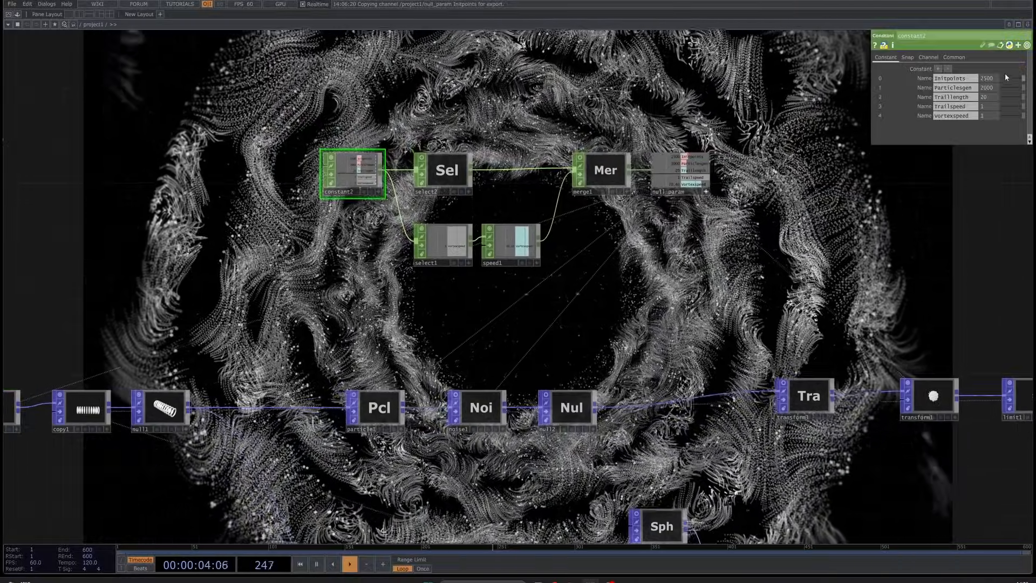
click(1008, 77)
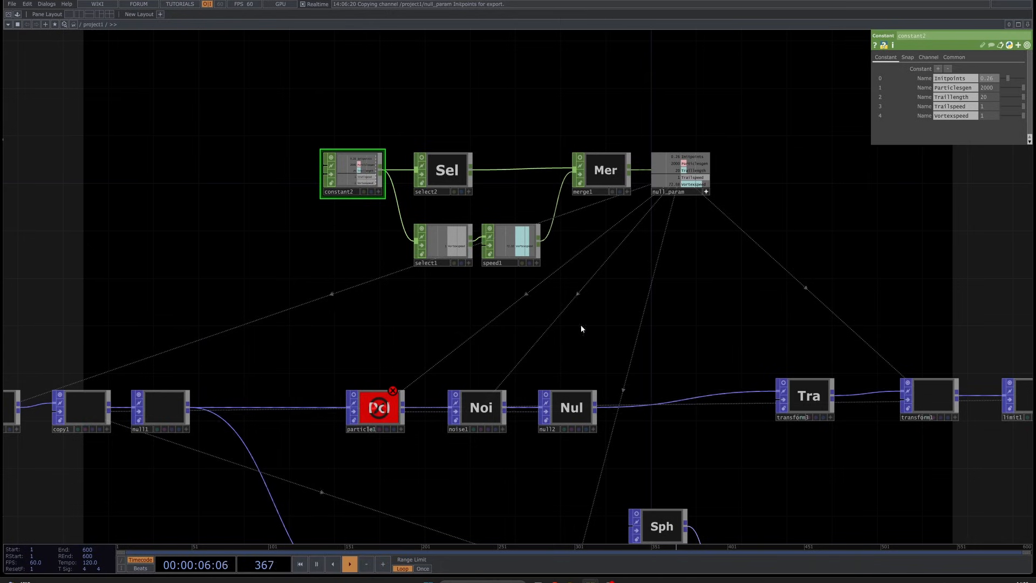
drag(294, 338, 390, 302)
click(90, 370)
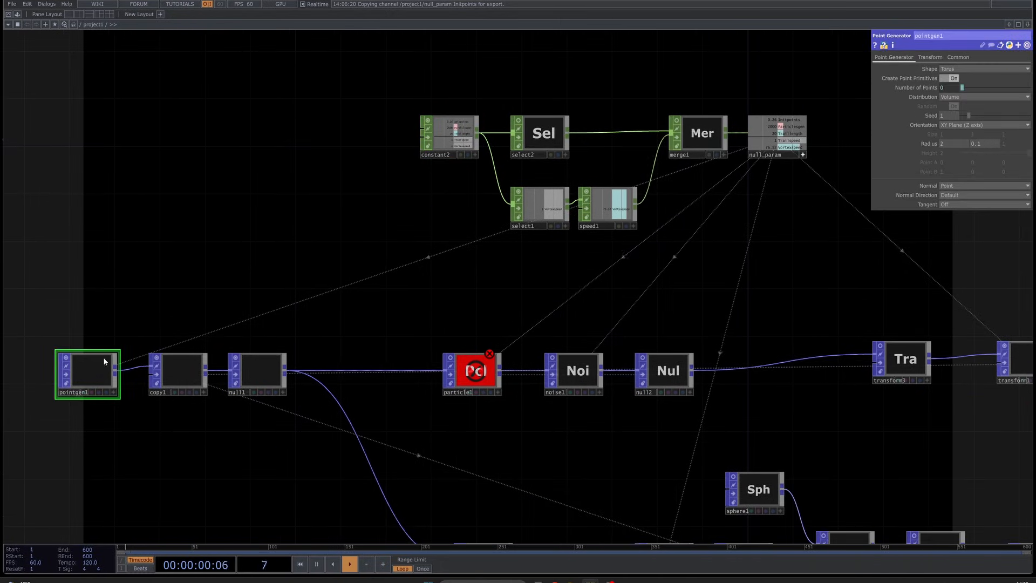
Raise constant2's Initpoints value to 1 and review the particle1 parameters
drag(737, 221, 702, 250)
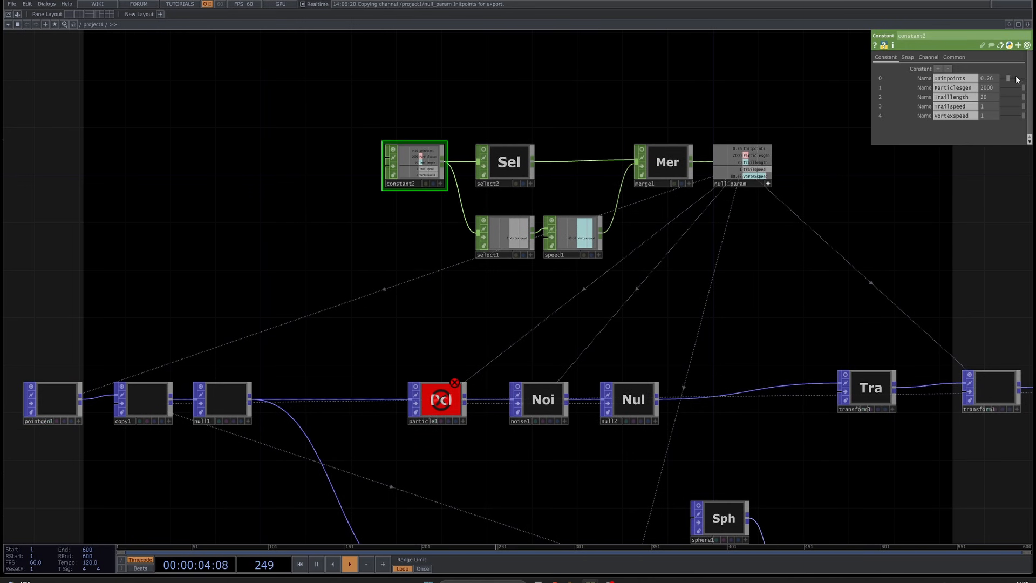
drag(1016, 80, 1028, 79)
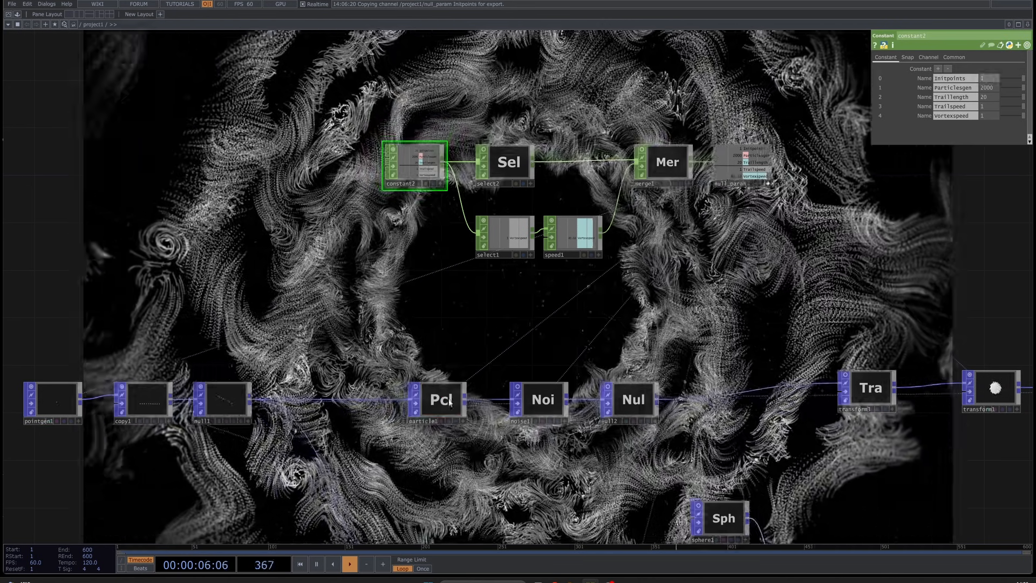
scroll(450, 402, up, 3)
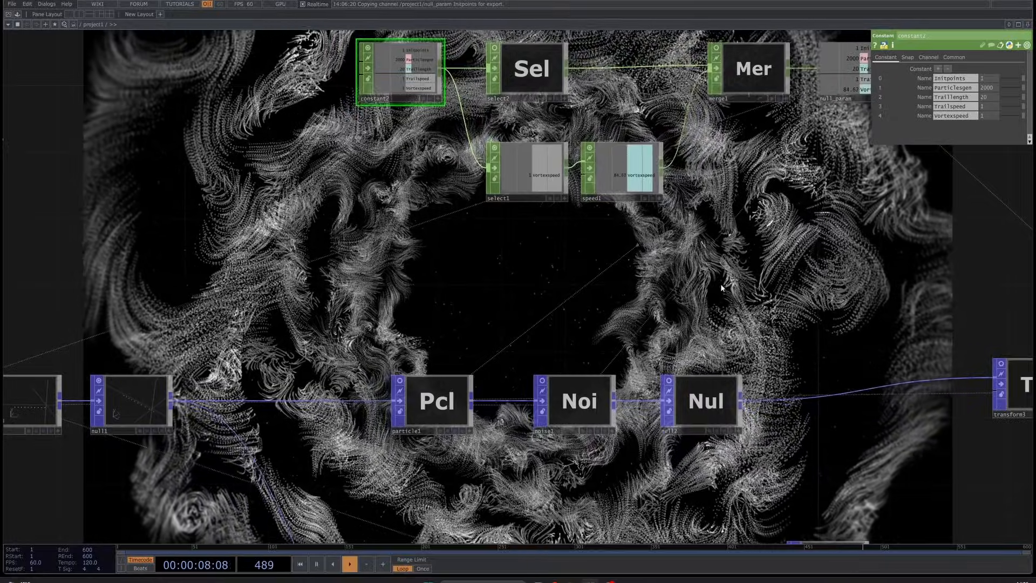
drag(721, 285, 690, 343)
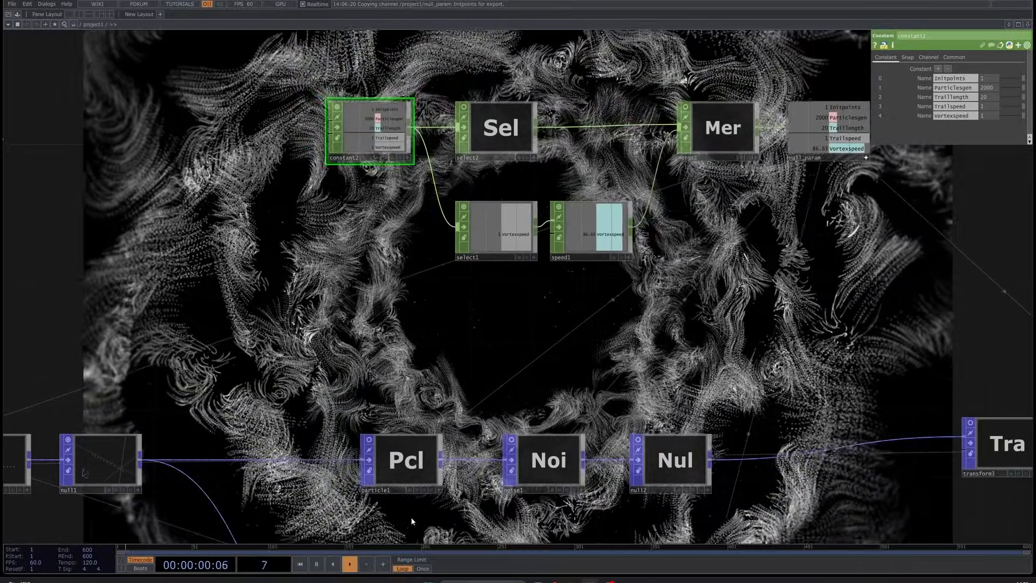
click(405, 461)
drag(278, 376, 485, 318)
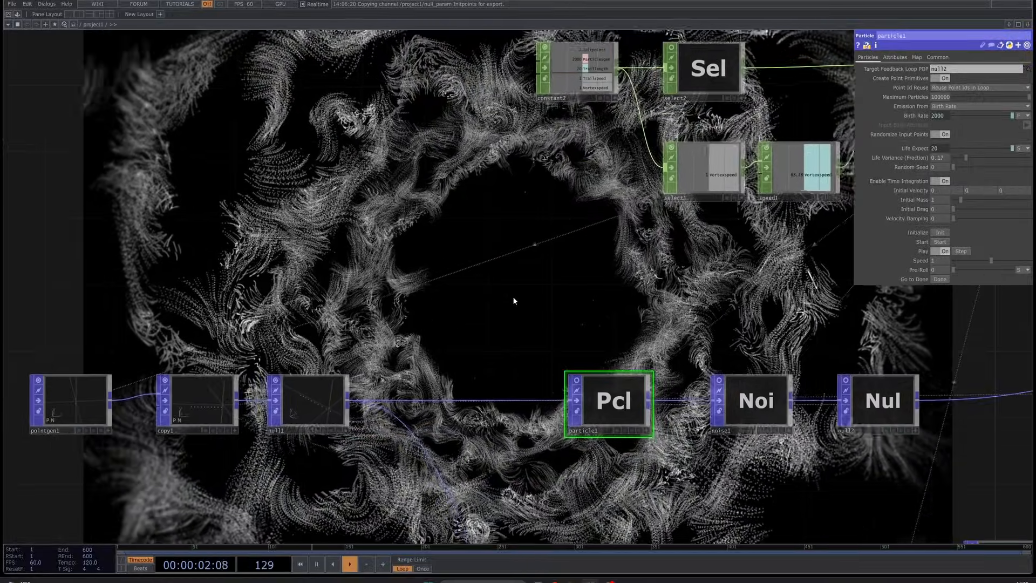
scroll(514, 301, down, 6)
Add +1 to pointgen1's Number of Points expression, making it op('null_param')['Initpoints']+1
click(287, 351)
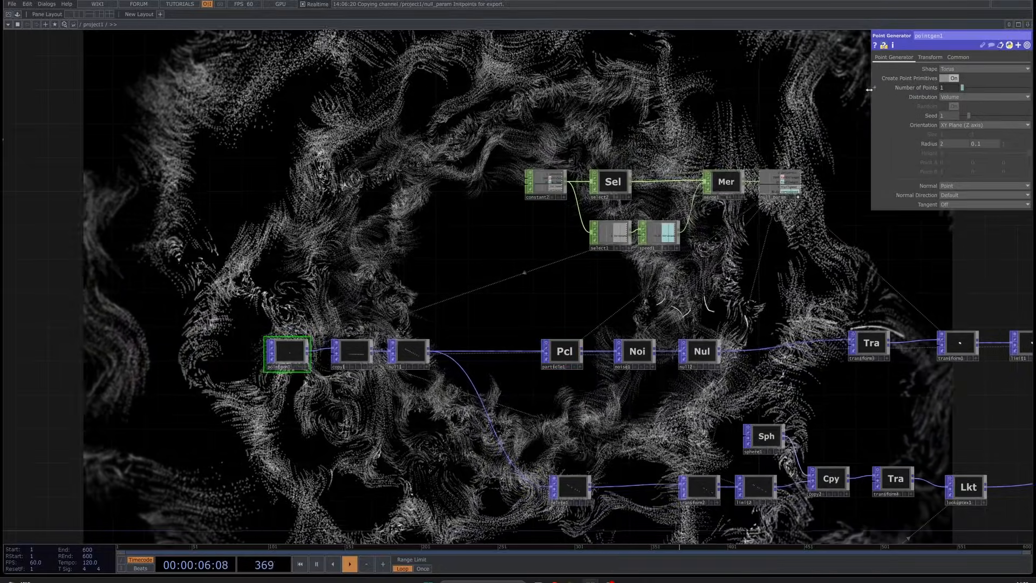
drag(870, 90, 718, 90)
click(780, 89)
click(892, 96)
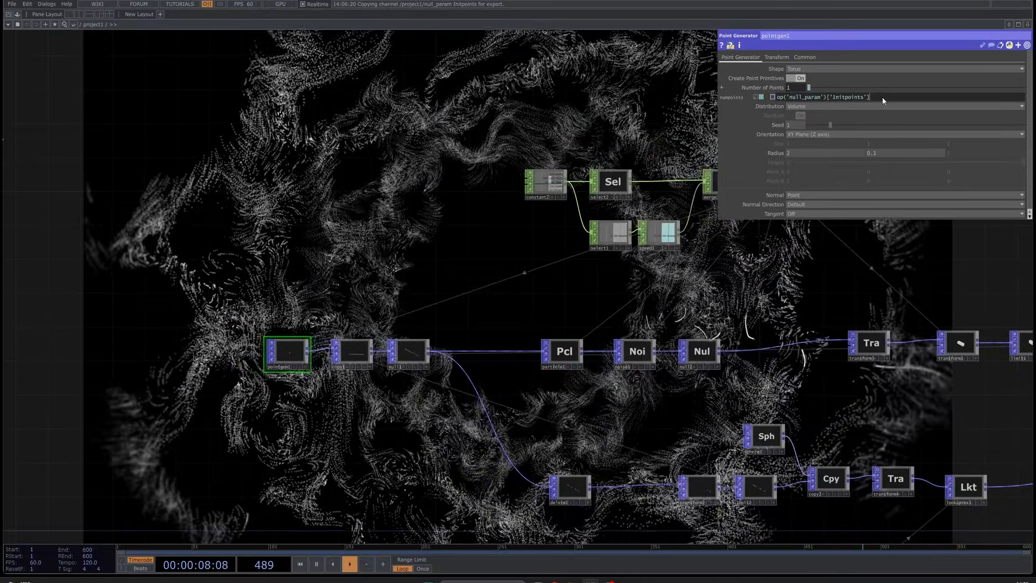
text(+1)
click(752, 251)
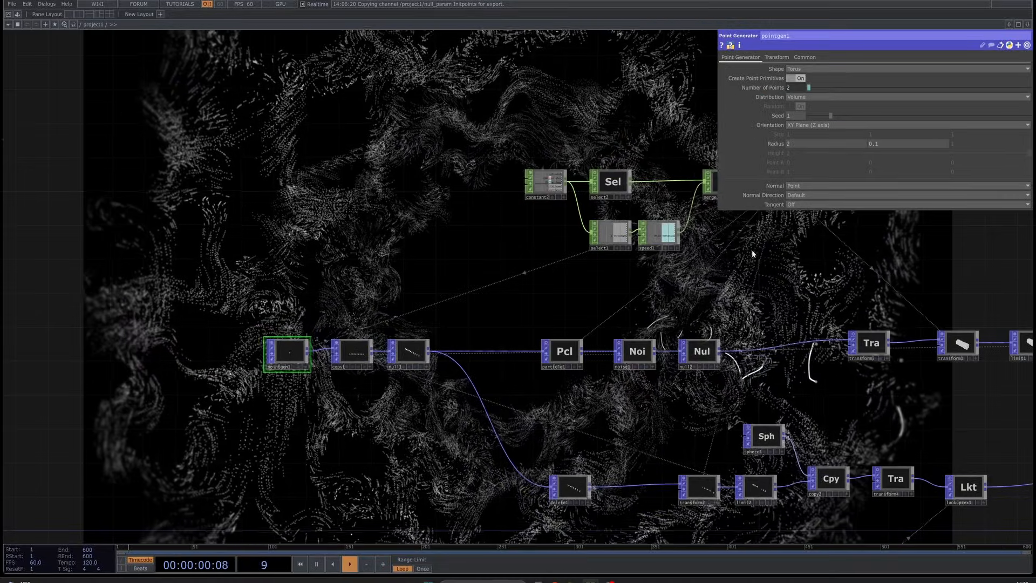
Set Initpoints to 100 and Particlesgen to 1000 in constant2
drag(713, 225, 646, 224)
click(480, 177)
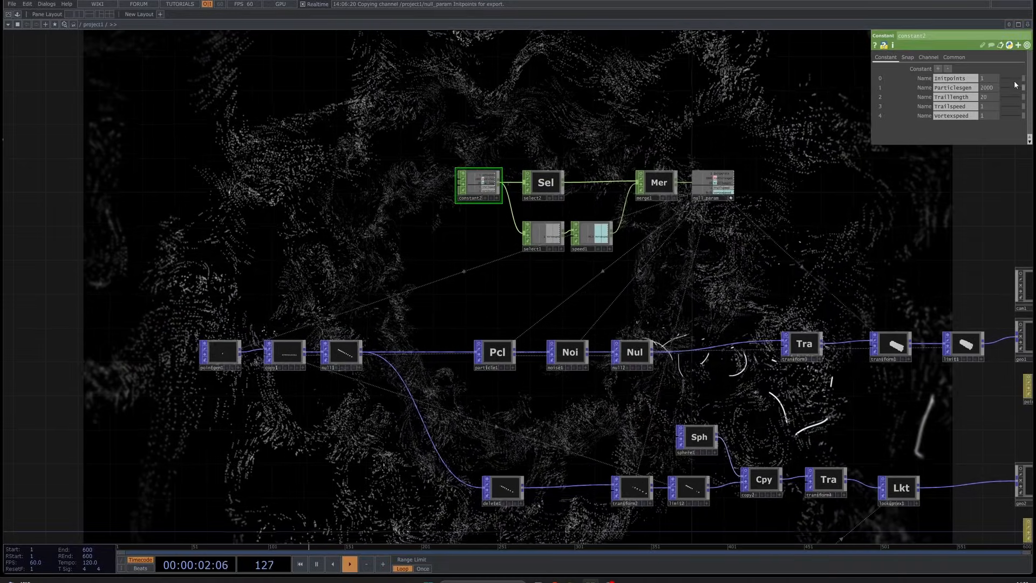
drag(642, 290, 574, 273)
middle_drag(632, 359, 649, 357)
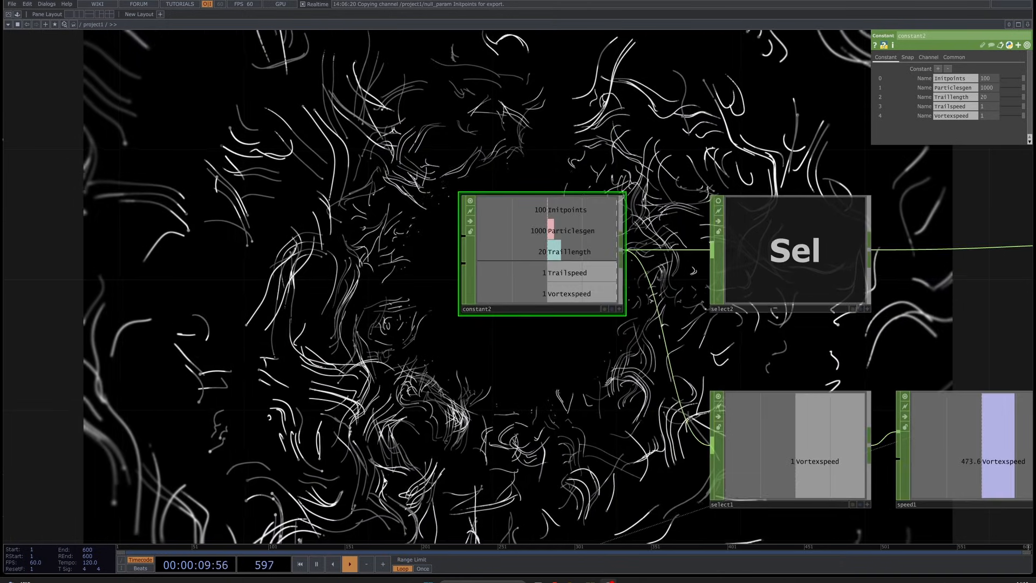
Examine the control channel network and how the vortex trails respond to the current constant2 values
scroll(465, 324, down, 3)
drag(438, 330, 565, 309)
scroll(446, 321, down, 6)
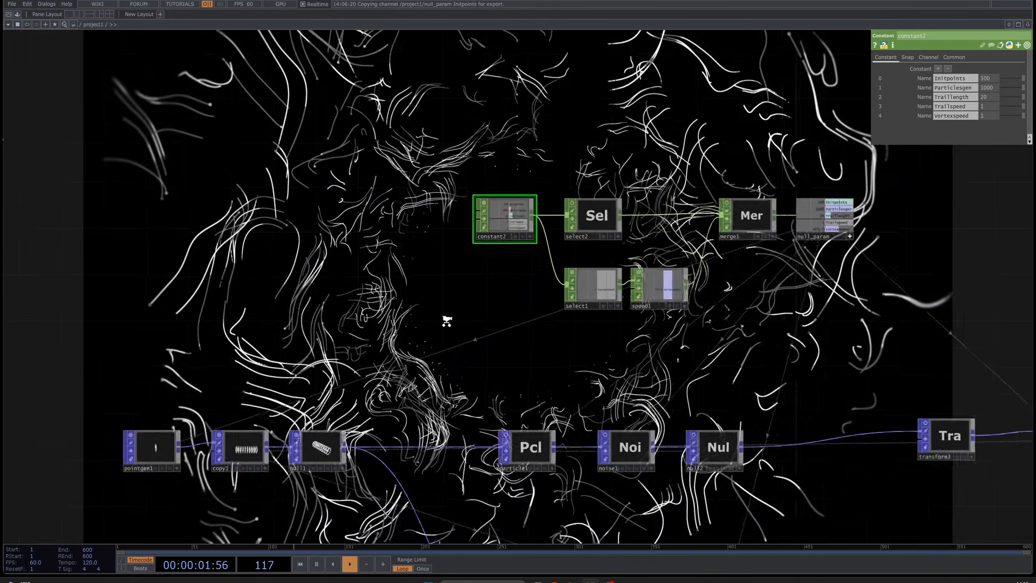
scroll(473, 251, up, 4)
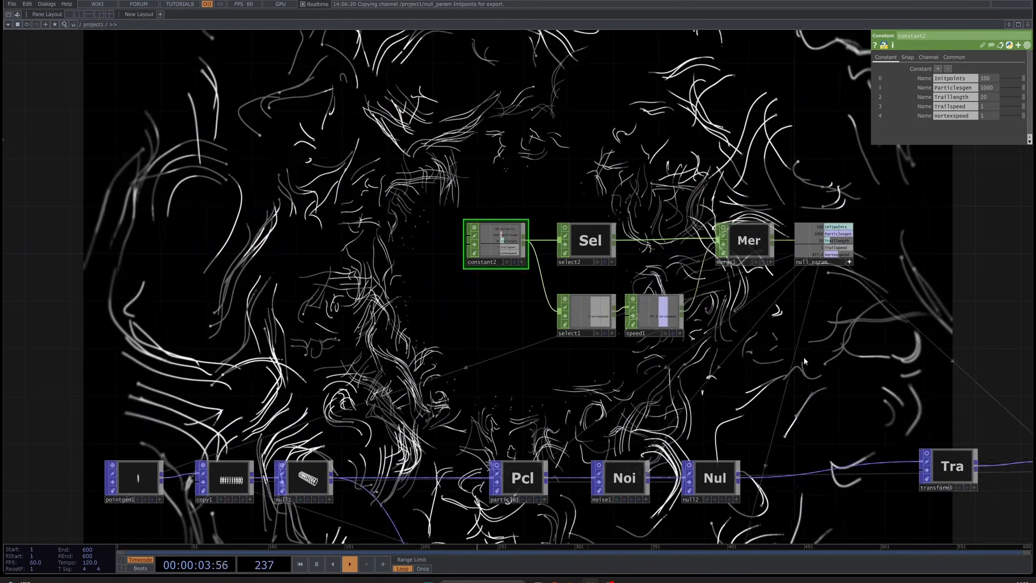
scroll(530, 264, up, 4)
scroll(530, 265, up, 2)
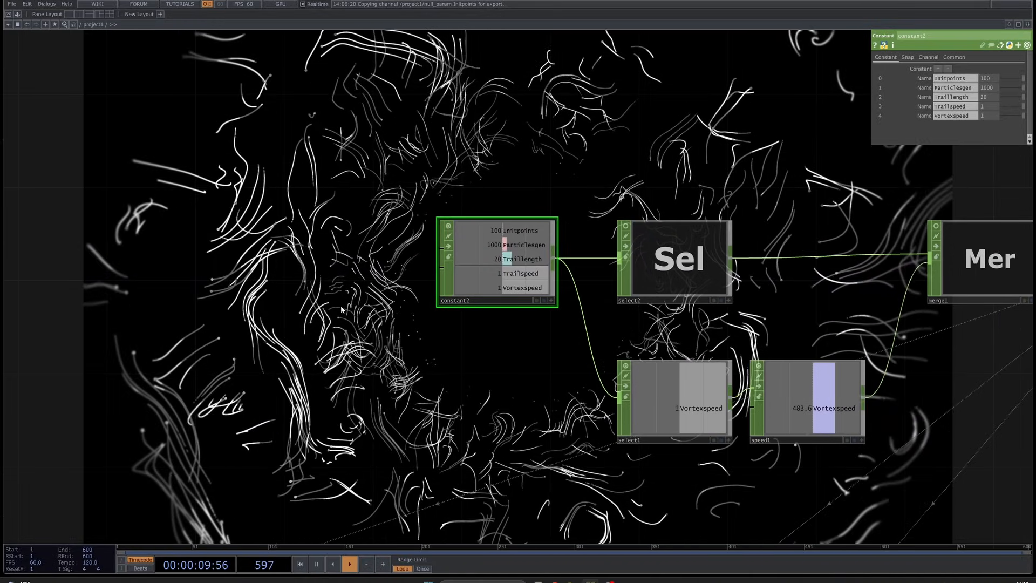
drag(385, 356, 374, 347)
scroll(374, 344, down, 3)
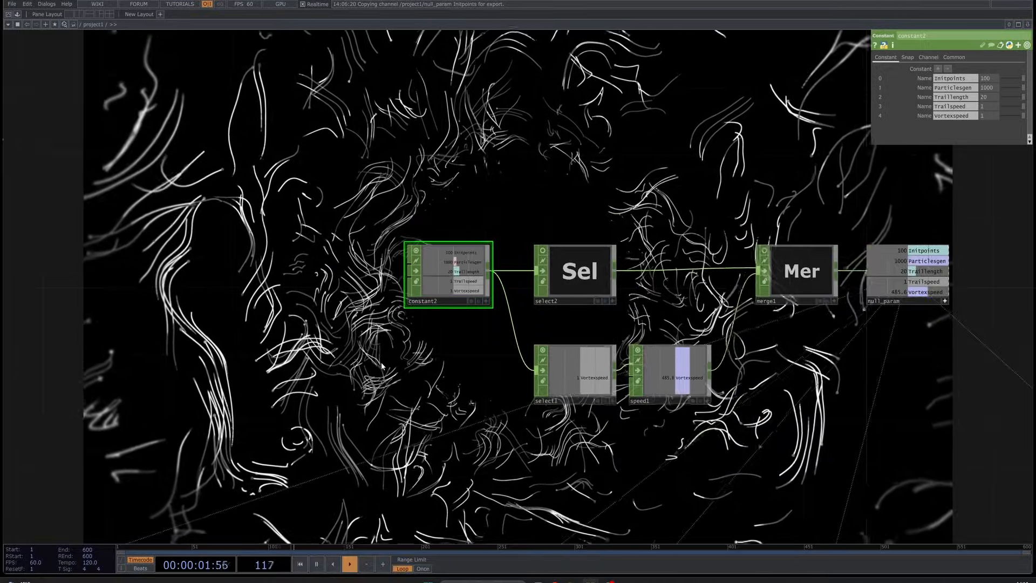
Open the Component Editor for the project1 container from its parent network and return to constant2 inside project1
key(u)
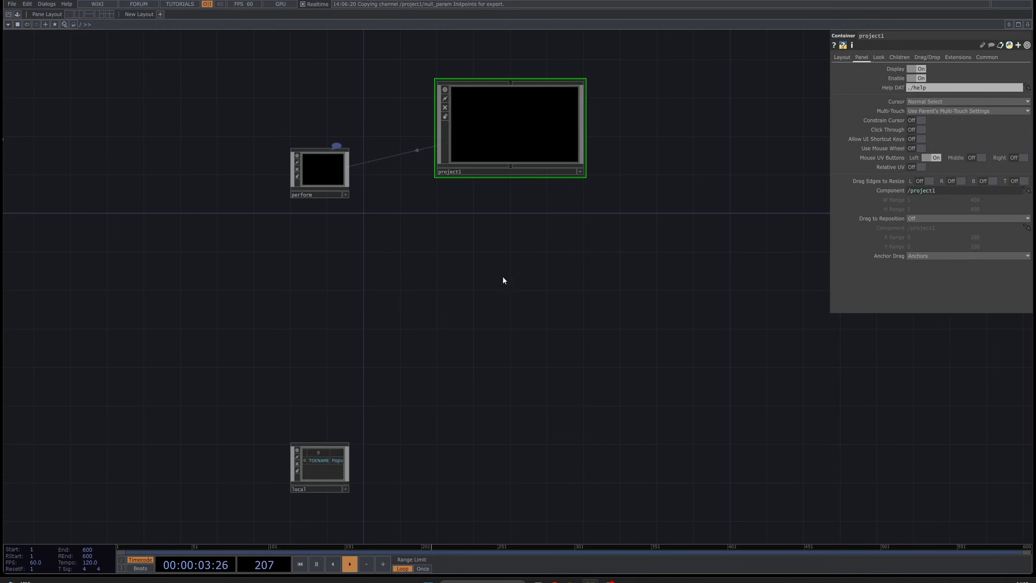
right_click(537, 133)
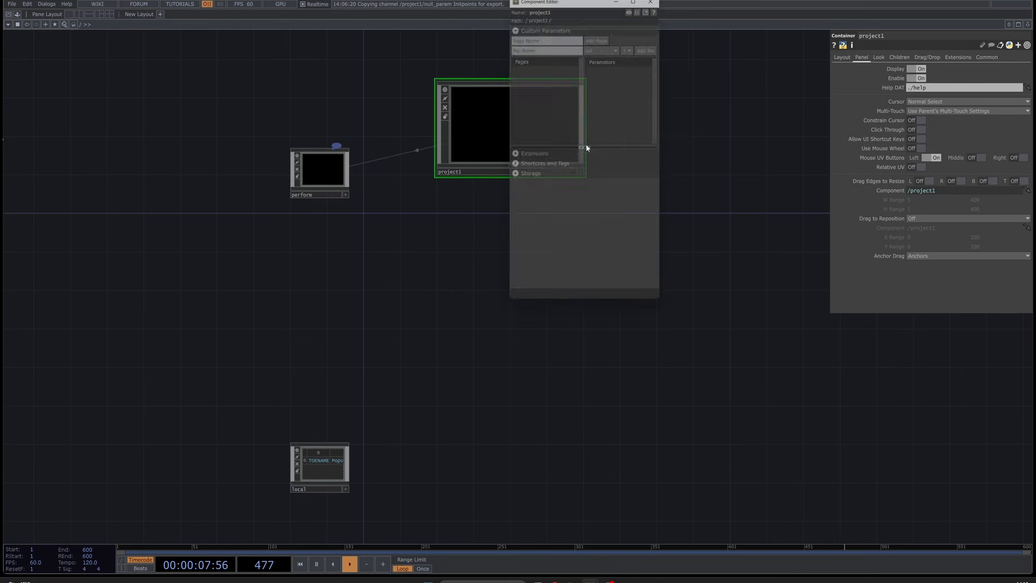
drag(598, 11, 303, 106)
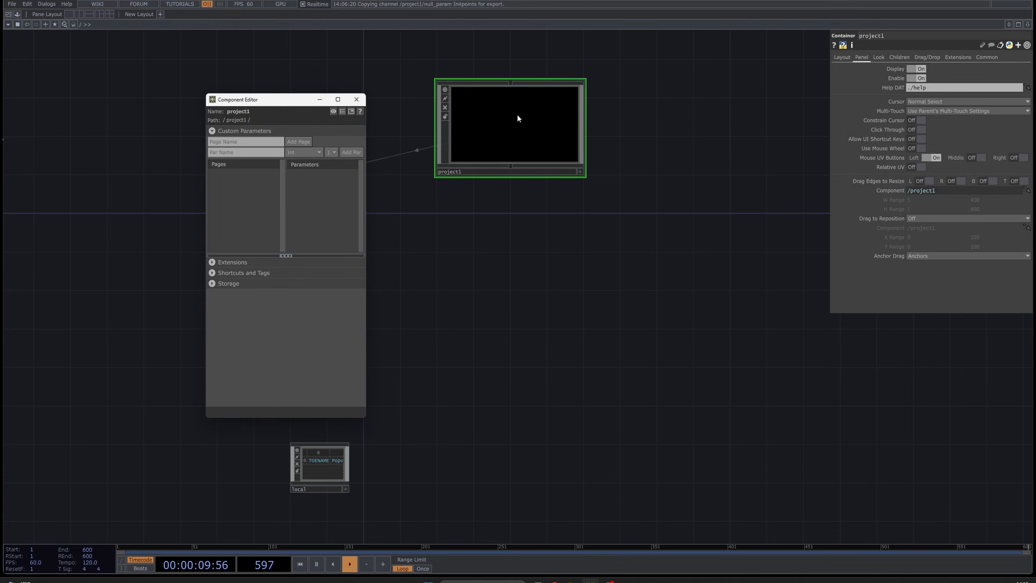
double_click(518, 115)
drag(497, 222, 539, 238)
scroll(491, 284, up, 3)
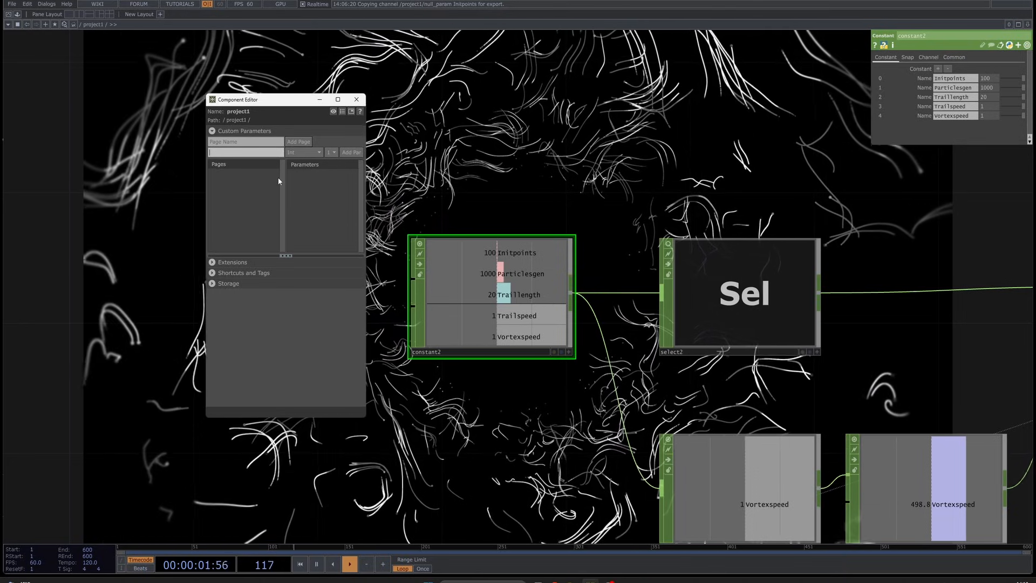
Add a custom parameter named "Initial points number" of type Int to project1
text(Initial)
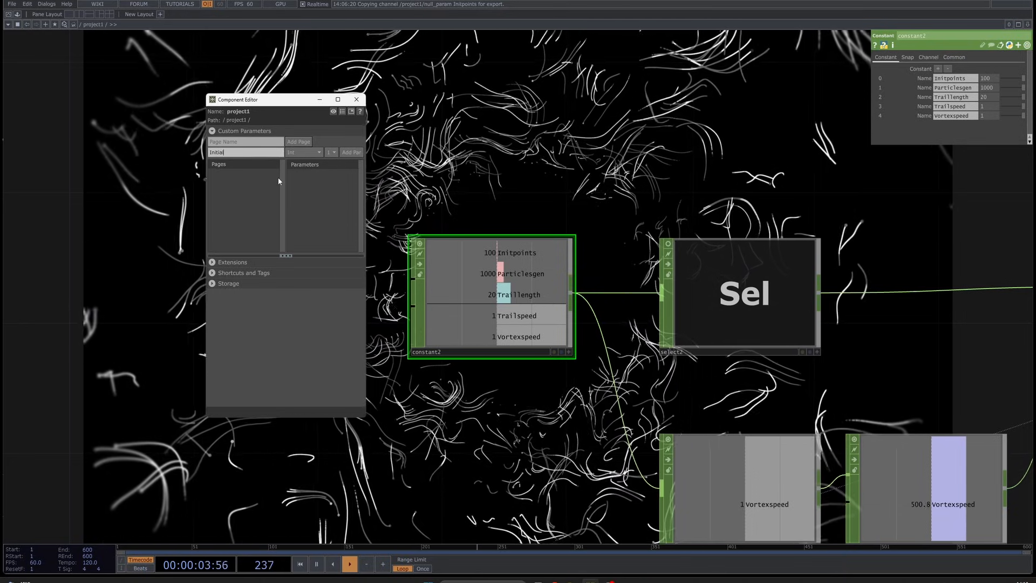
text( points numb)
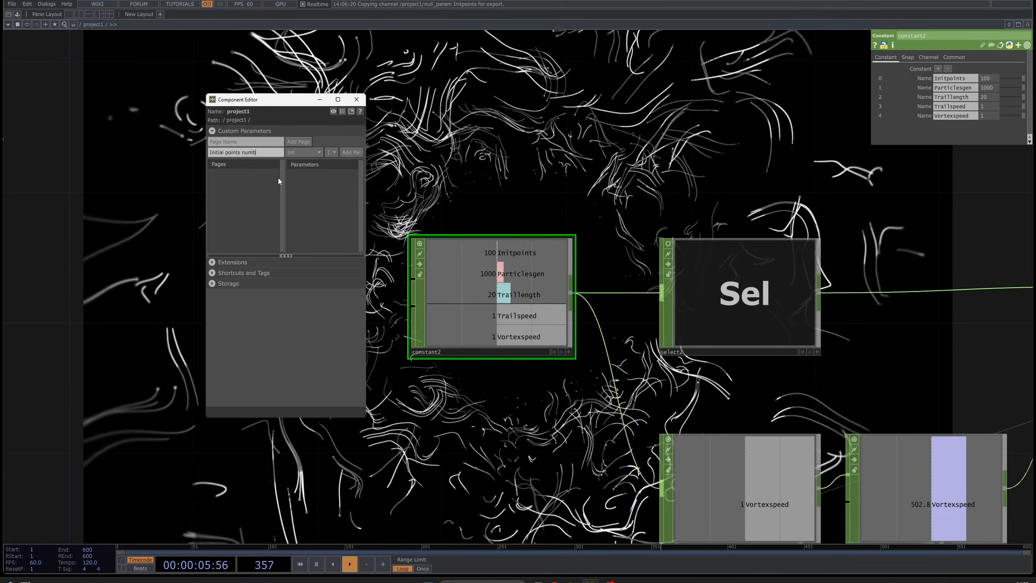
text(er)
click(303, 152)
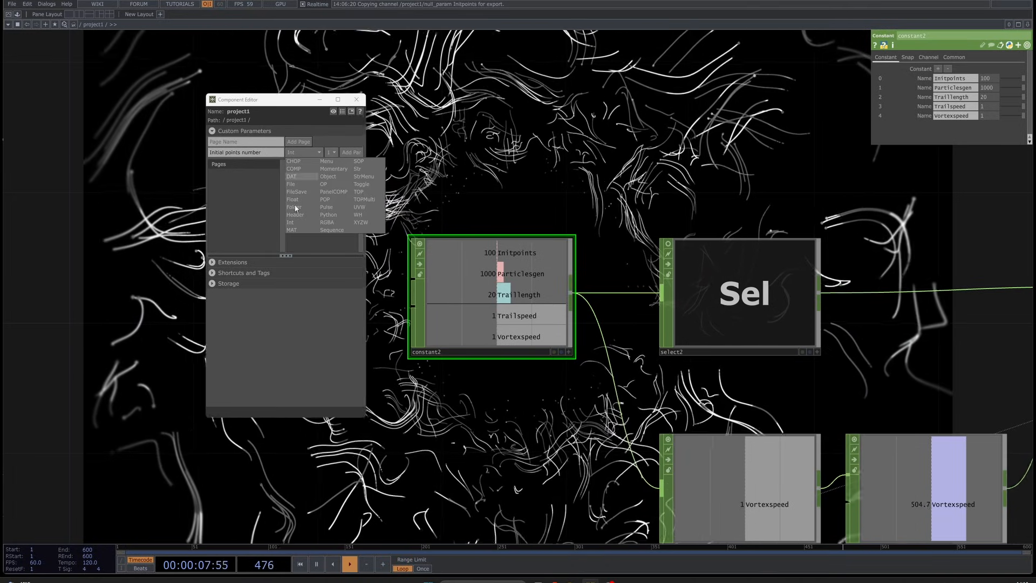
click(297, 223)
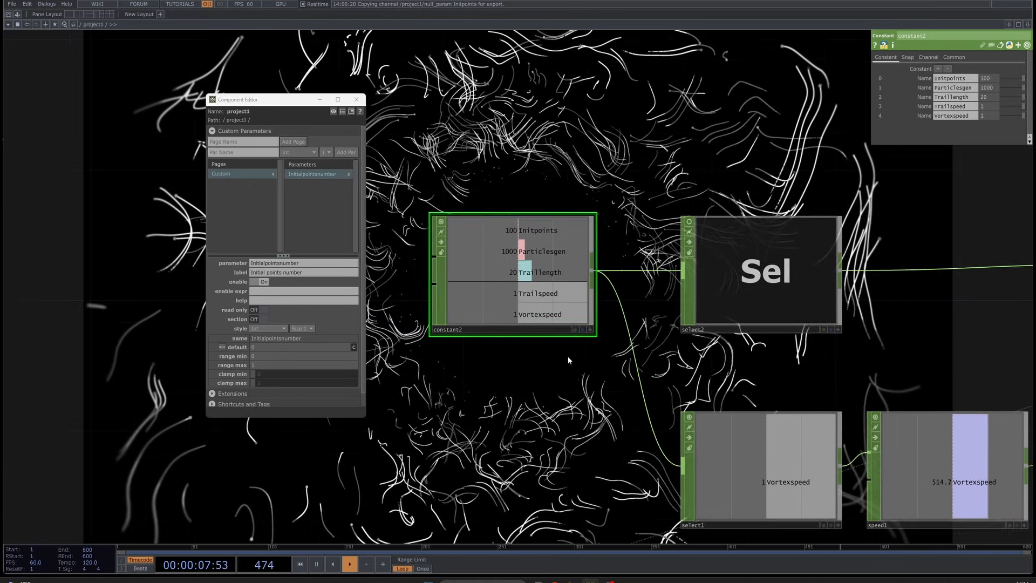
Set the Initial points number parameter's range max to 10000 and its default to 1500
scroll(568, 356, down, 6)
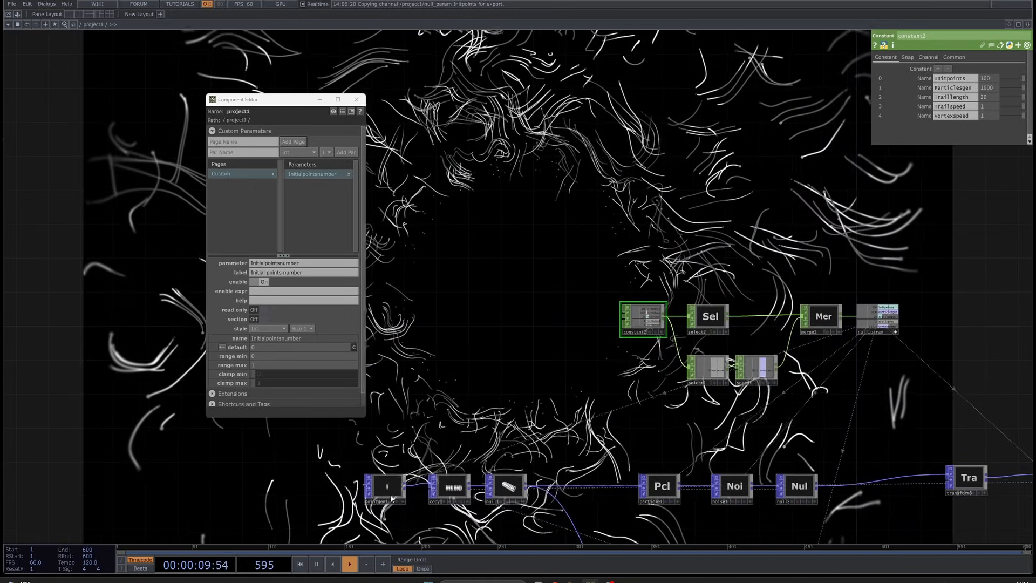
scroll(750, 322, up, 5)
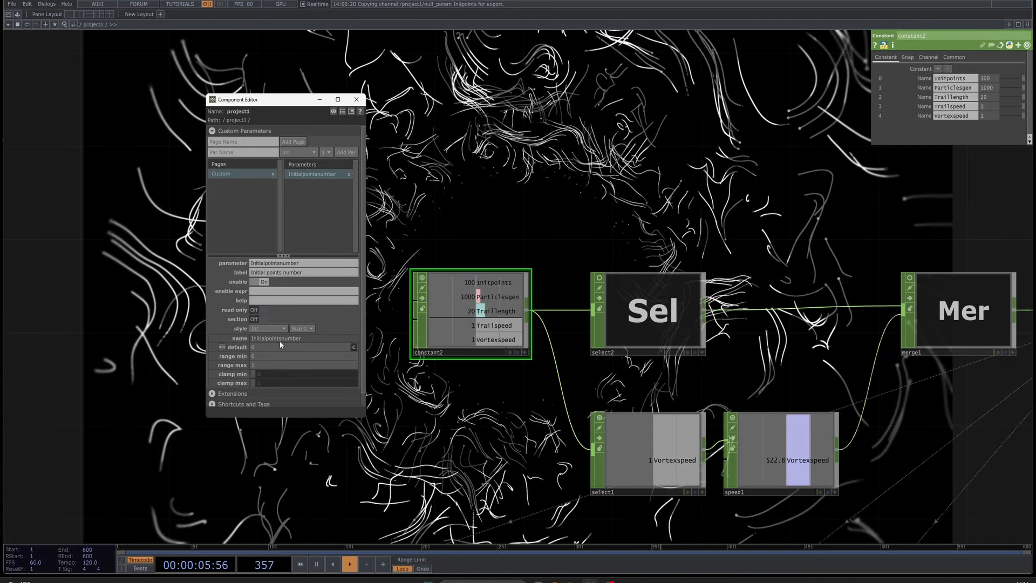
text(5)
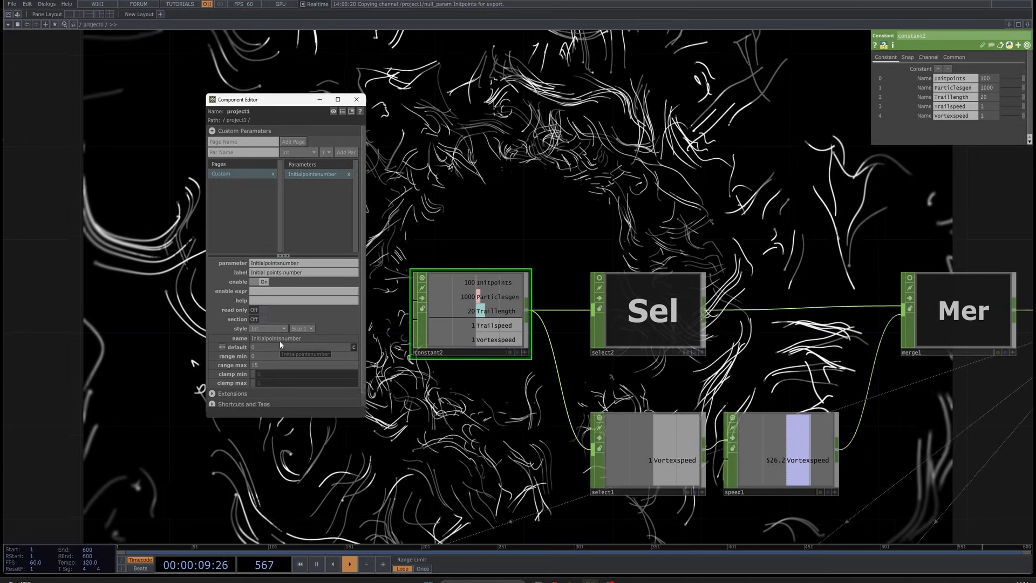
key(BackSpace)
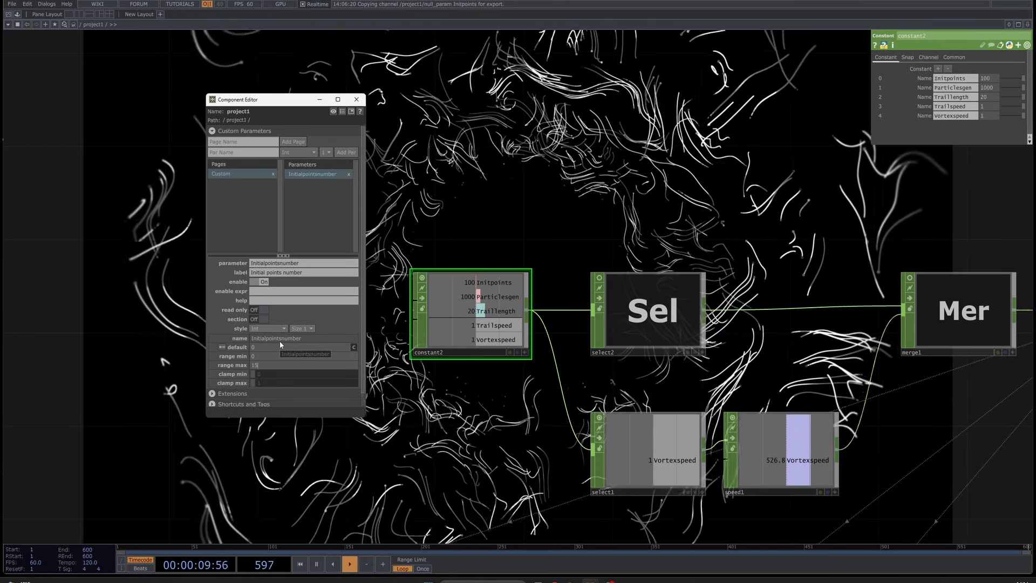
text(0000)
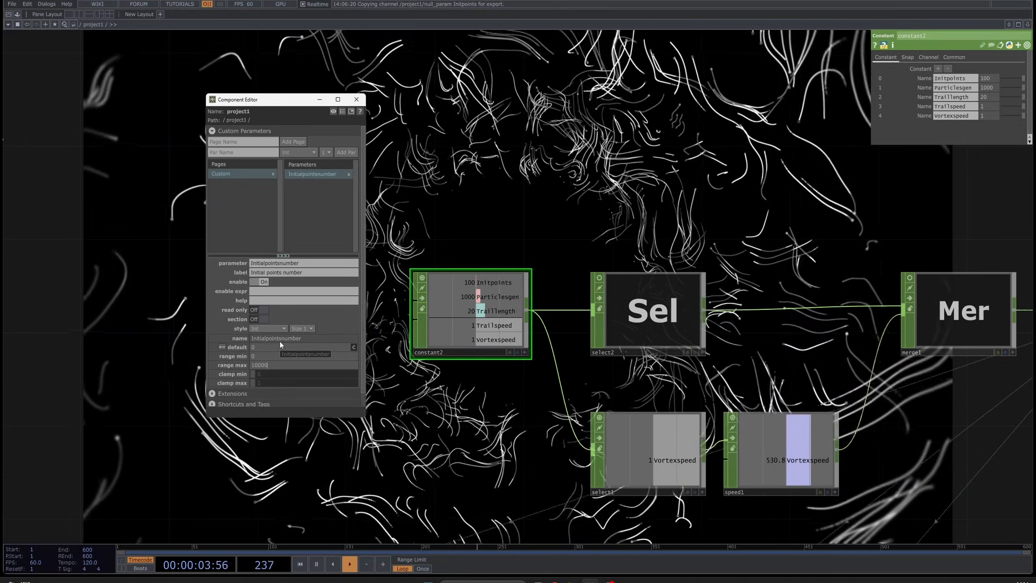
click(291, 347)
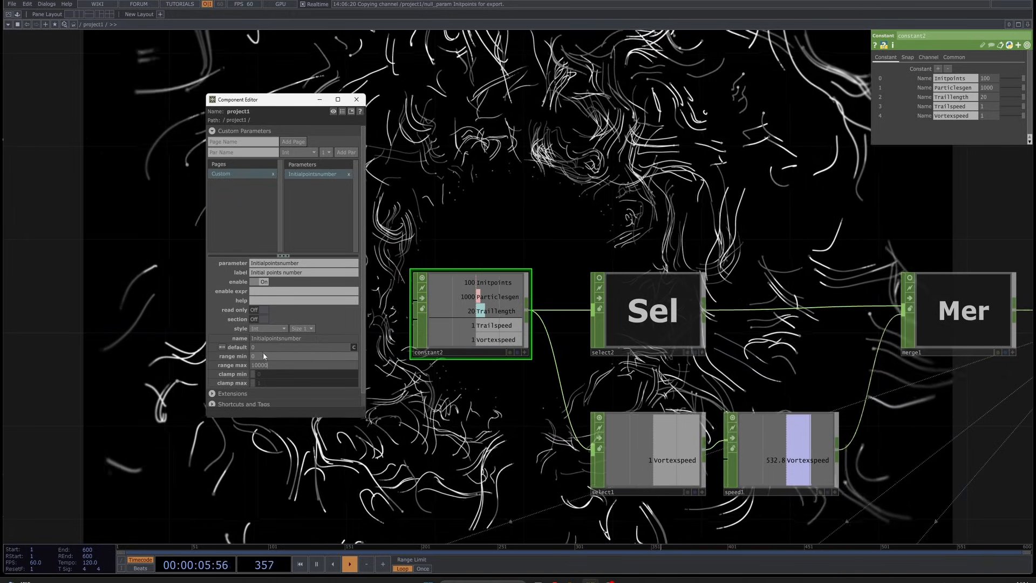
text(1500)
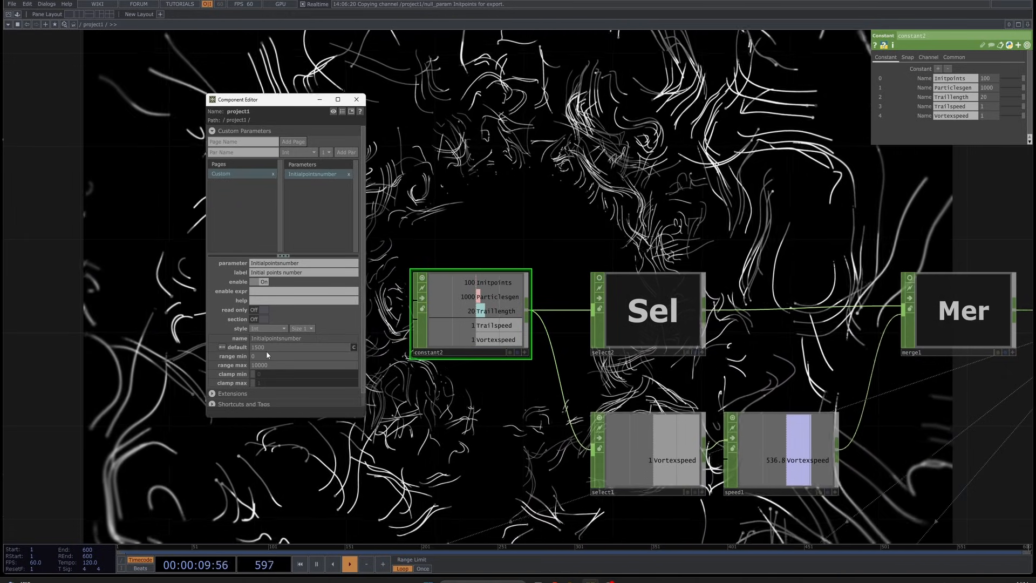
Add an Int custom parameter named "Particles generation" with range max 10000 and default 1500
click(477, 209)
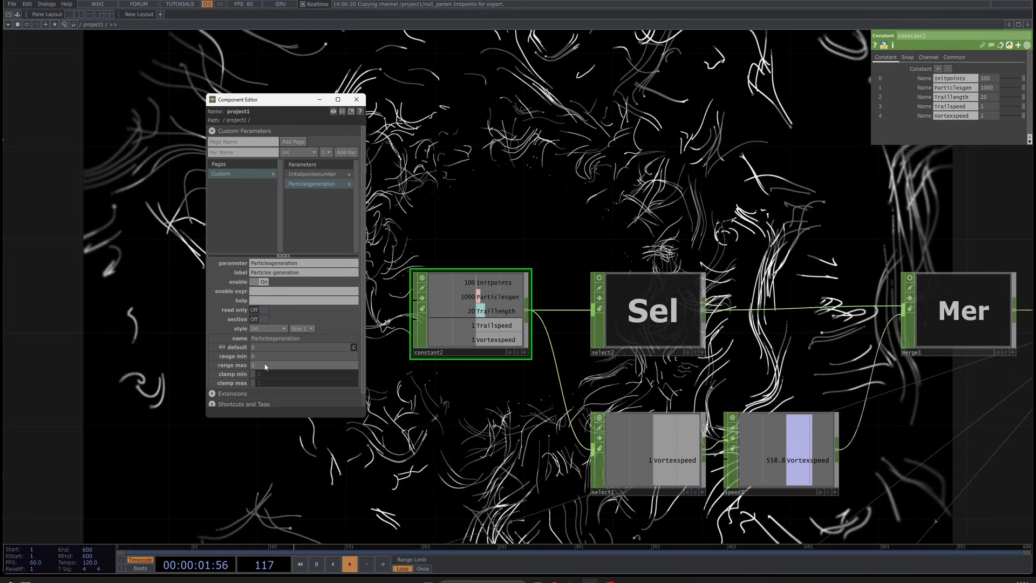
click(264, 366)
text(0000)
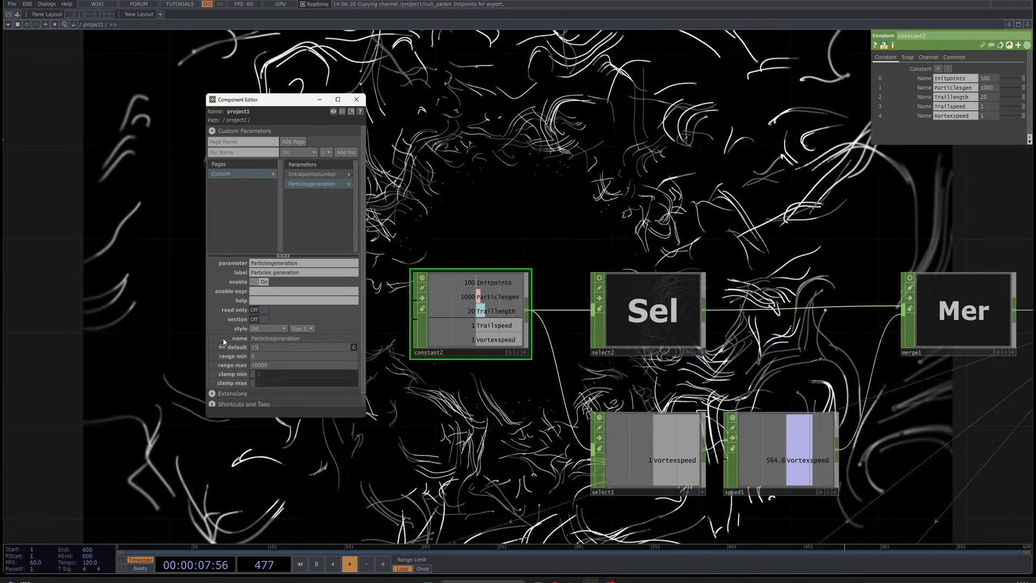
click(321, 231)
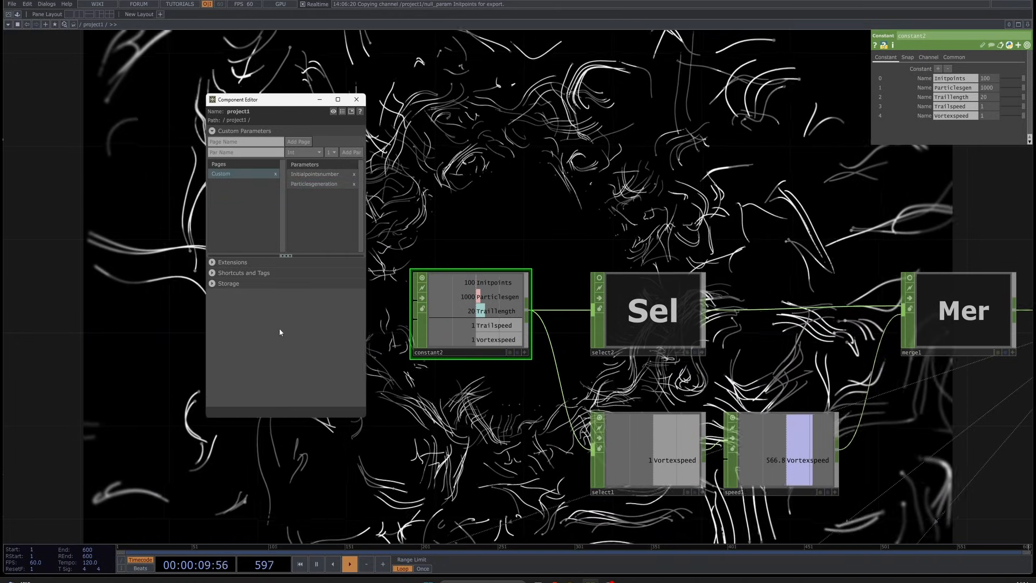
click(325, 184)
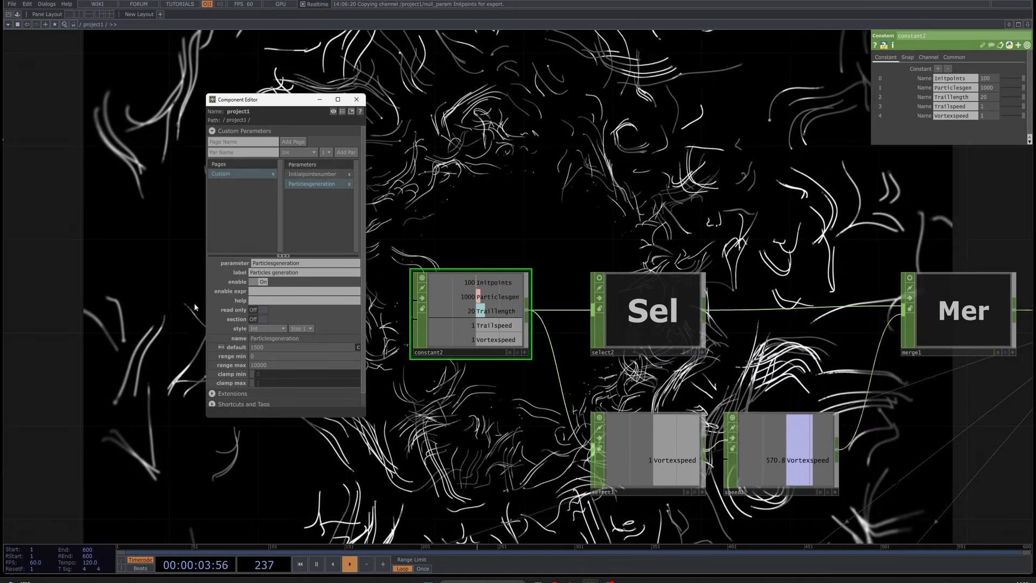
Enter "Trail lenght" as the name of a new custom parameter and choose Float as its type
click(240, 153)
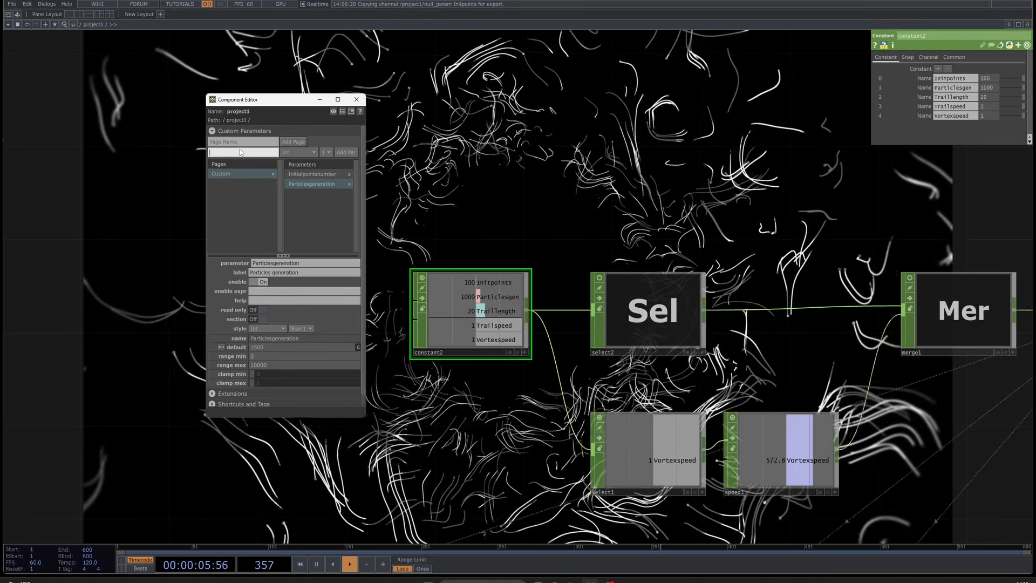
text(Trail lenght)
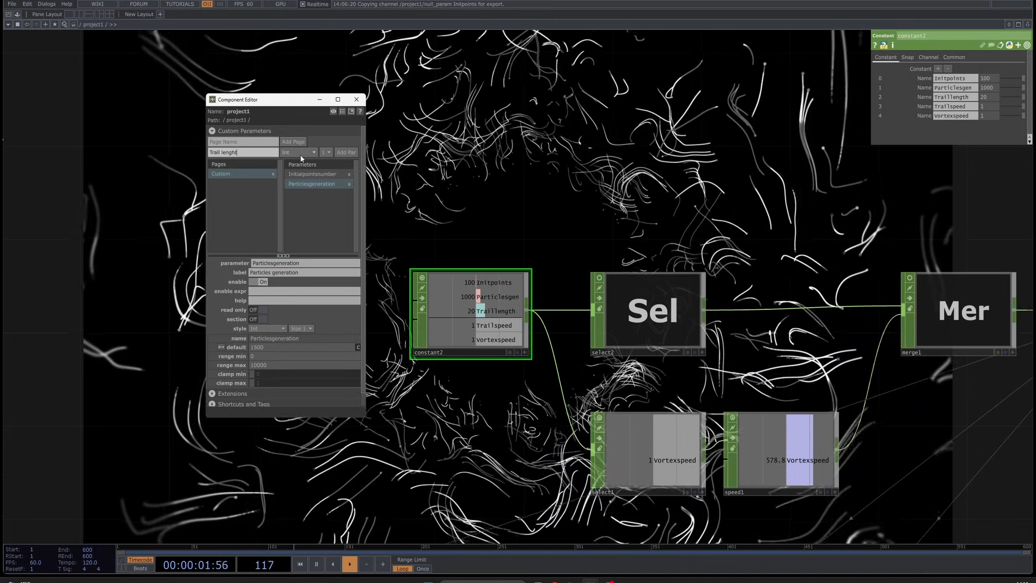
key(alt+Tab)
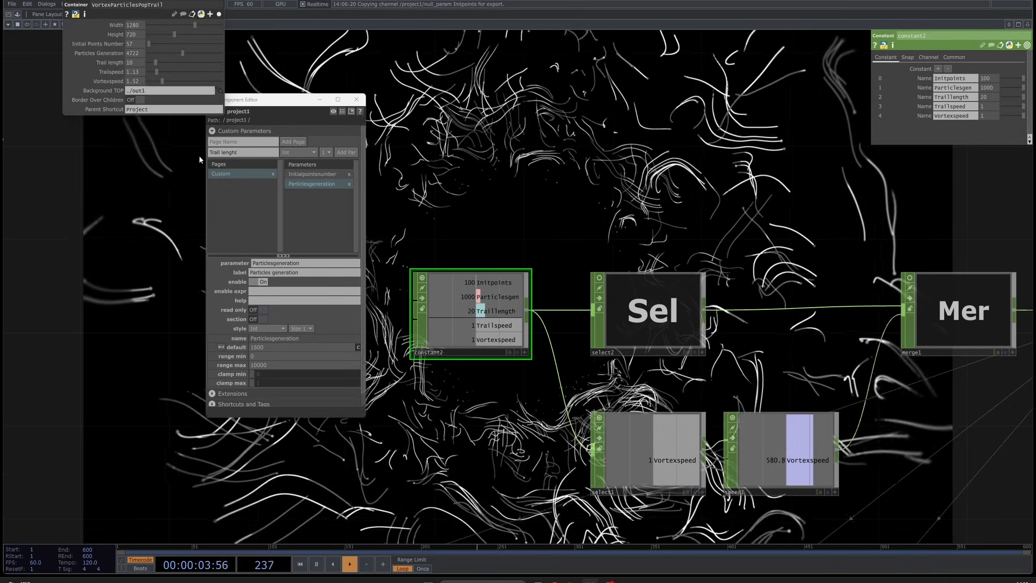
click(294, 154)
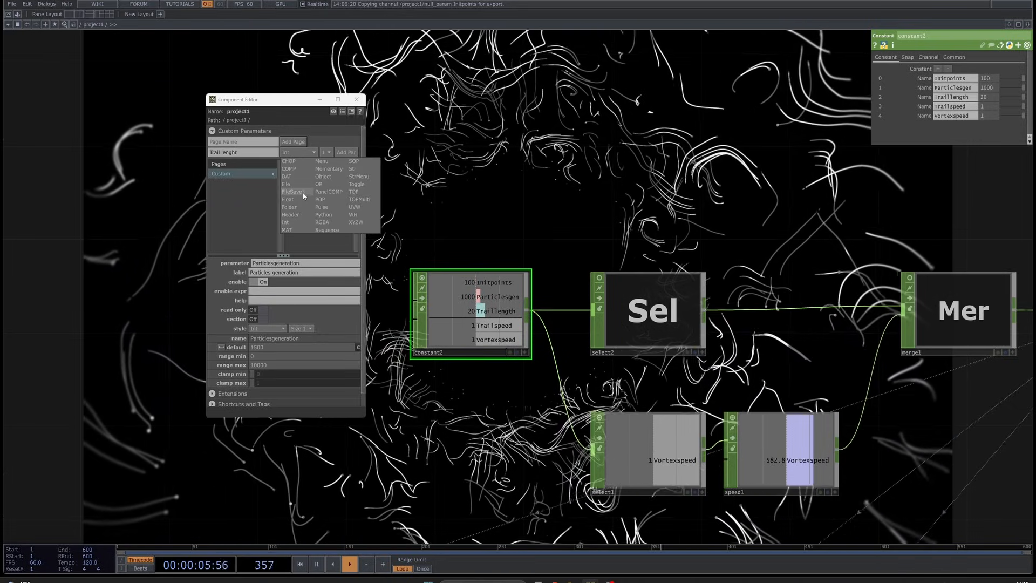
click(298, 200)
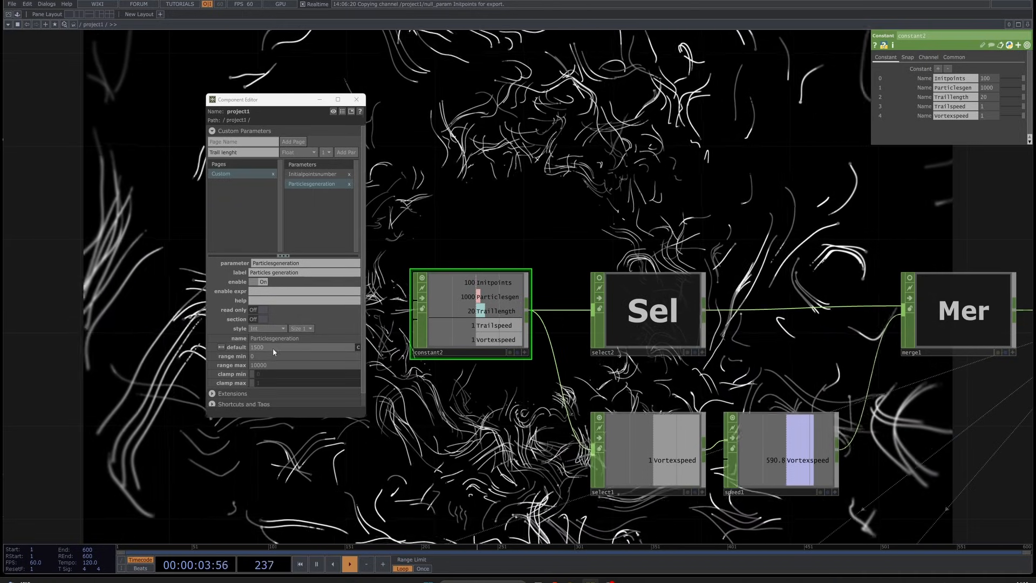
Set the selected Particles generation parameter's range max to 100 and its default to 30
key(BackSpace)
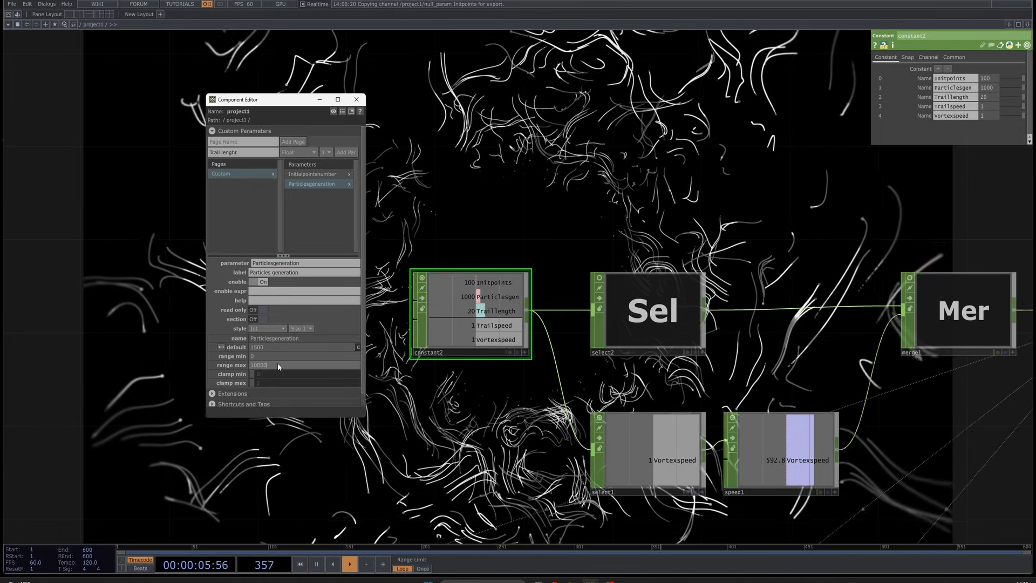
key(BackSpace)
click(248, 346)
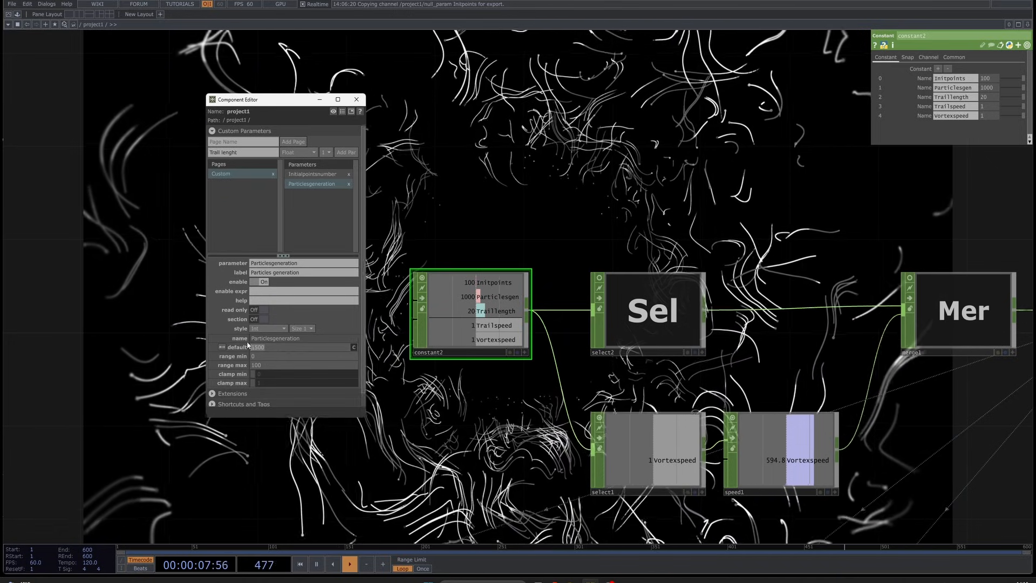
text(30)
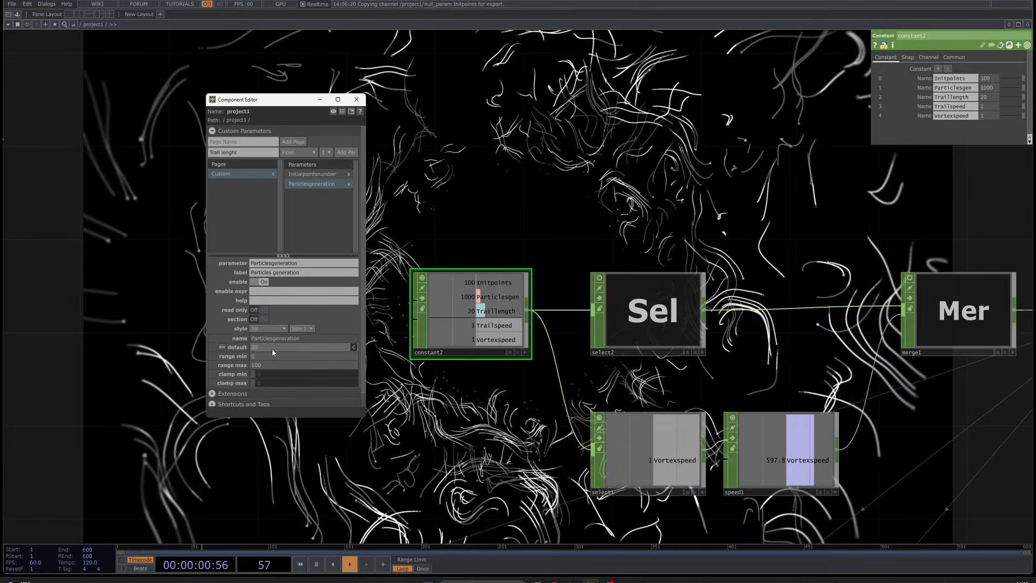
Add the prepared "Trail lenght" Float parameter to project1's Custom page and clear the parameter selection
click(316, 222)
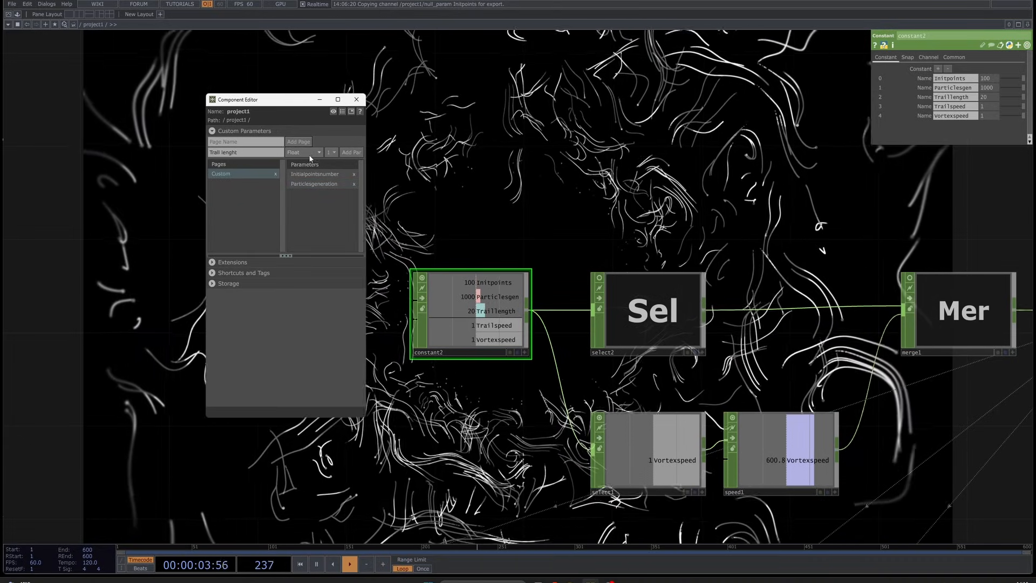
click(352, 152)
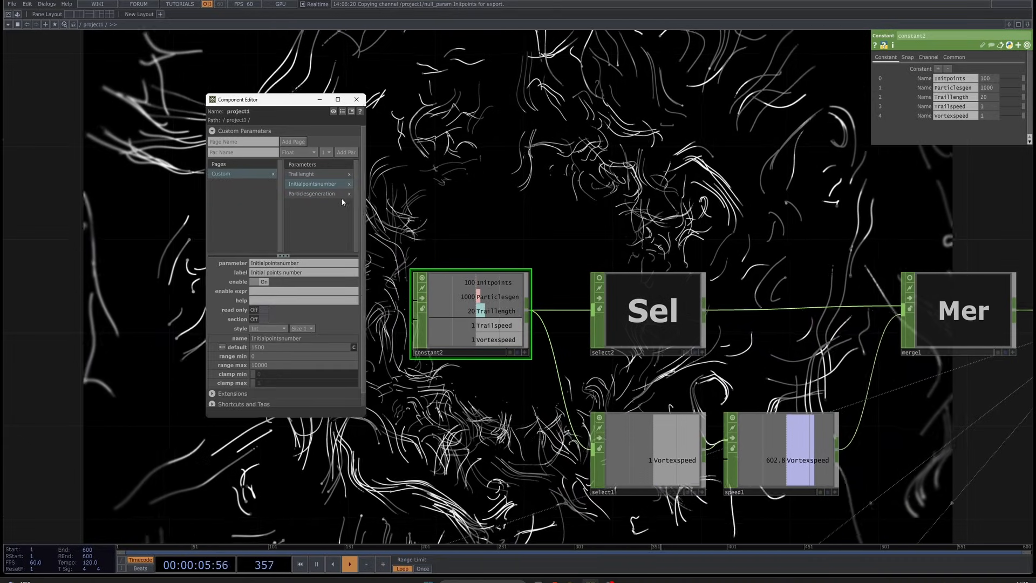
click(328, 195)
click(303, 216)
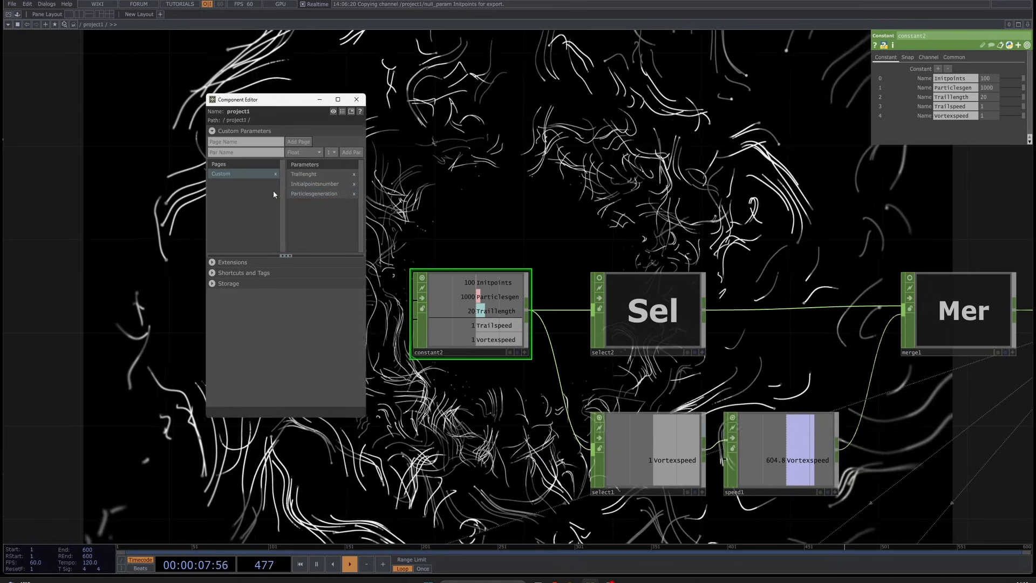
Add a Float custom parameter named "Trail speed" to project1's Custom page
click(235, 154)
text(Tra)
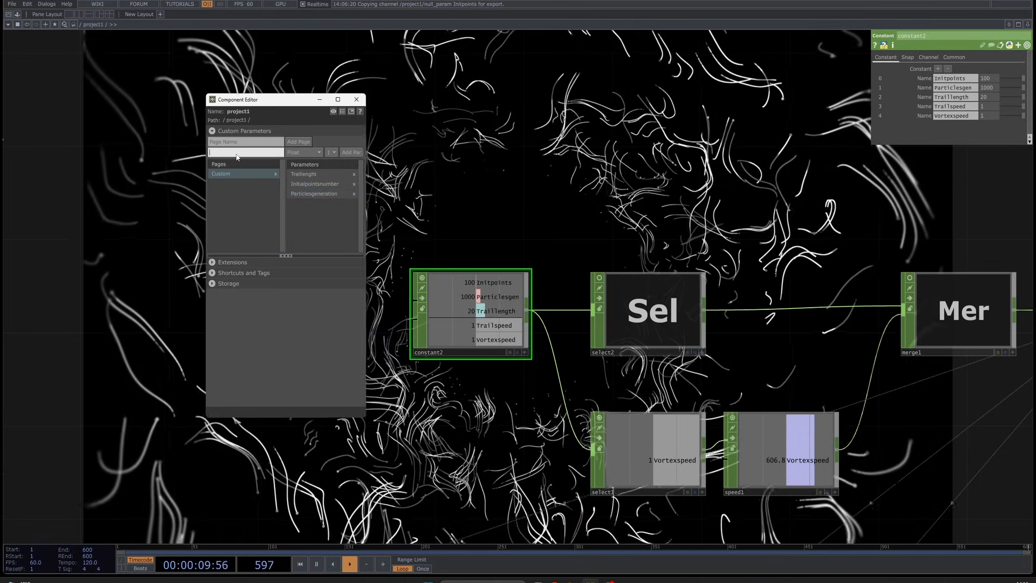
text(il speed)
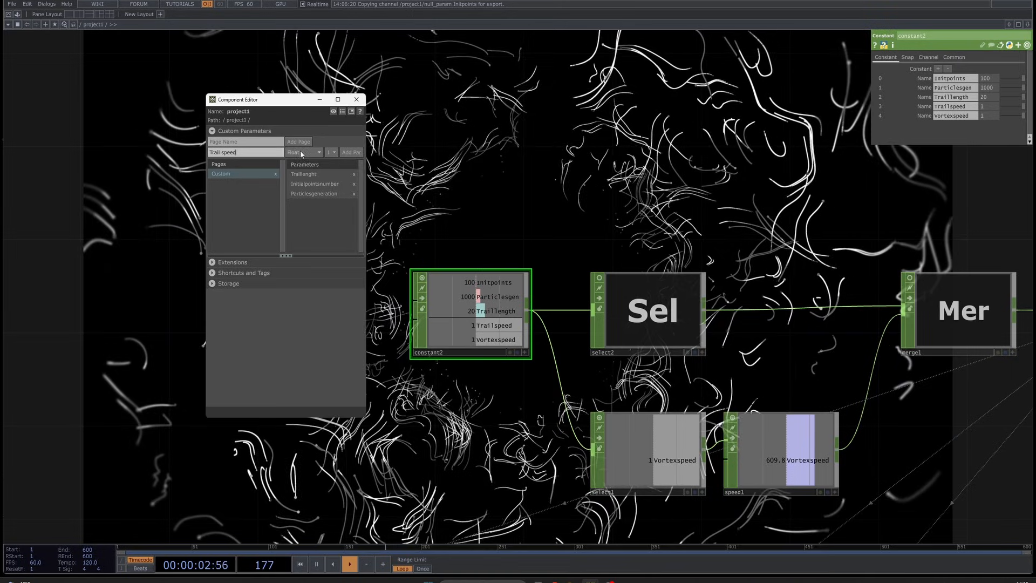
click(352, 152)
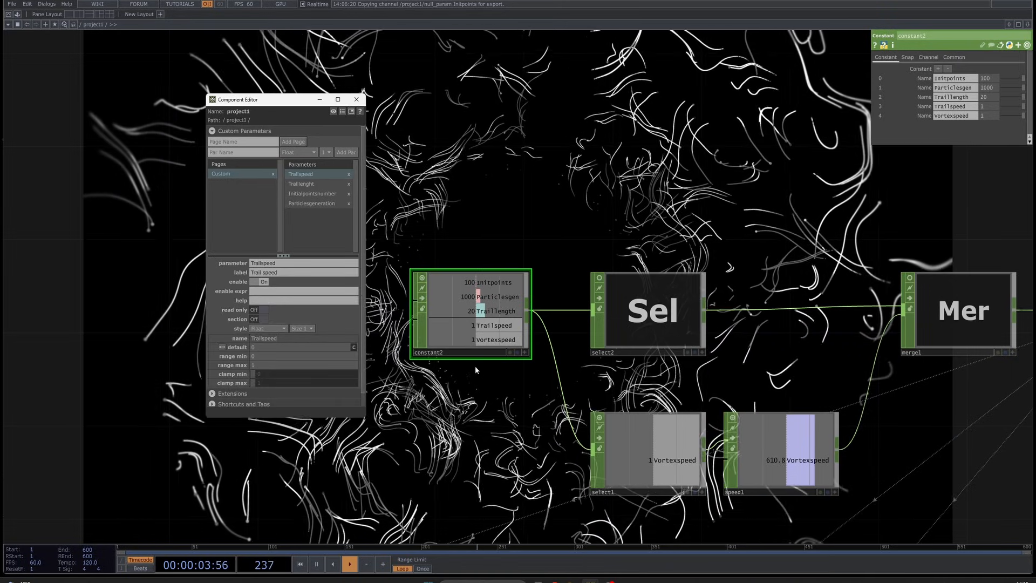
Reorder the custom parameters to Initialpointsnumber, Particlesgeneration, Traillenght, Trailspeed, matching constant2's channel order
scroll(477, 378, down, 3)
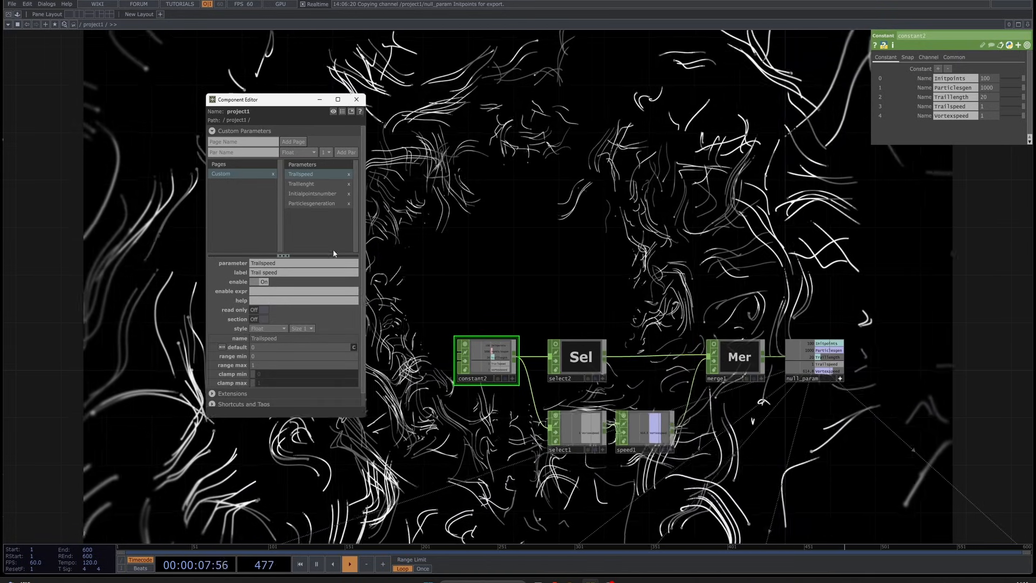
drag(319, 174, 318, 208)
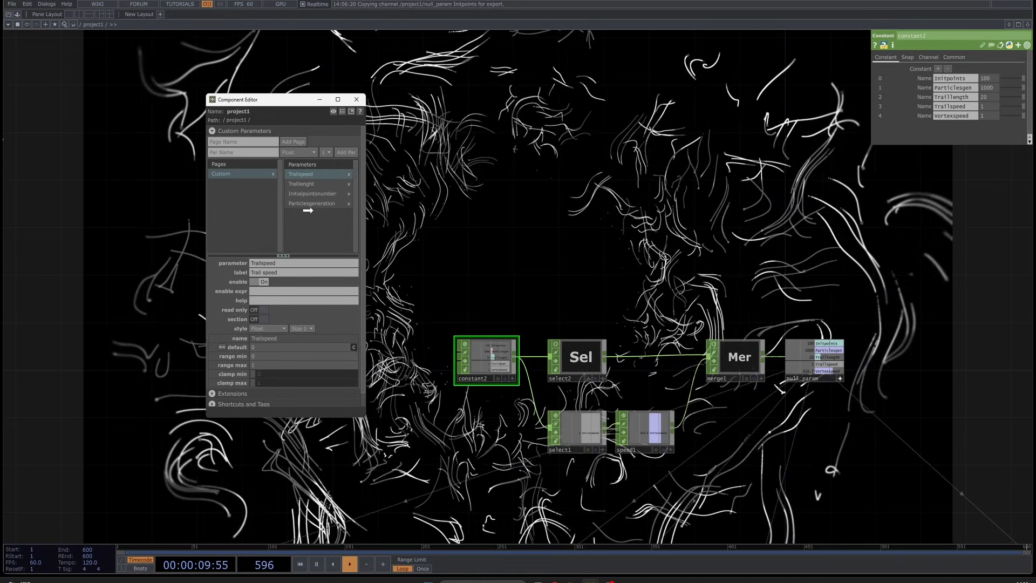
click(313, 174)
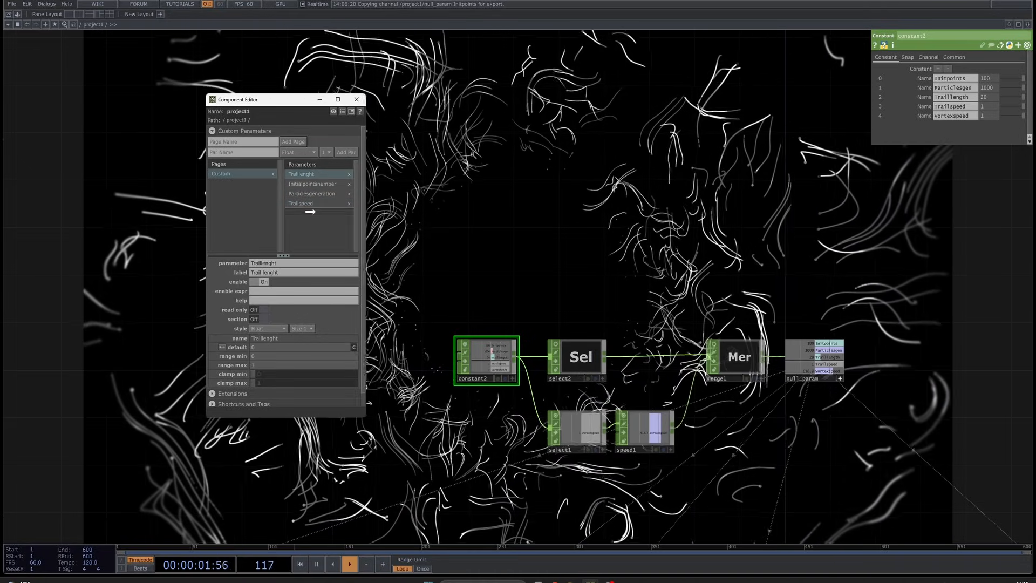
drag(309, 198, 312, 199)
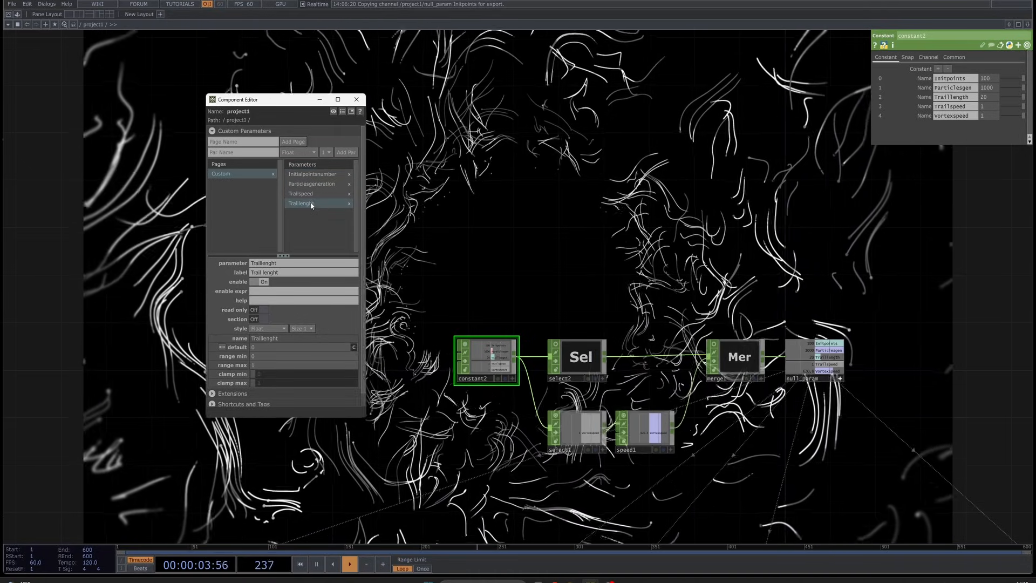
click(315, 203)
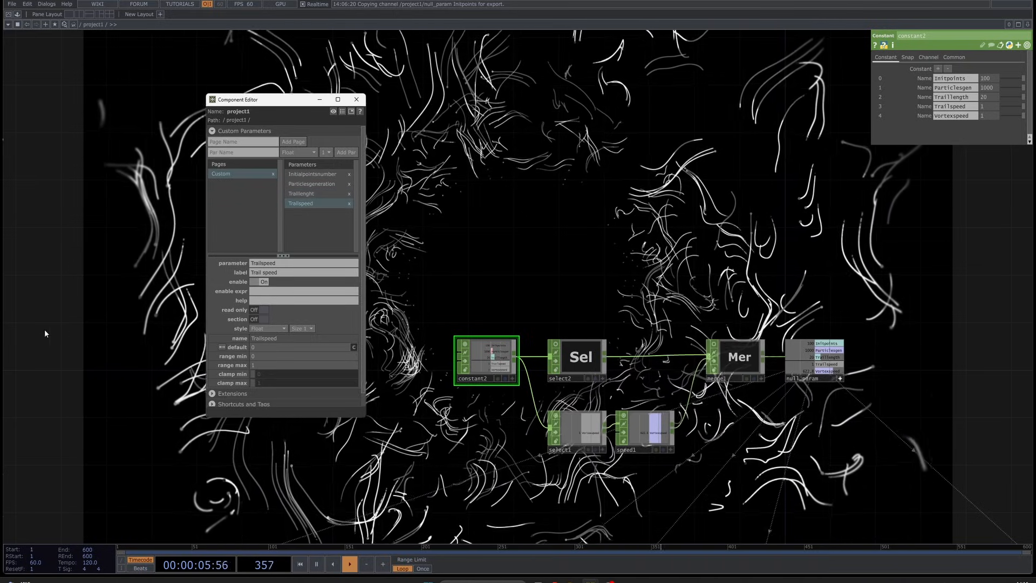
Check the reference container's parameter values and set the Trail speed parameter's range max to 10
key(alt+Tab)
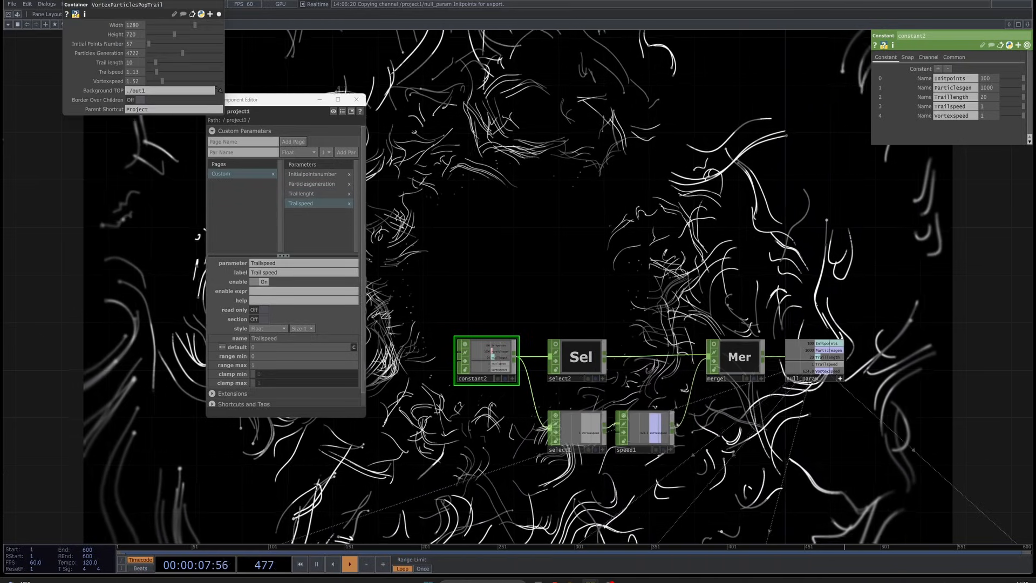
click(262, 365)
text(0)
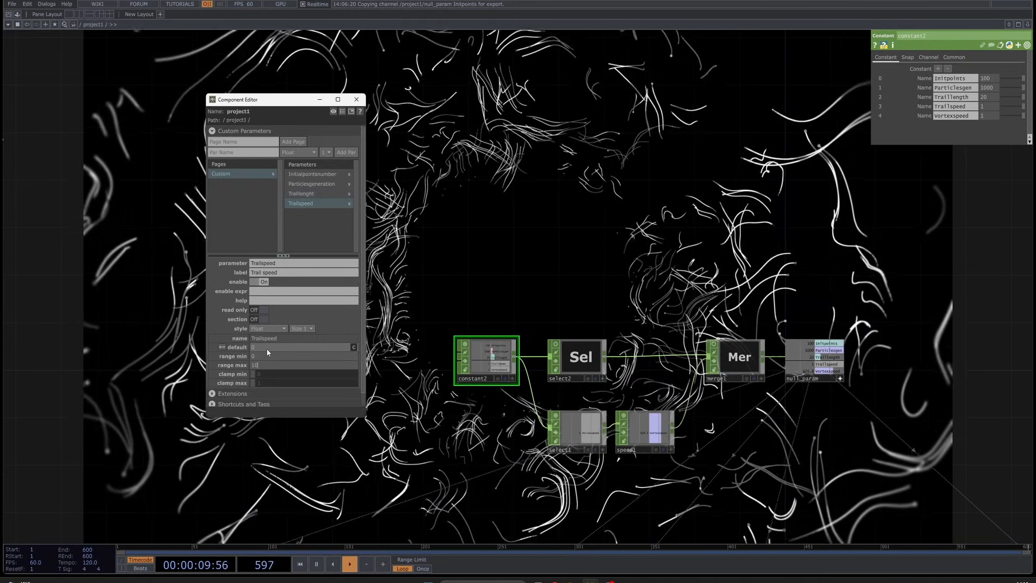
drag(264, 347, 212, 344)
click(316, 229)
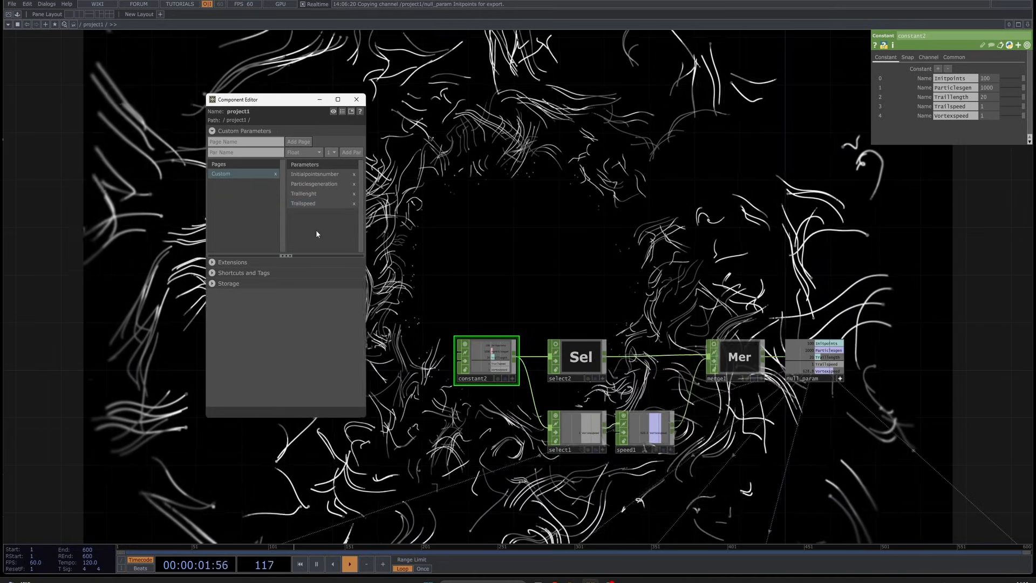
Add a Float custom parameter named "Vortex Speed" to project1's Custom page
click(245, 153)
text(V)
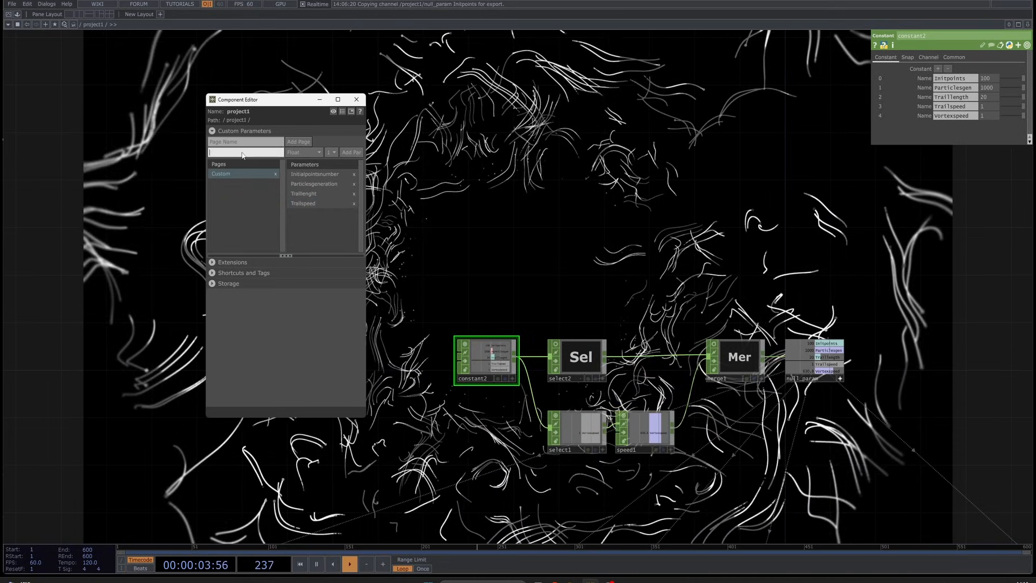
text(ortex)
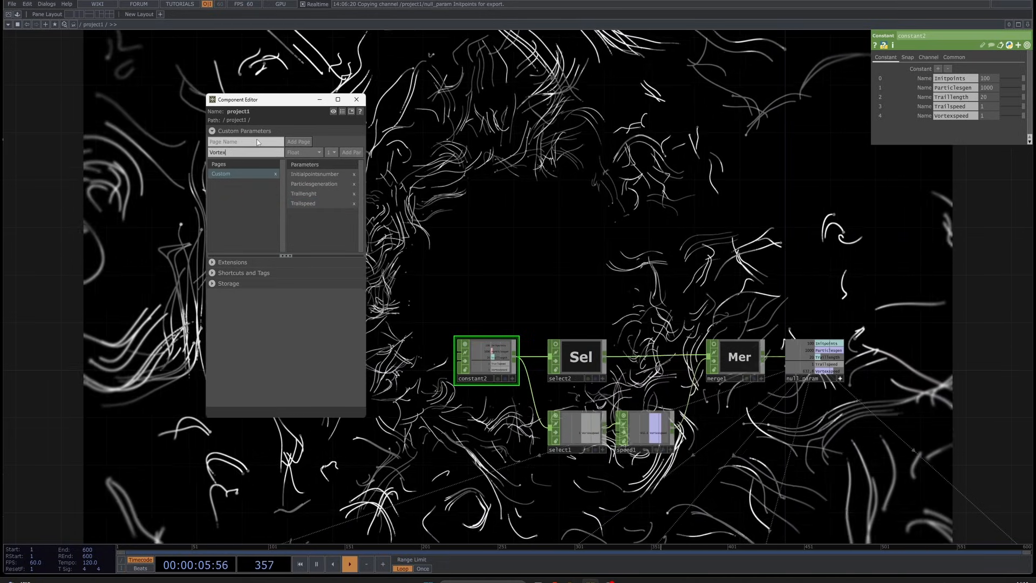
text( Speed)
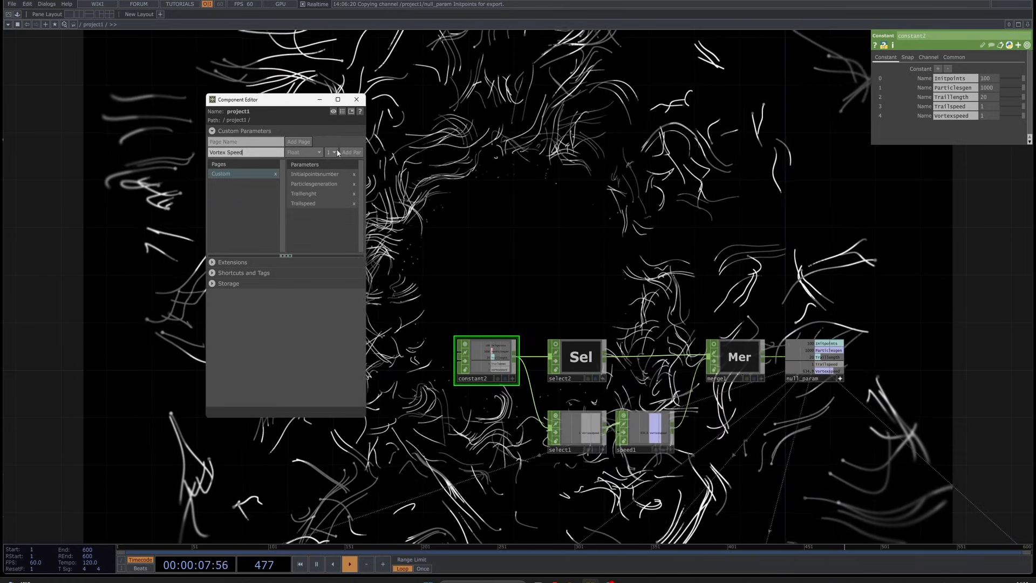
key(Return)
Set the Vortex Speed parameter's default to 1 and range max to 16, and place it after Trailspeed in the parameter list
key(alt+Tab)
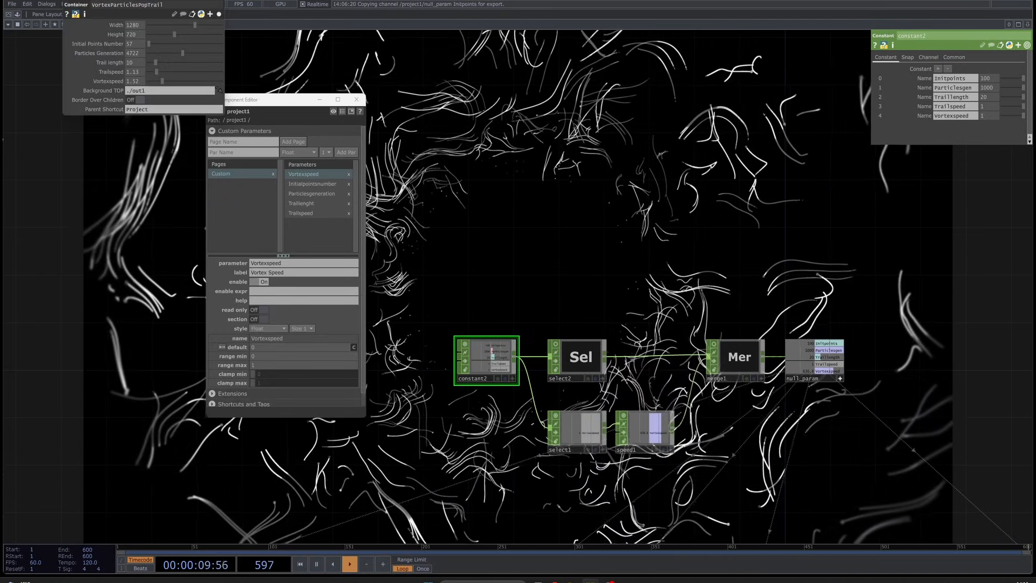
text(1)
drag(264, 347, 245, 374)
text(16)
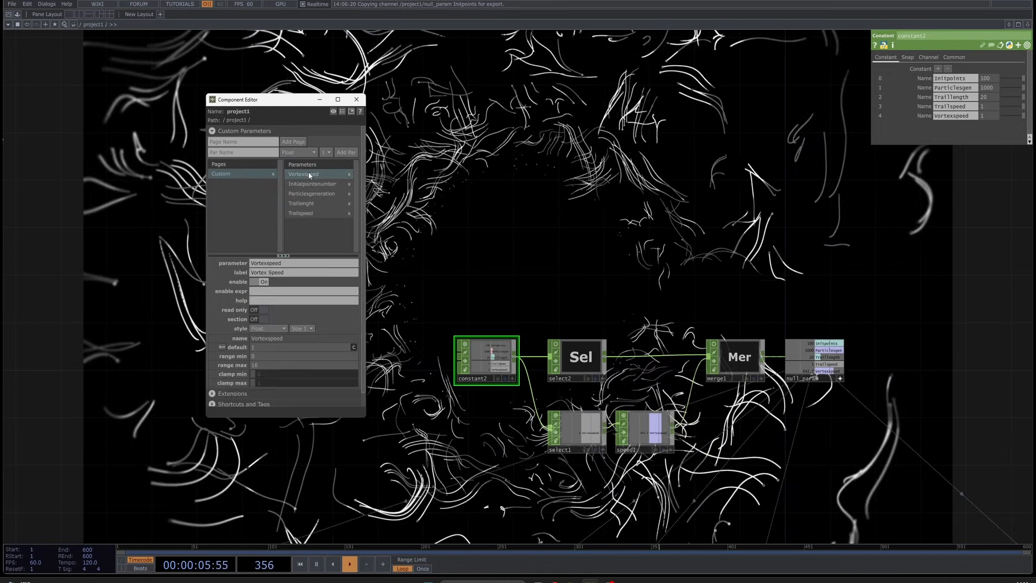
drag(308, 174, 312, 217)
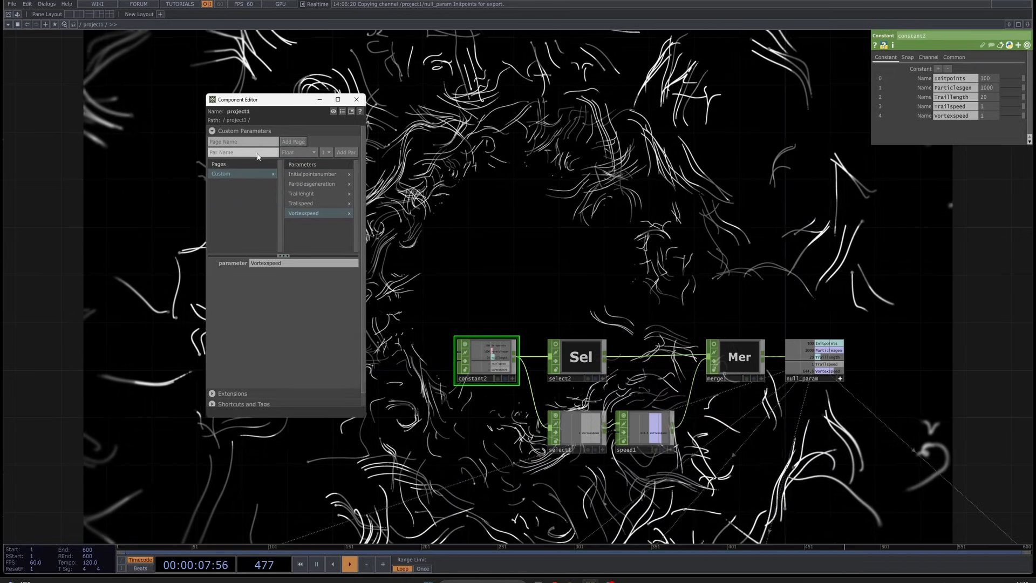
Select the particle1 operator and initialize its particle simulation
click(256, 153)
scroll(516, 359, down, 5)
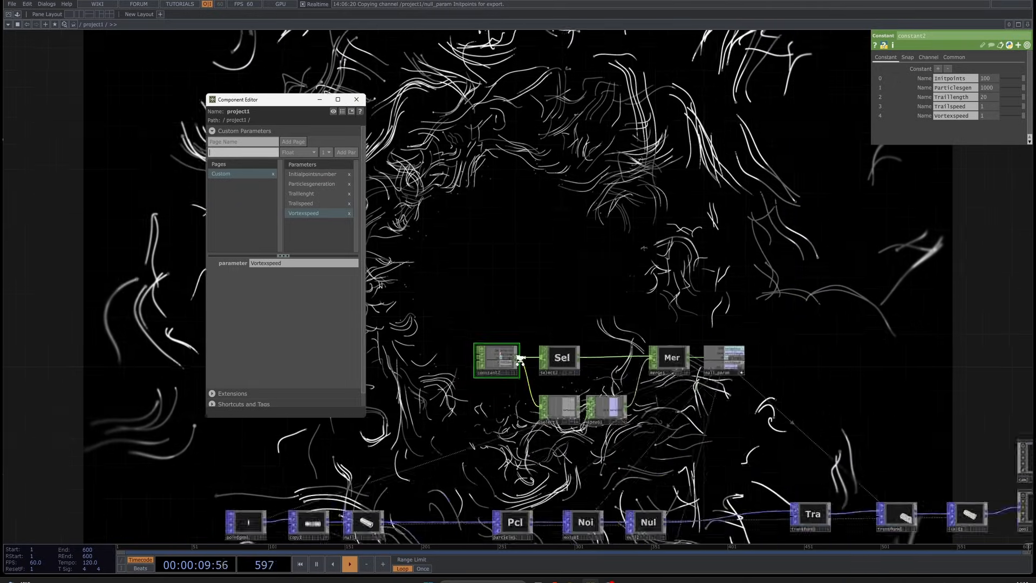
scroll(556, 451, up, 6)
click(421, 431)
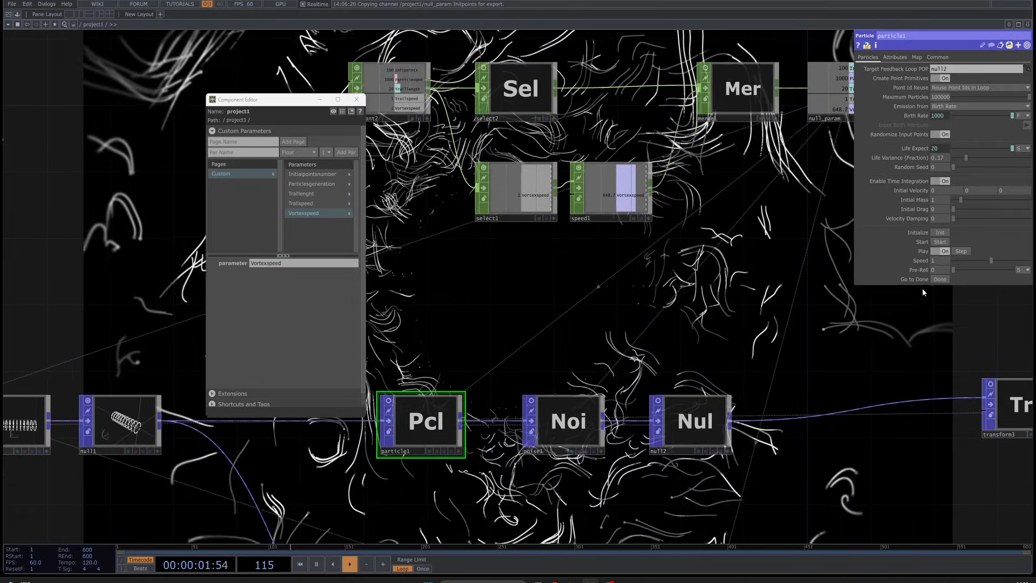
click(942, 233)
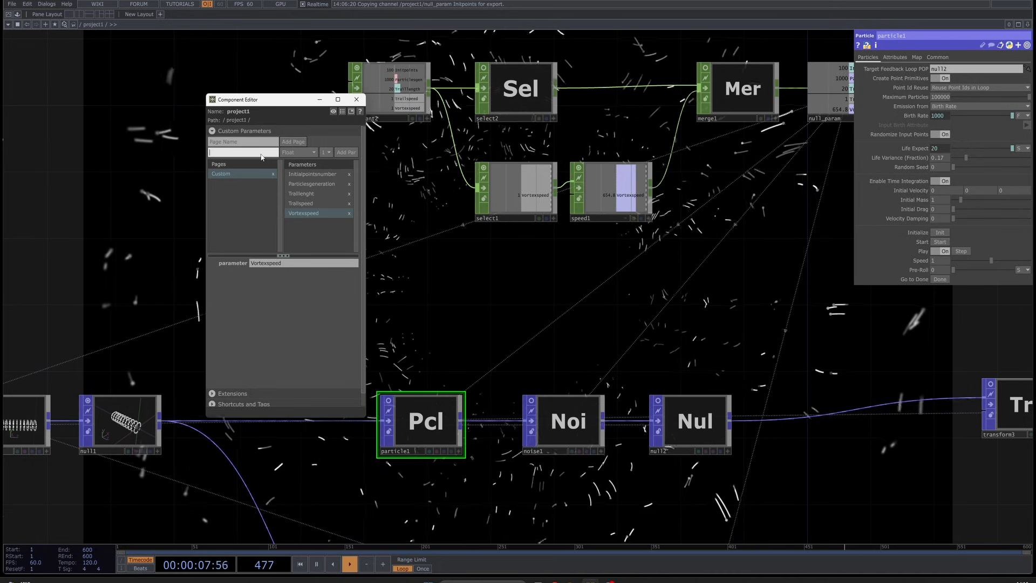
Add a Pulse custom parameter named "Reset" to project1's Custom page
click(291, 153)
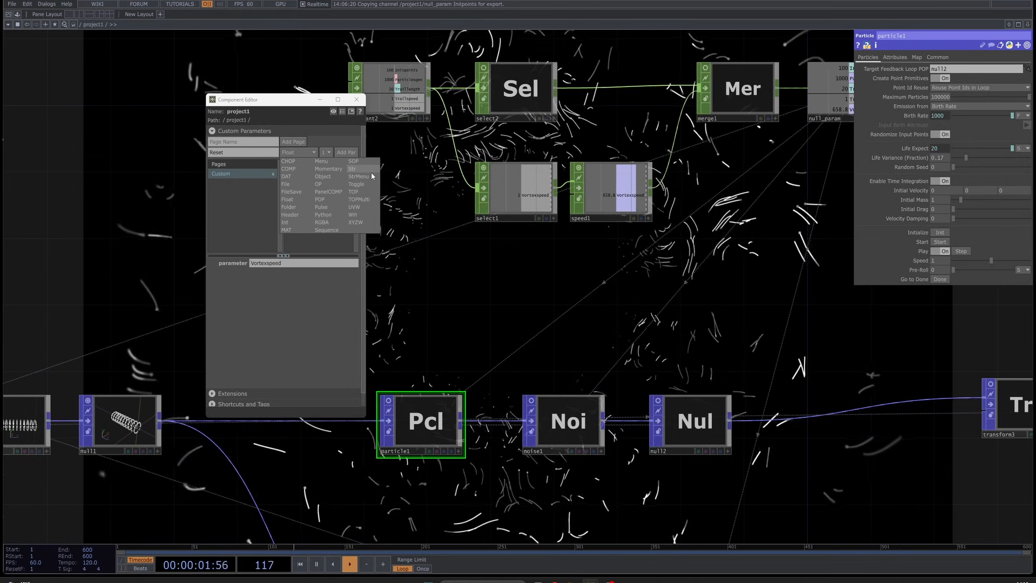
click(322, 207)
click(346, 153)
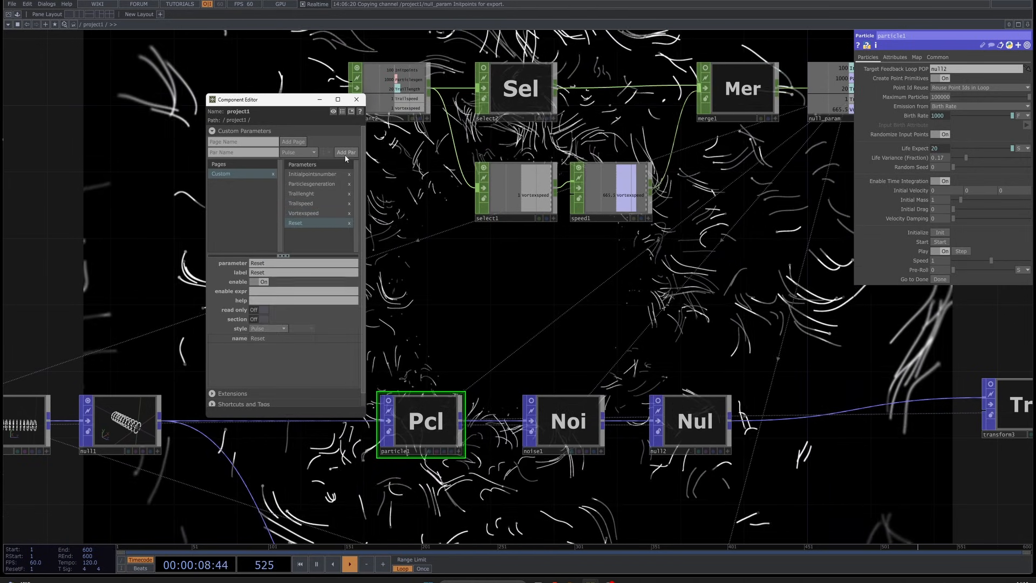
Set the Trail lenght parameter's range max to 100 and its default to 30
scroll(562, 308, down, 3)
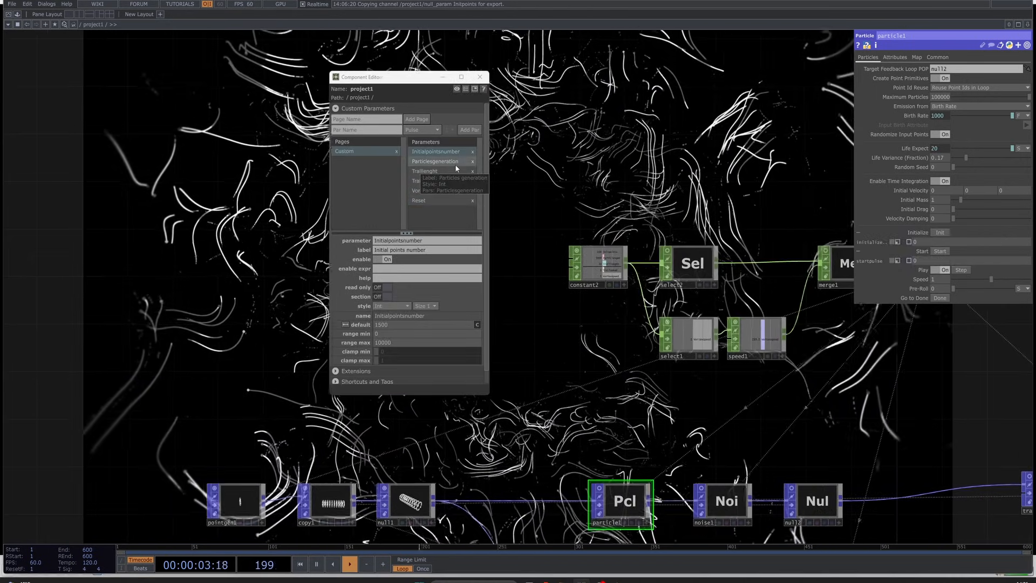
click(434, 181)
click(449, 171)
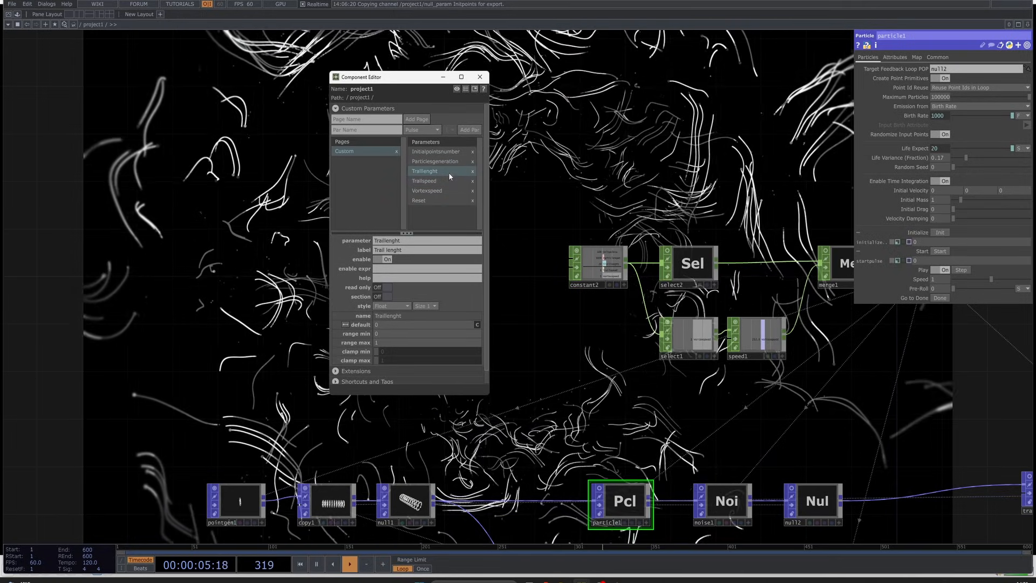
drag(394, 343, 340, 336)
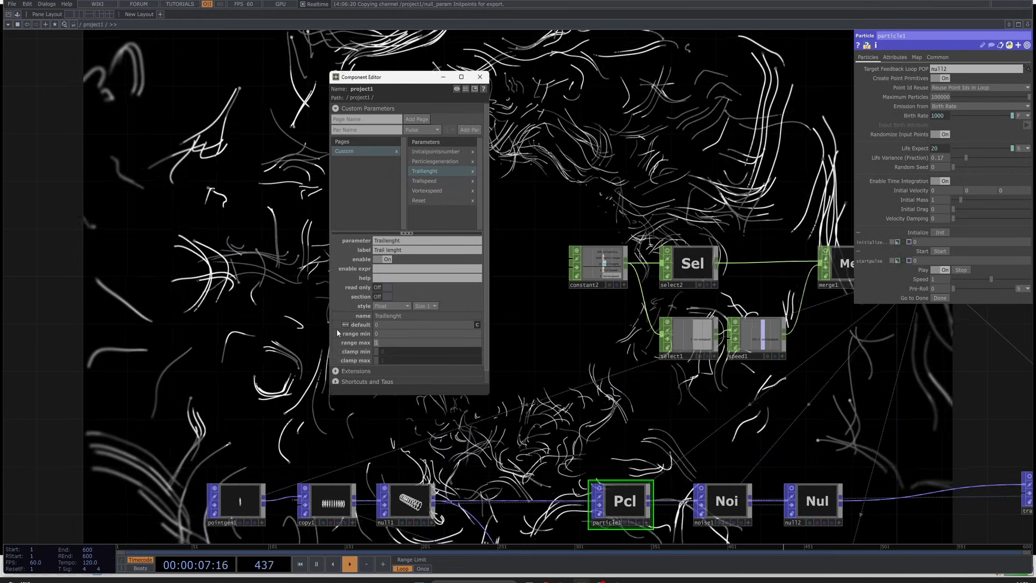
text(10)
key(Return)
click(411, 343)
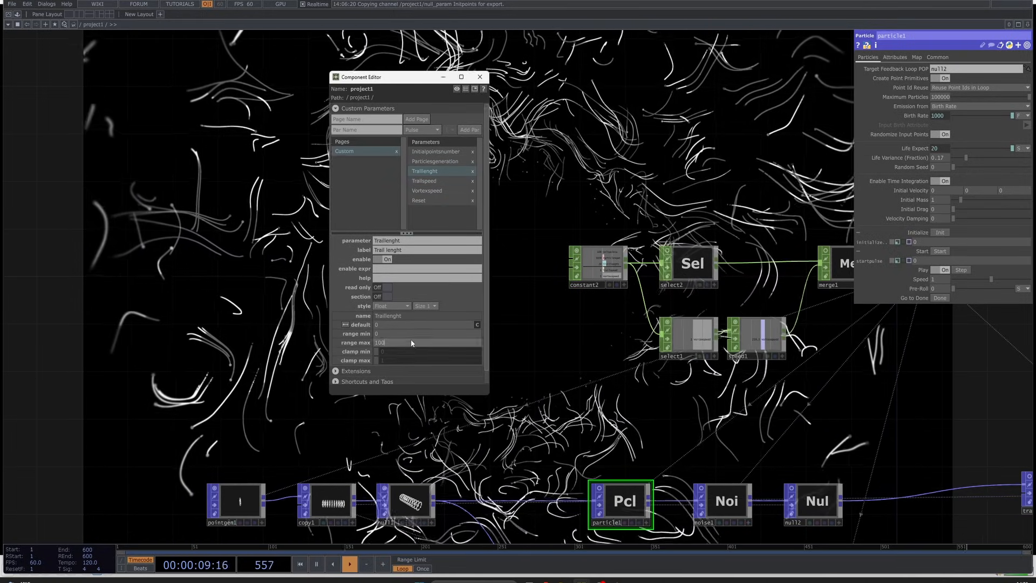
text(0)
drag(391, 333, 336, 319)
drag(409, 325, 331, 325)
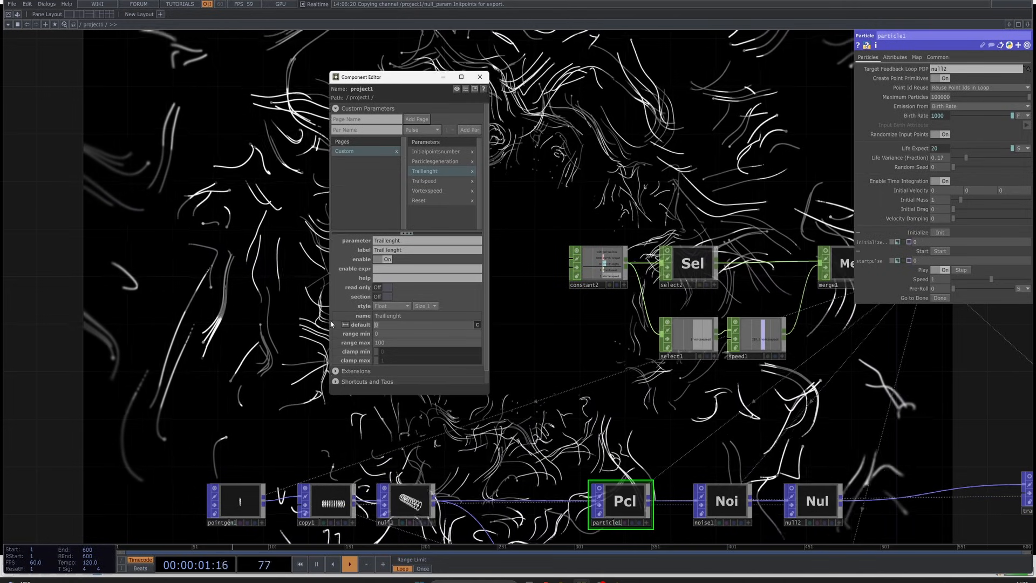
text(30)
click(538, 206)
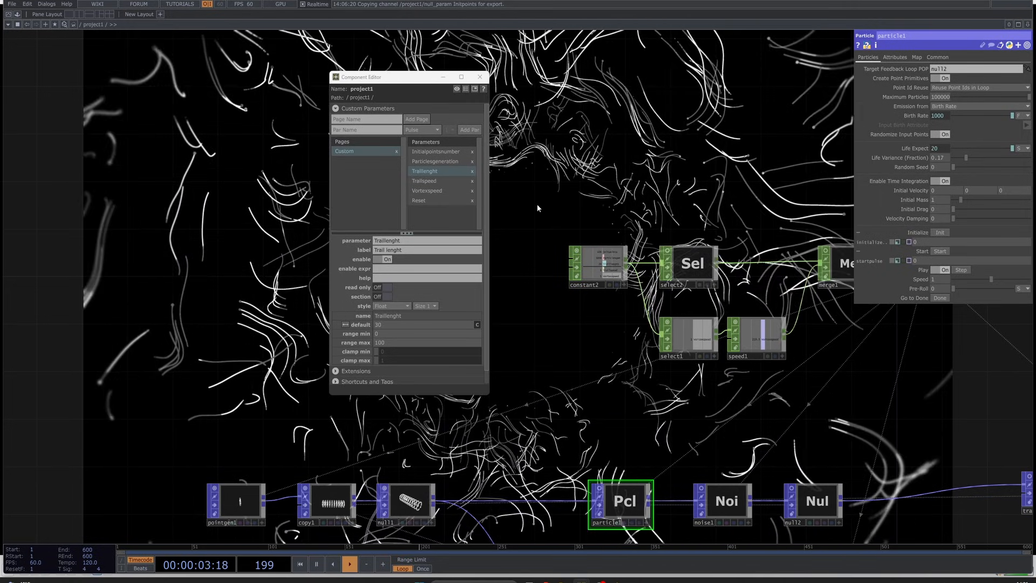
Close the Component Editor and open project1's custom parameters in a floating window over the network
click(479, 77)
right_click(99, 25)
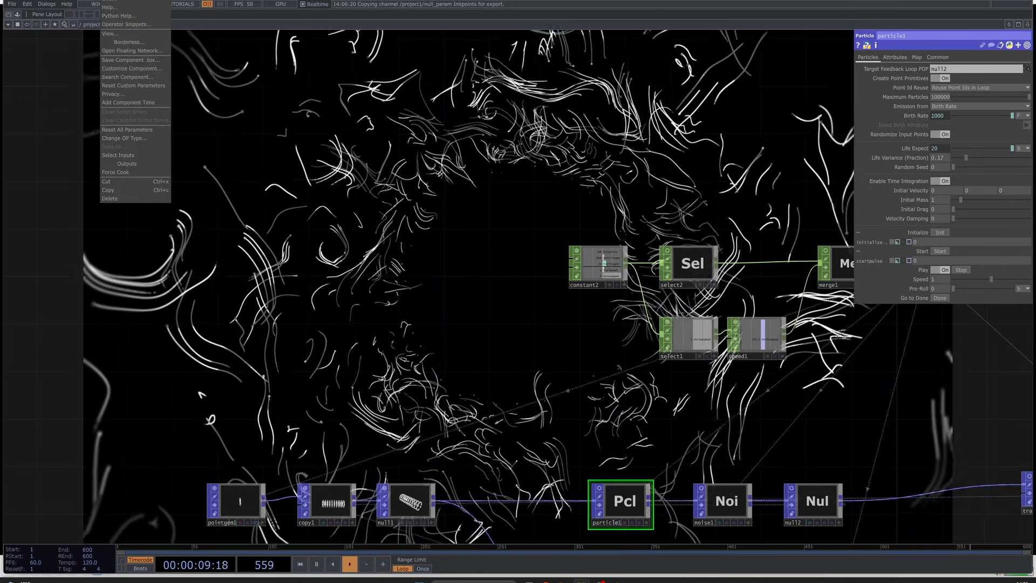
click(120, 1)
drag(135, 2, 307, 78)
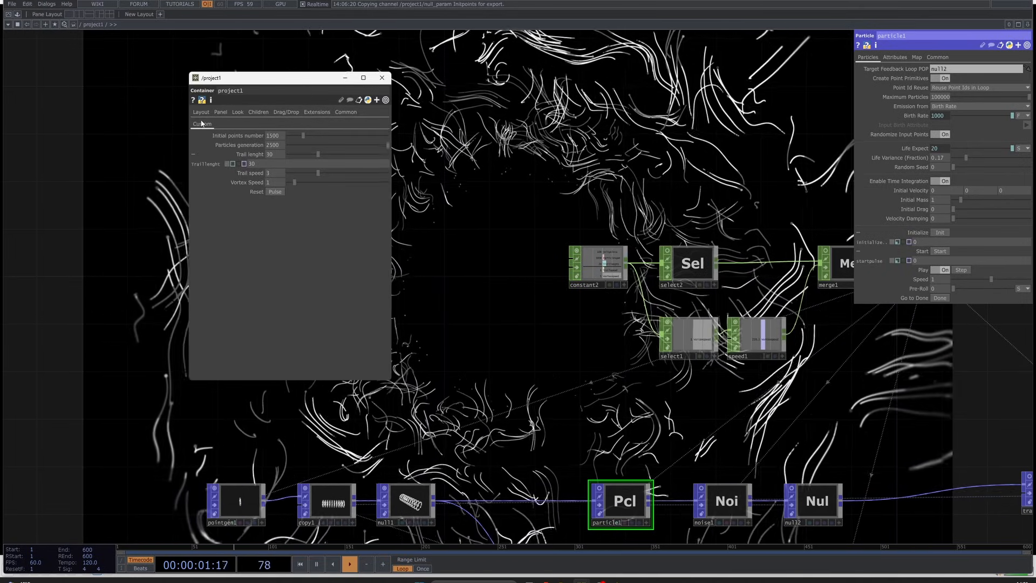
Select constant2 and set its Initpoints channel value to 1500
scroll(610, 265, up, 2)
click(625, 265)
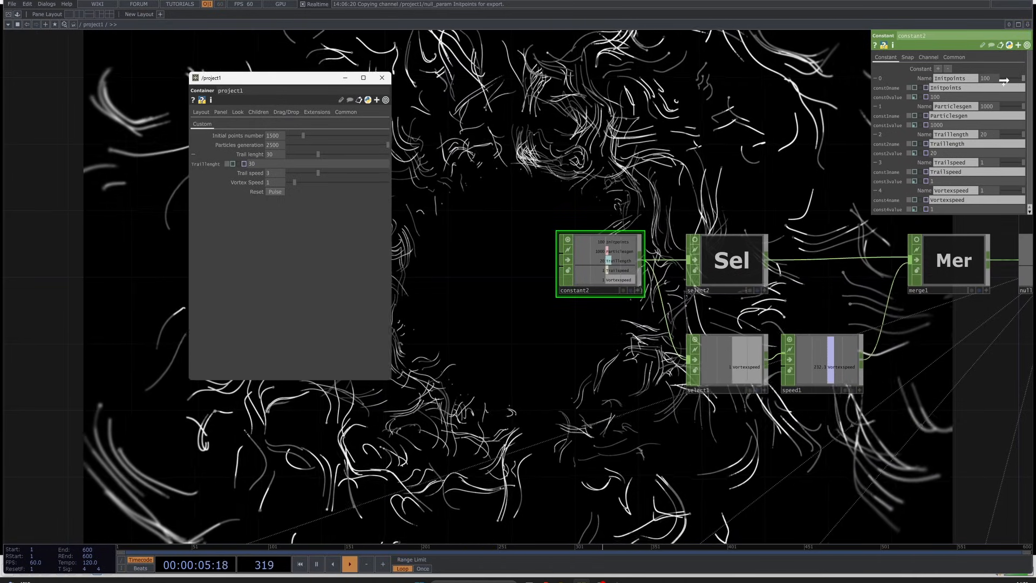
click(988, 78)
text(1500)
key(Return)
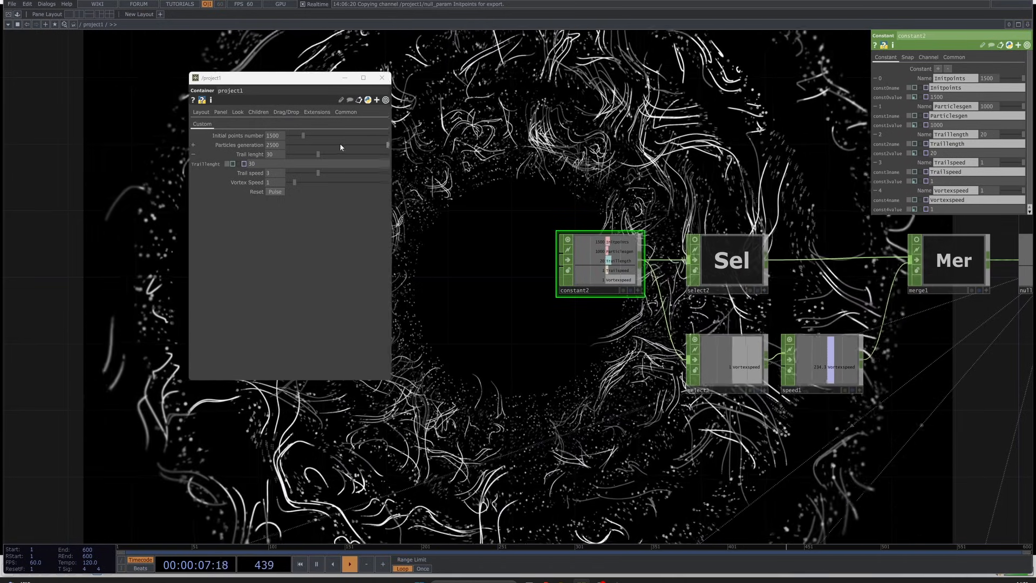
Reference project1's Initial points number, Particles generation, Trail lenght, Trail speed and Vortex Speed parameters in the matching constant2 channel values
drag(961, 92, 952, 97)
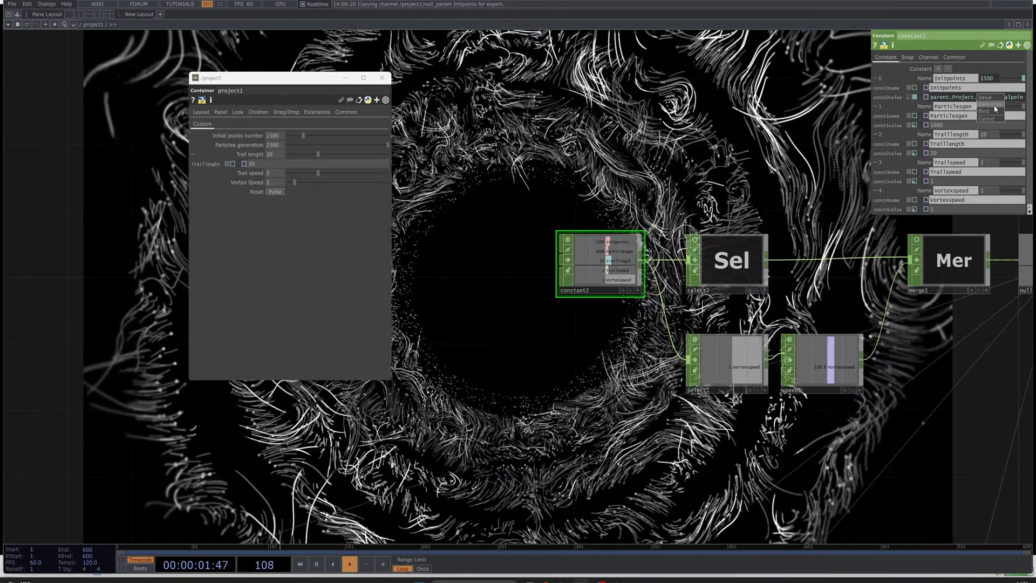
click(996, 109)
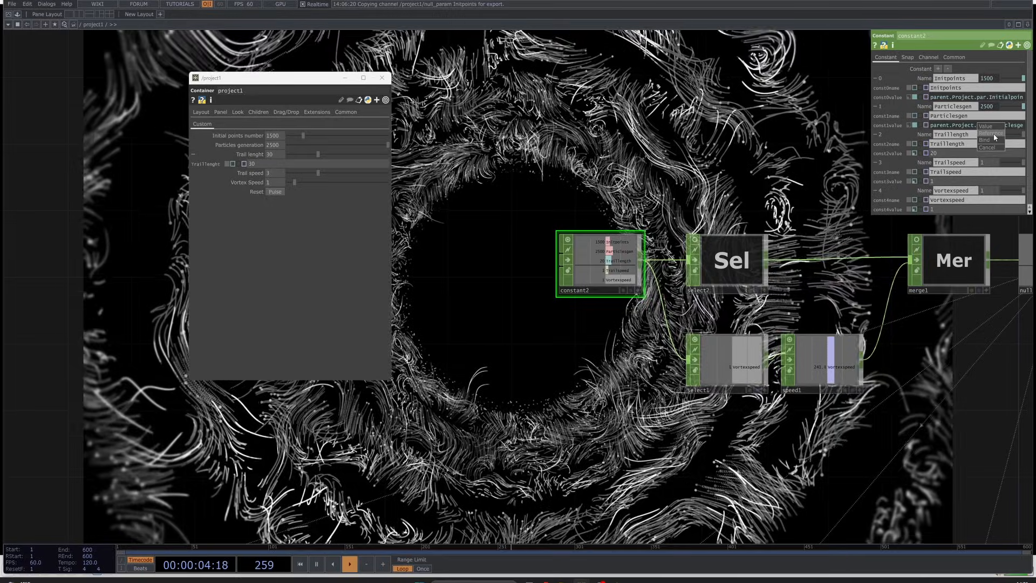
click(995, 134)
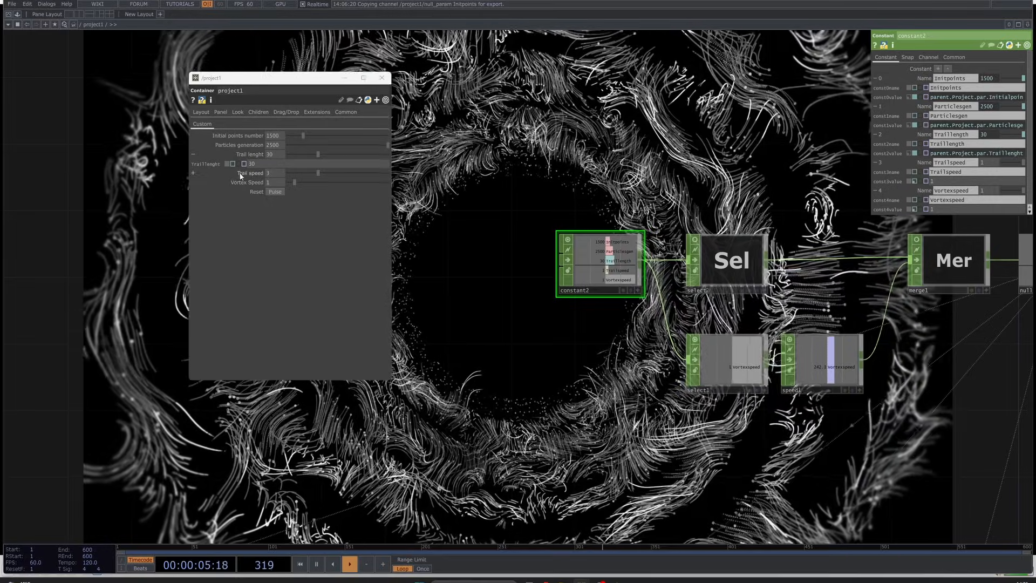
drag(241, 176, 952, 180)
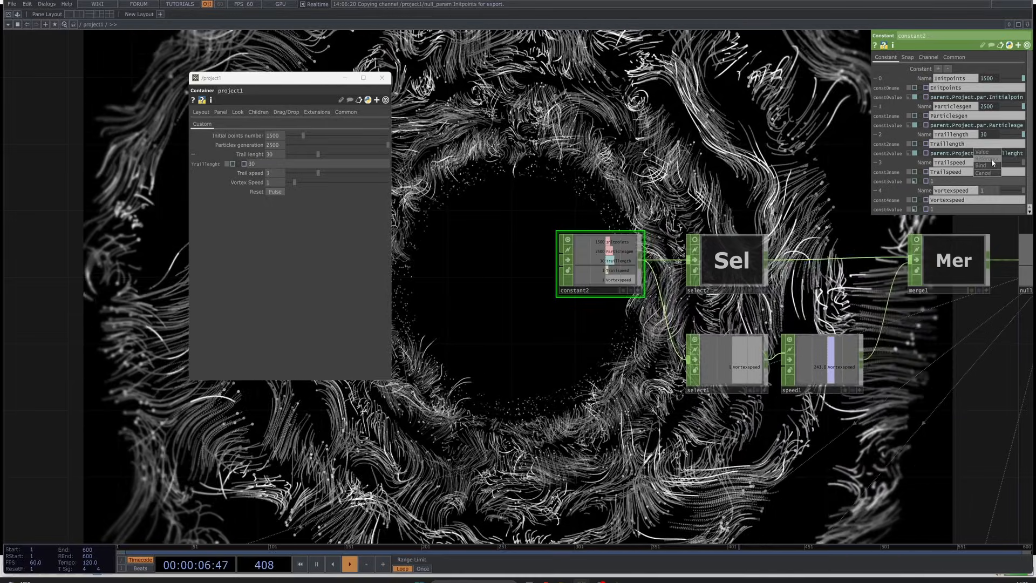
click(993, 165)
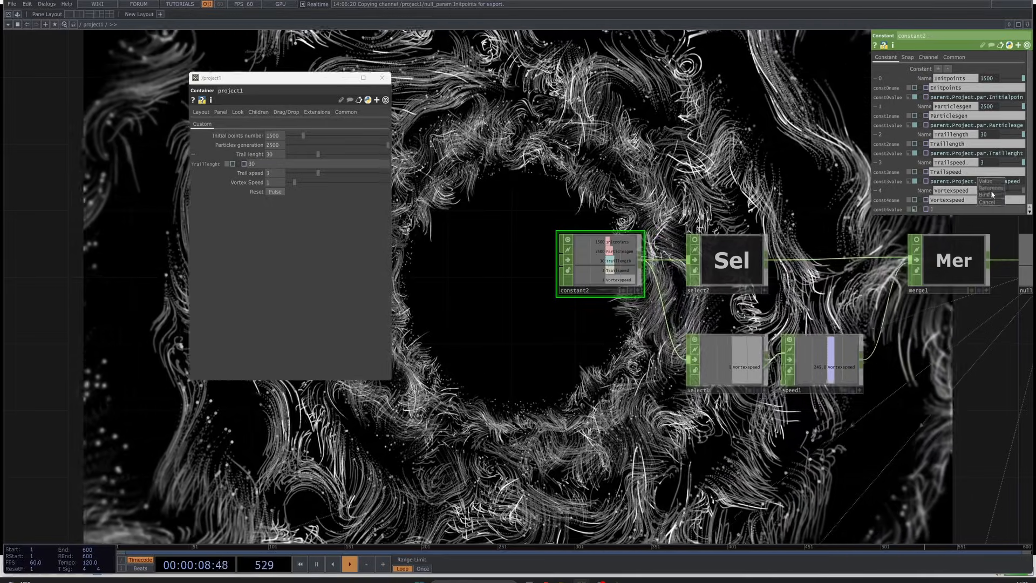
click(992, 194)
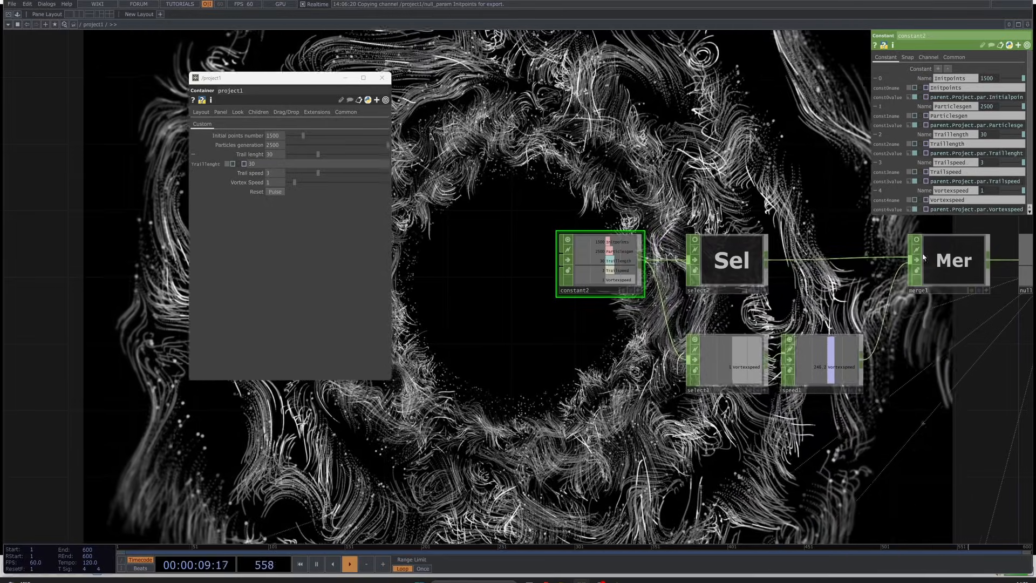
Set project1's Initial points number to about 6829, Particles generation to 7, Trail lenght to 29.7, Trail speed to 3.33 and Vortex Speed to 5.2
drag(785, 397, 713, 339)
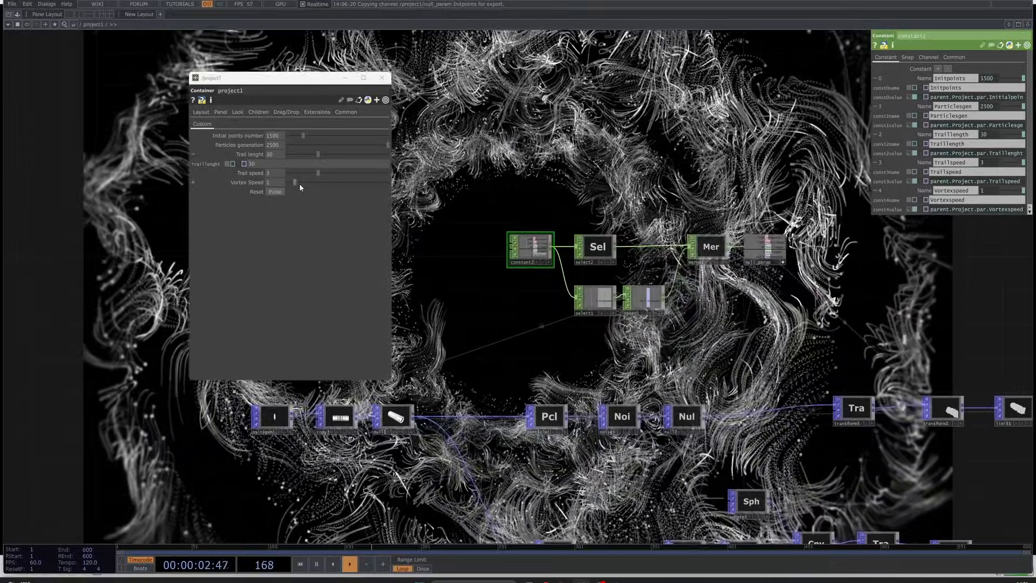
drag(300, 185, 299, 145)
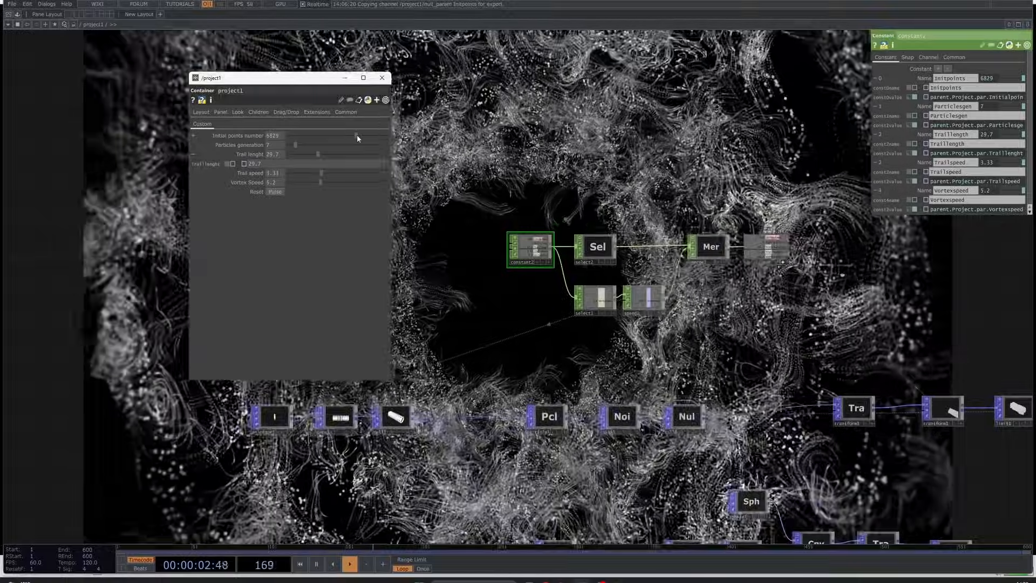
click(356, 136)
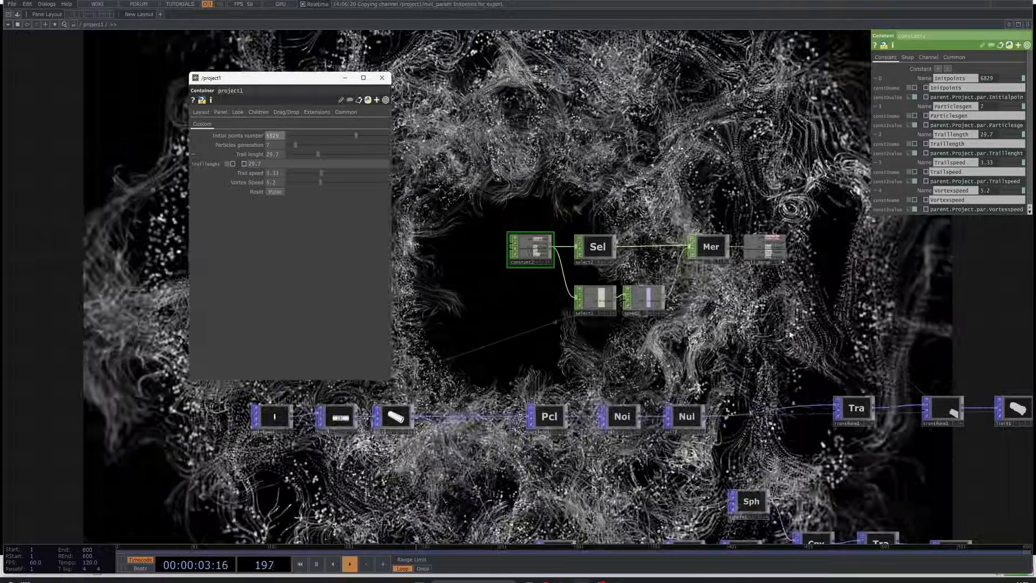
Lower project1's Vortex Speed to about 2.15, Trail speed to 0.98 and Trail lenght to 14.2, and set Particles generation to 8
scroll(736, 305, down, 1)
drag(736, 305, 669, 243)
scroll(665, 243, down, 5)
scroll(874, 332, up, 4)
drag(875, 331, 639, 323)
scroll(746, 191, down, 3)
mouse_move(321, 182)
mouse_down()
mouse_move(286, 182)
mouse_move(301, 182)
mouse_up()
click(299, 172)
click(303, 155)
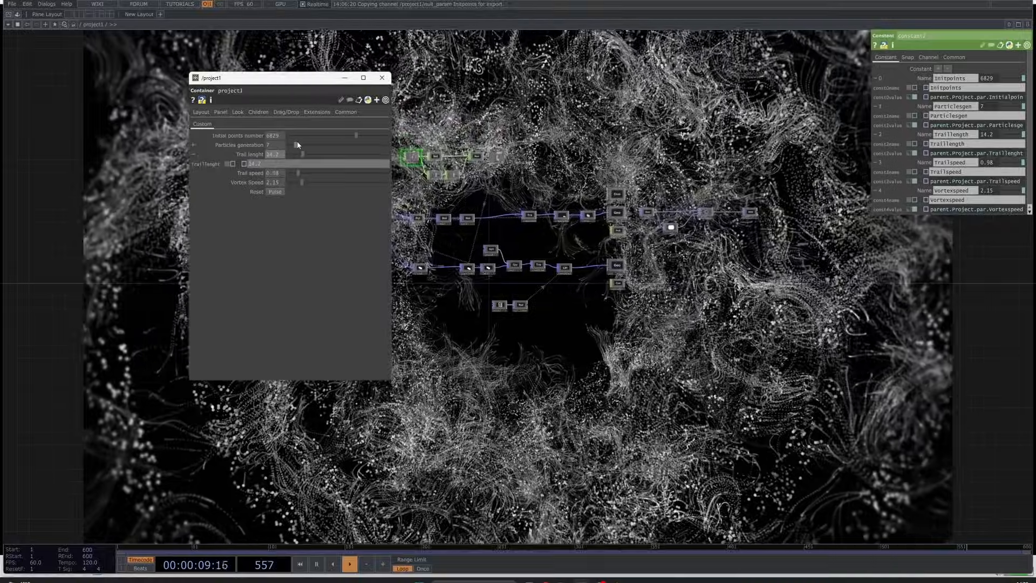
click(295, 144)
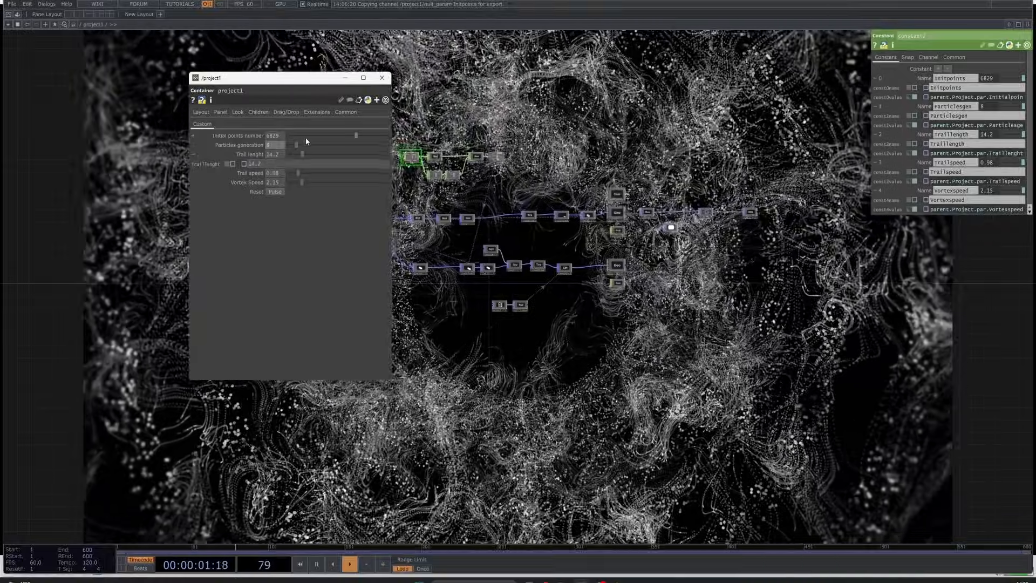
scroll(550, 136, up, 4)
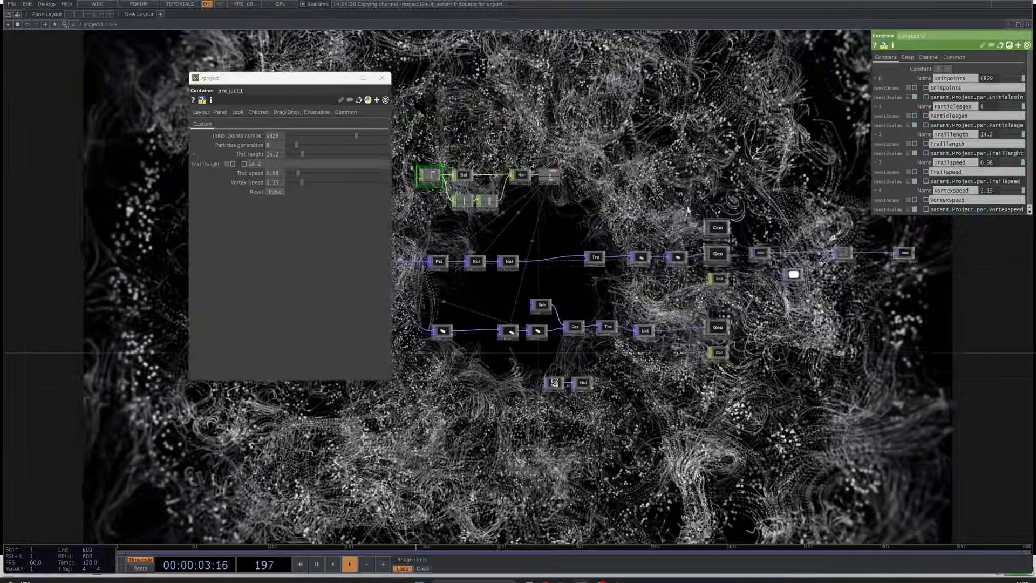
scroll(548, 297, down, 5)
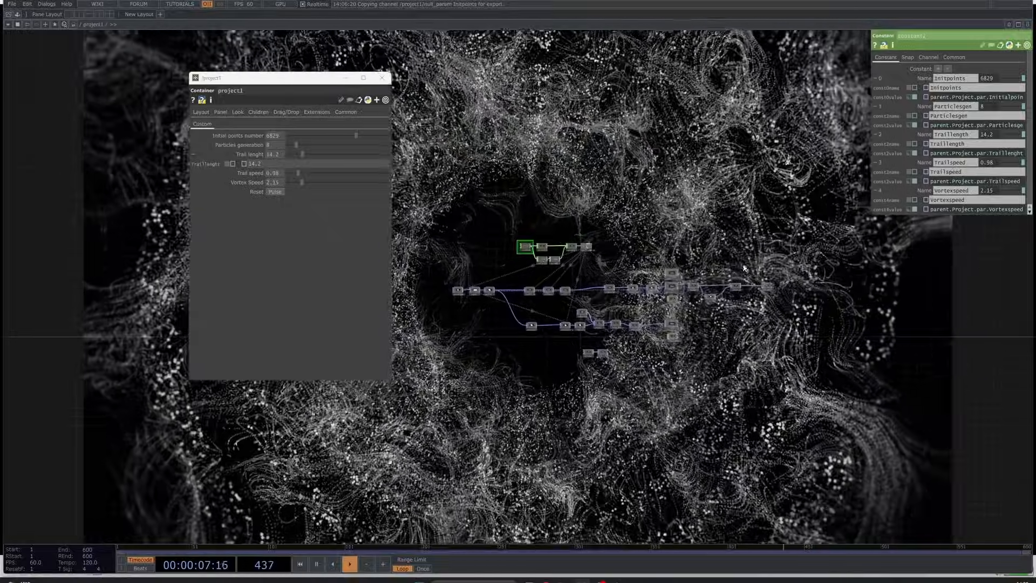
scroll(687, 259, up, 4)
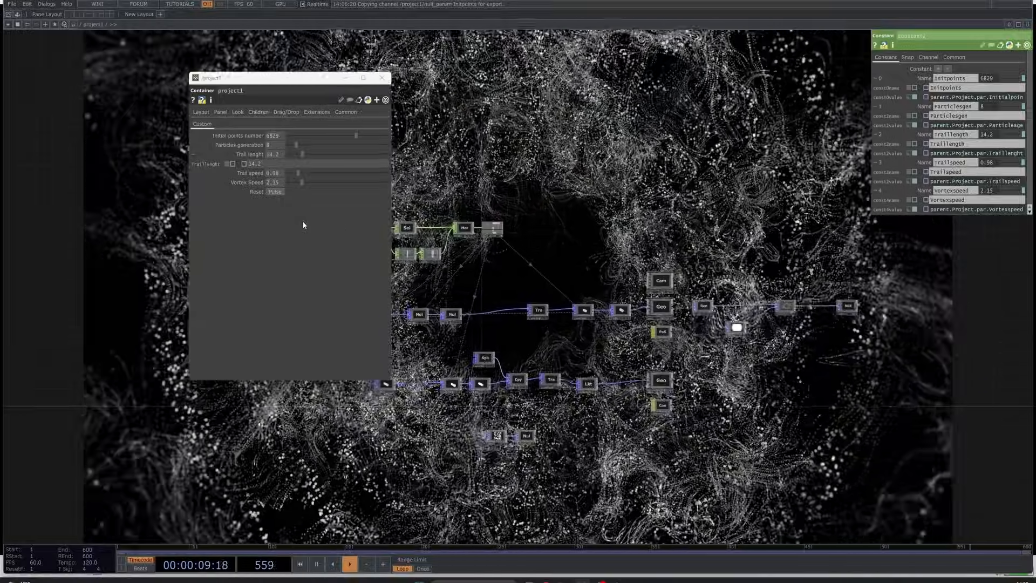